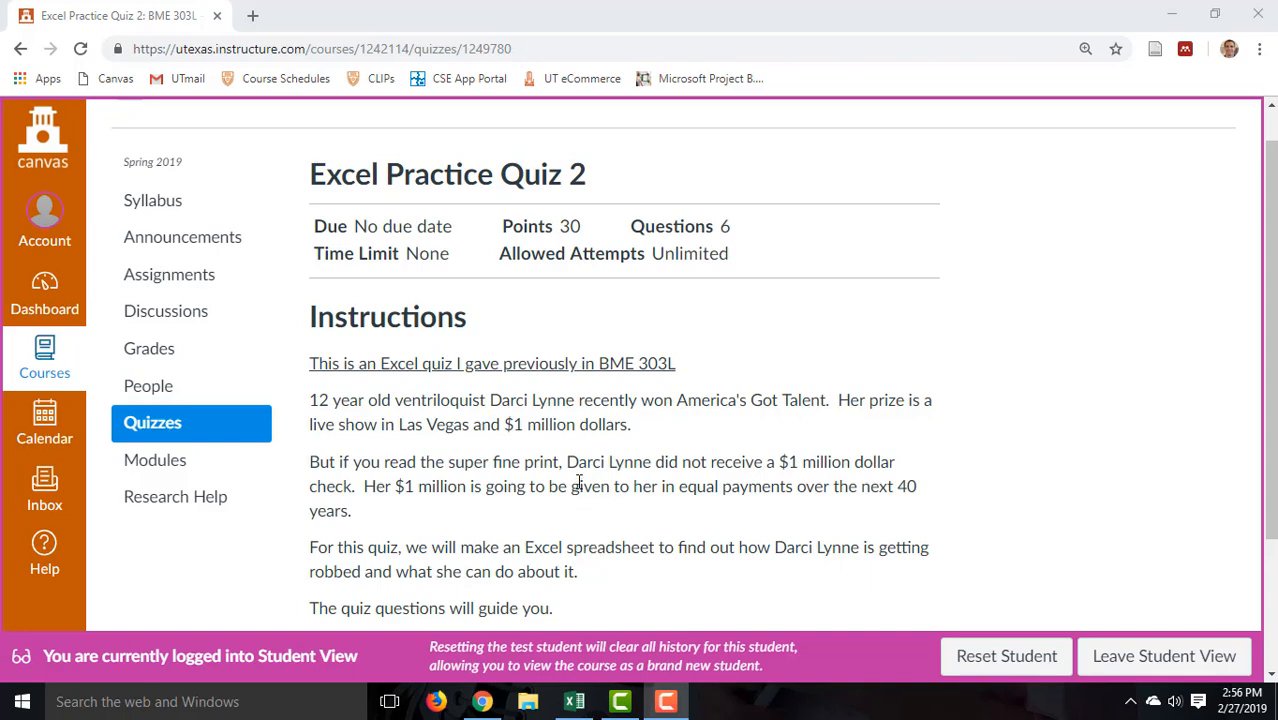
# Start Excel Practice Quiz 2 and read the input-cell and yearly payment requirements in Question 1
pyautogui.scroll(-2, 579, 478)
pyautogui.click(622, 522)
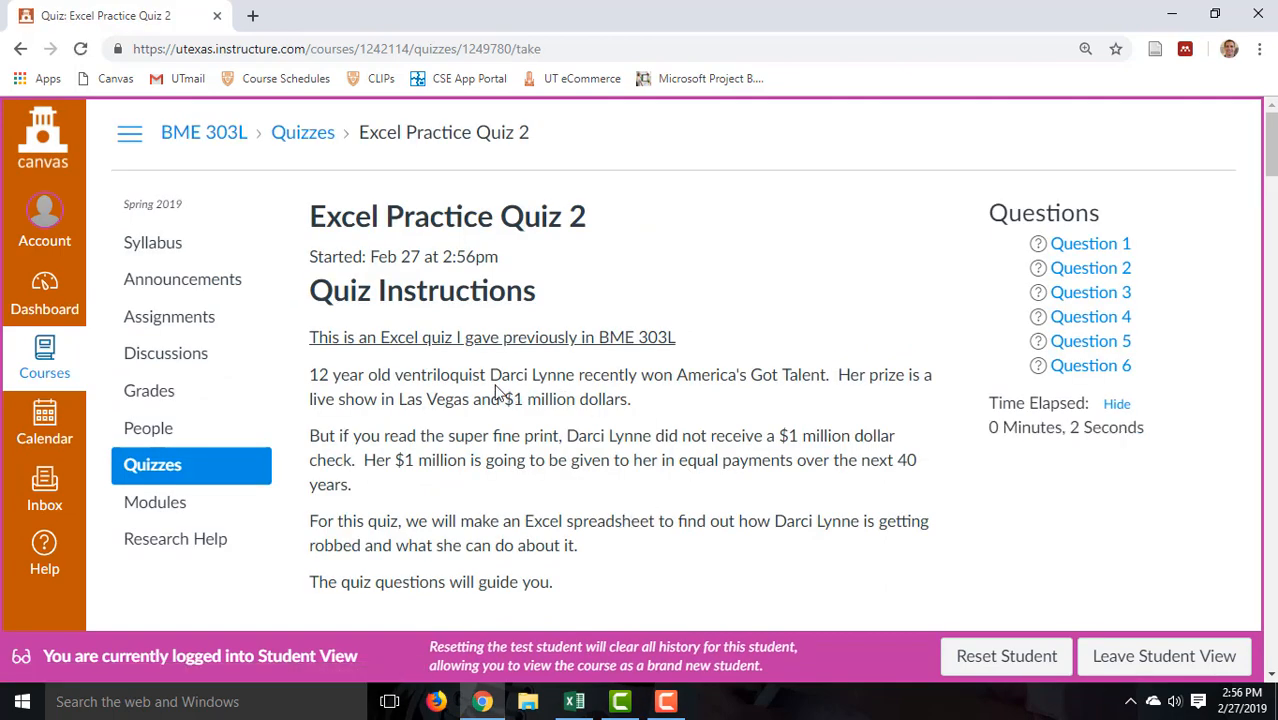
pyautogui.scroll(-1, 485, 381)
pyautogui.scroll(-5, 487, 381)
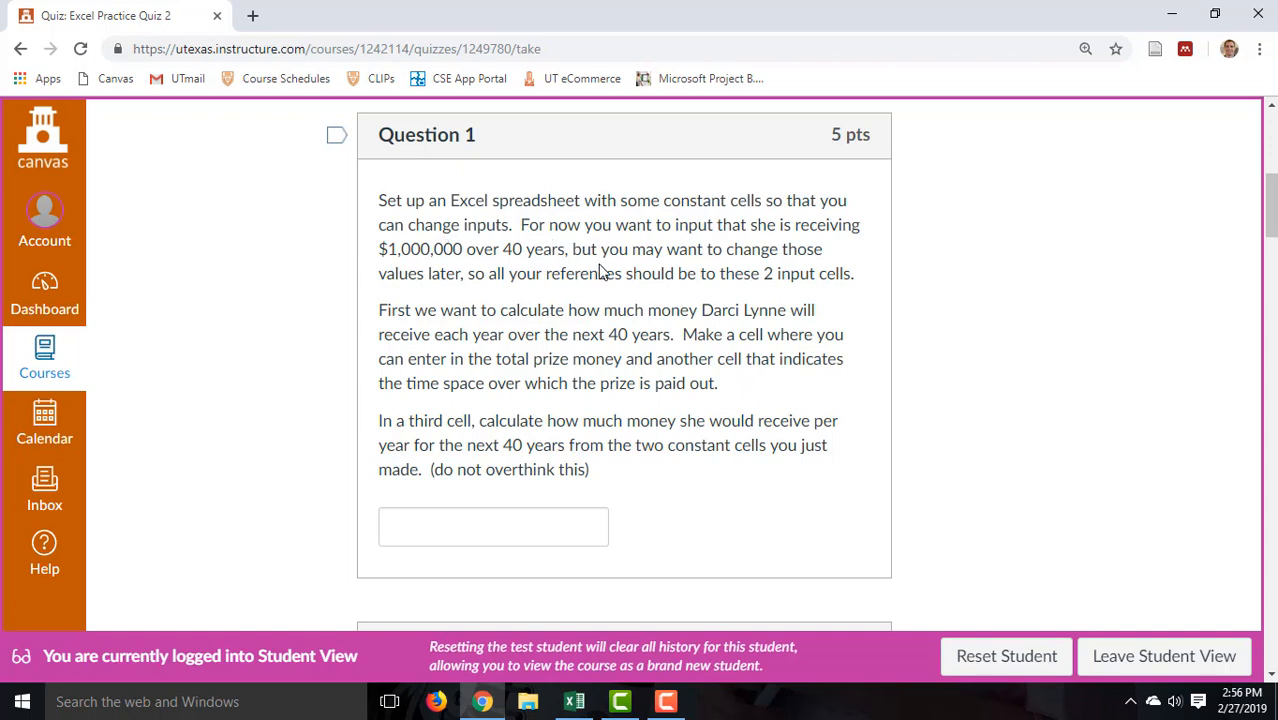
pyautogui.moveTo(563, 246); pyautogui.dragTo(408, 249)
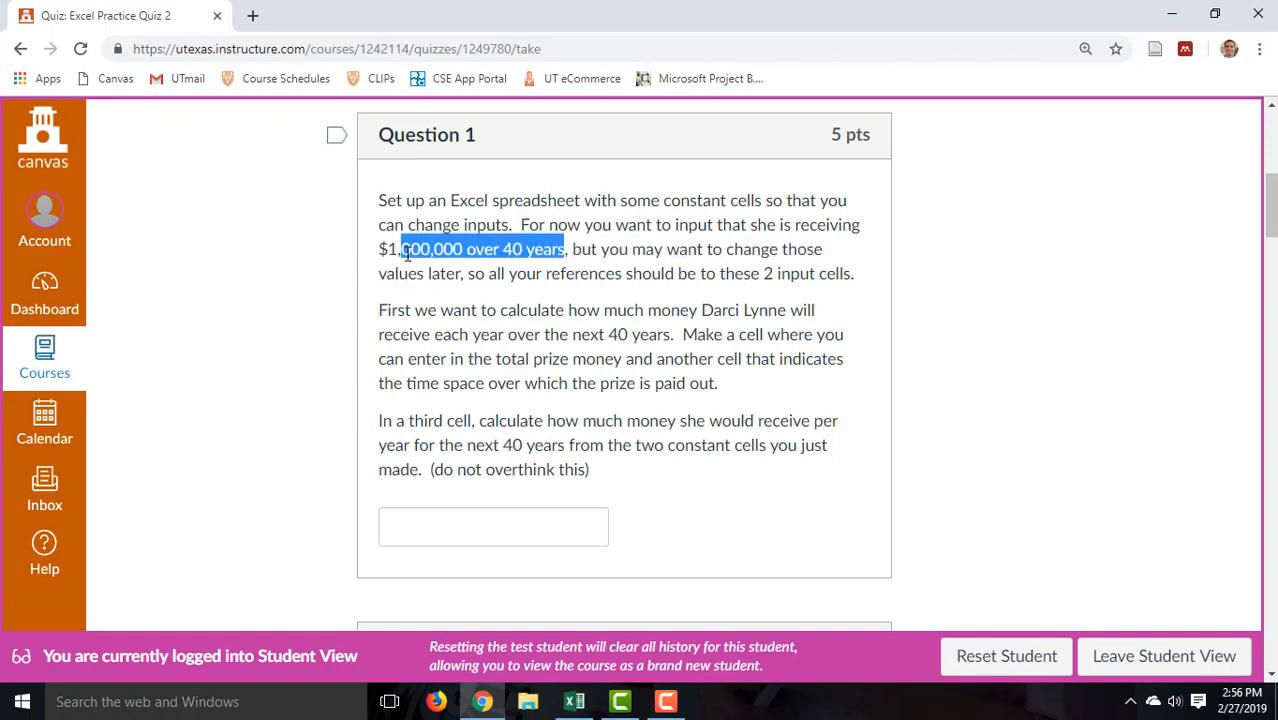
pyautogui.click(631, 249)
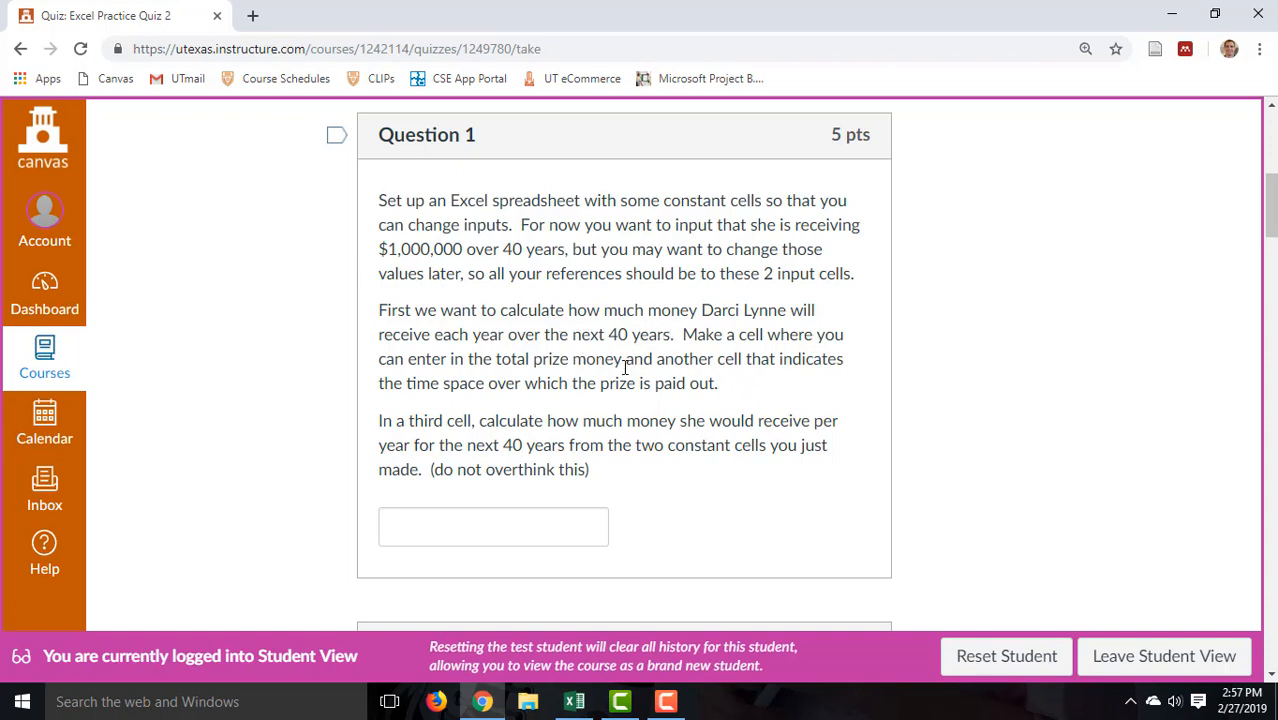
# Switch to Excel, label A1 "Prize" and enter 1000000 in B1 with the Accounting number format
pyautogui.click(574, 701)
pyautogui.click(507, 250)
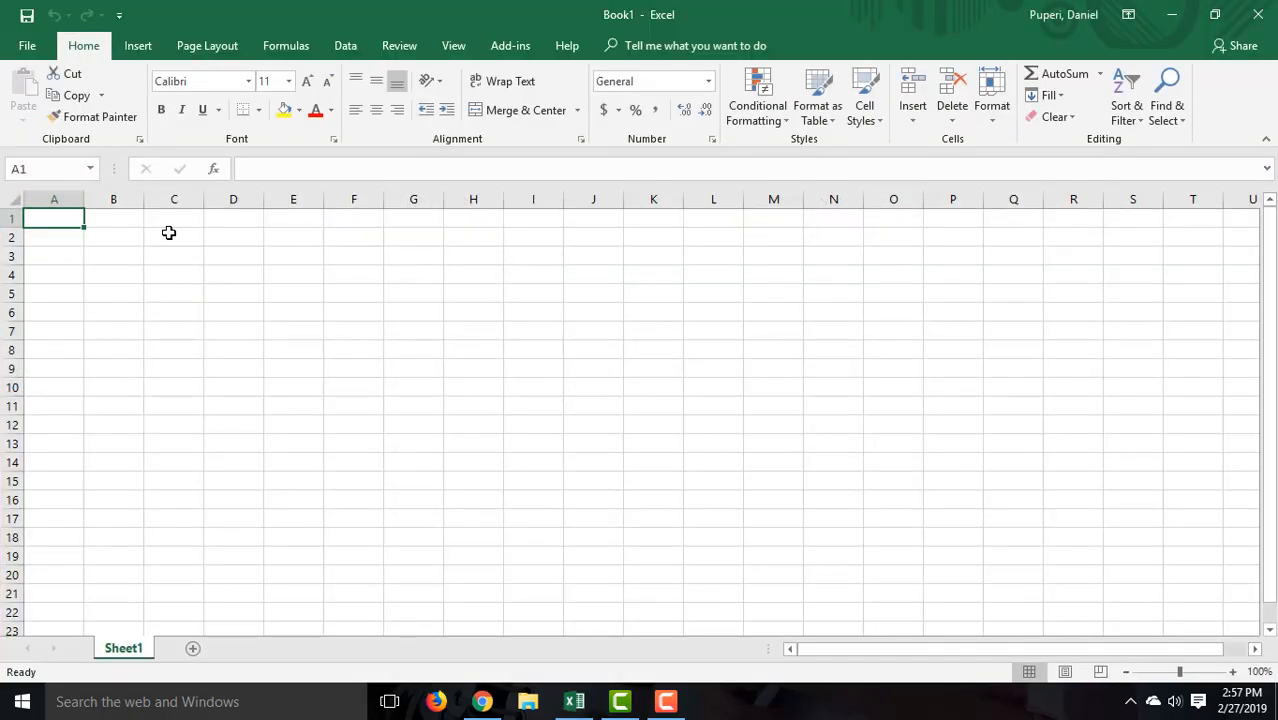
pyautogui.write('Prize')
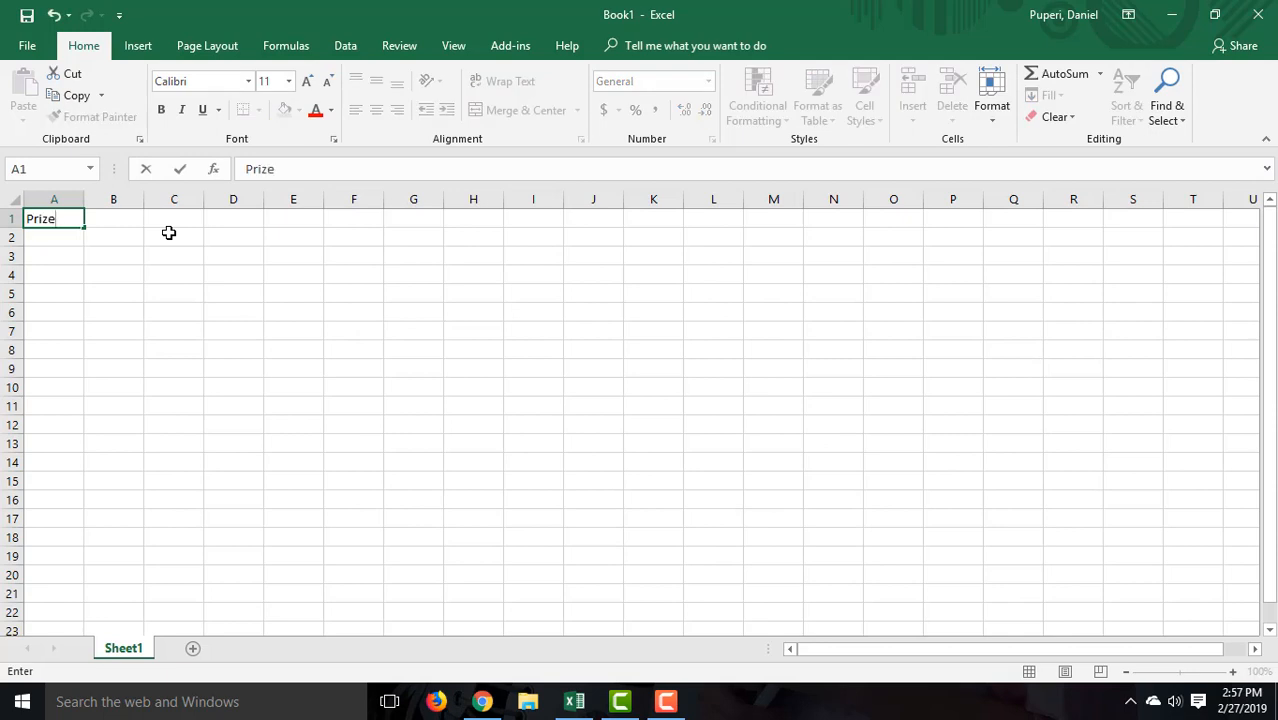
pyautogui.press('Return')
pyautogui.press('Right')
pyautogui.press('Up')
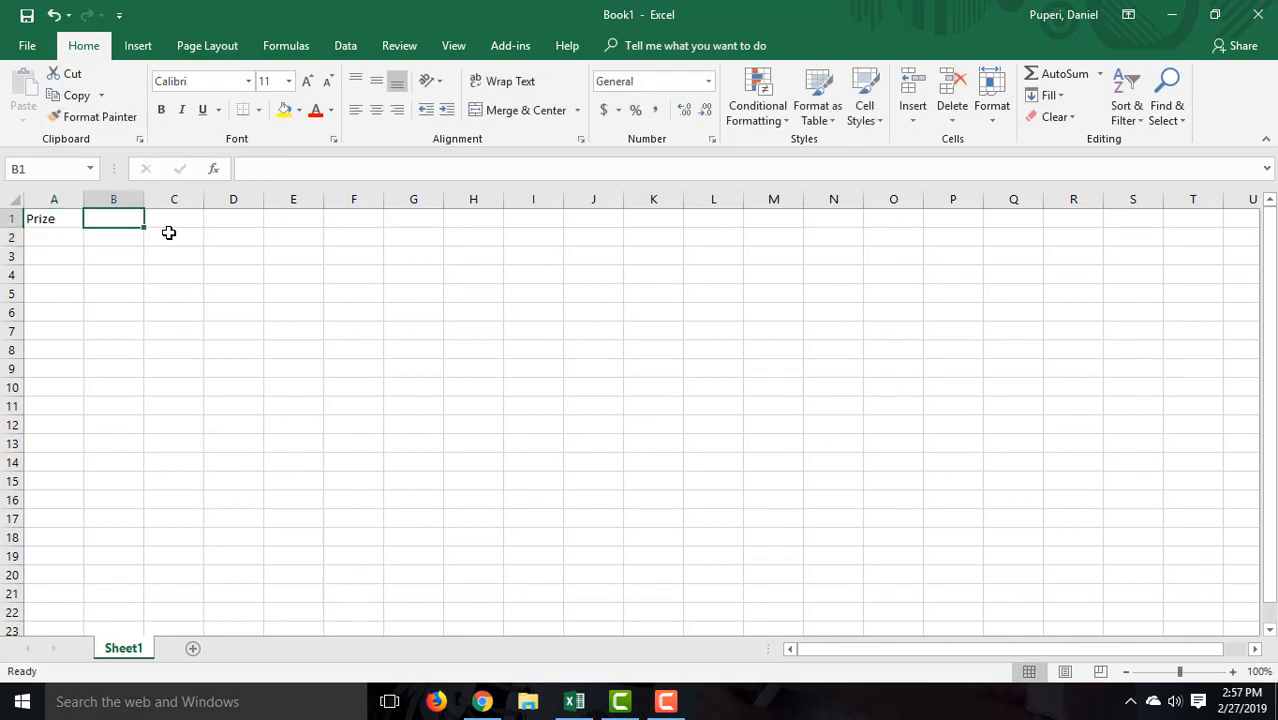
pyautogui.write('1000000')
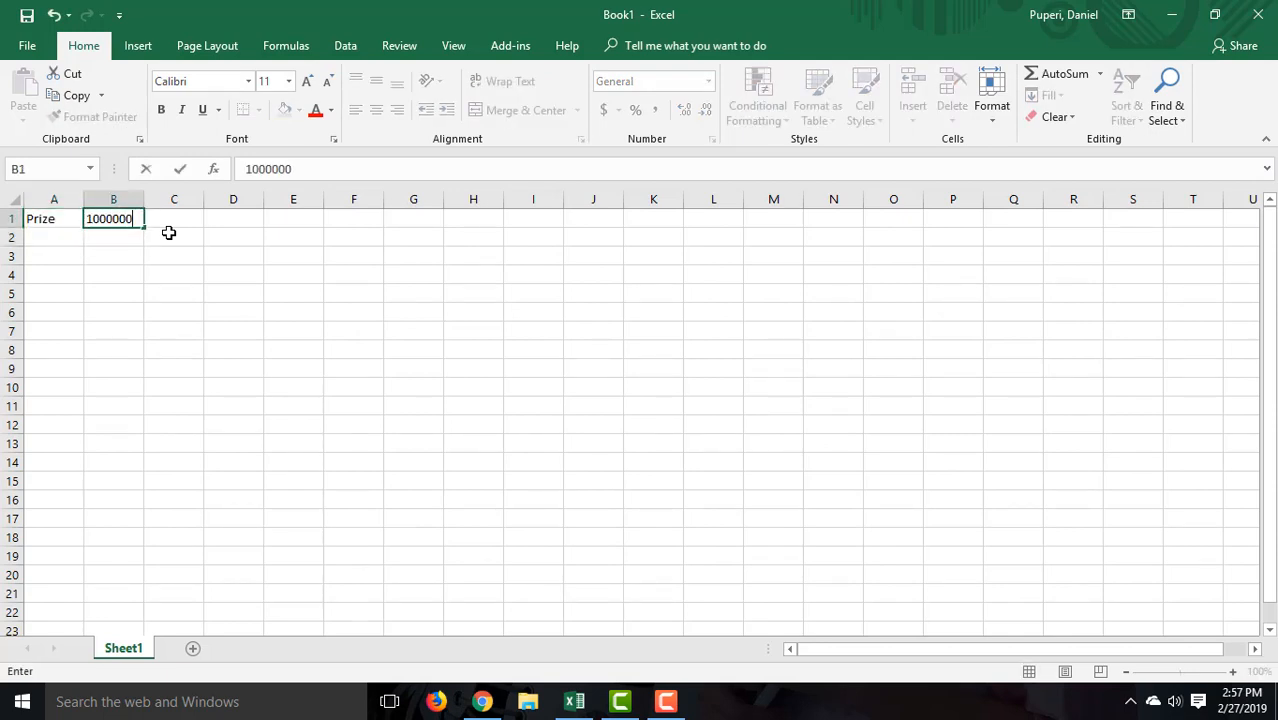
pyautogui.press('Return')
pyautogui.press('Up')
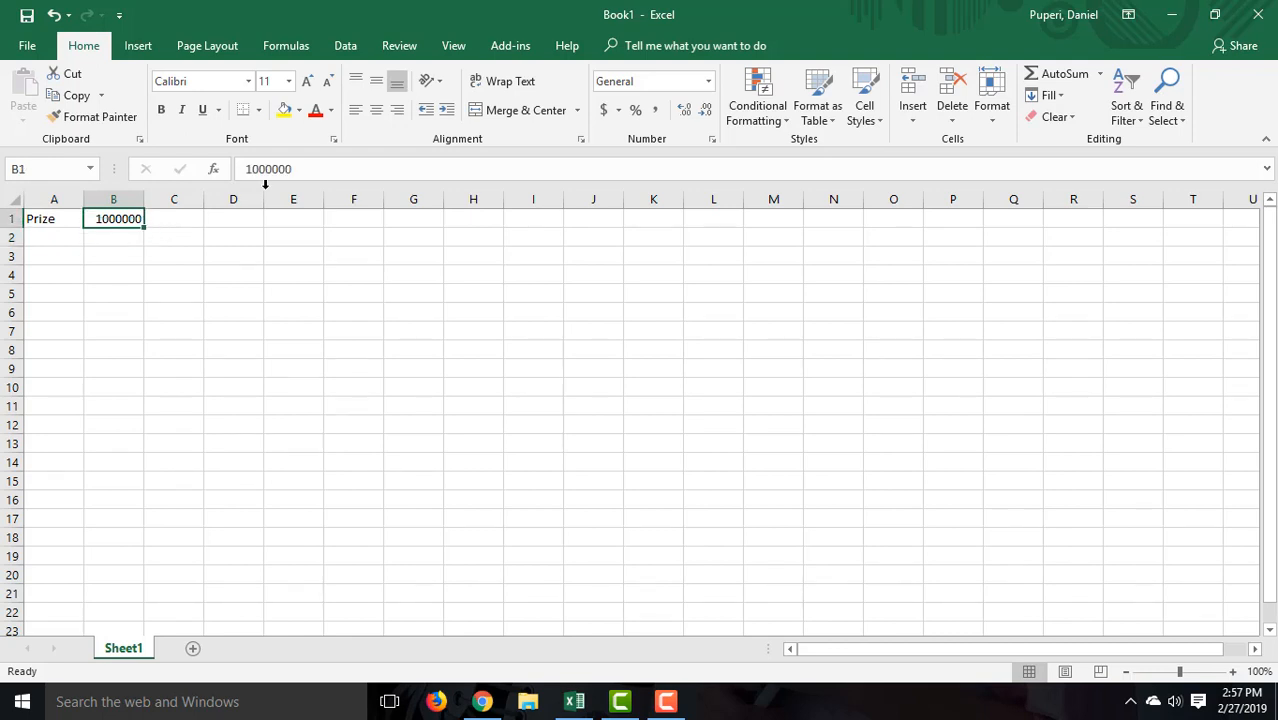
pyautogui.click(605, 110)
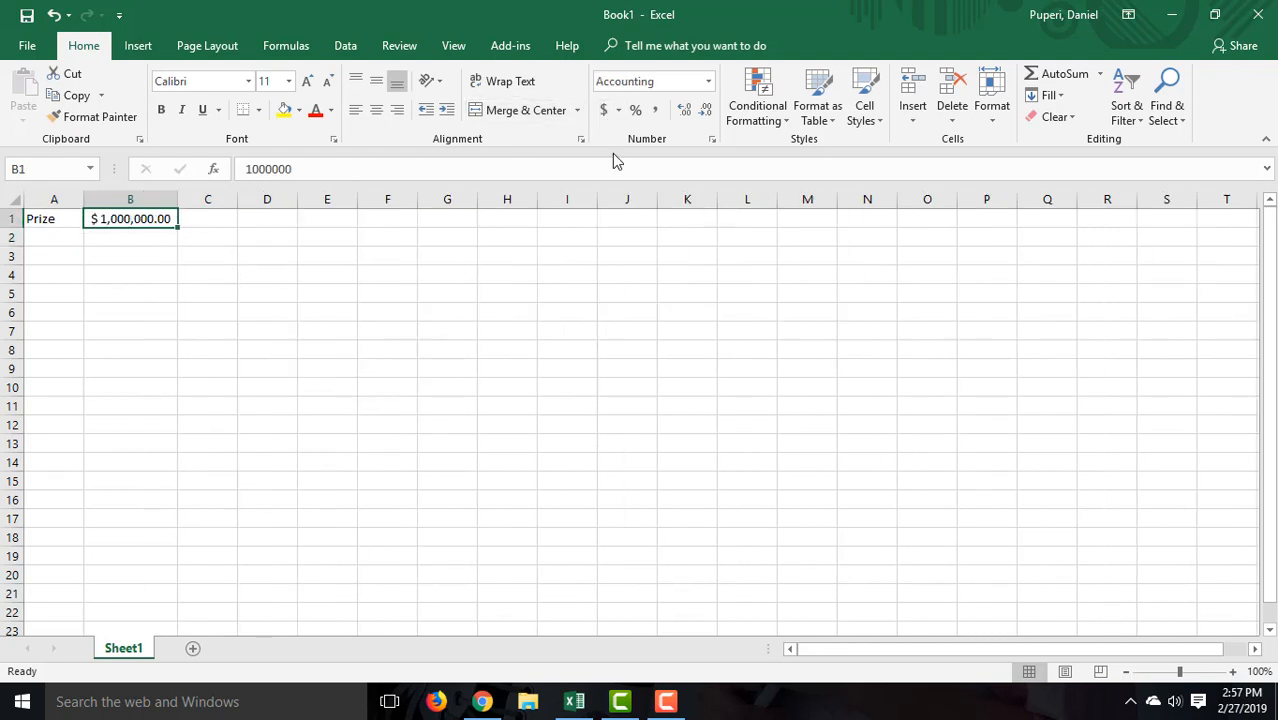
# Label cell A2 "Years" and enter 40 in B2
pyautogui.click(56, 237)
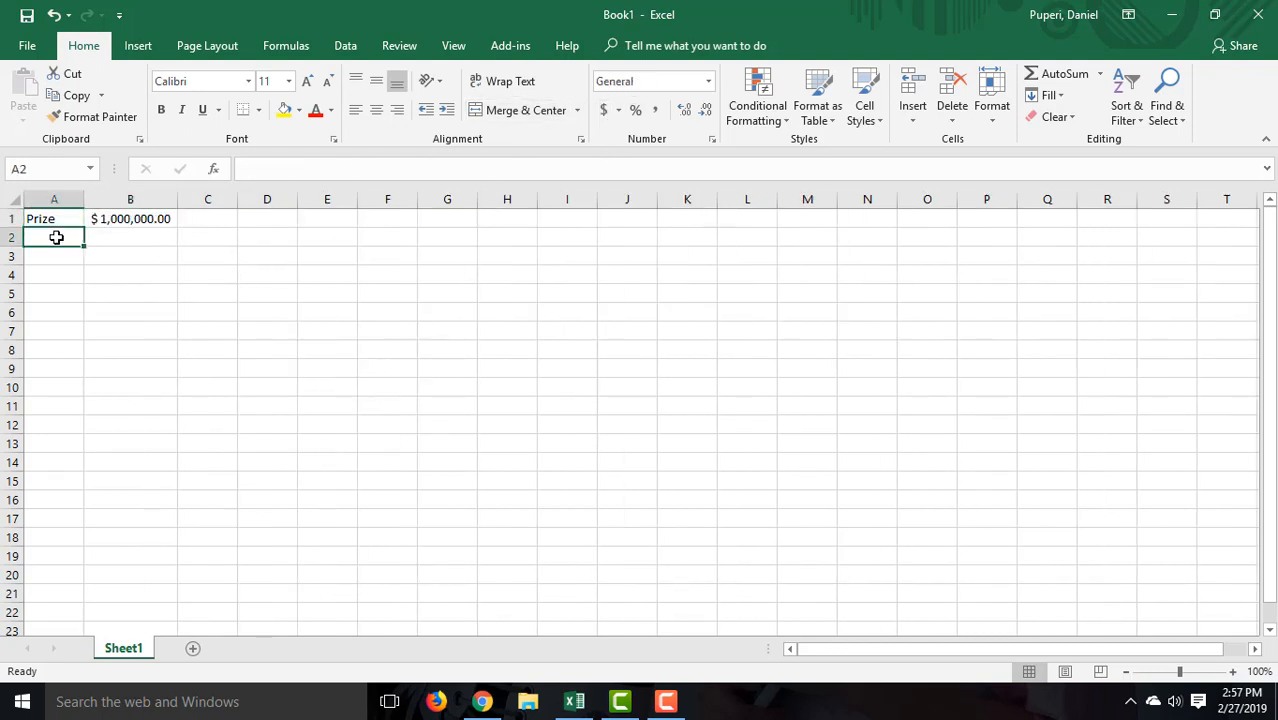
pyautogui.write('Years')
pyautogui.press('Tab')
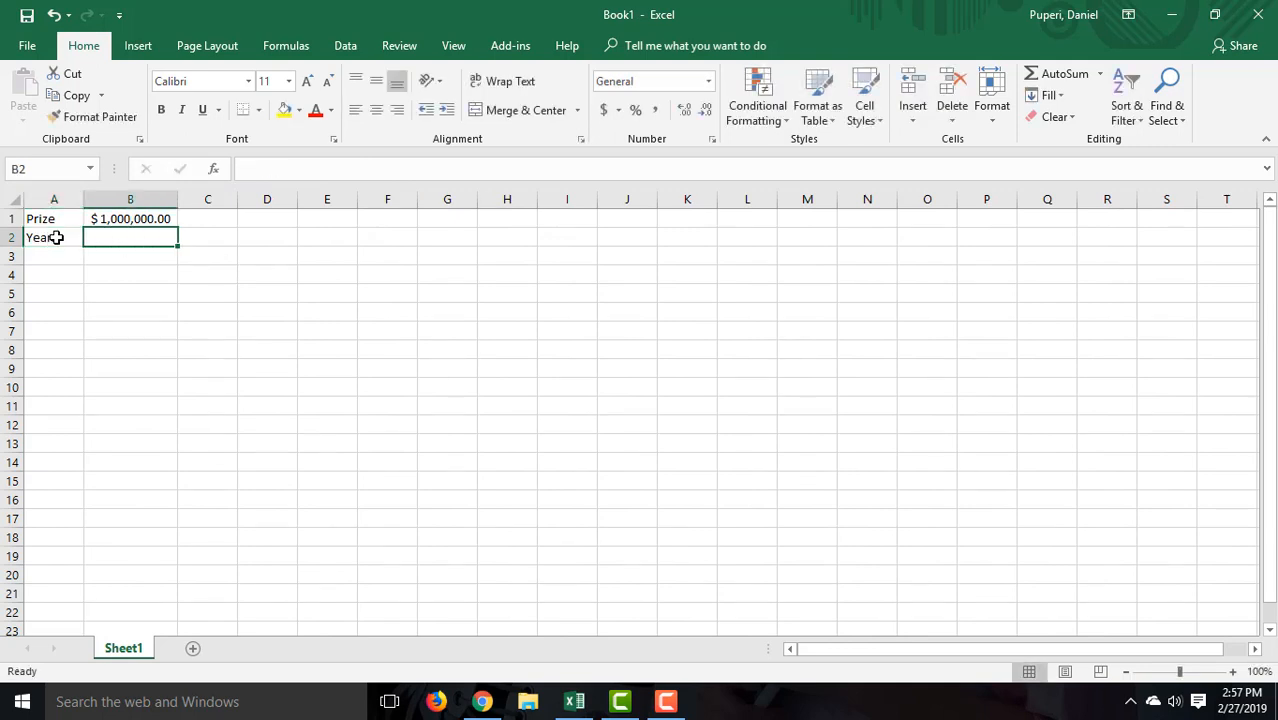
pyautogui.write('40')
pyautogui.press('Return')
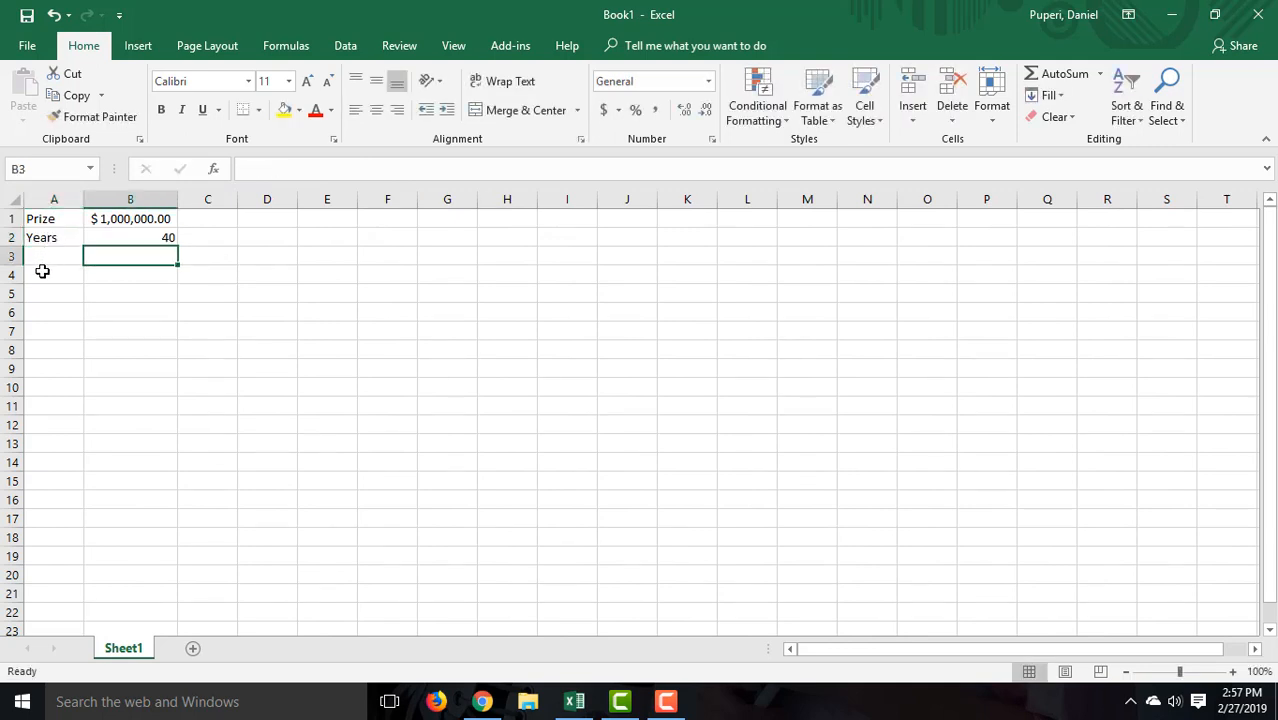
# Label cell A4 "Money/year"
pyautogui.click(42, 271)
pyautogui.write('Mone')
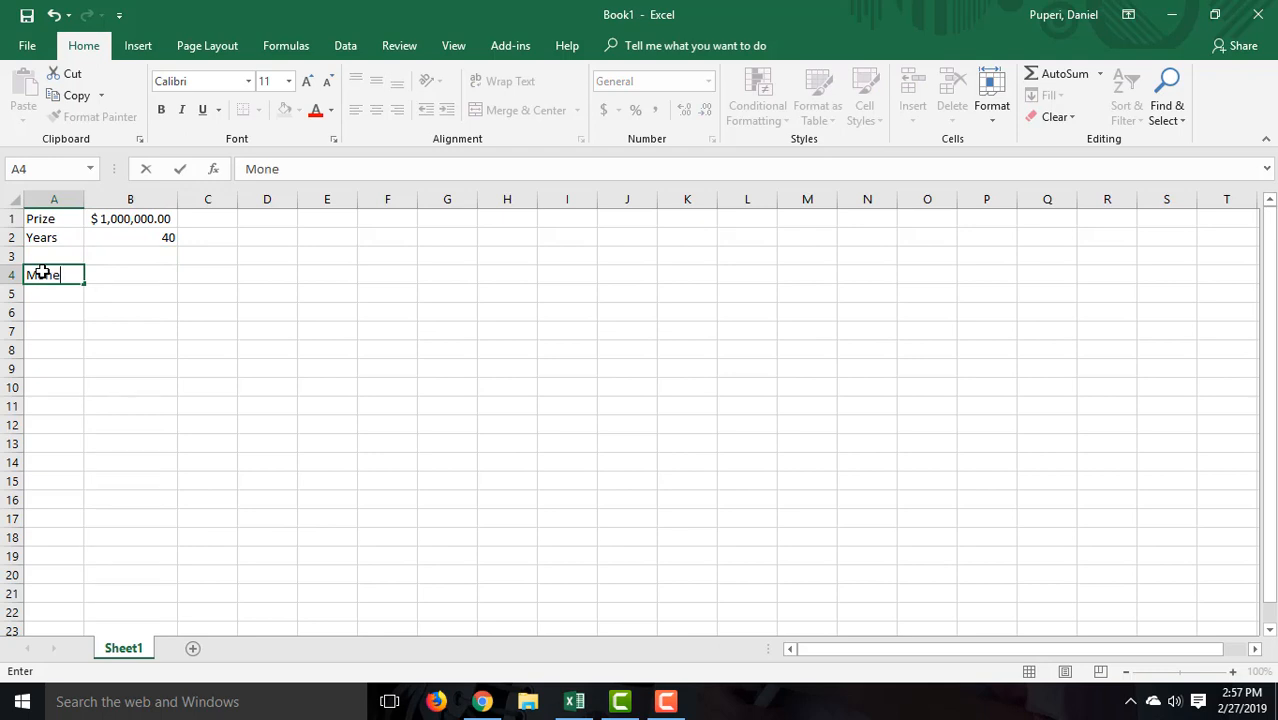
pyautogui.write('y/year')
pyautogui.hotkey('ctrl', 'Return')
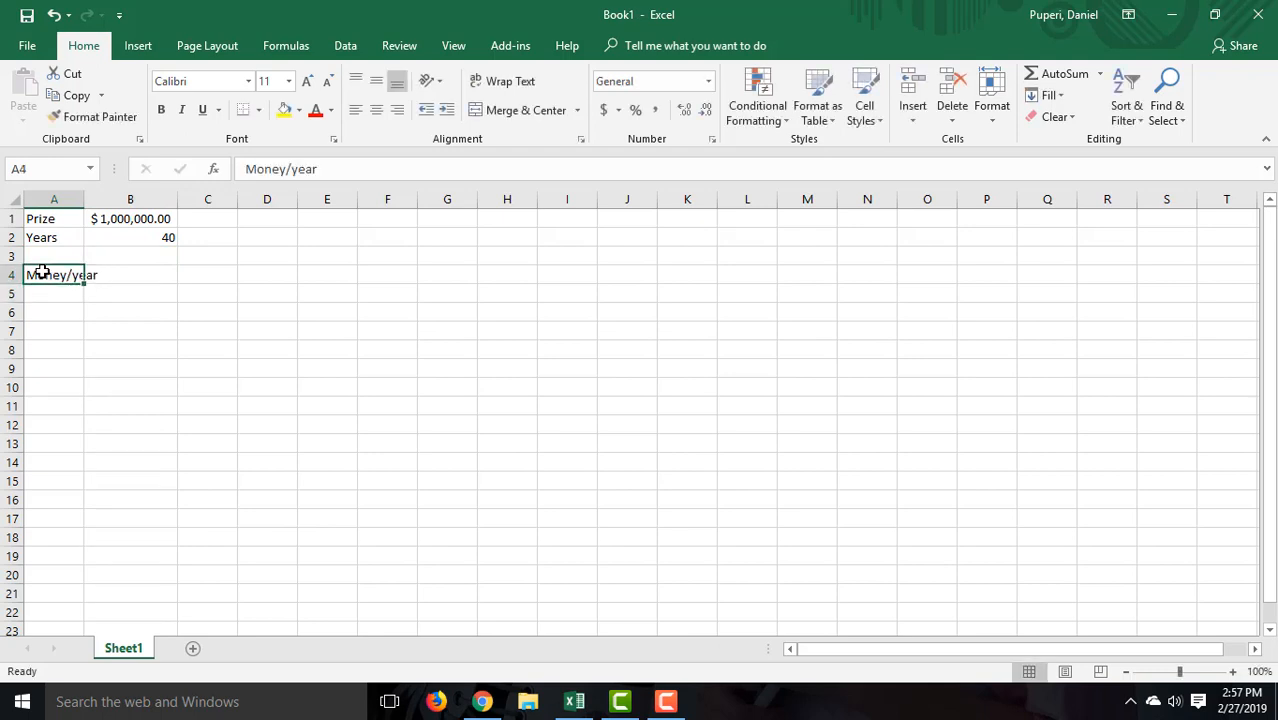
# Calculate the yearly payment in B4 with the formula =B1/B2 and widen column A to fit its labels
pyautogui.press('Tab')
pyautogui.write('=')
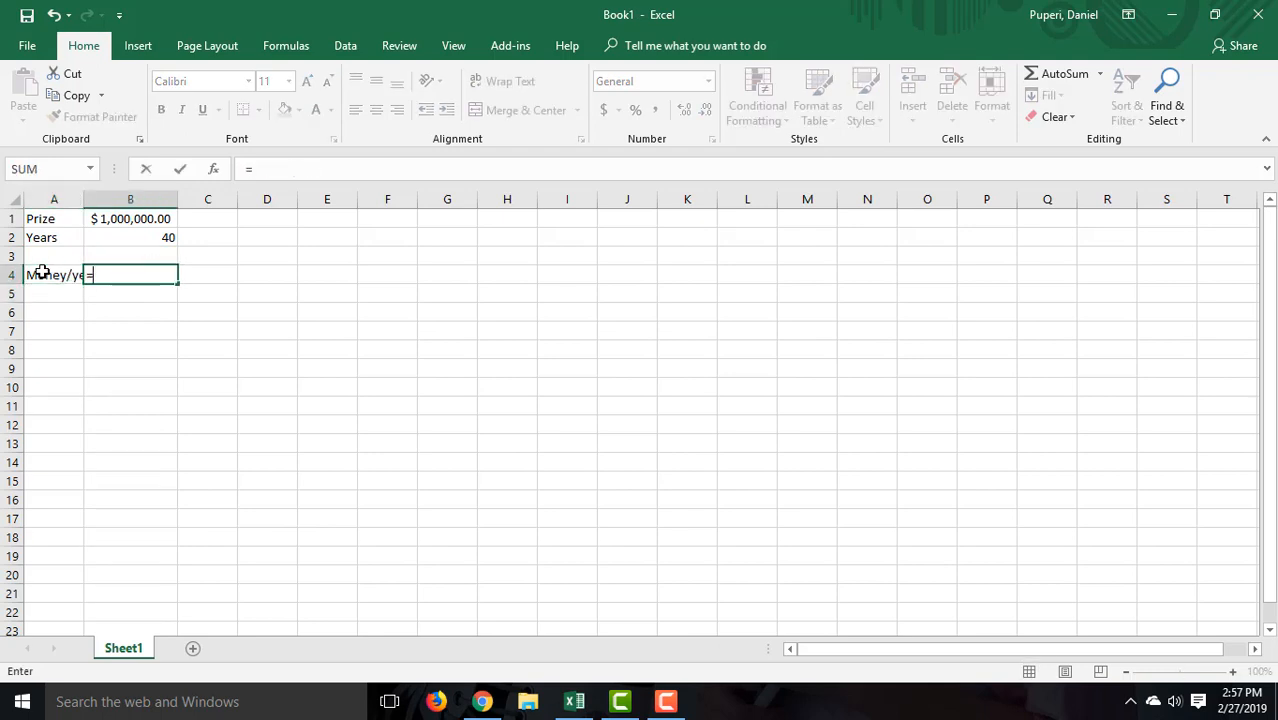
pyautogui.click(117, 221)
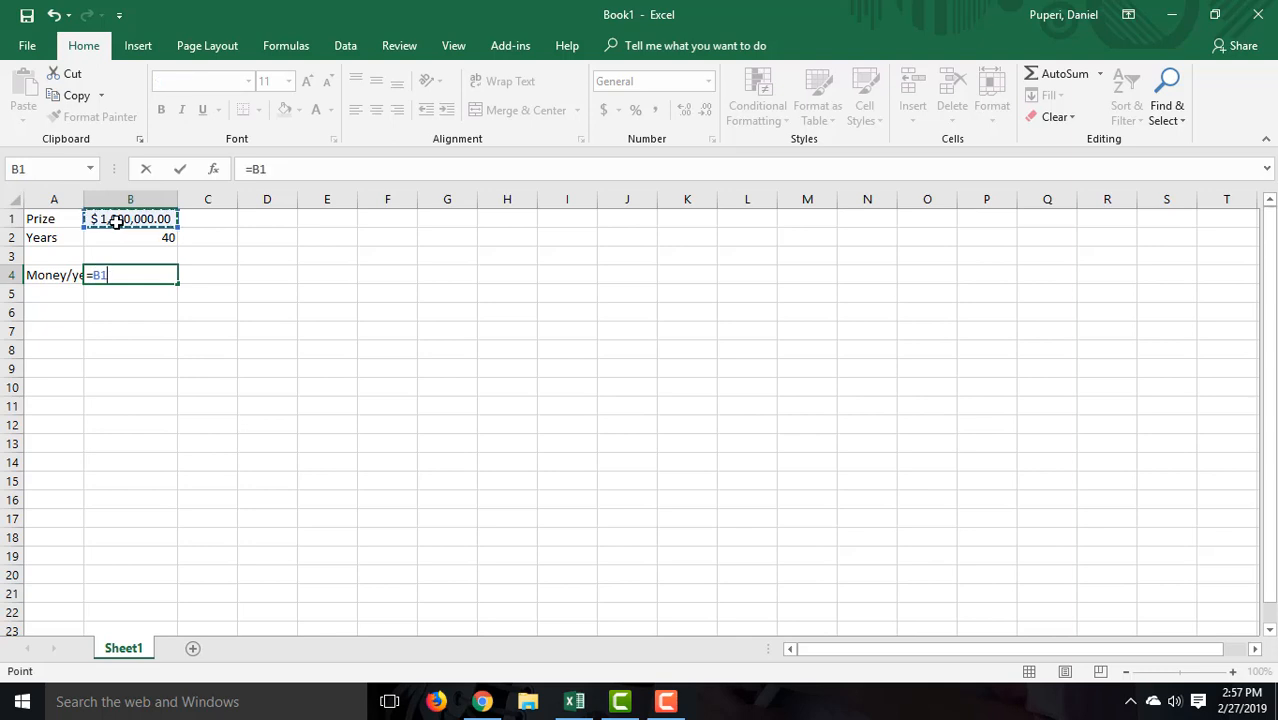
pyautogui.write('/')
pyautogui.click(120, 238)
pyautogui.press('Return')
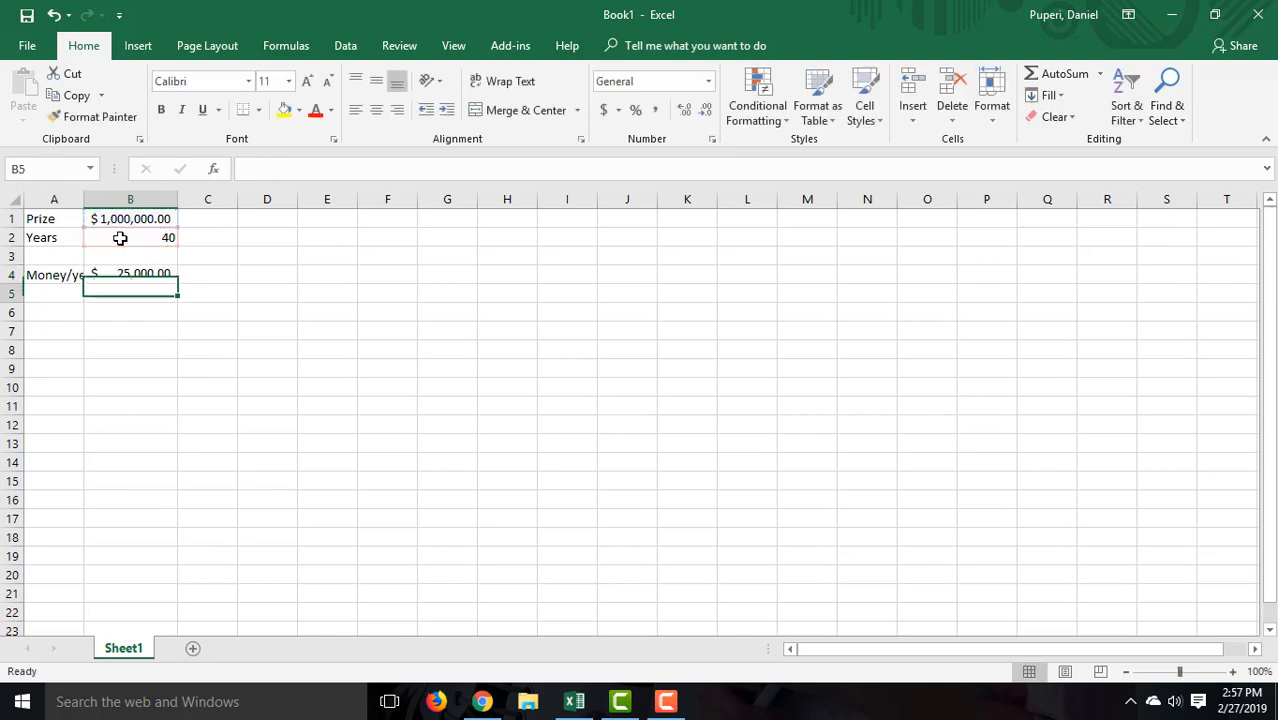
pyautogui.moveTo(84, 201); pyautogui.dragTo(113, 202)
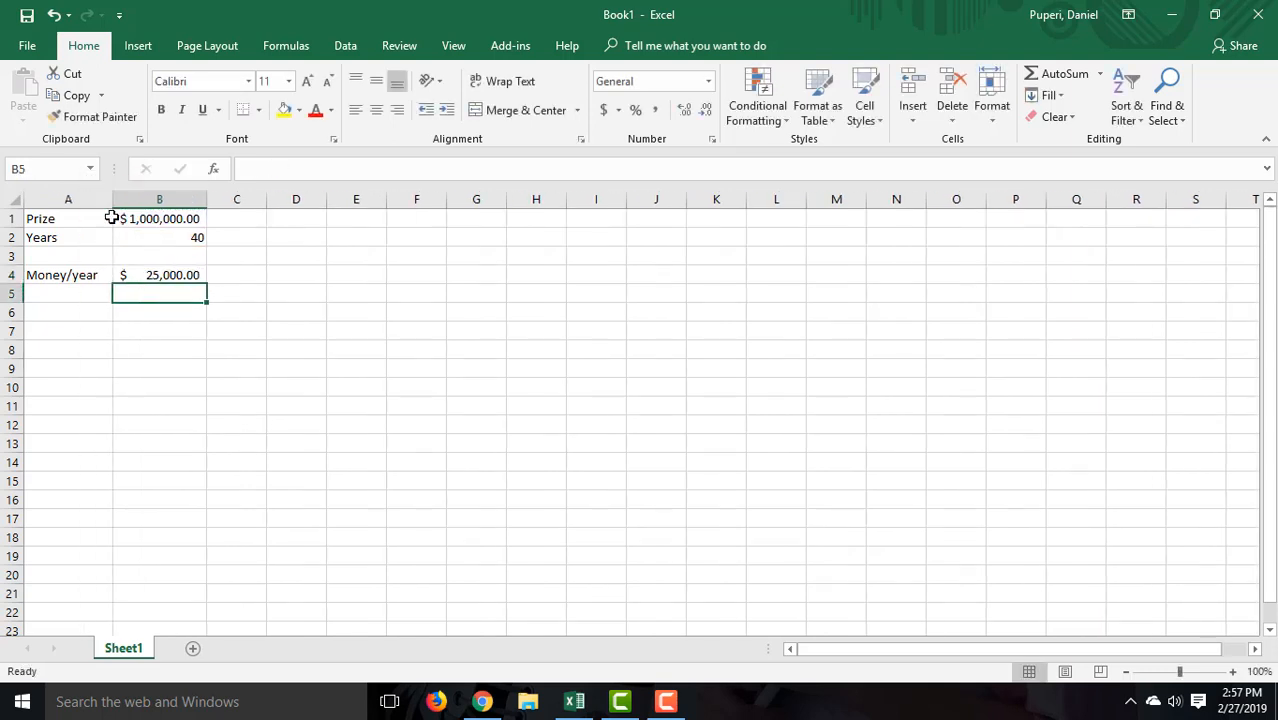
# Switch back to the quiz in Chrome and answer Question 1 with 25000
pyautogui.click(482, 701)
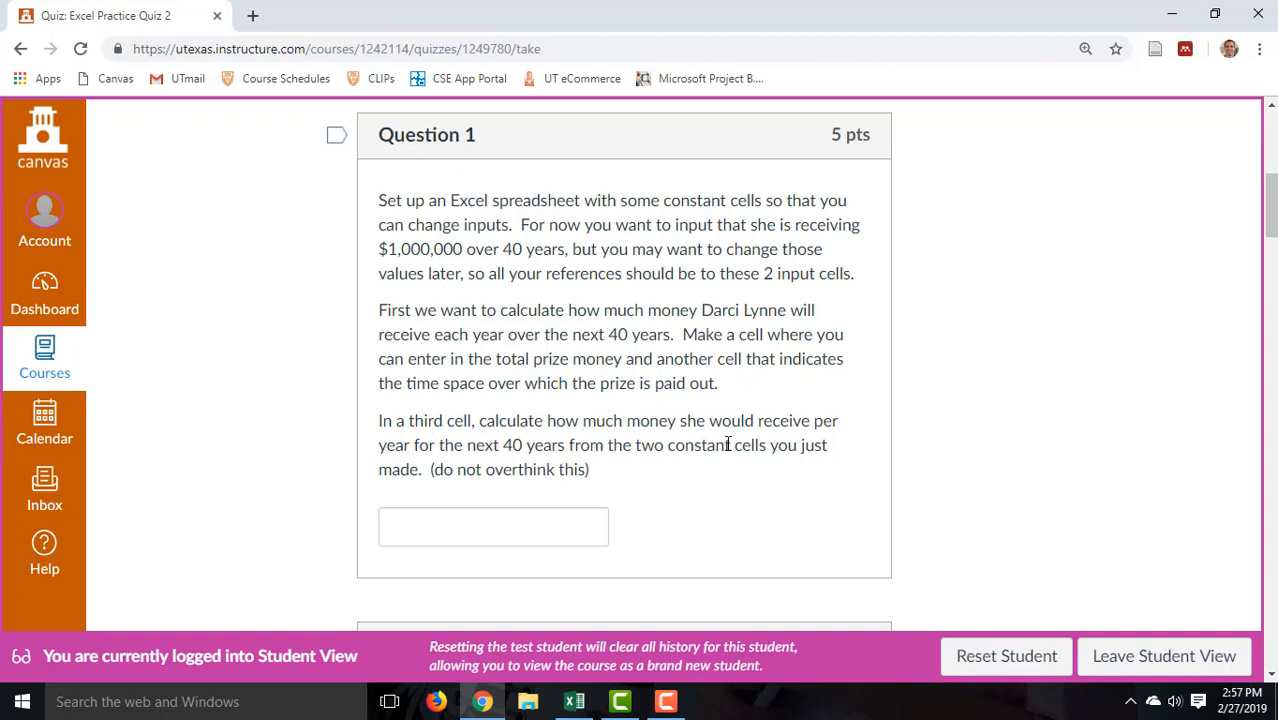
pyautogui.click(531, 516)
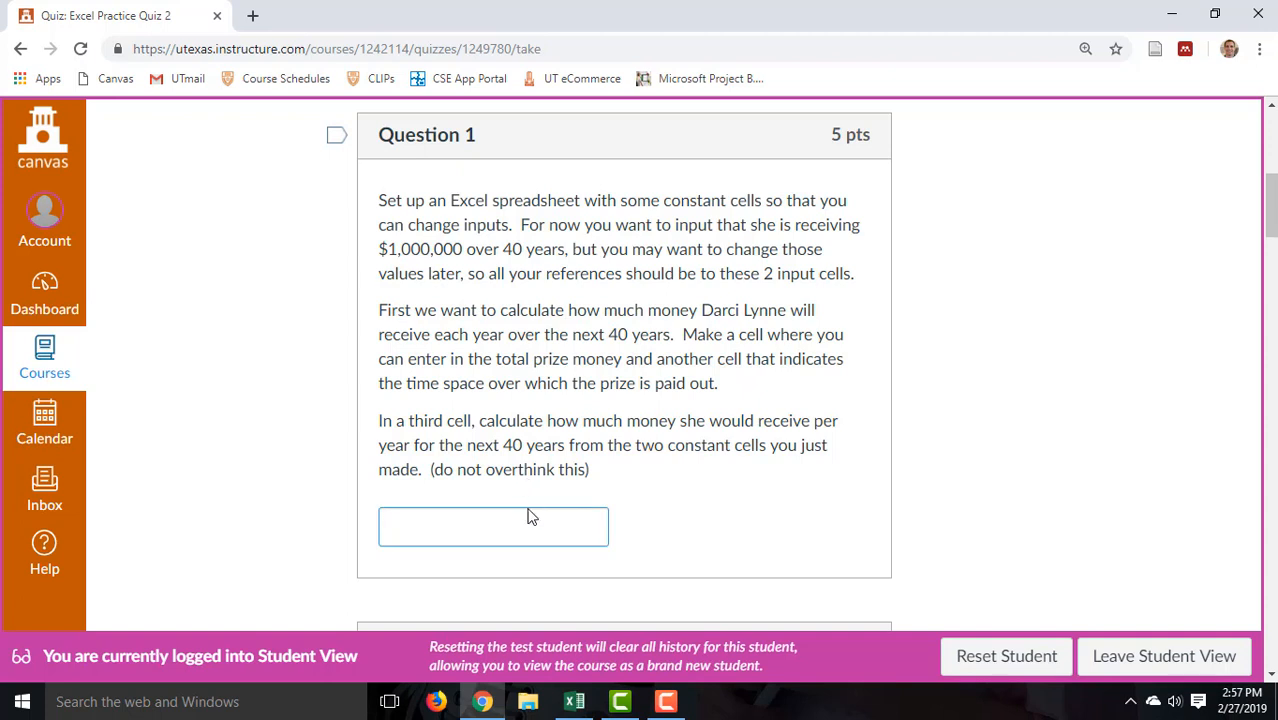
pyautogui.write('25000')
# Read Question 2, examining the present value equation, its worked examples and the inflation rate needed as a constant cell
pyautogui.scroll(-5, 771, 420)
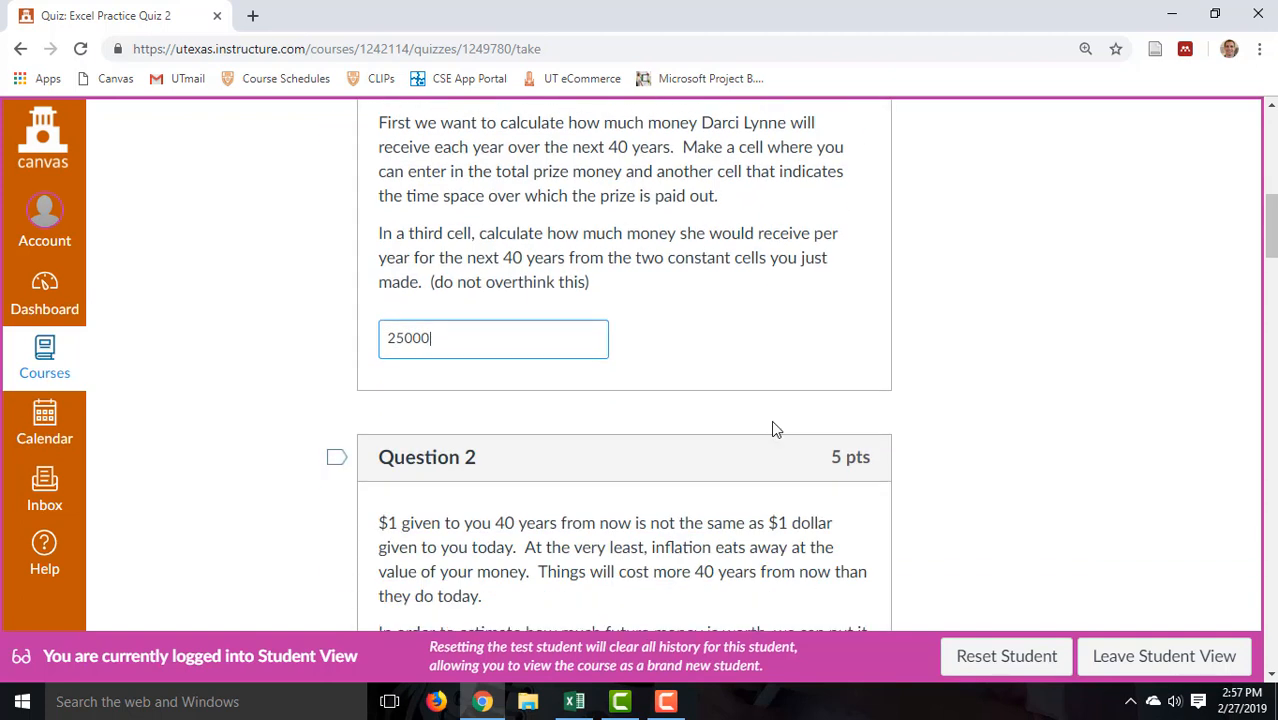
pyautogui.scroll(-1, 731, 424)
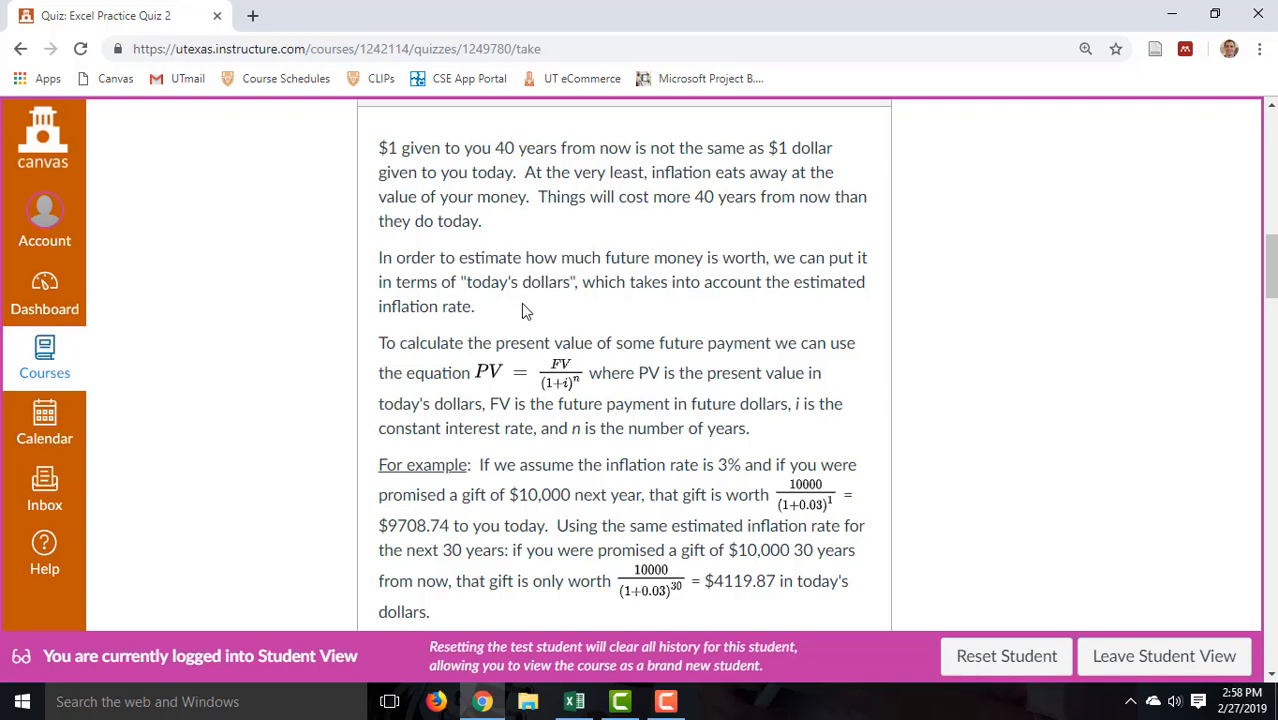
pyautogui.scroll(-1, 640, 300)
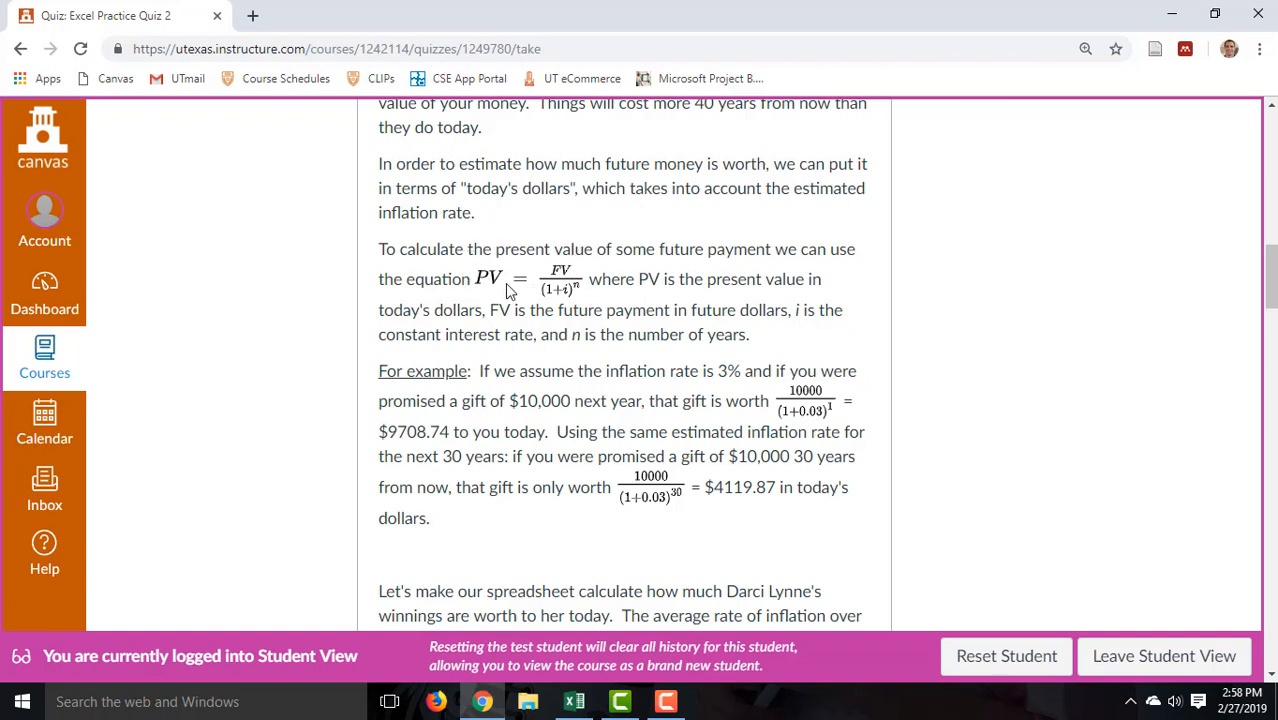
pyautogui.moveTo(484, 284)
pyautogui.scroll(-2, 606, 371)
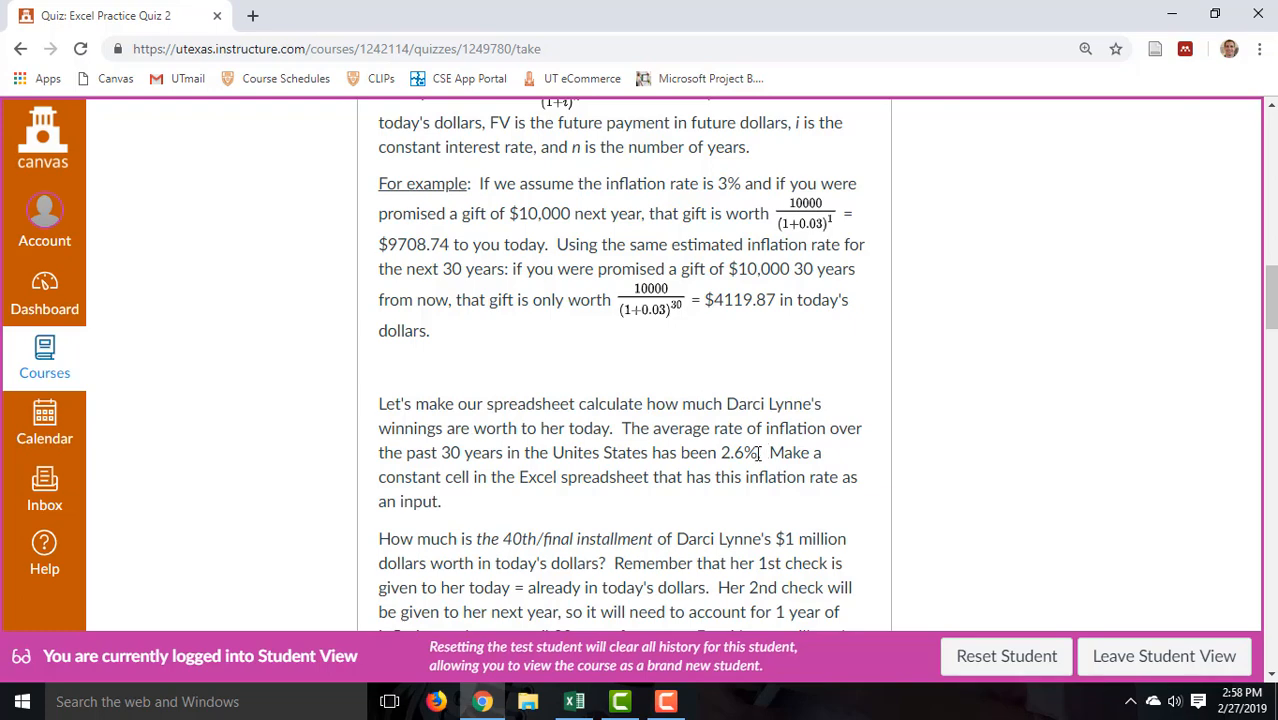
pyautogui.moveTo(758, 453); pyautogui.dragTo(716, 455)
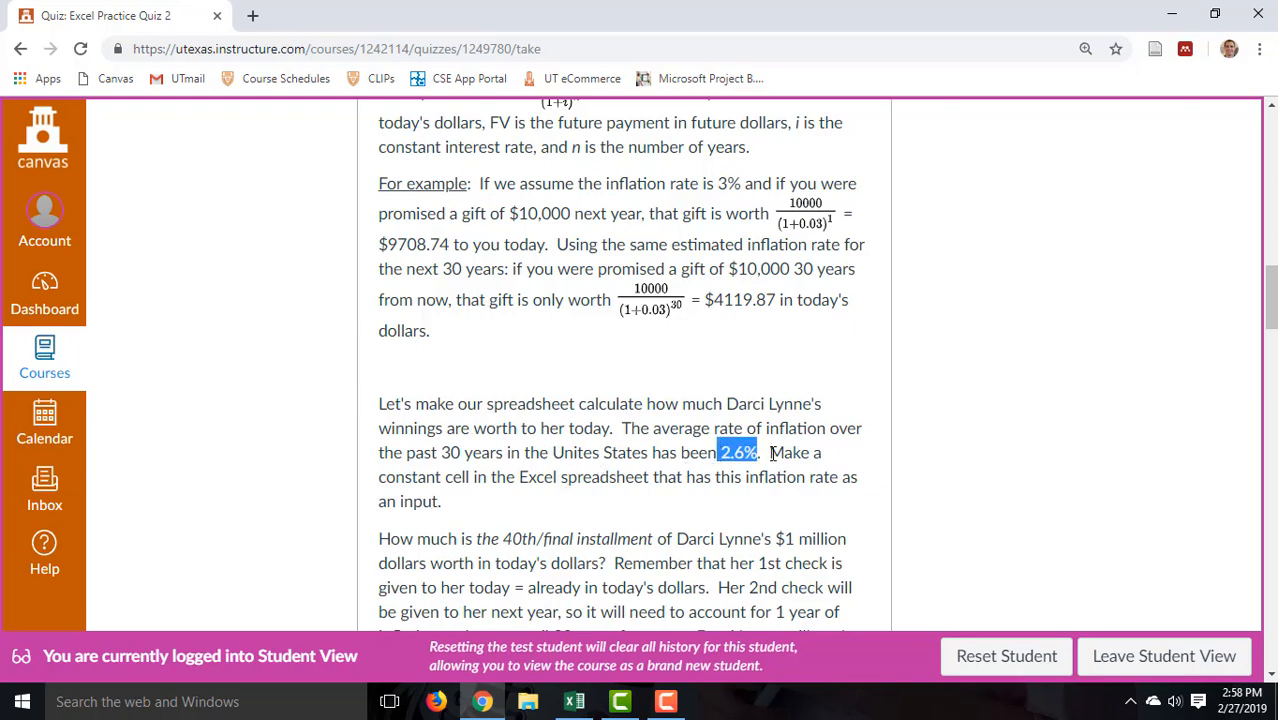
pyautogui.moveTo(769, 453); pyautogui.dragTo(797, 477)
pyautogui.click(600, 516)
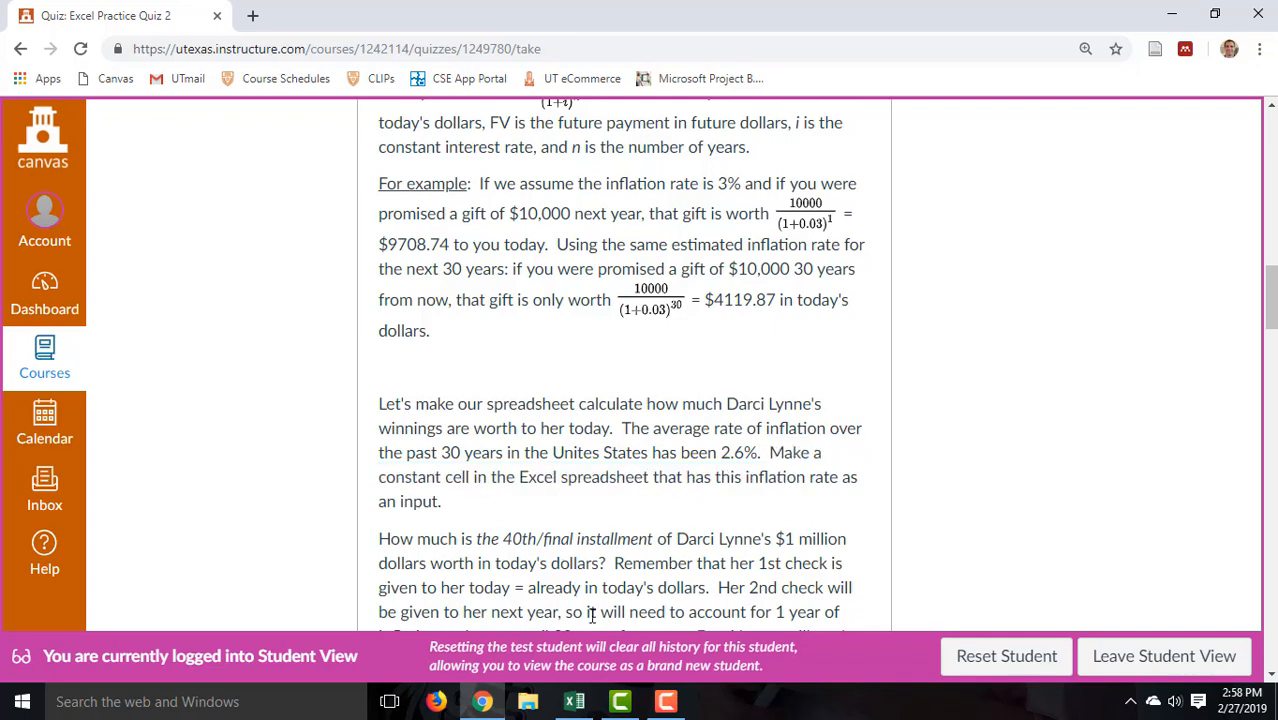
# Switch to Excel, label cell A5 "Inflation rate" and enter 2.6% in B5
pyautogui.click(574, 701)
pyautogui.press('Left')
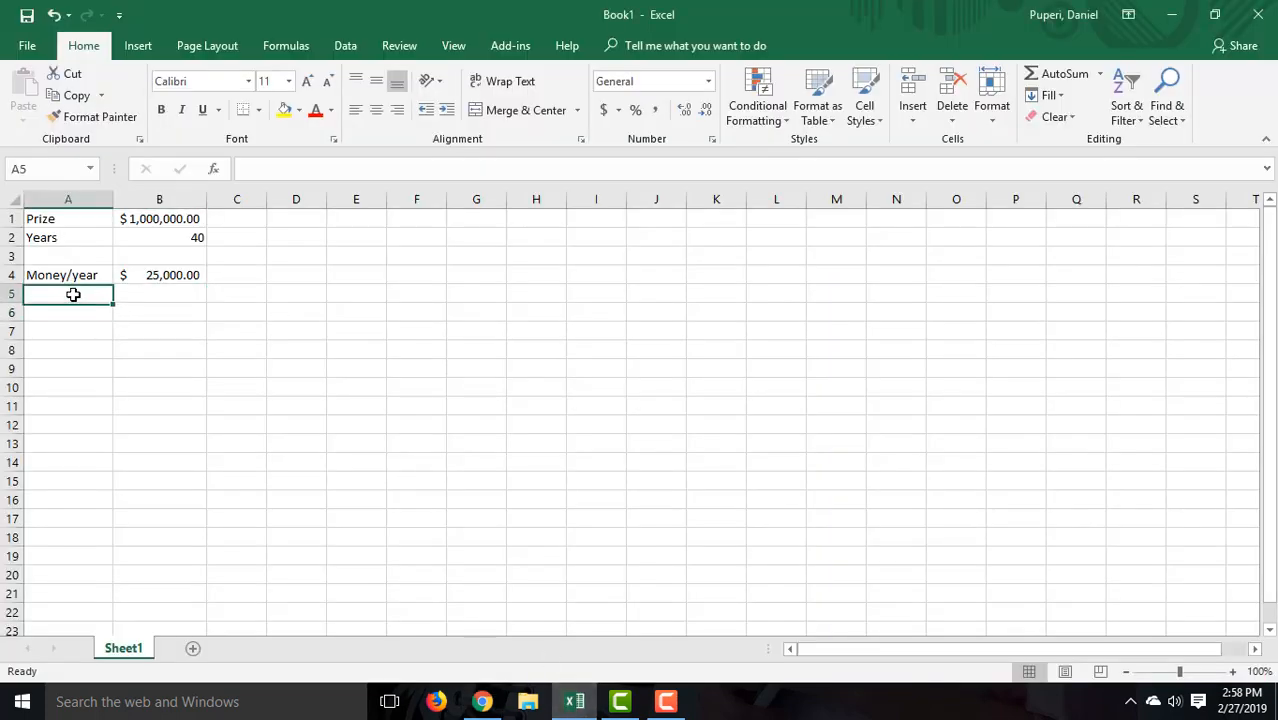
pyautogui.write('Inflat')
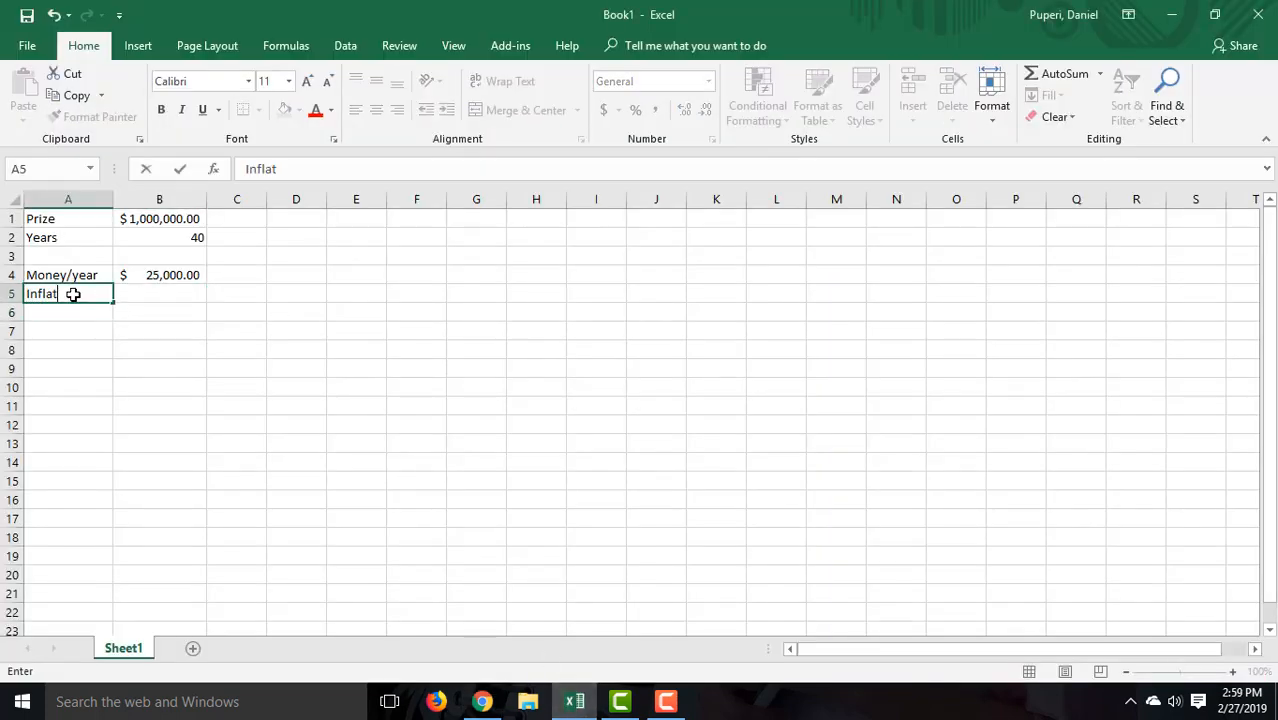
pyautogui.write('ion reate')
pyautogui.press('pagedown')
pyautogui.press('pageup')
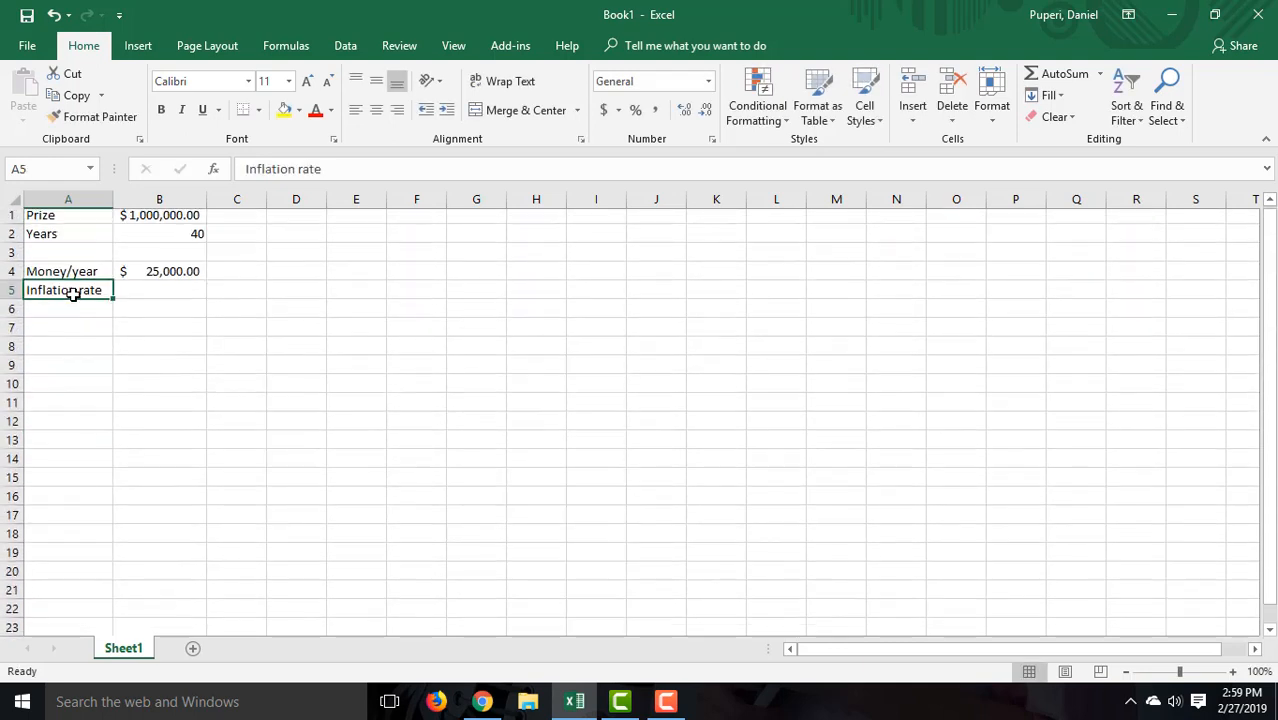
pyautogui.press('Right')
pyautogui.write('2.6')
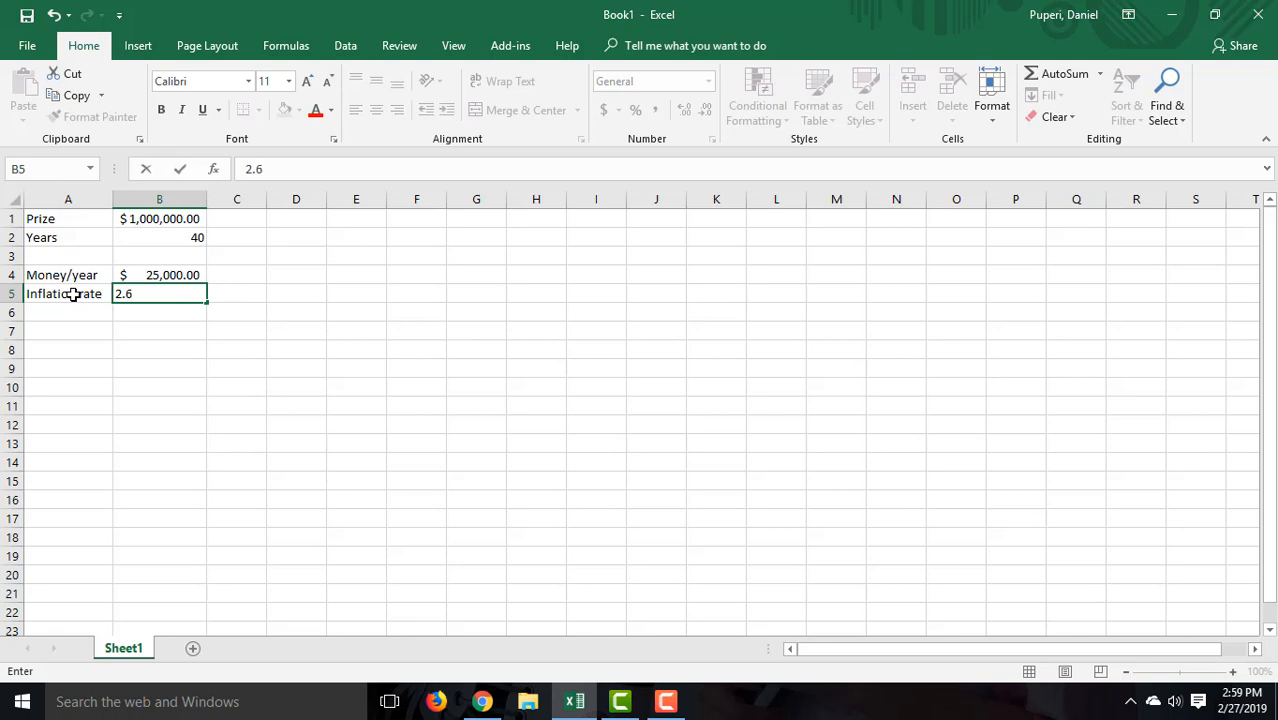
pyautogui.write('0%')
pyautogui.press('Return')
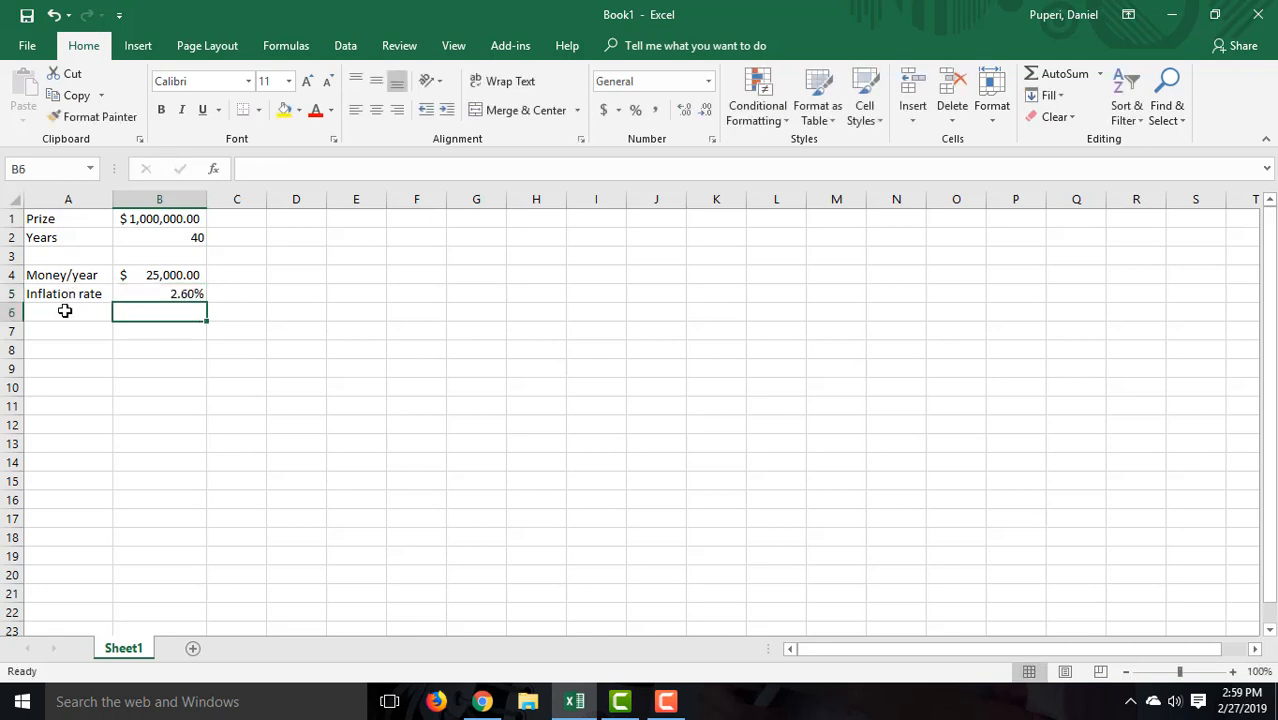
pyautogui.click(169, 294)
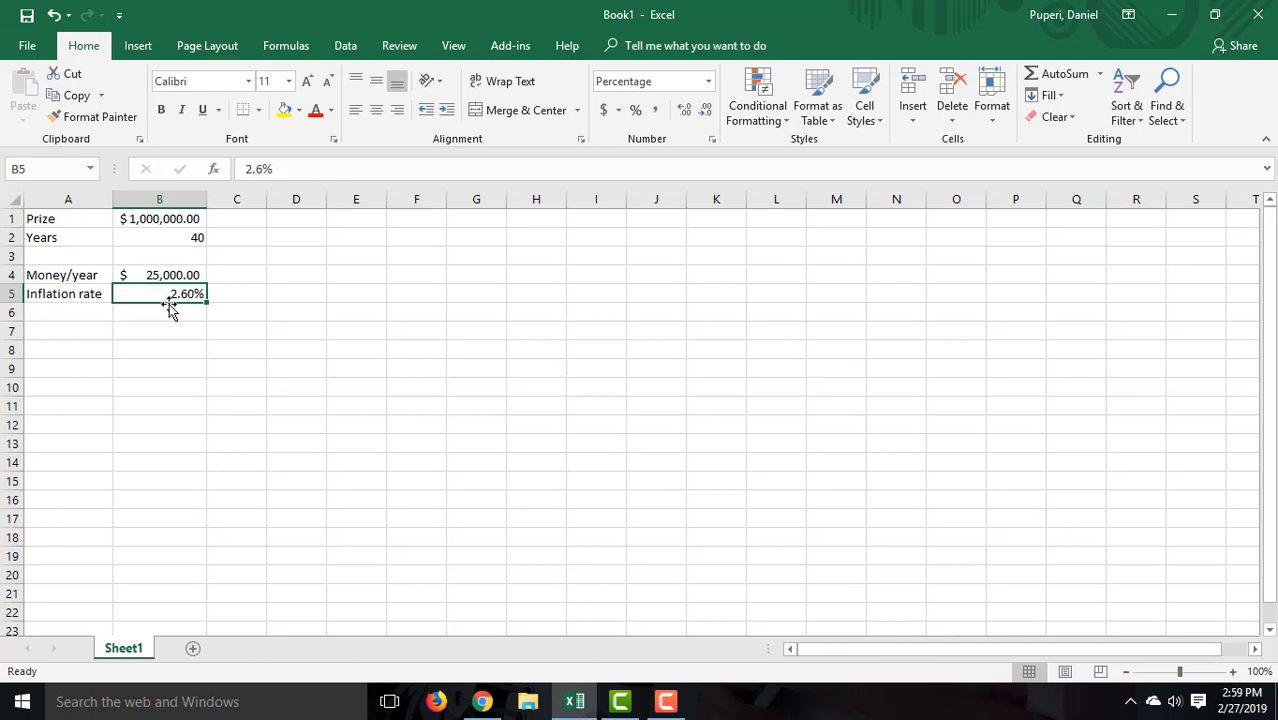
# Return to the quiz in Chrome and read what Question 2 asks about the 40th and final installment
pyautogui.click(88, 312)
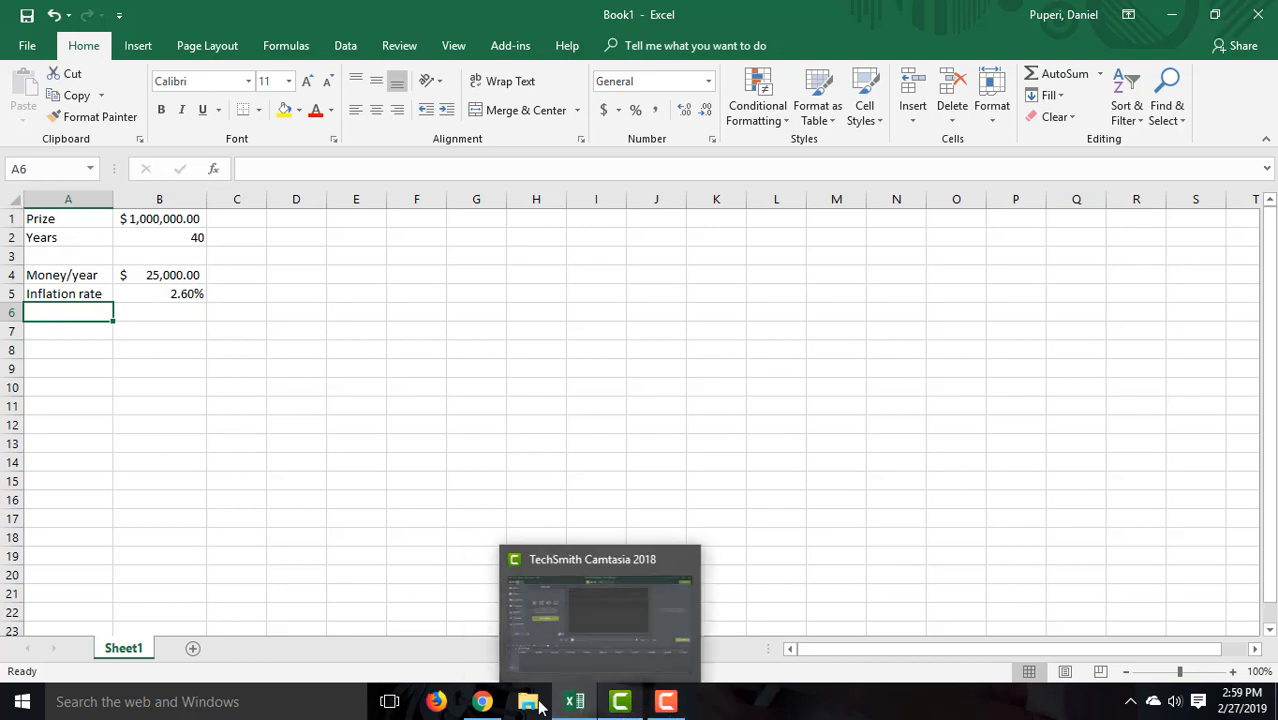
pyautogui.click(482, 701)
pyautogui.scroll(-1, 604, 455)
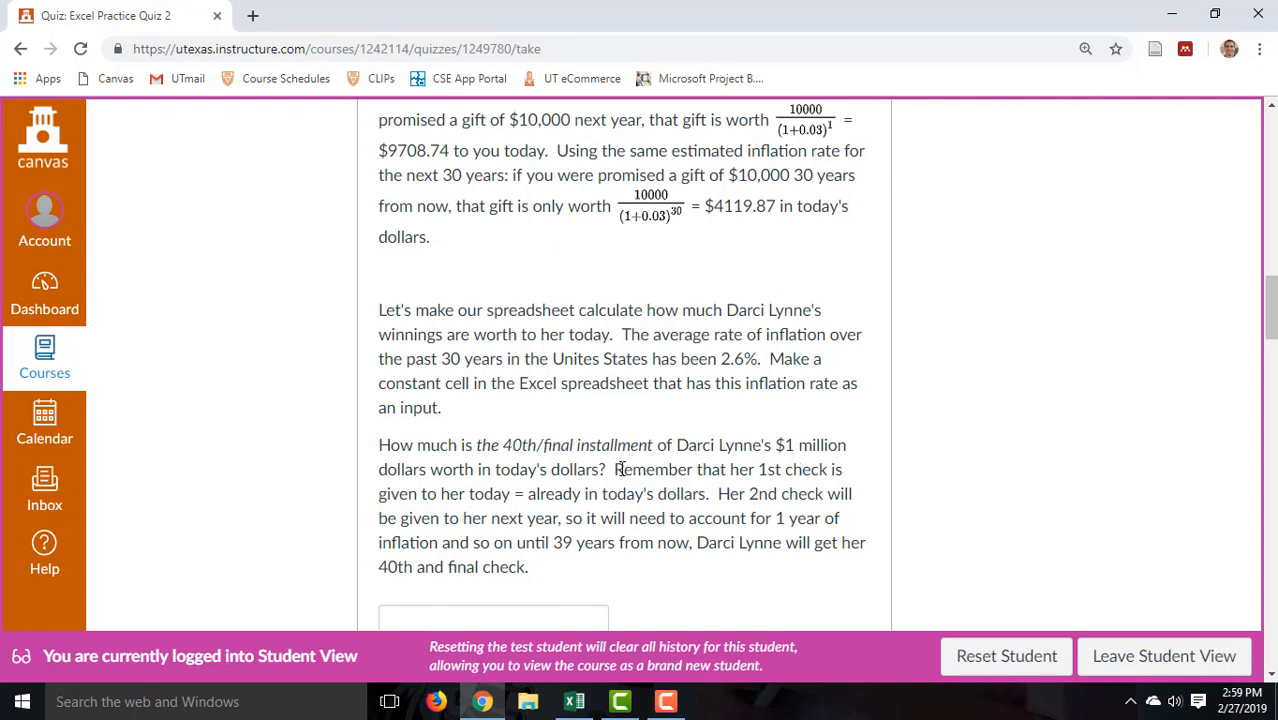
# Review the present value equation in the quiz, then switch to Excel, label A7 "Year" and enter 1 in A8
pyautogui.scroll(2, 610, 472)
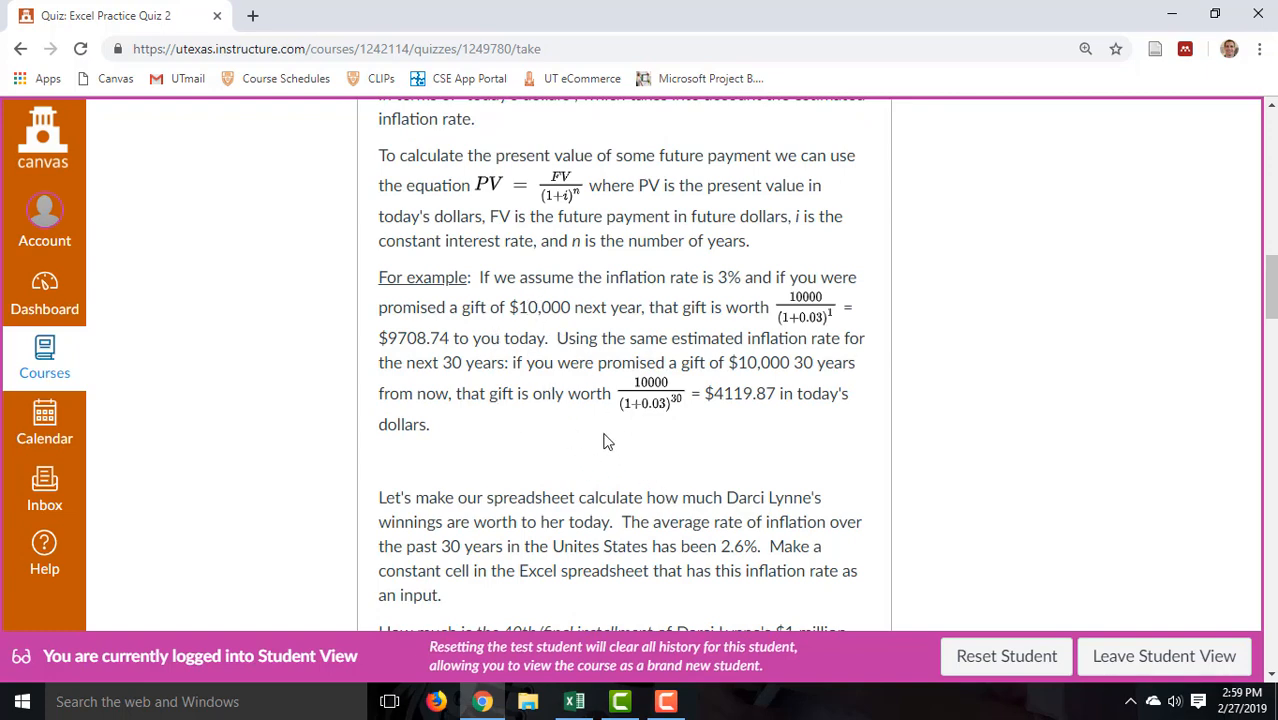
pyautogui.click(574, 701)
pyautogui.click(110, 330)
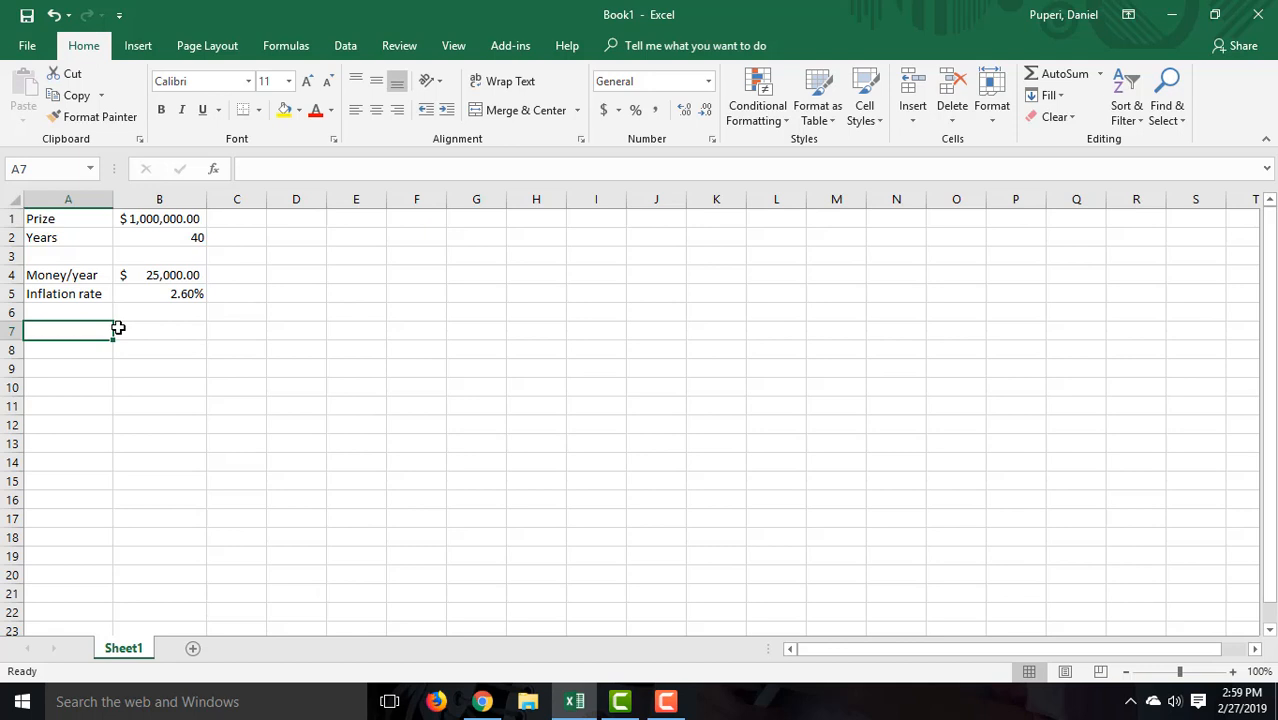
pyautogui.write('Year')
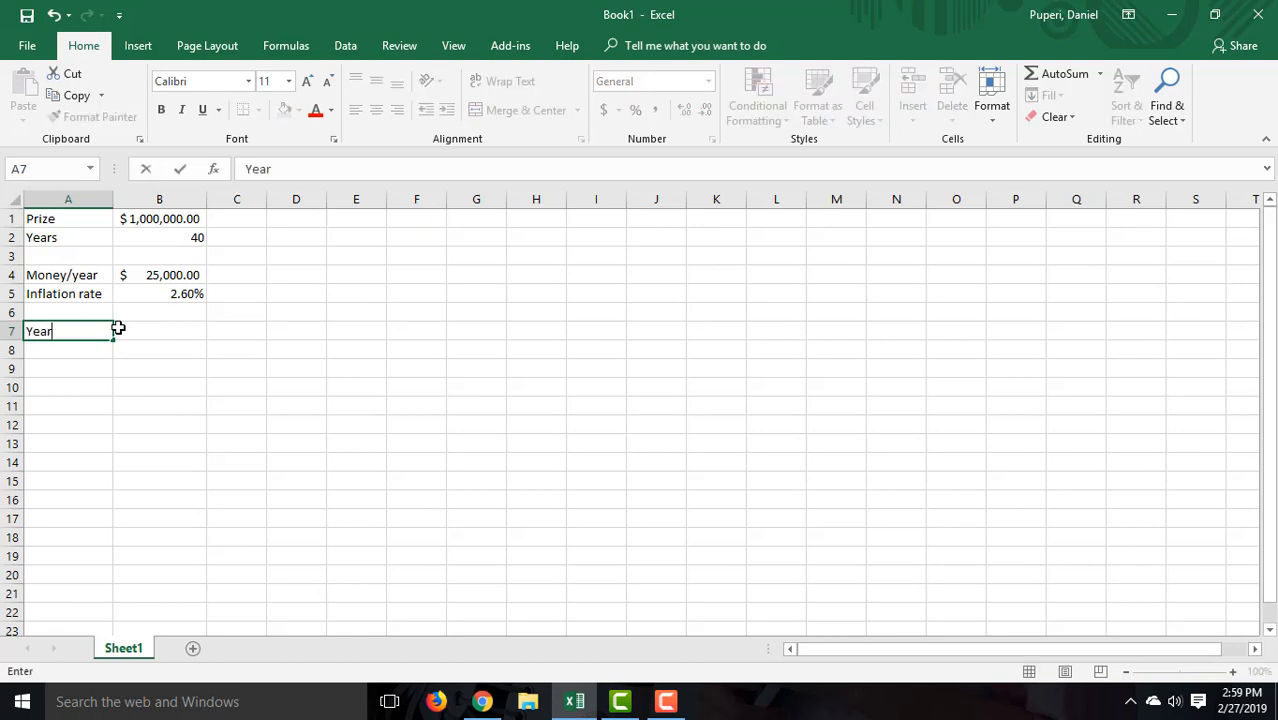
pyautogui.press('Return')
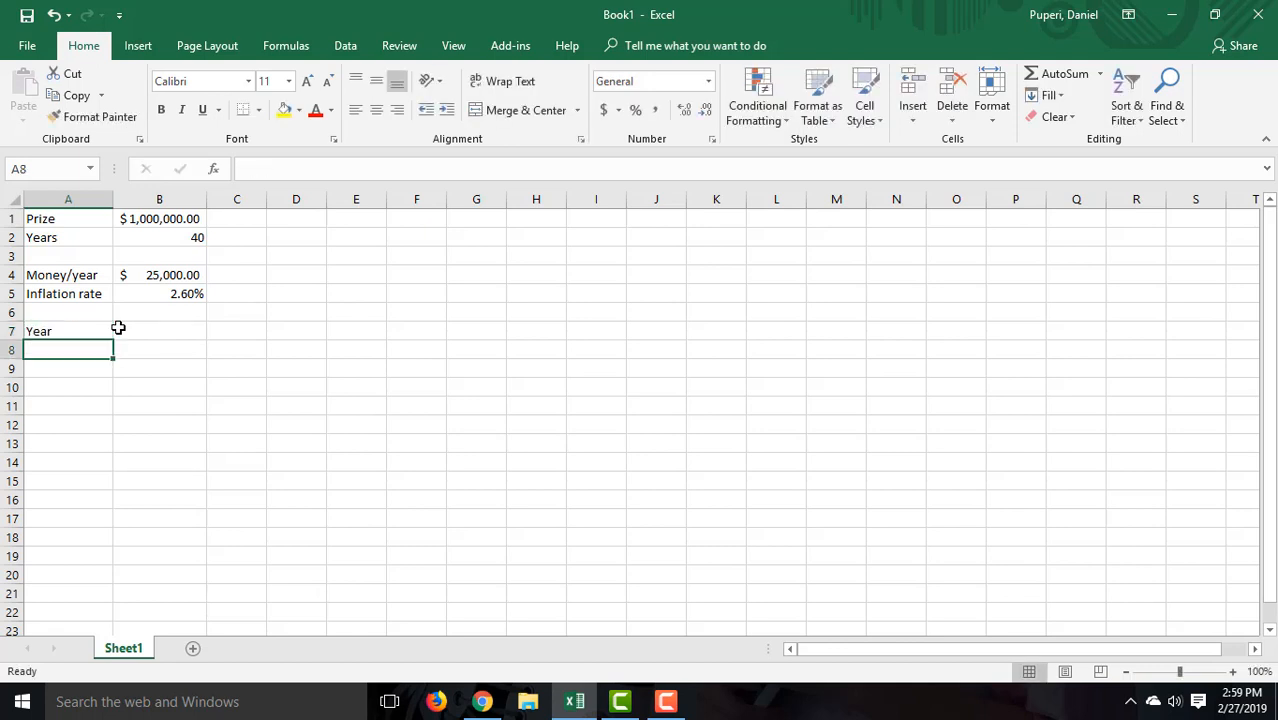
pyautogui.write('1')
pyautogui.press('Return')
# Set the year 1 payment in B8 to reference the yearly money in B4
pyautogui.press('Up')
pyautogui.press('Right')
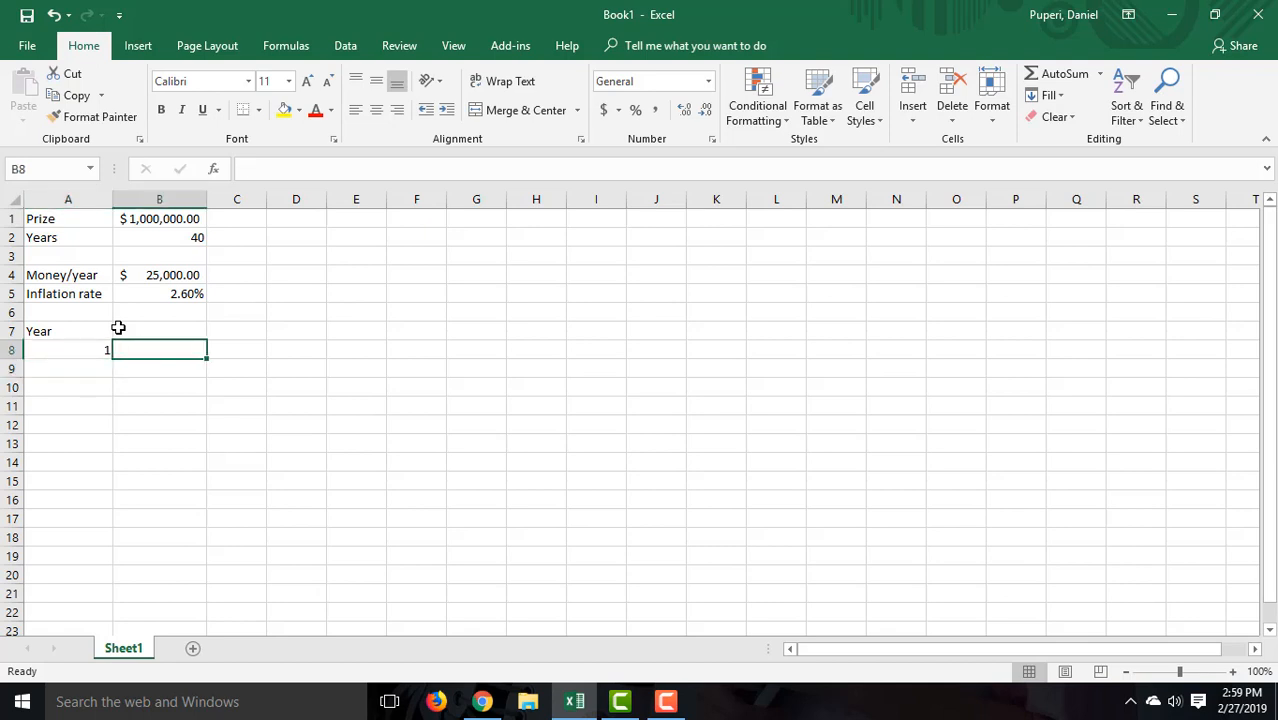
pyautogui.write('=')
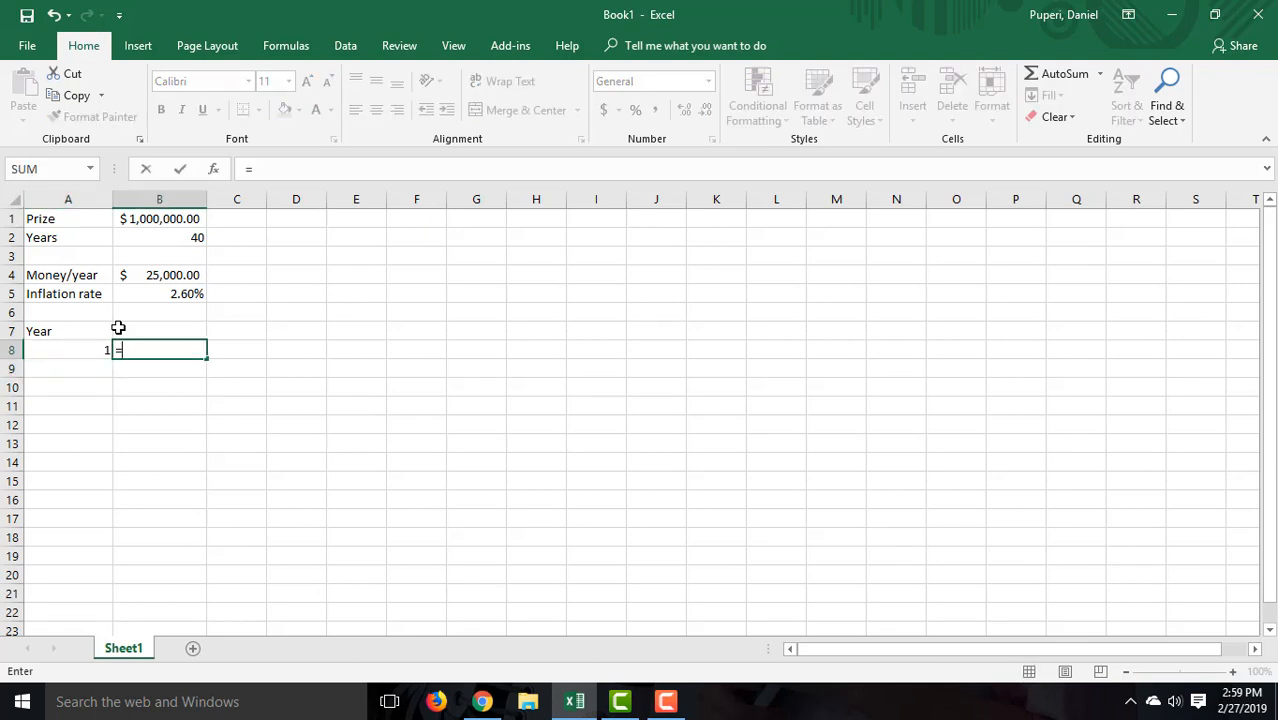
pyautogui.click(153, 274)
pyautogui.press('Return')
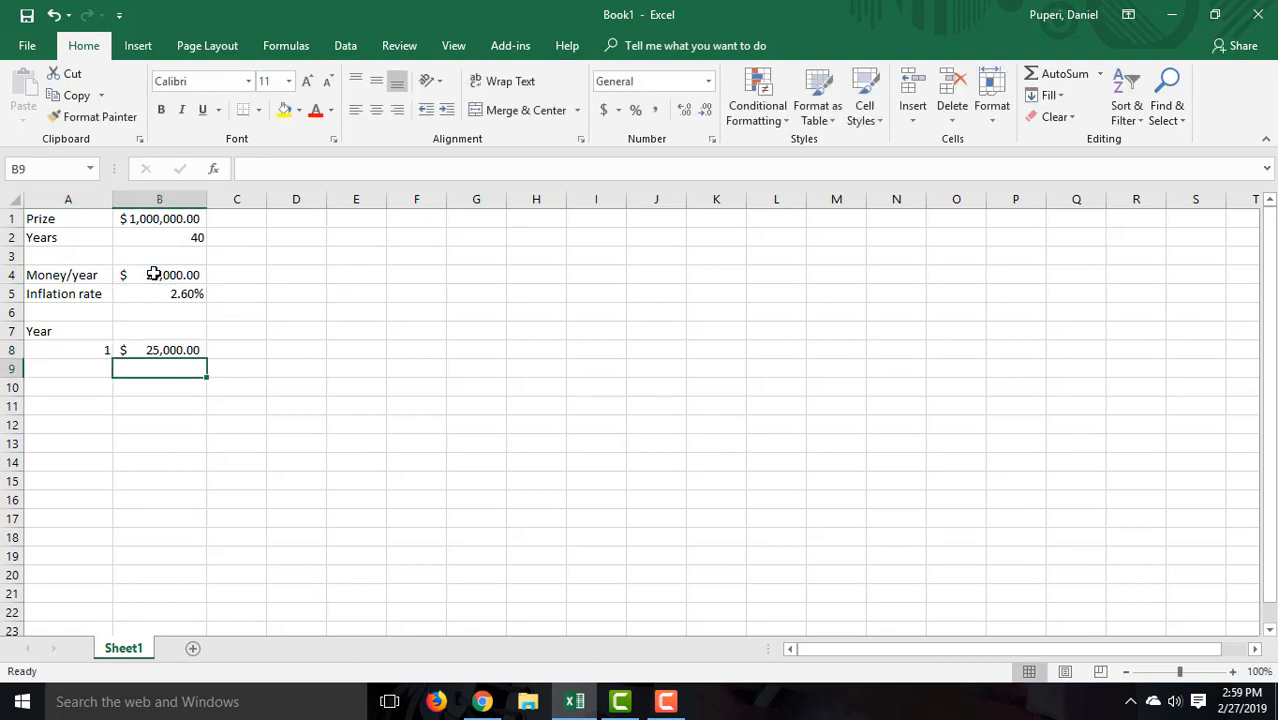
# Enter =A8+1 in A9 and fill the year numbers down column A to year 40 in A47
pyautogui.click(80, 347)
pyautogui.click(77, 362)
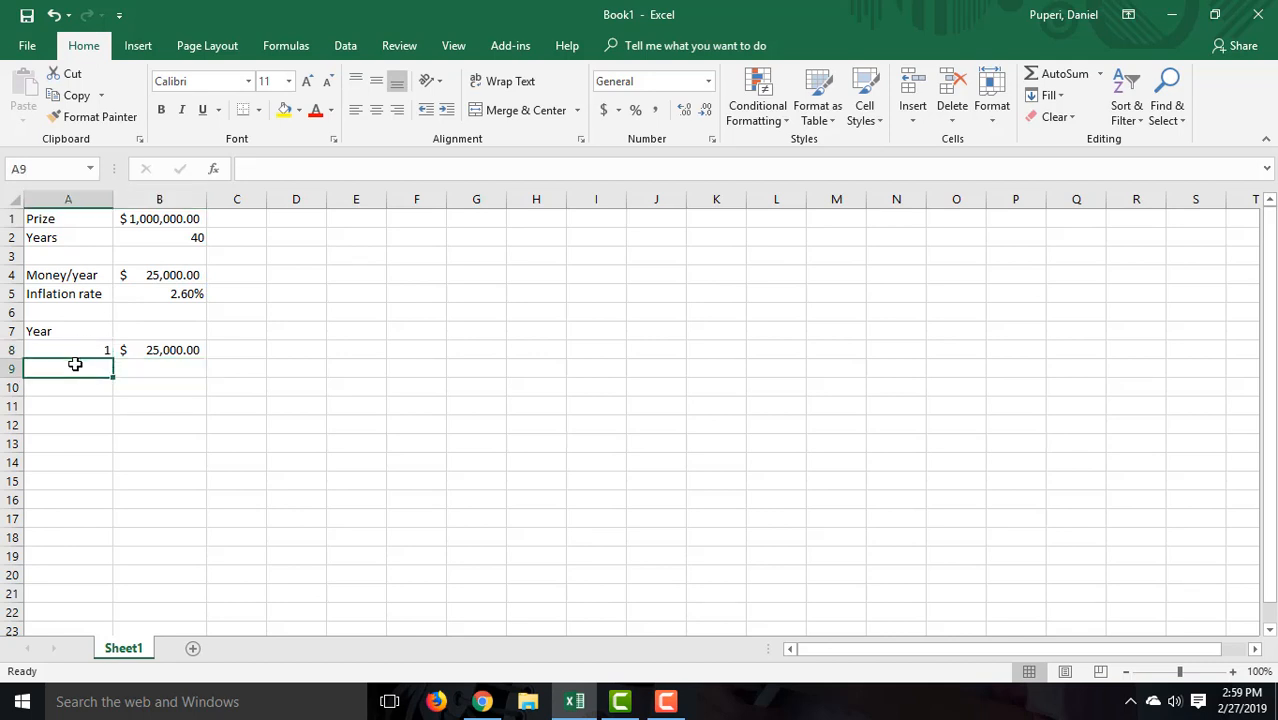
pyautogui.write('=')
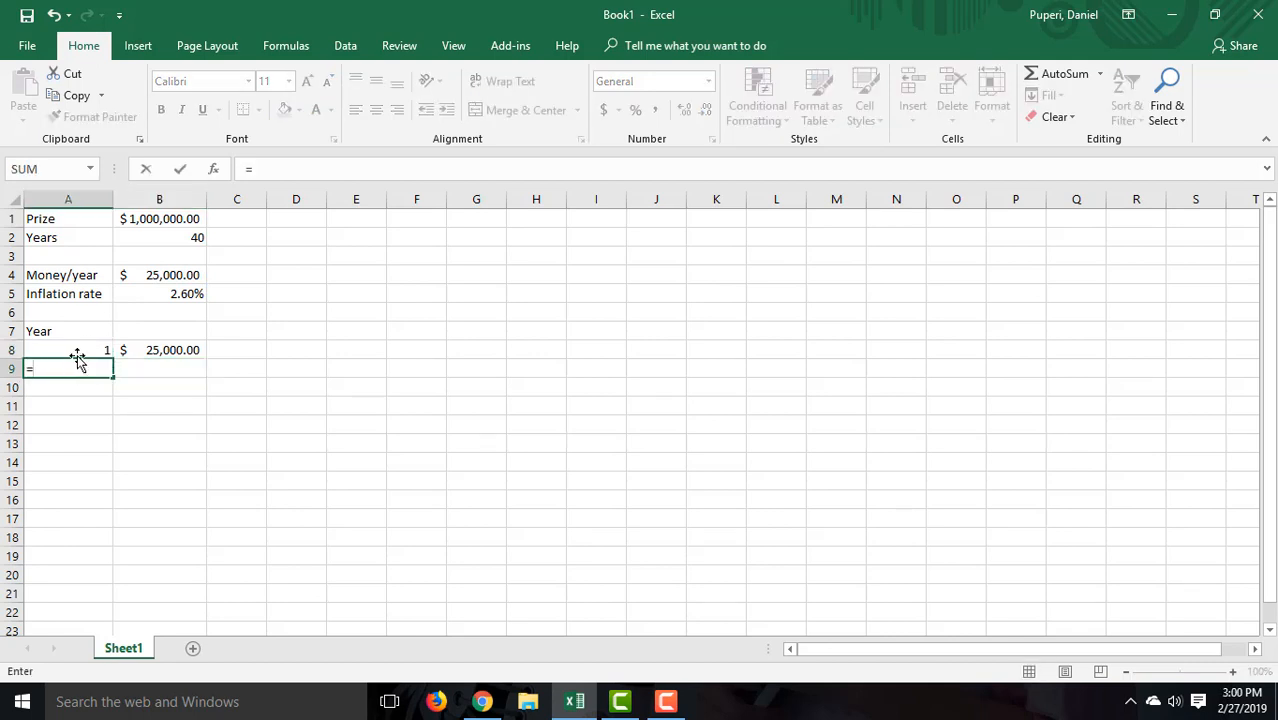
pyautogui.click(78, 348)
pyautogui.write('+')
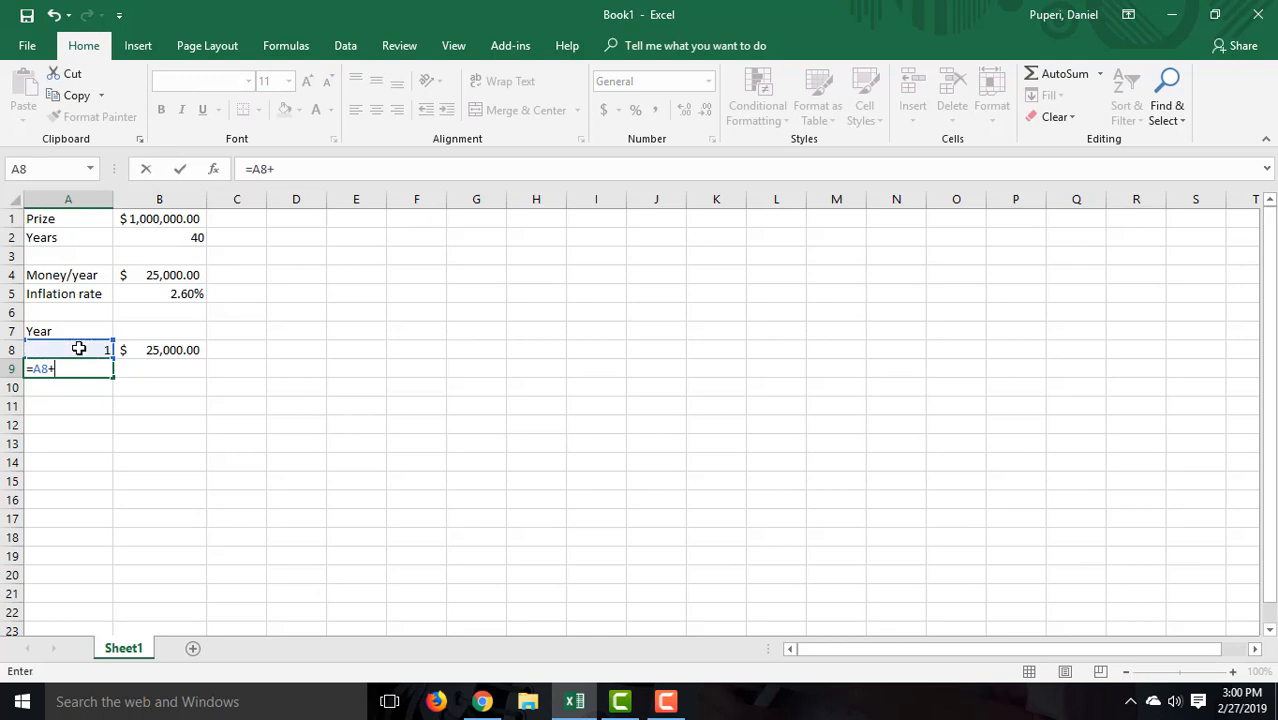
pyautogui.write('1')
pyautogui.press('Return')
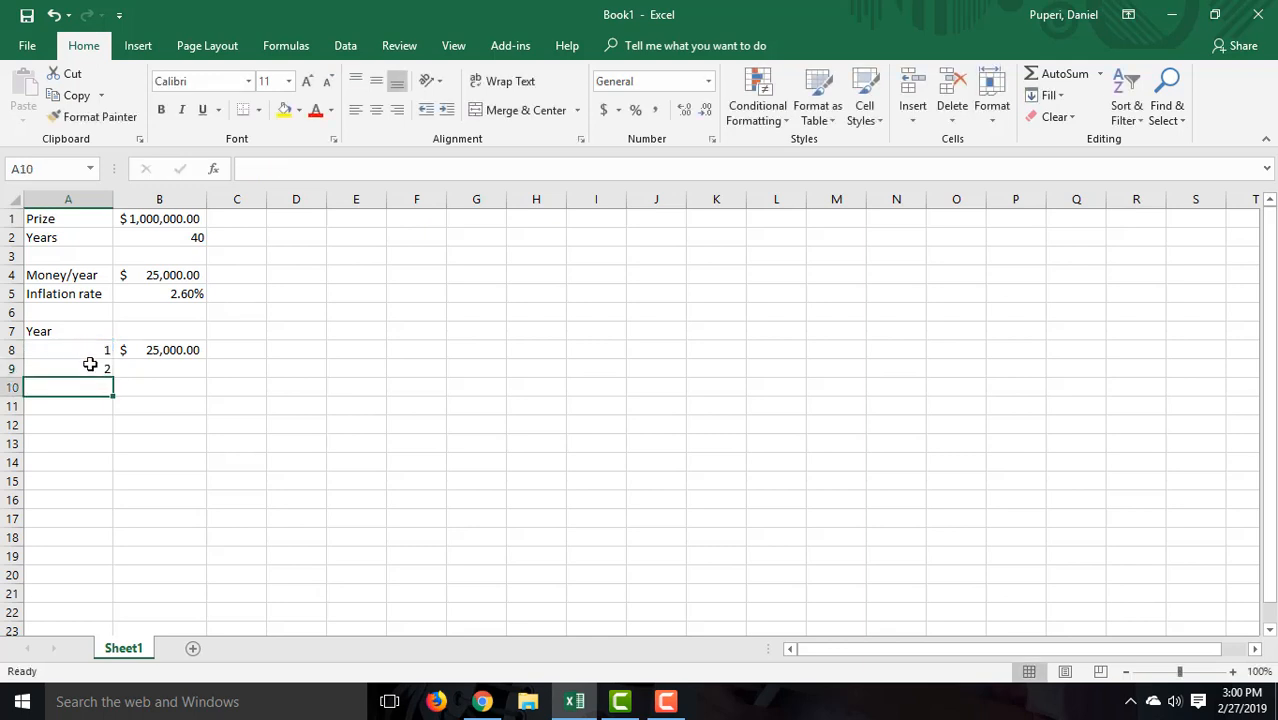
pyautogui.click(94, 369)
pyautogui.moveTo(115, 378); pyautogui.dragTo(92, 576)
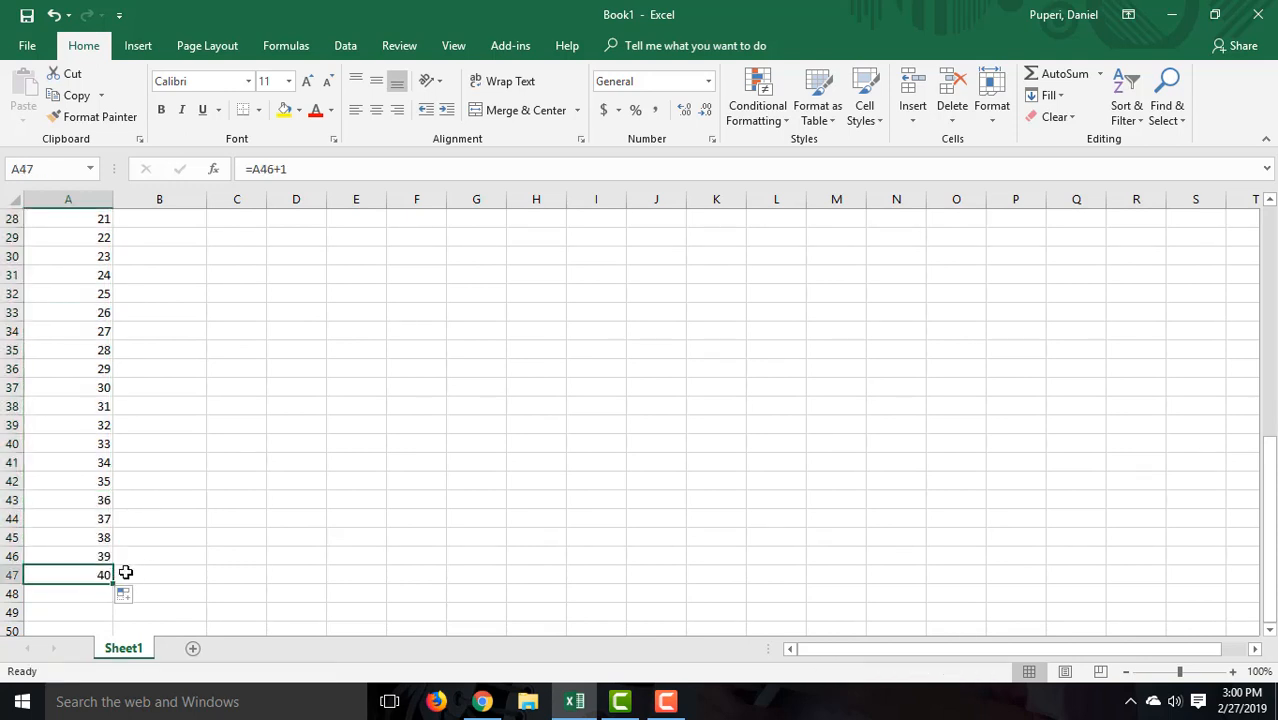
# Select B9 for the year 2 value and switch to the quiz in Chrome to review the present value equation and examples
pyautogui.scroll(9, 135, 570)
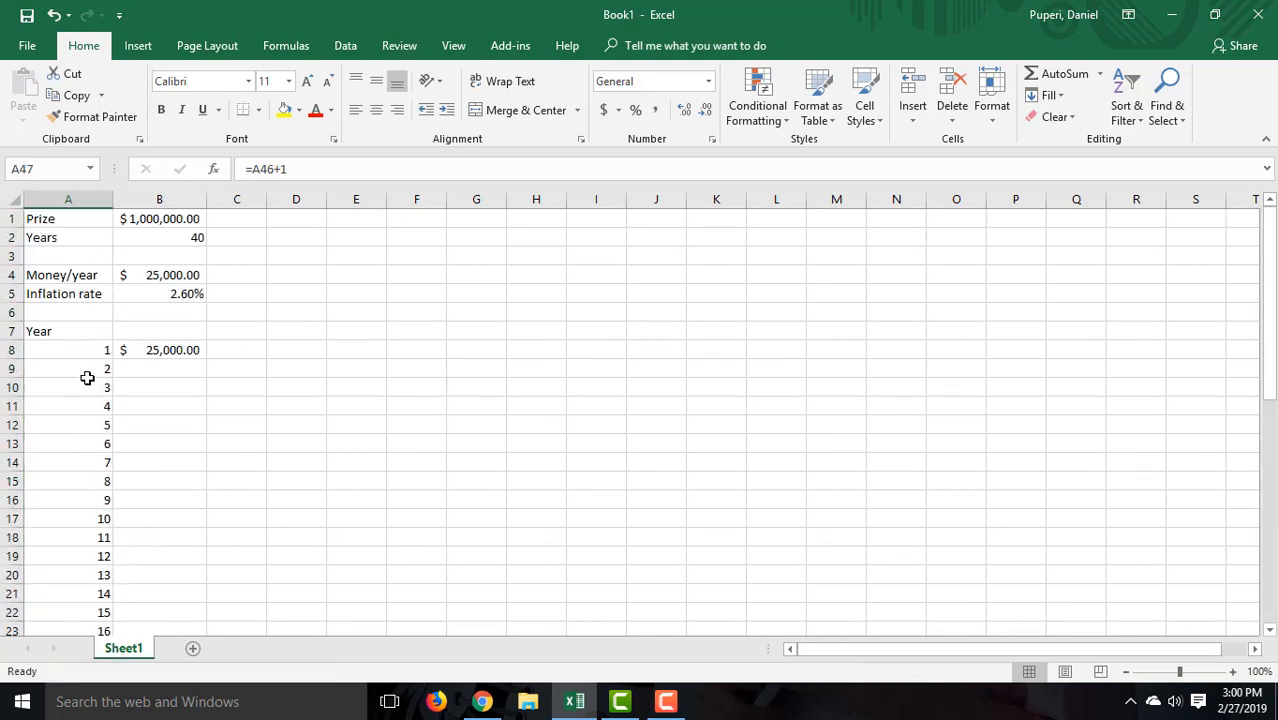
pyautogui.click(159, 366)
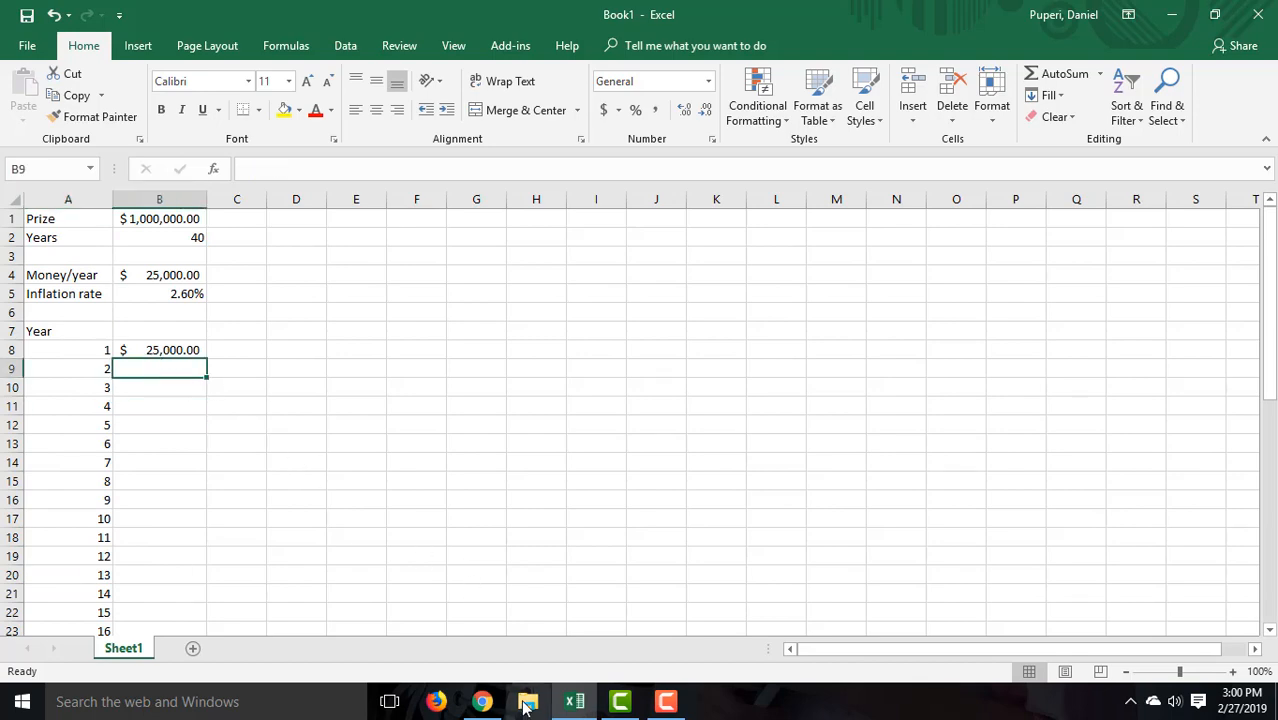
pyautogui.click(482, 701)
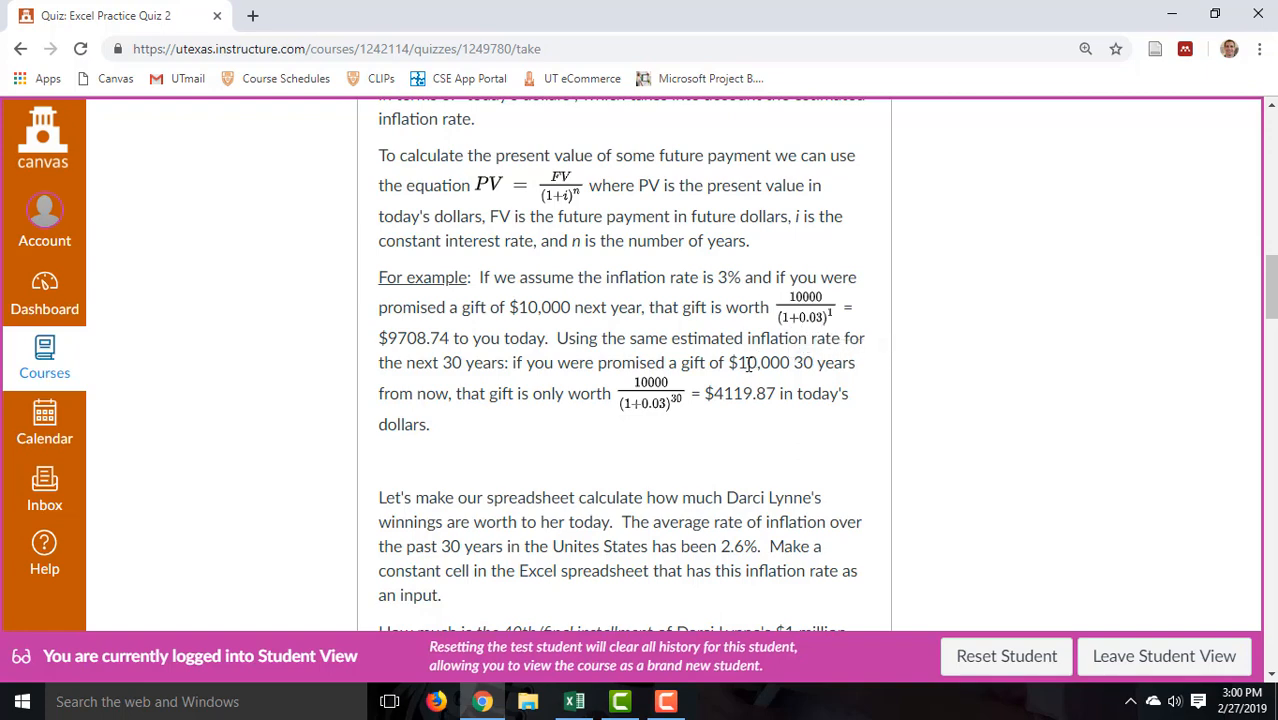
# Switch back to Excel and enter the present value formula =$B$4/(1+B5)^(A9-1) in B9
pyautogui.click(575, 701)
pyautogui.write('=')
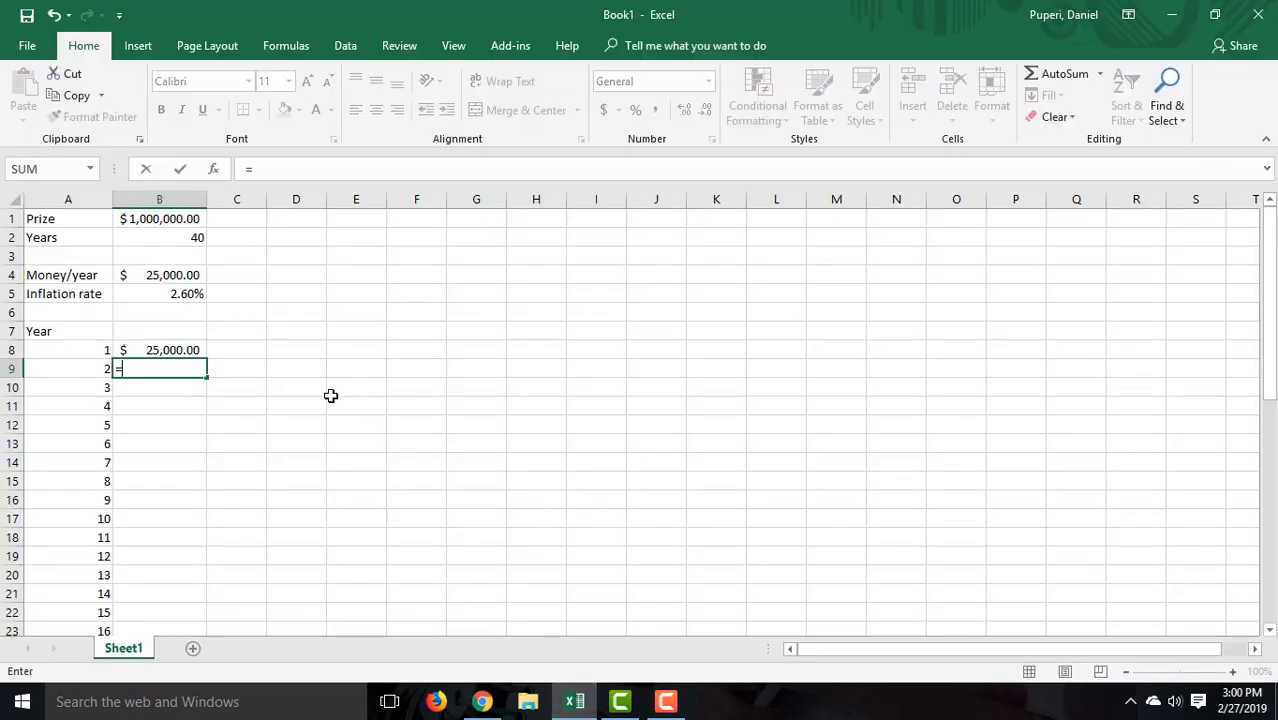
pyautogui.click(165, 274)
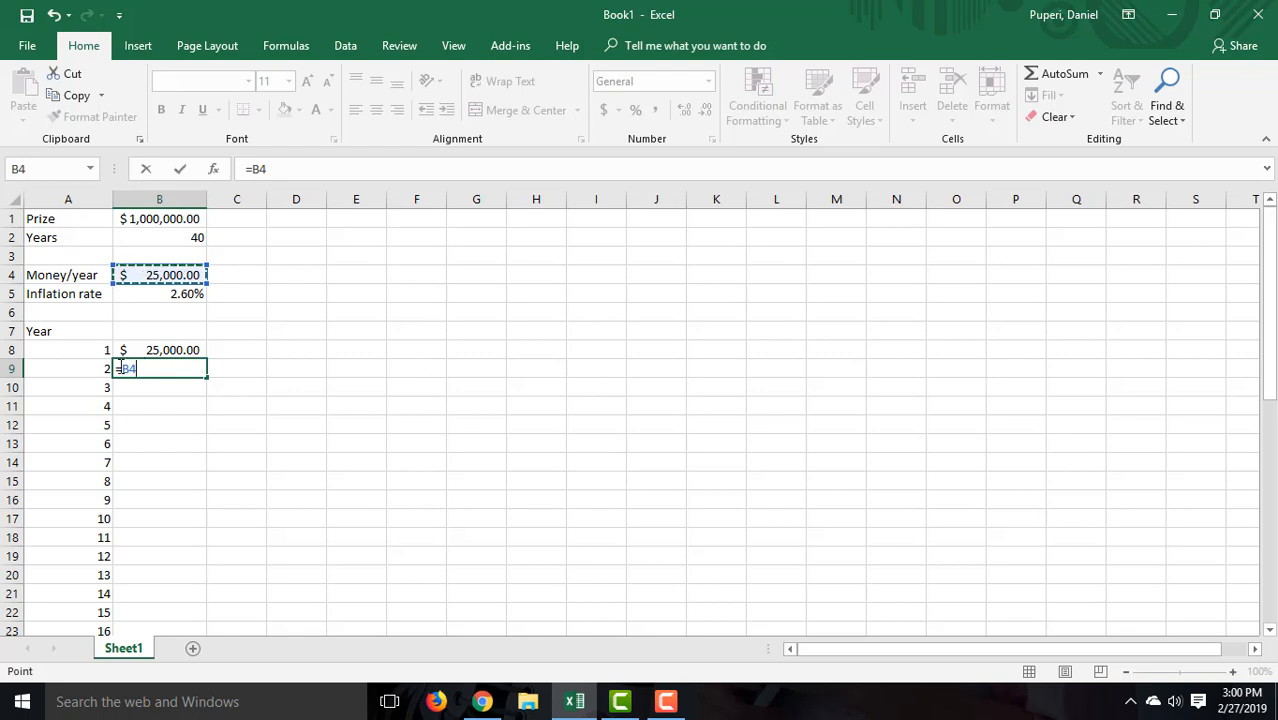
pyautogui.click(119, 368)
pyautogui.write('$')
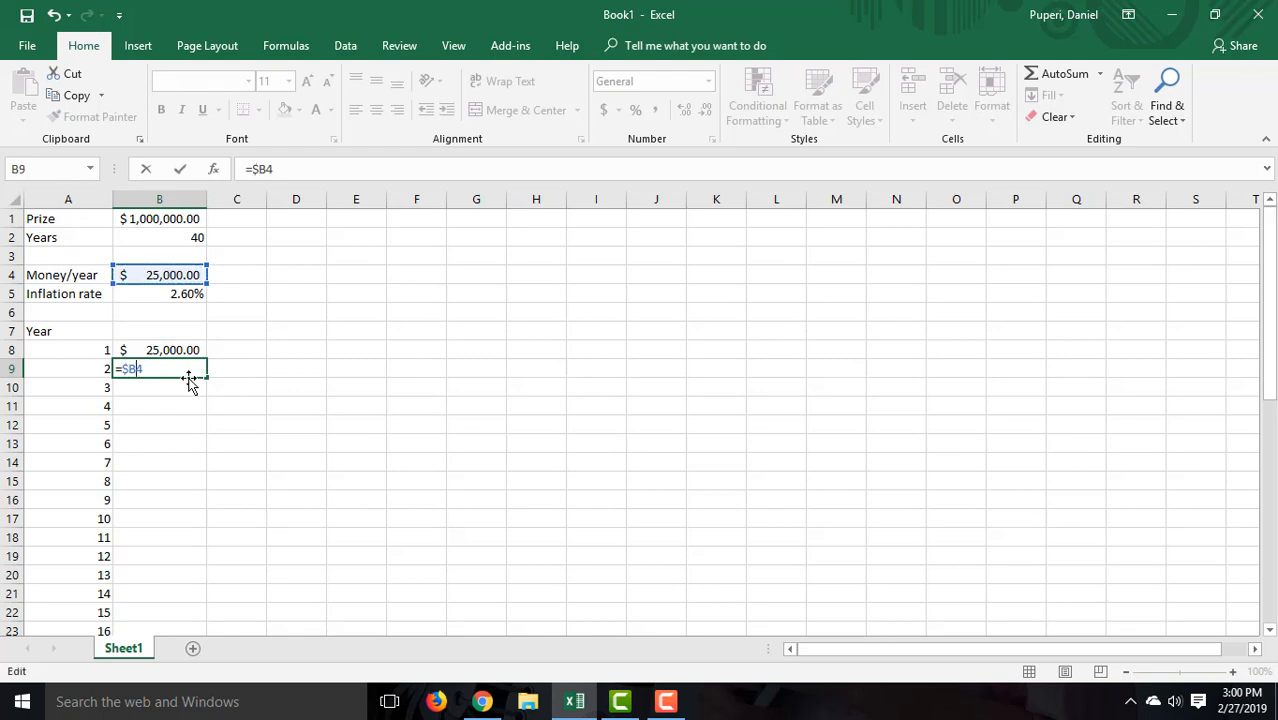
pyautogui.press('Right')
pyautogui.write('$')
pyautogui.click(182, 294)
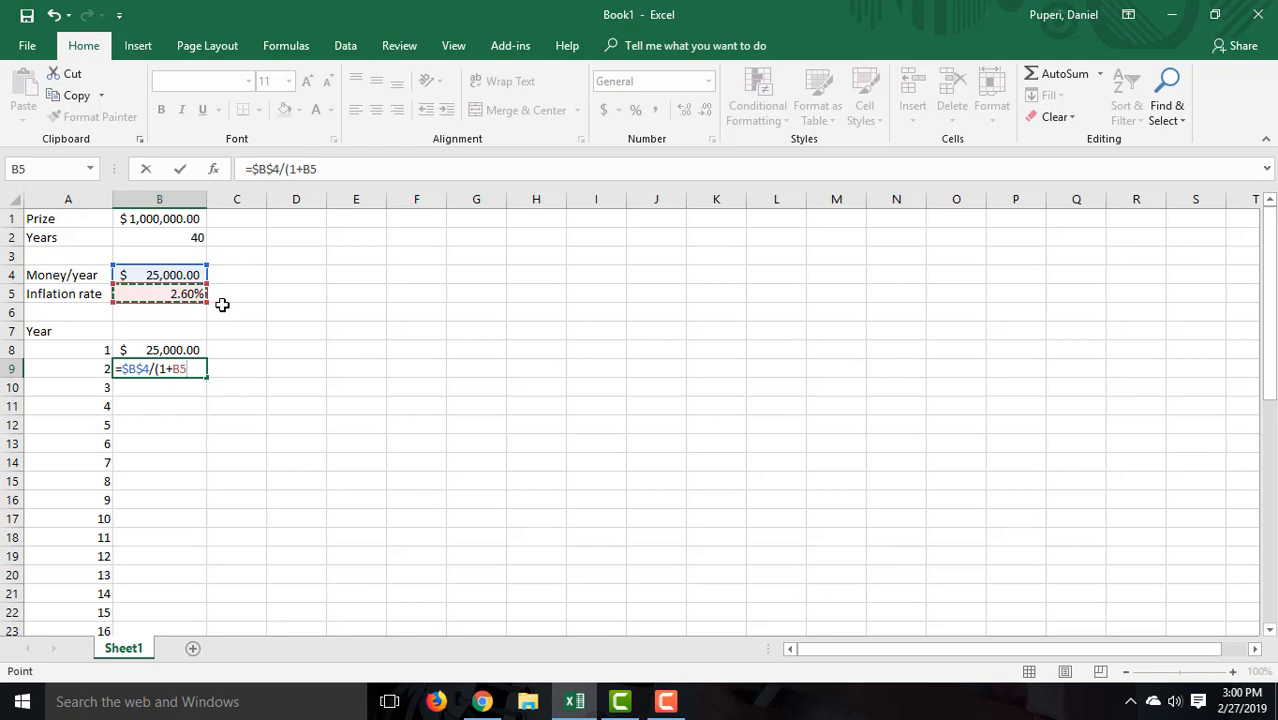
pyautogui.write(')^(')
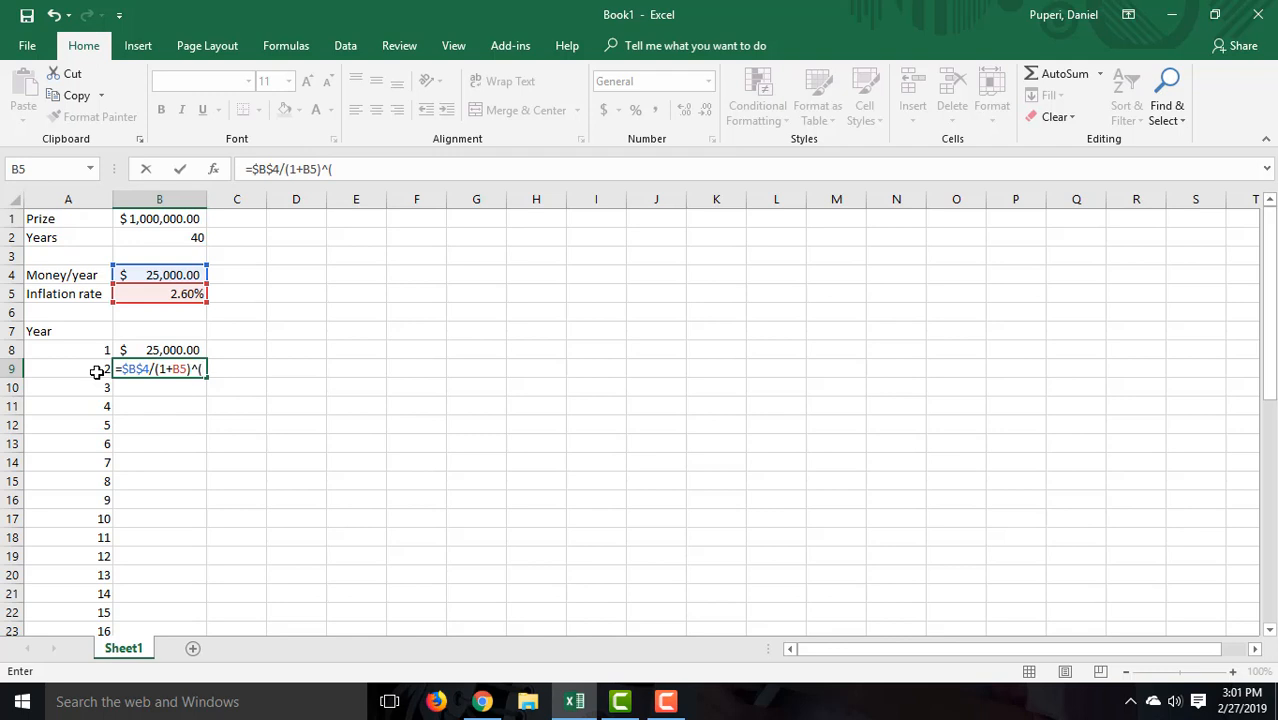
pyautogui.click(96, 372)
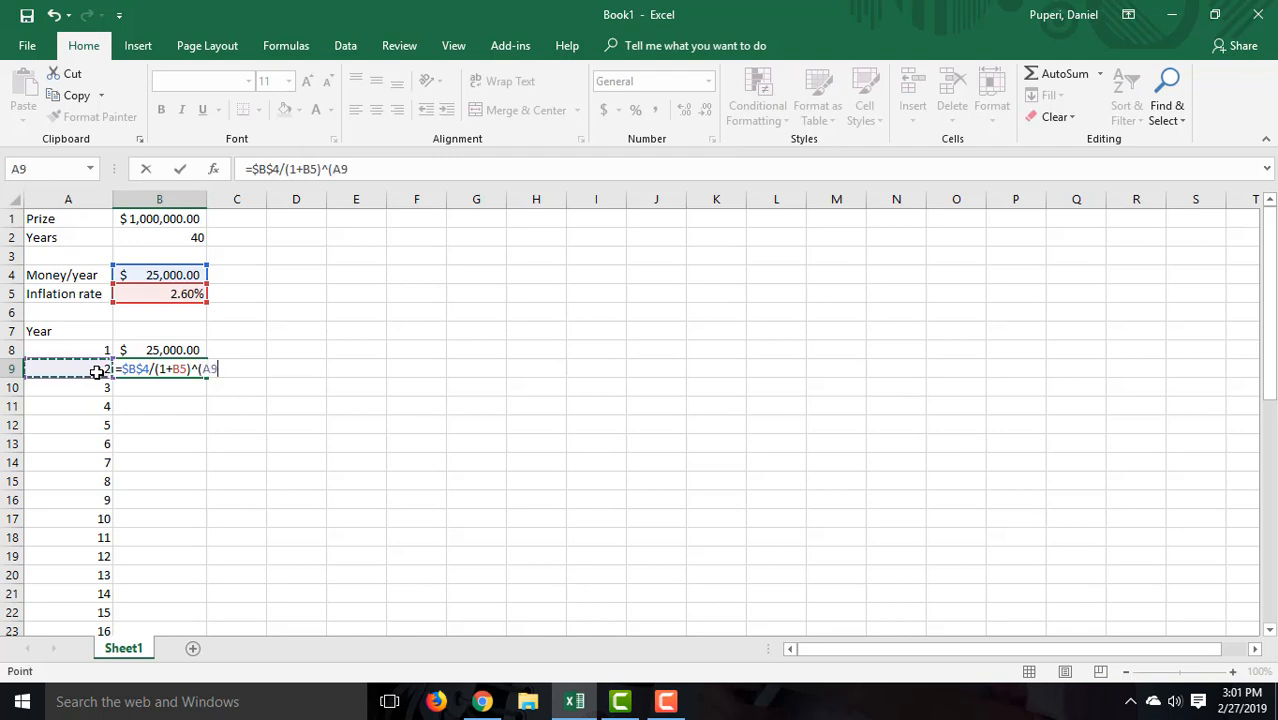
pyautogui.write('-1')
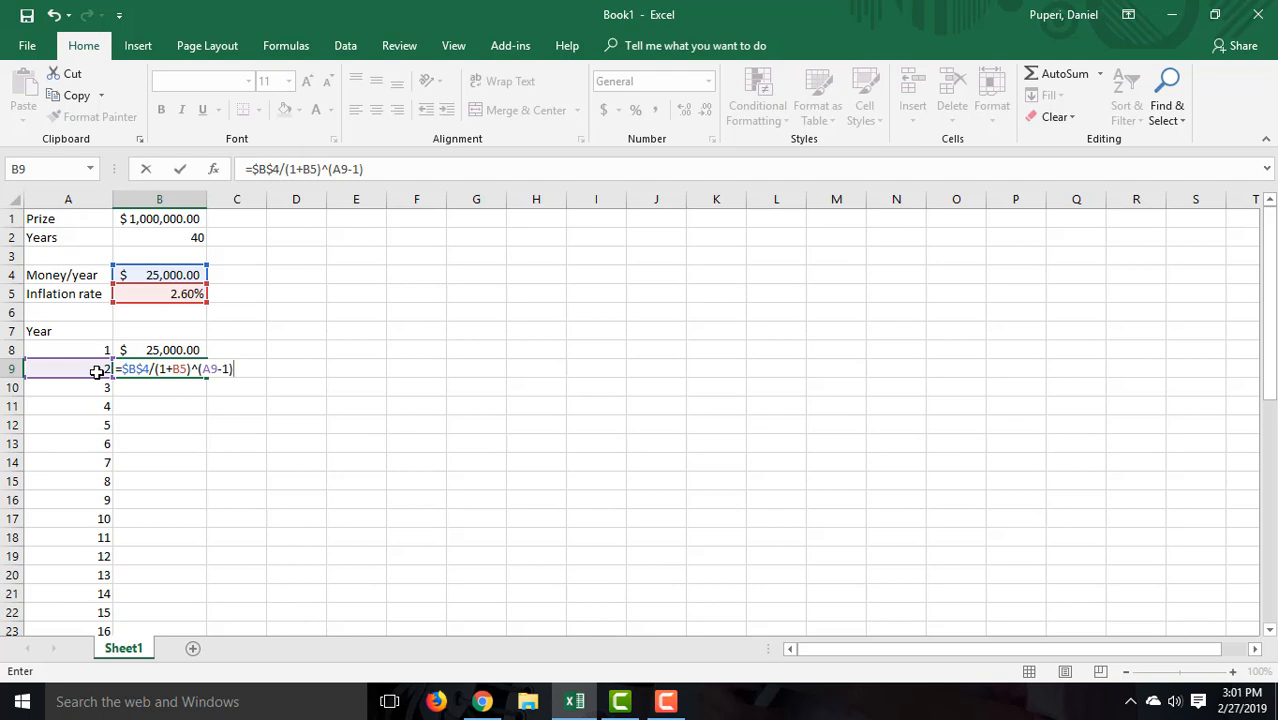
pyautogui.press('Return')
# Try filling the B9 formula down into B10 and check the copied result
pyautogui.click(168, 371)
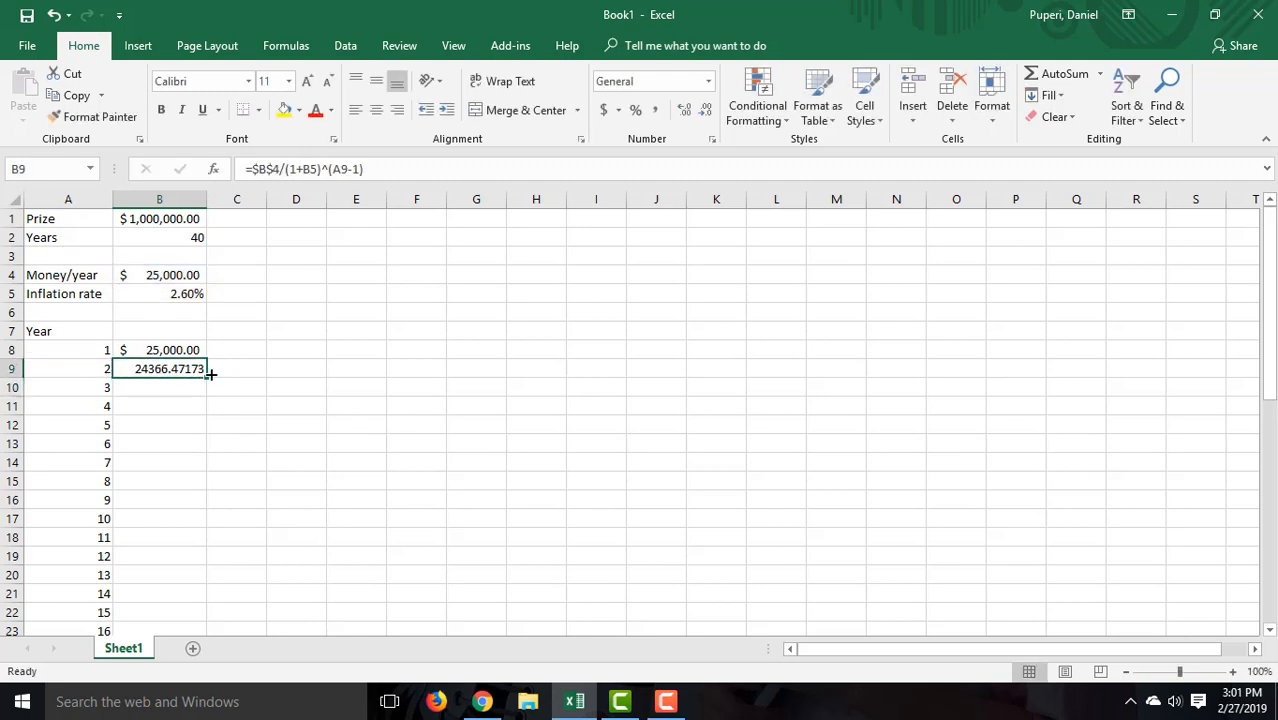
pyautogui.moveTo(209, 377); pyautogui.dragTo(207, 396)
pyautogui.click(177, 446)
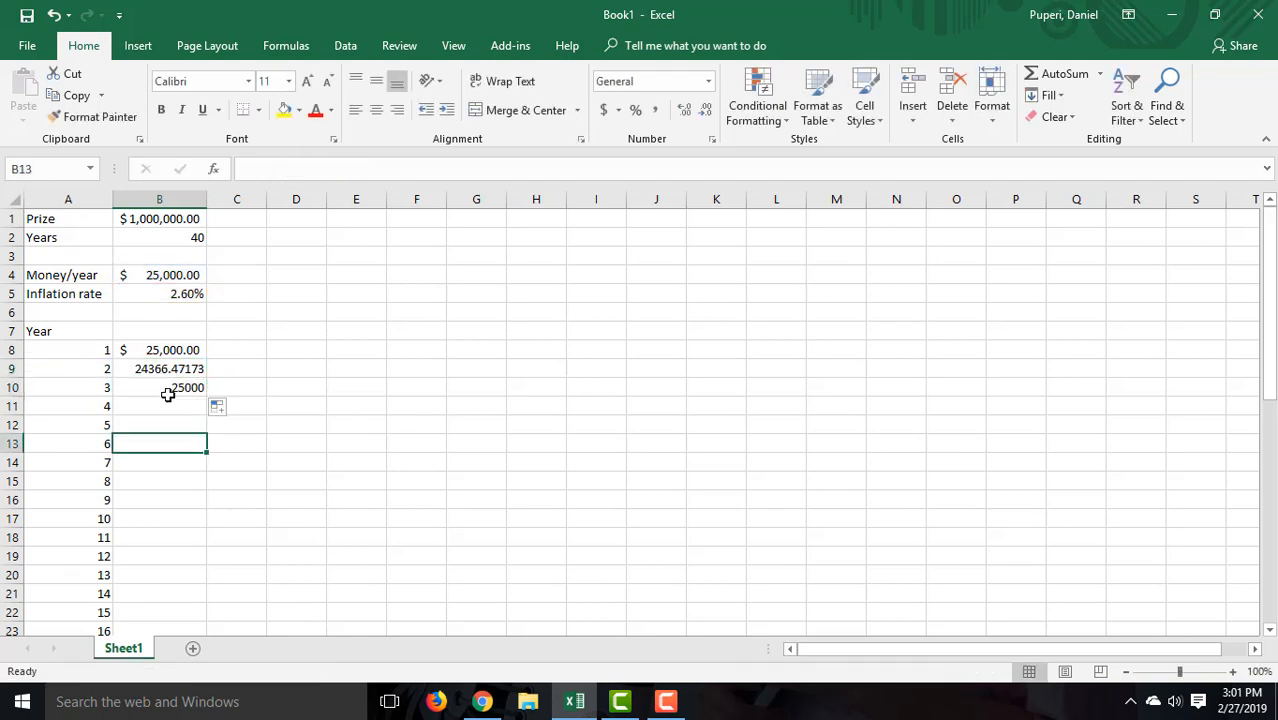
pyautogui.click(166, 389)
# Make the inflation rate reference in B9 absolute so the formula reads =$B$4/(1+$B$5)^(A9-1)
pyautogui.click(158, 371)
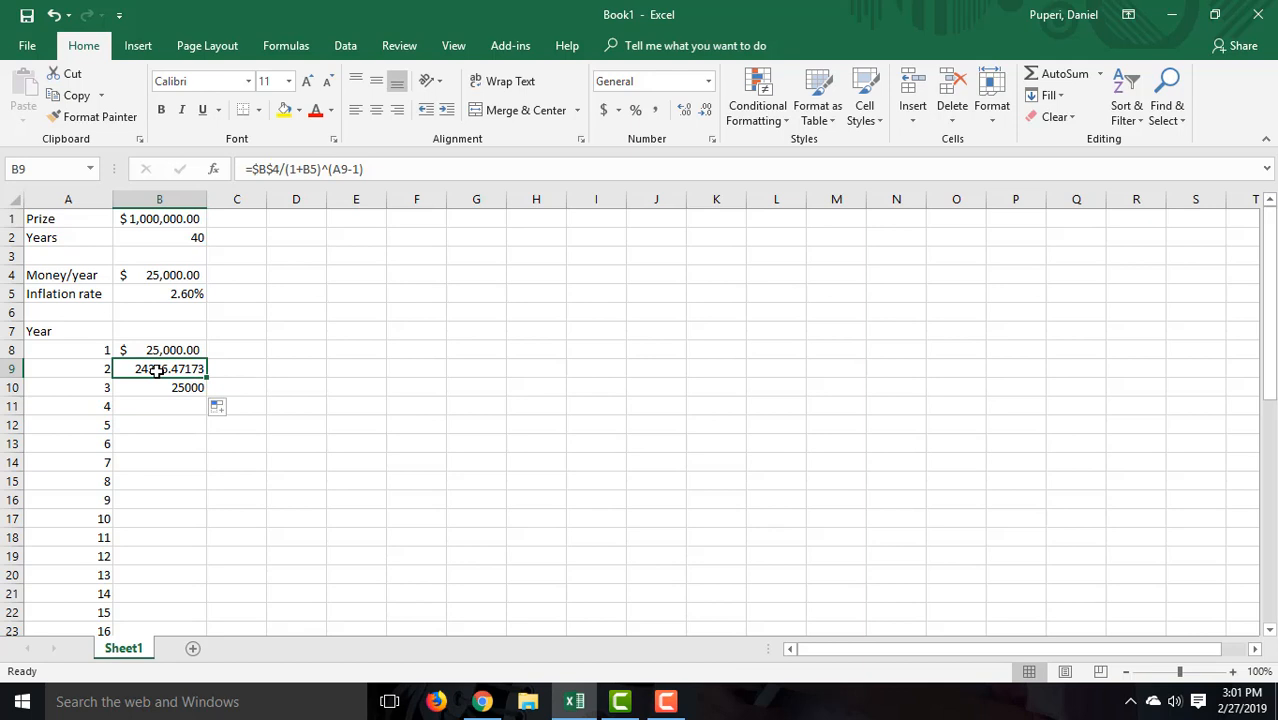
pyautogui.click(305, 168)
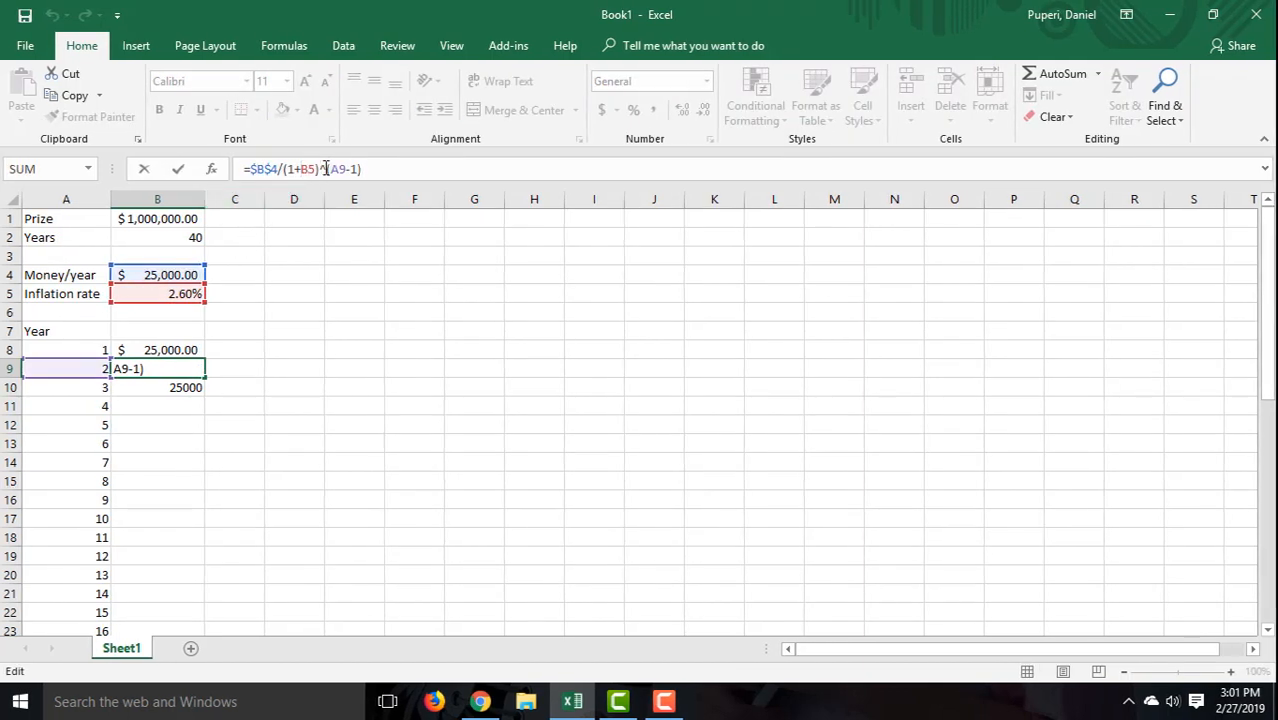
pyautogui.write('$')
pyautogui.press('Right')
pyautogui.write('$')
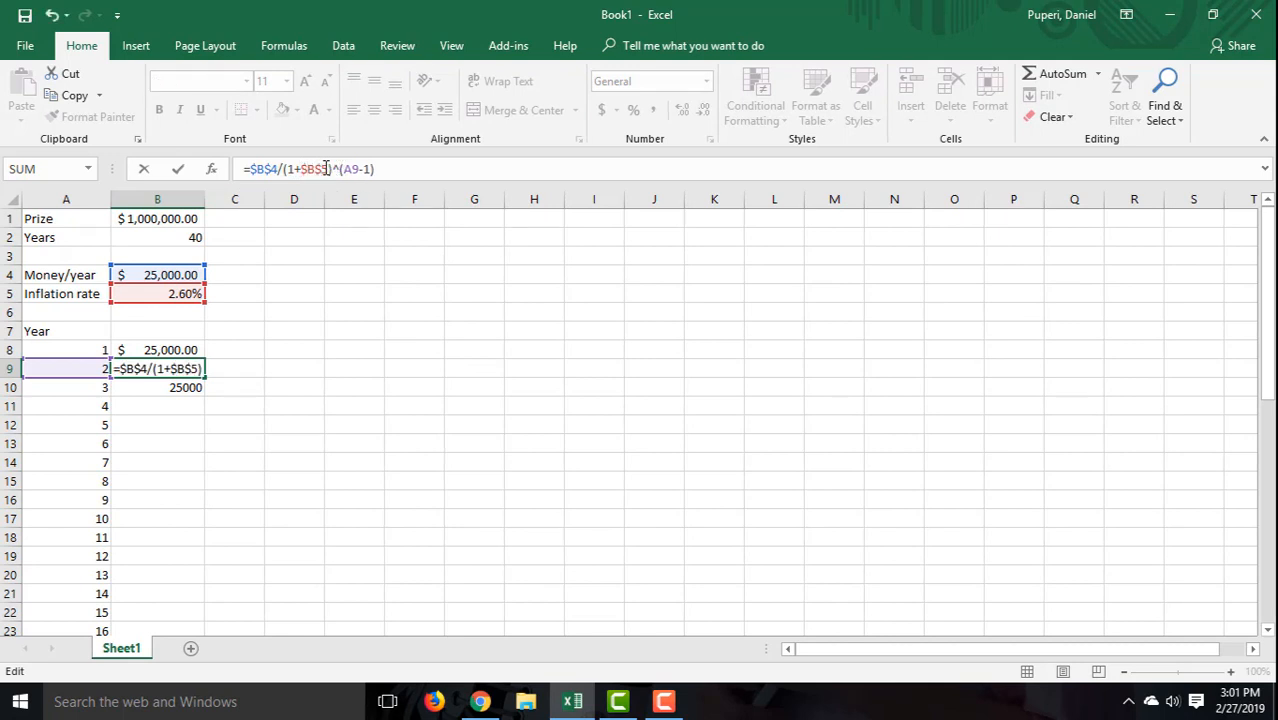
pyautogui.press('Return')
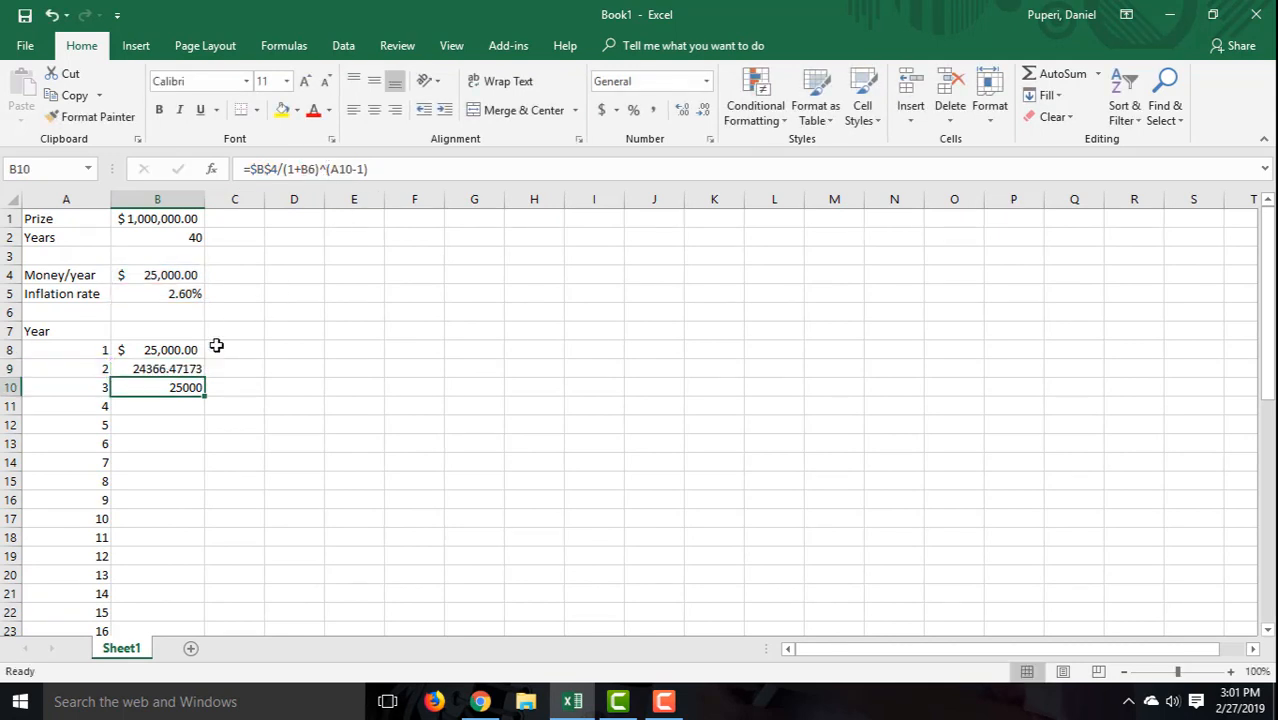
# Fill the B9 formula down into B10 and apply the dollar Accounting format to B9:B10
pyautogui.click(163, 368)
pyautogui.moveTo(205, 378); pyautogui.dragTo(200, 395)
pyautogui.click(165, 389)
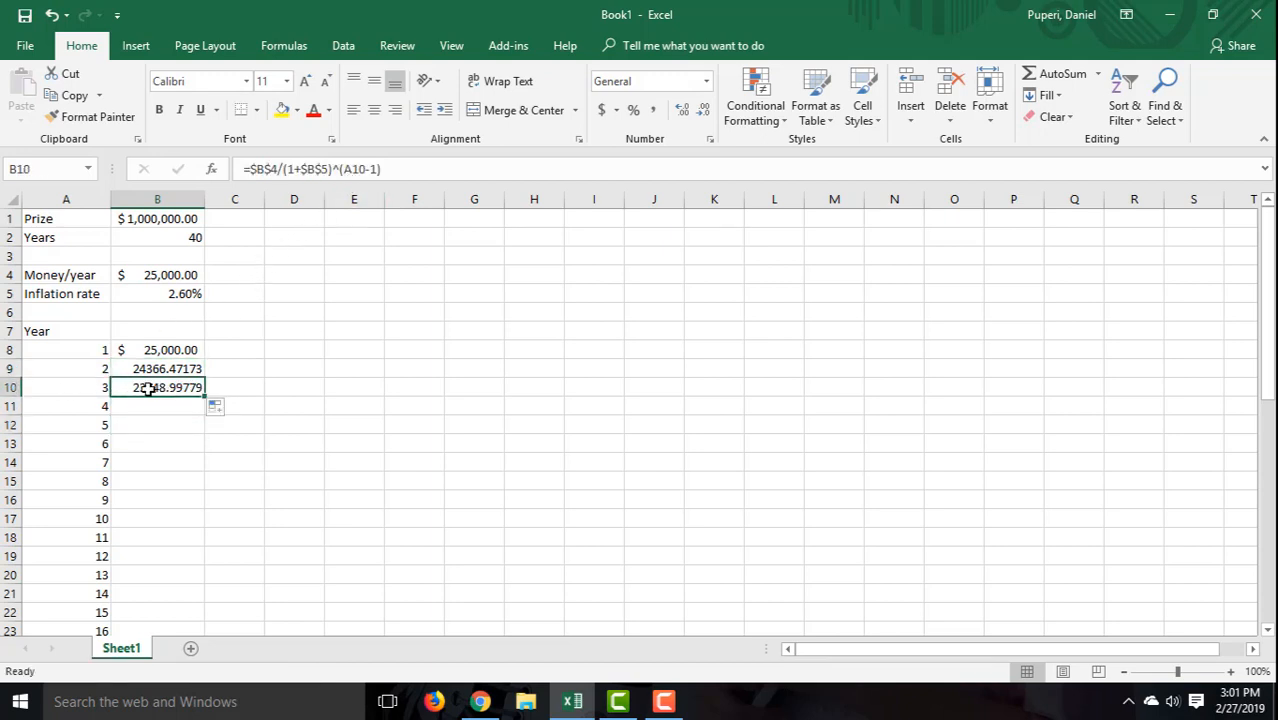
pyautogui.moveTo(160, 368); pyautogui.dragTo(157, 388)
pyautogui.click(602, 110)
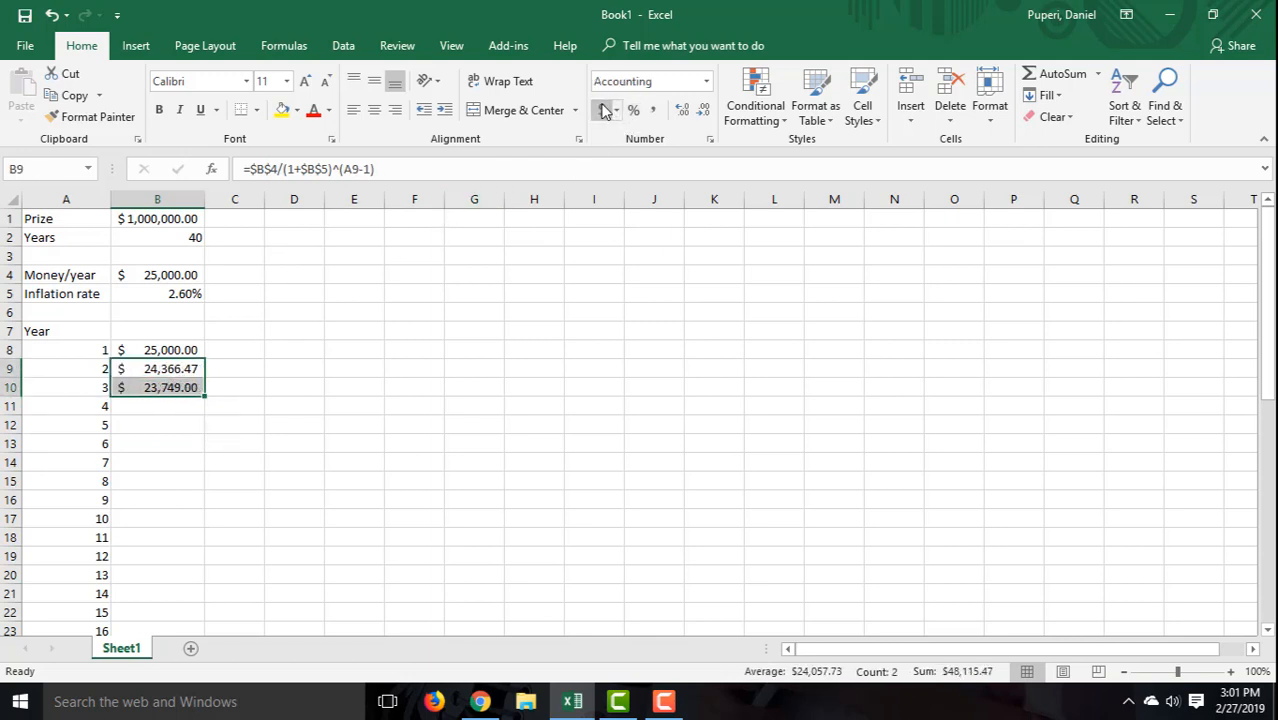
# Fill the present value formula from B10 down to year 40 in B47
pyautogui.click(245, 405)
pyautogui.click(160, 387)
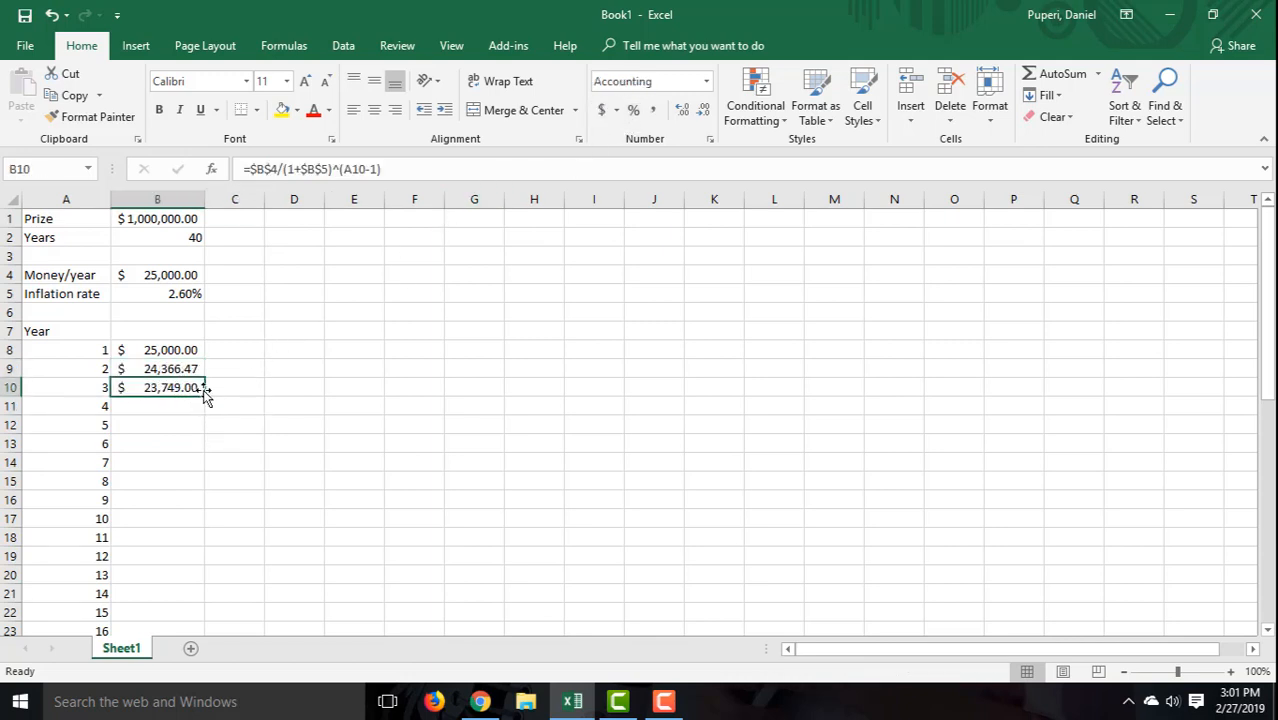
pyautogui.doubleClick(204, 397)
pyautogui.scroll(-5, 200, 405)
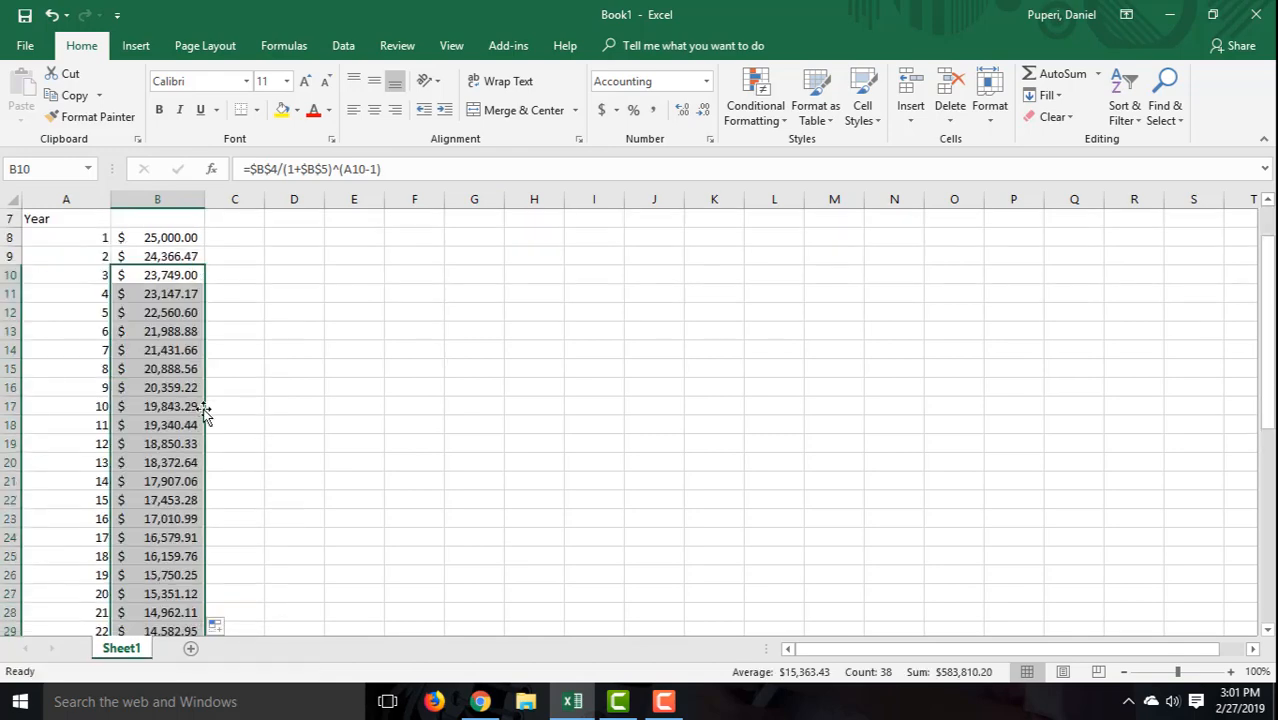
pyautogui.scroll(-6, 197, 408)
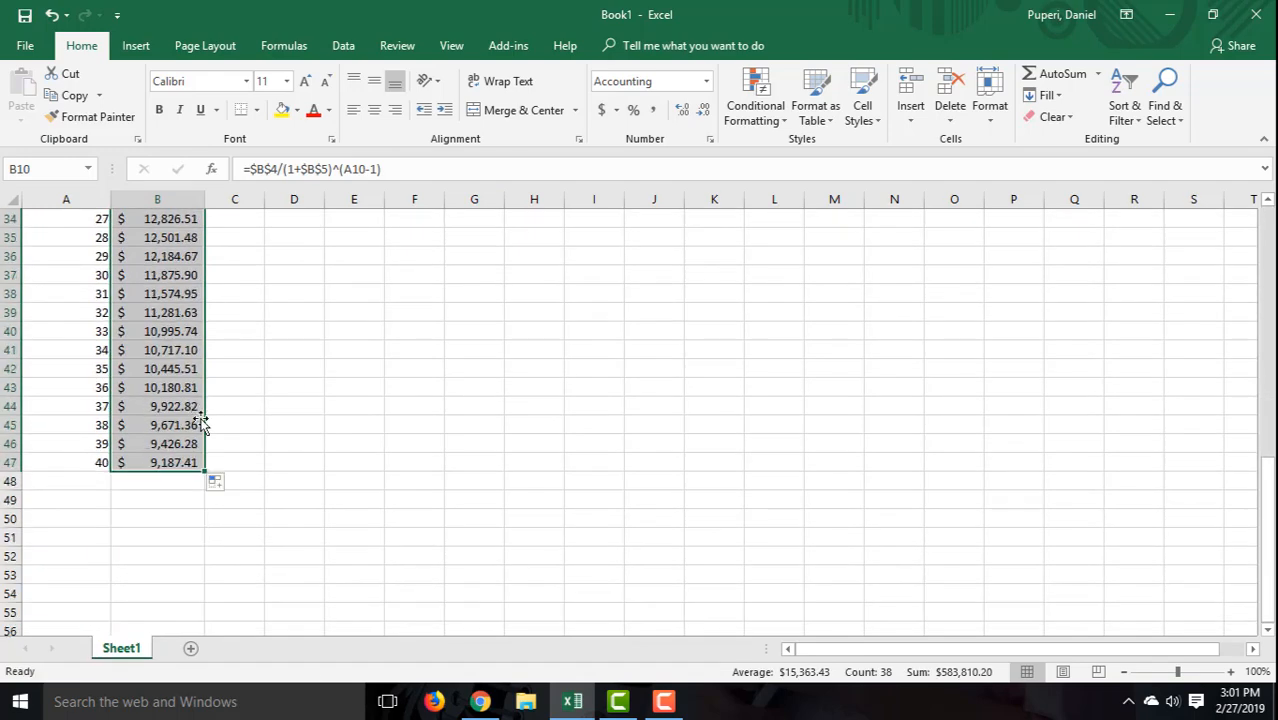
# Copy the year 40 present value from B47 in Excel into the Question 2 answer field of the Canvas quiz in Chrome
pyautogui.click(156, 462)
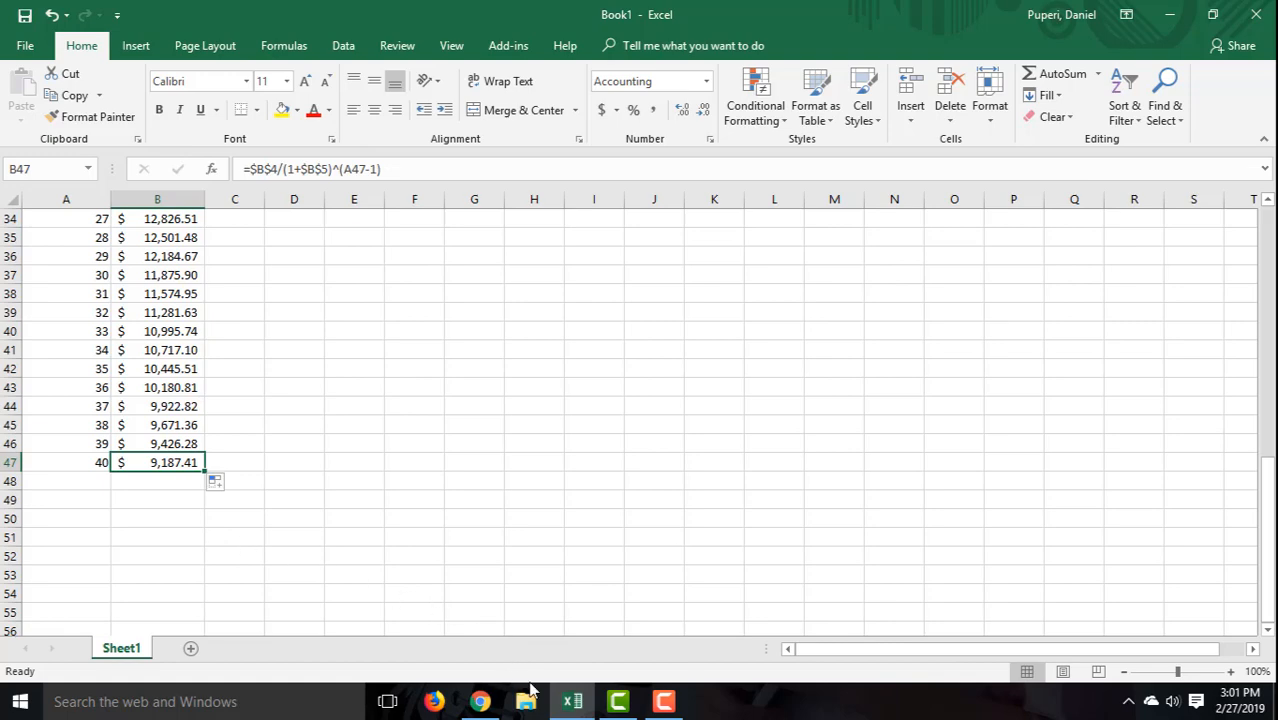
pyautogui.click(480, 701)
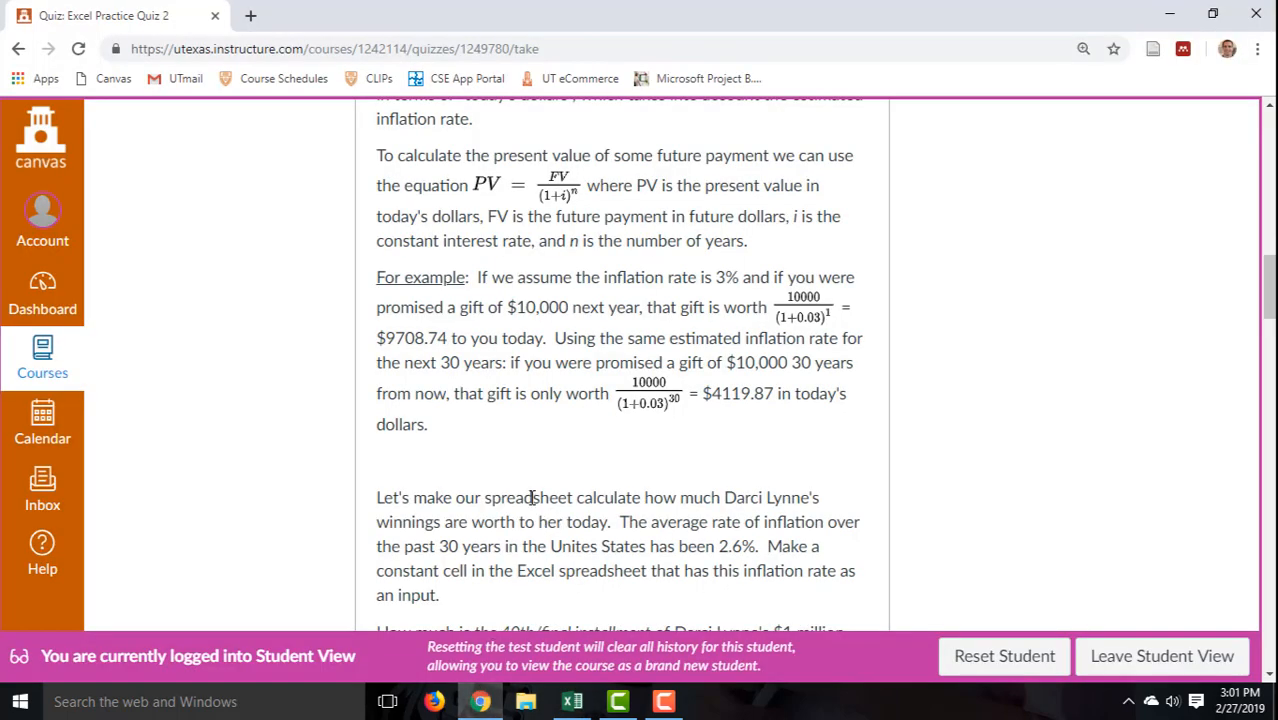
pyautogui.scroll(-2, 536, 494)
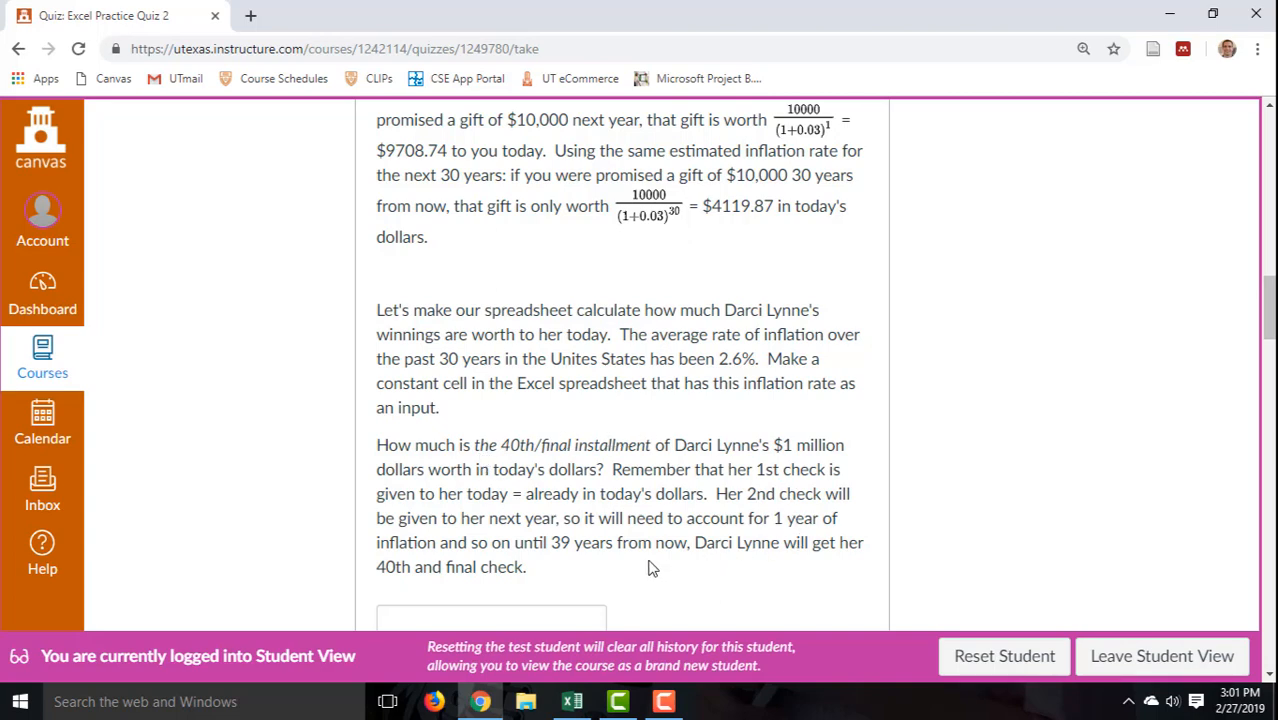
pyautogui.scroll(-2, 700, 450)
pyautogui.click(462, 436)
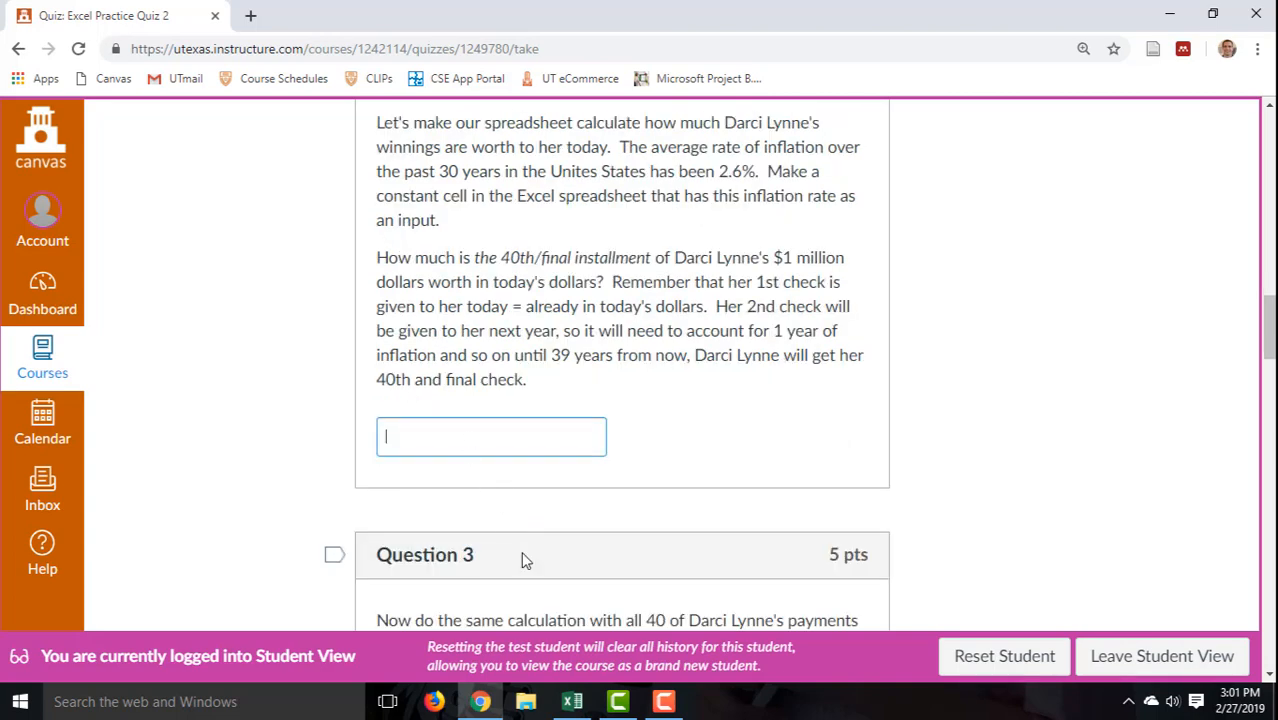
pyautogui.click(572, 700)
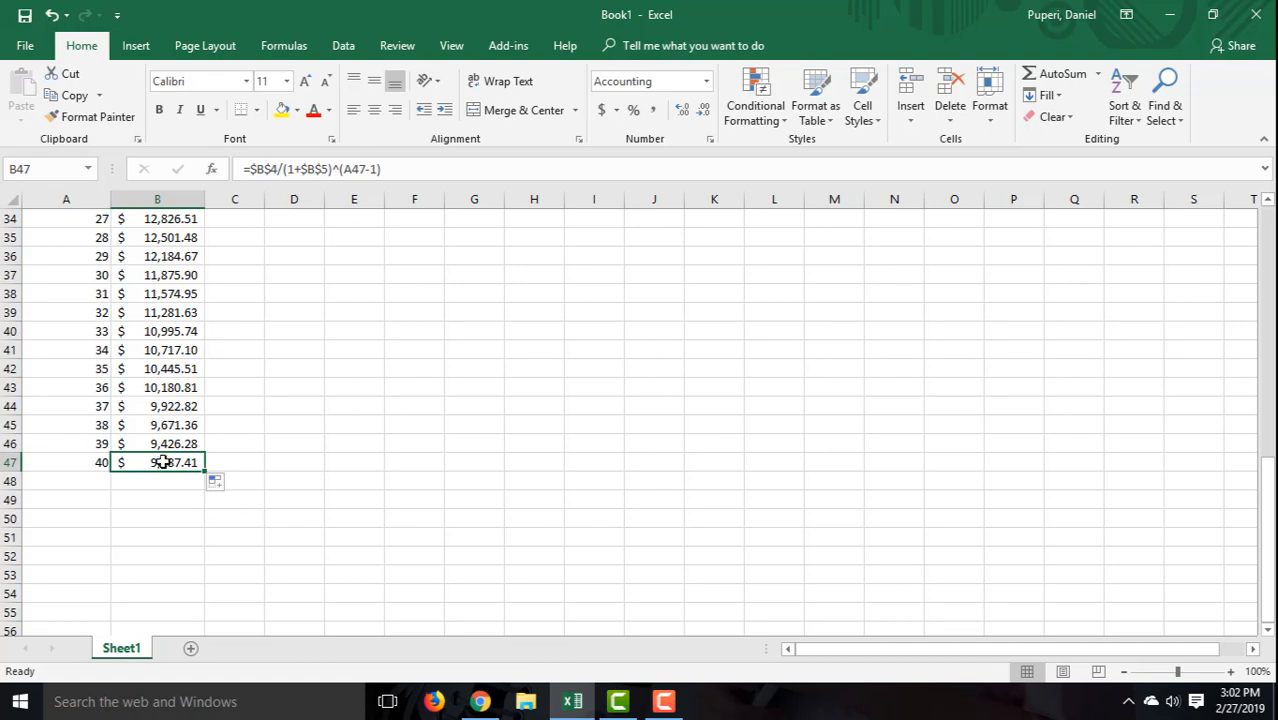
pyautogui.hotkey('ctrl', 'c')
pyautogui.click(480, 701)
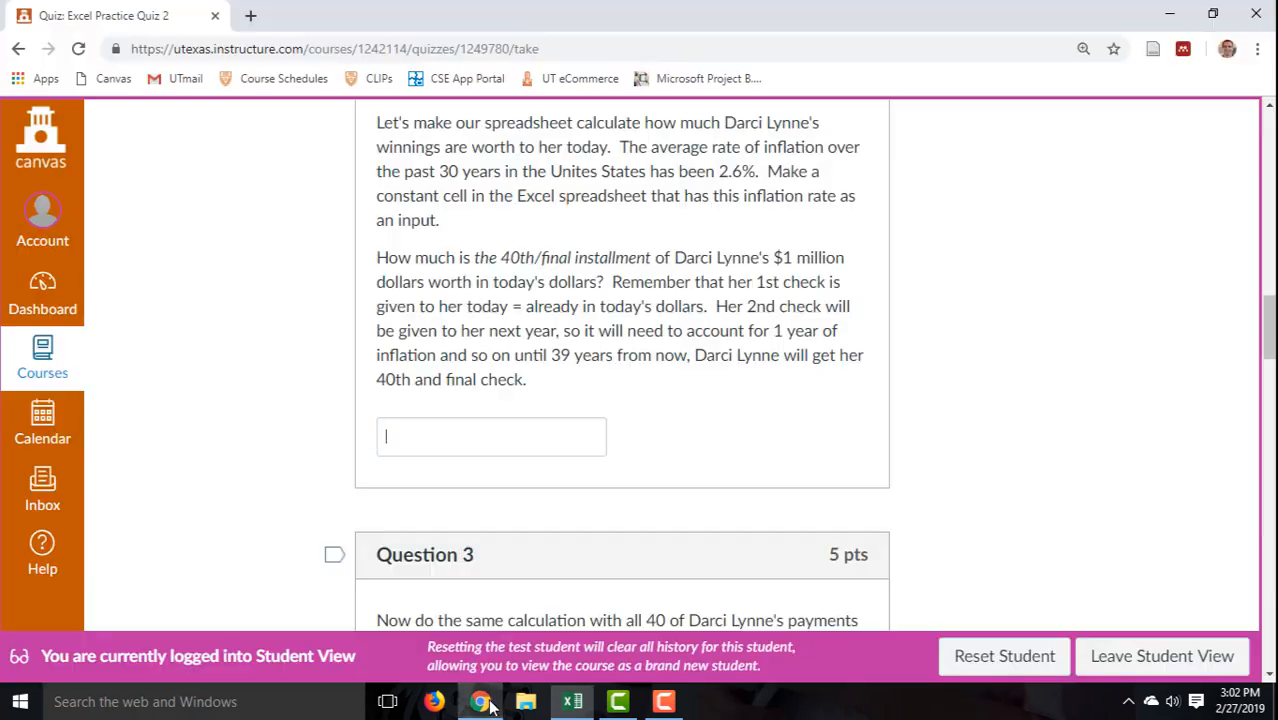
pyautogui.hotkey('ctrl', 'v')
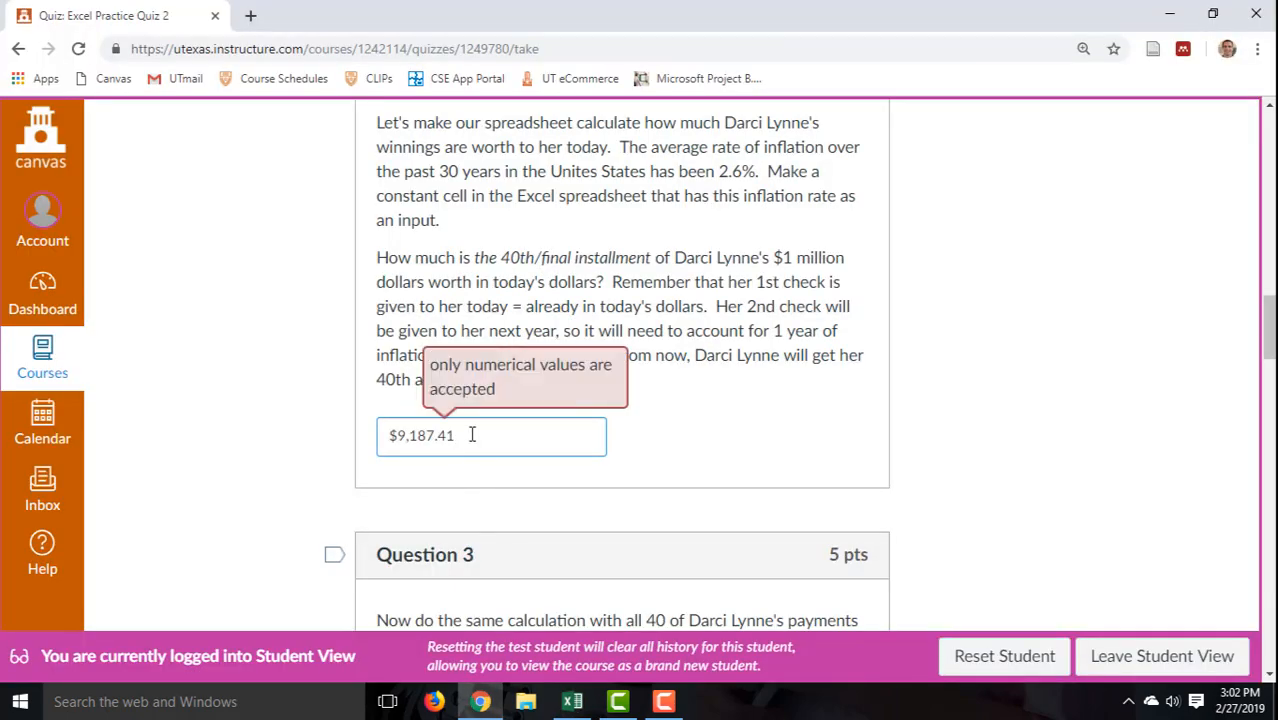
# Remove the dollar sign and comma from the Question 2 answer so it reads 9187.41
pyautogui.click(395, 433)
pyautogui.press('BackSpace')
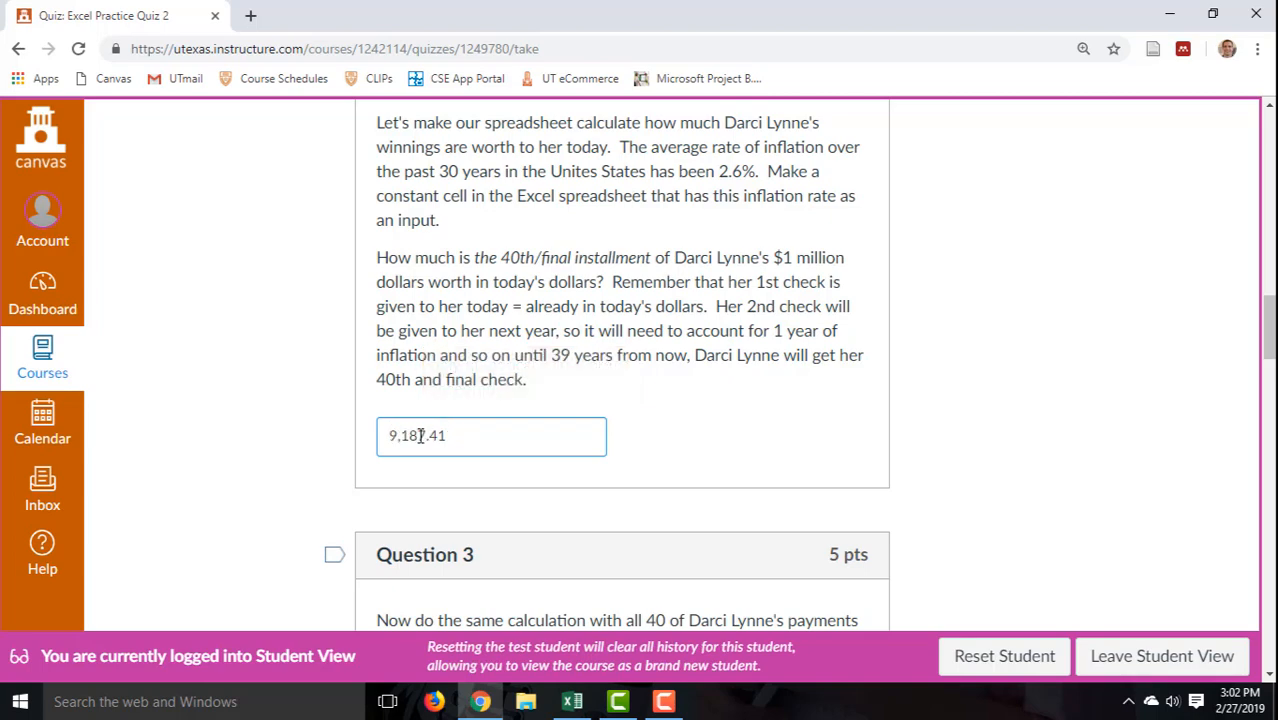
pyautogui.press('BackSpace')
pyautogui.click(658, 420)
# Read Question 3 on adding all 40 payments in today's dollars with the SUM function, rechecking the Question 2 text
pyautogui.scroll(-4, 673, 420)
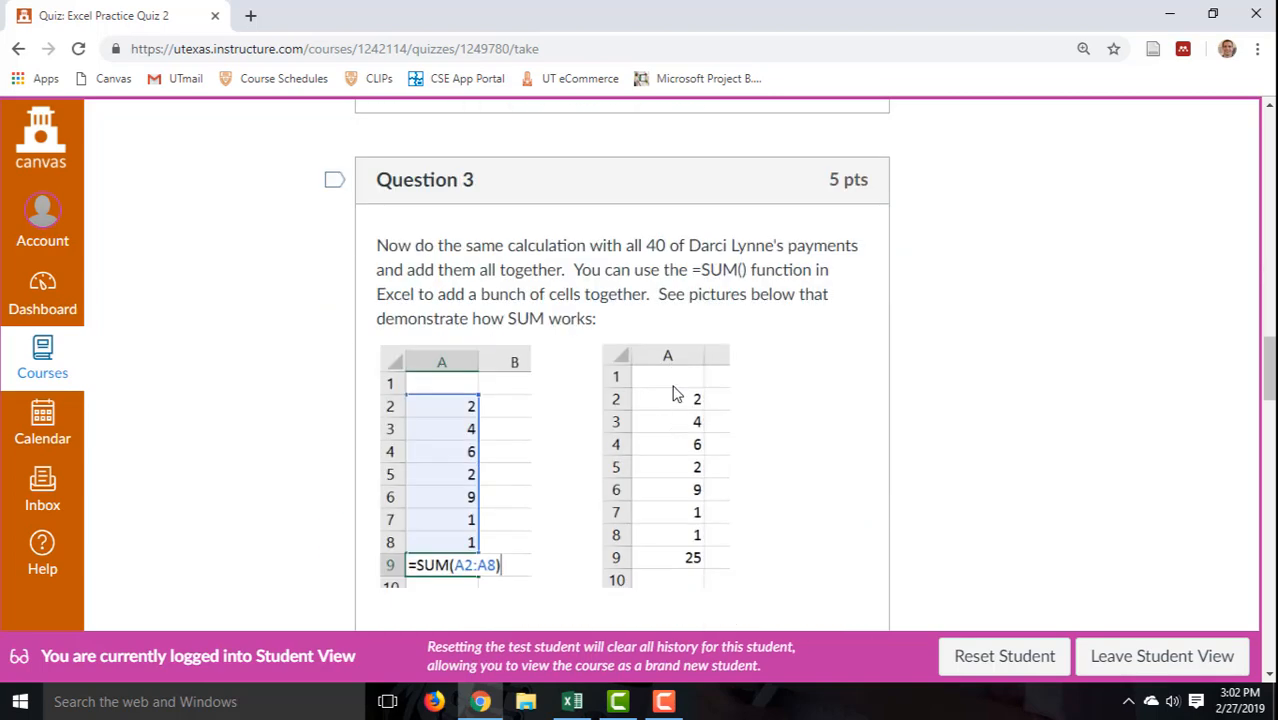
pyautogui.scroll(2, 673, 394)
pyautogui.scroll(4, 736, 448)
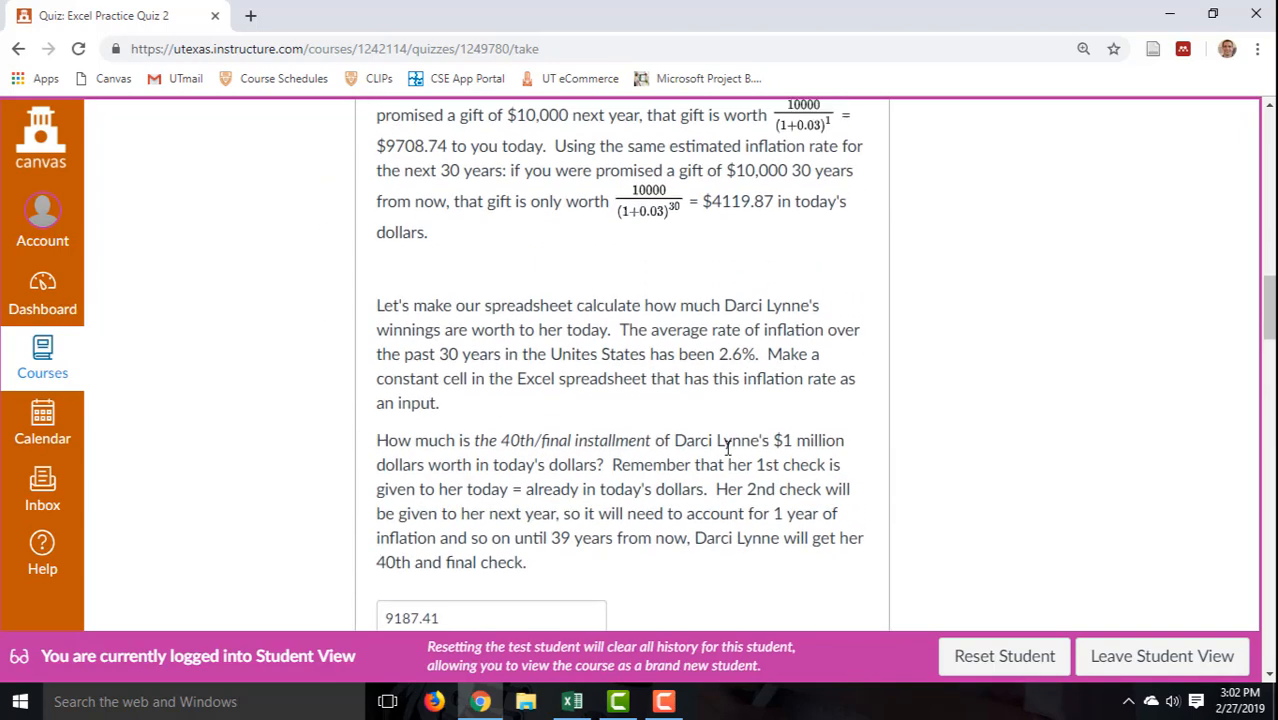
pyautogui.scroll(1, 622, 391)
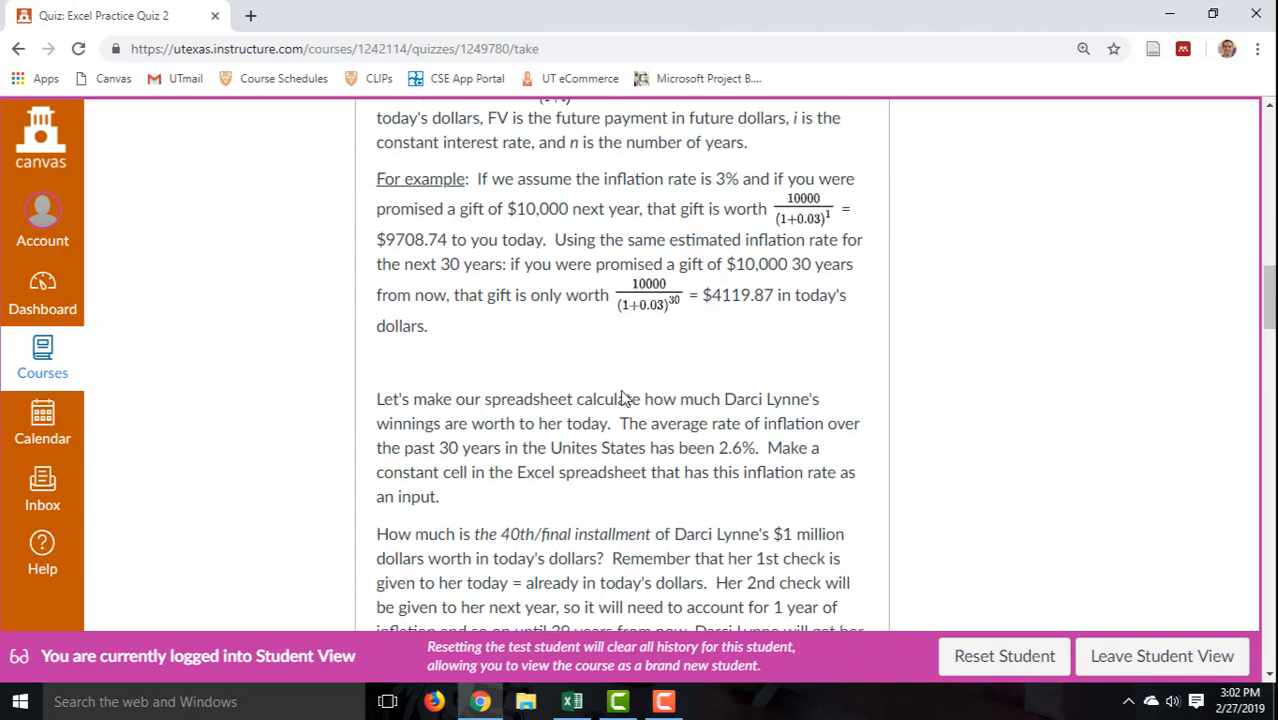
pyautogui.scroll(-5, 622, 395)
pyautogui.scroll(-1, 621, 398)
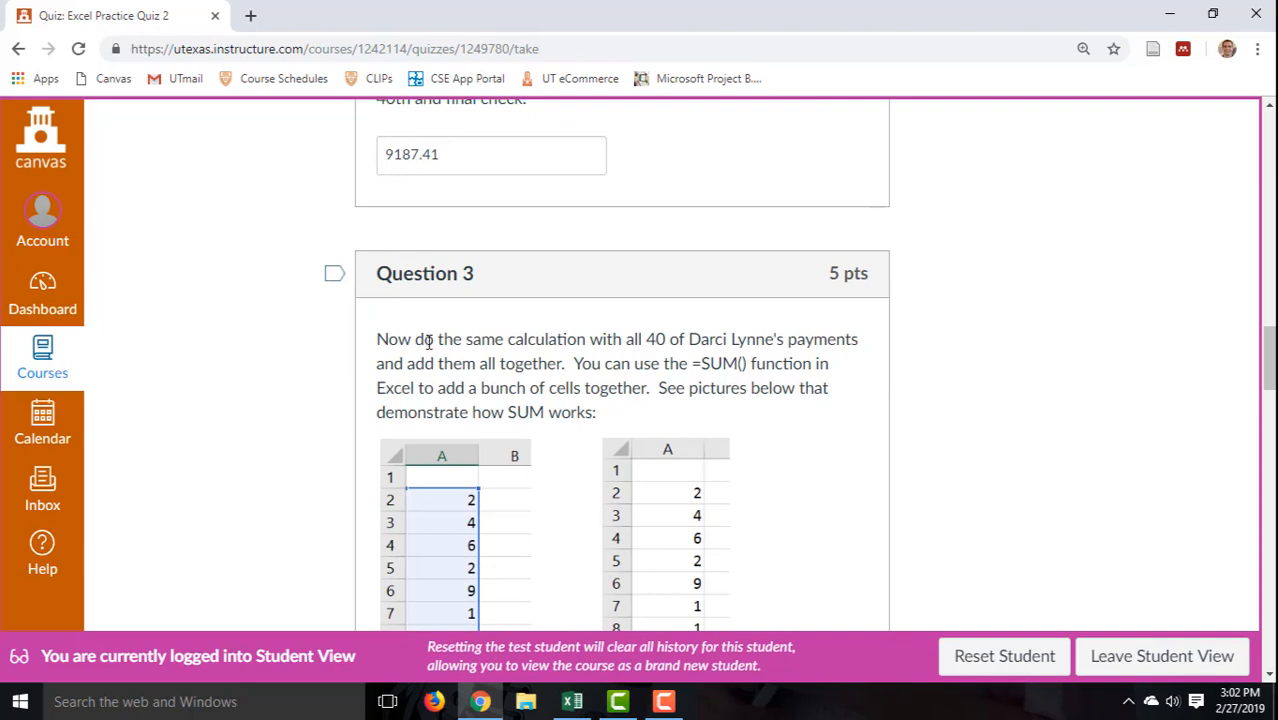
pyautogui.moveTo(428, 341); pyautogui.dragTo(660, 388)
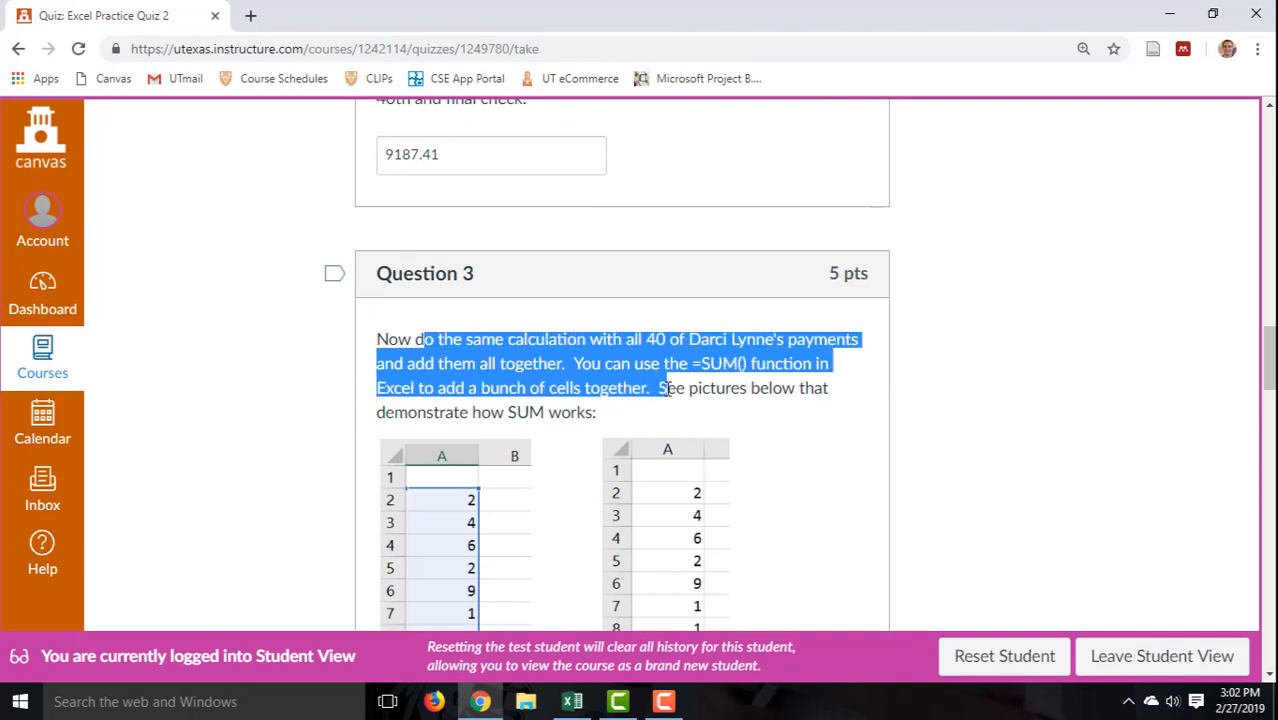
pyautogui.click(553, 362)
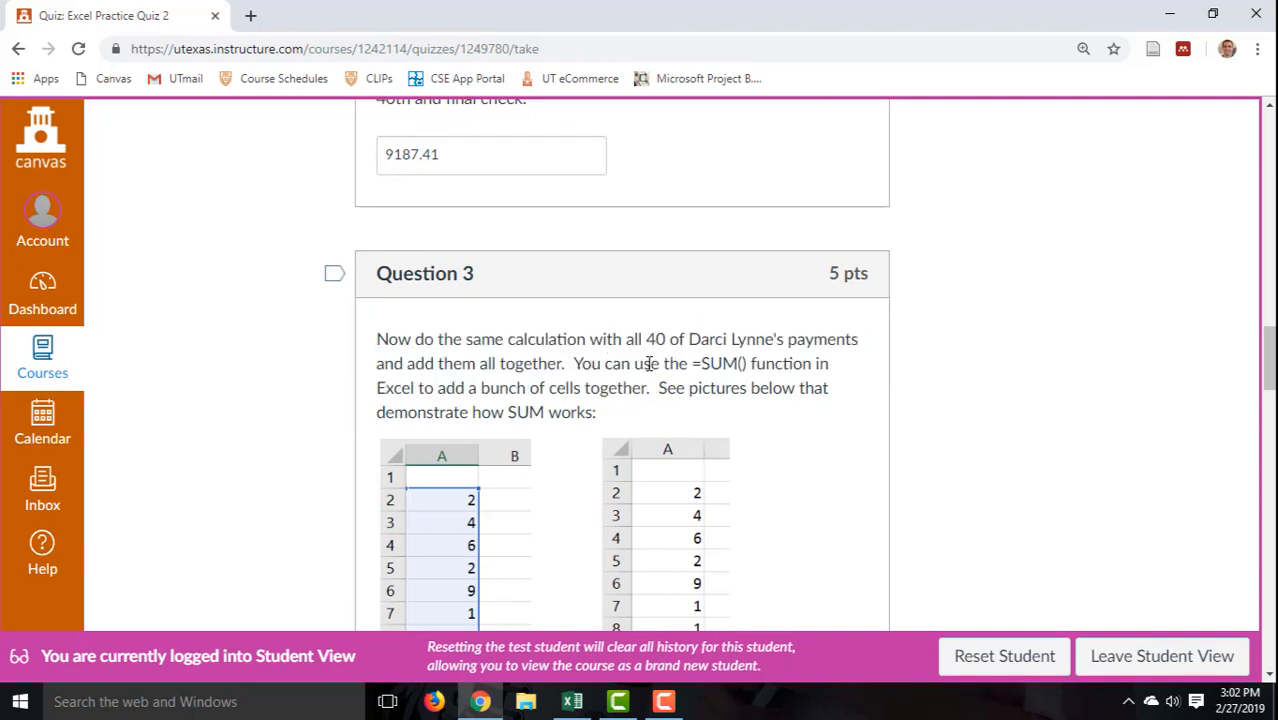
pyautogui.scroll(-3, 736, 418)
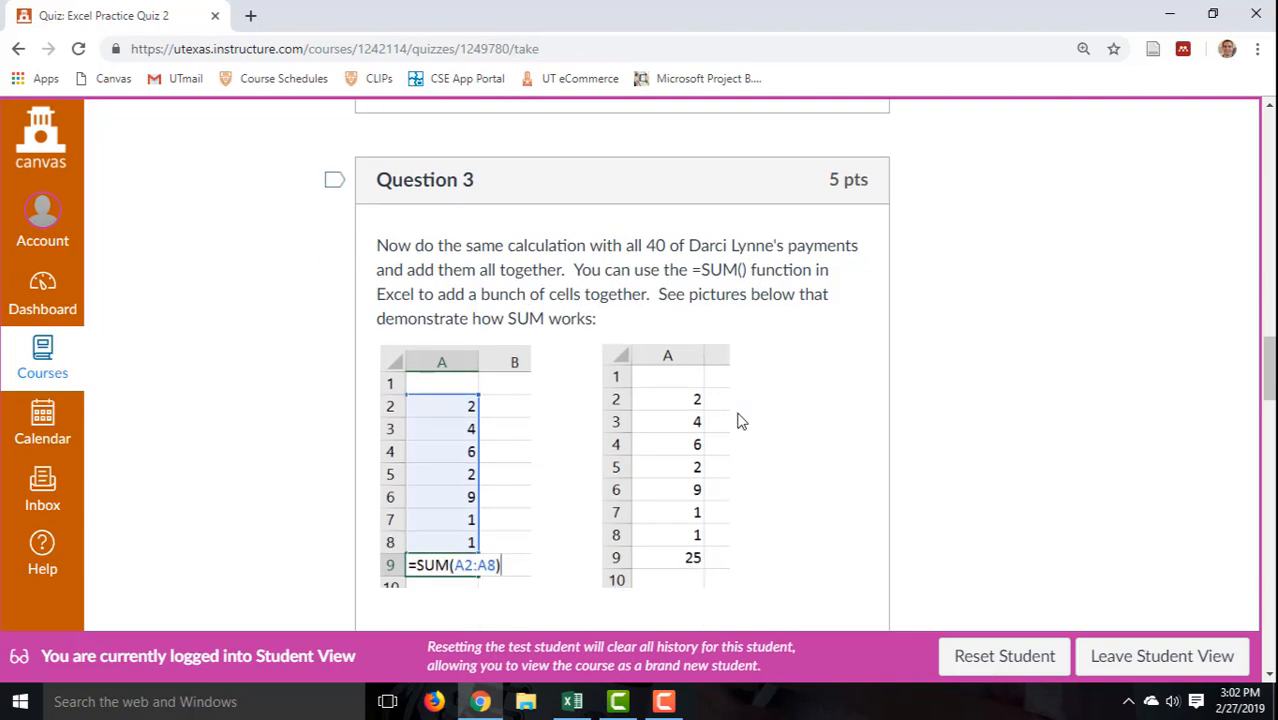
pyautogui.scroll(-1, 740, 425)
pyautogui.scroll(-1, 740, 425)
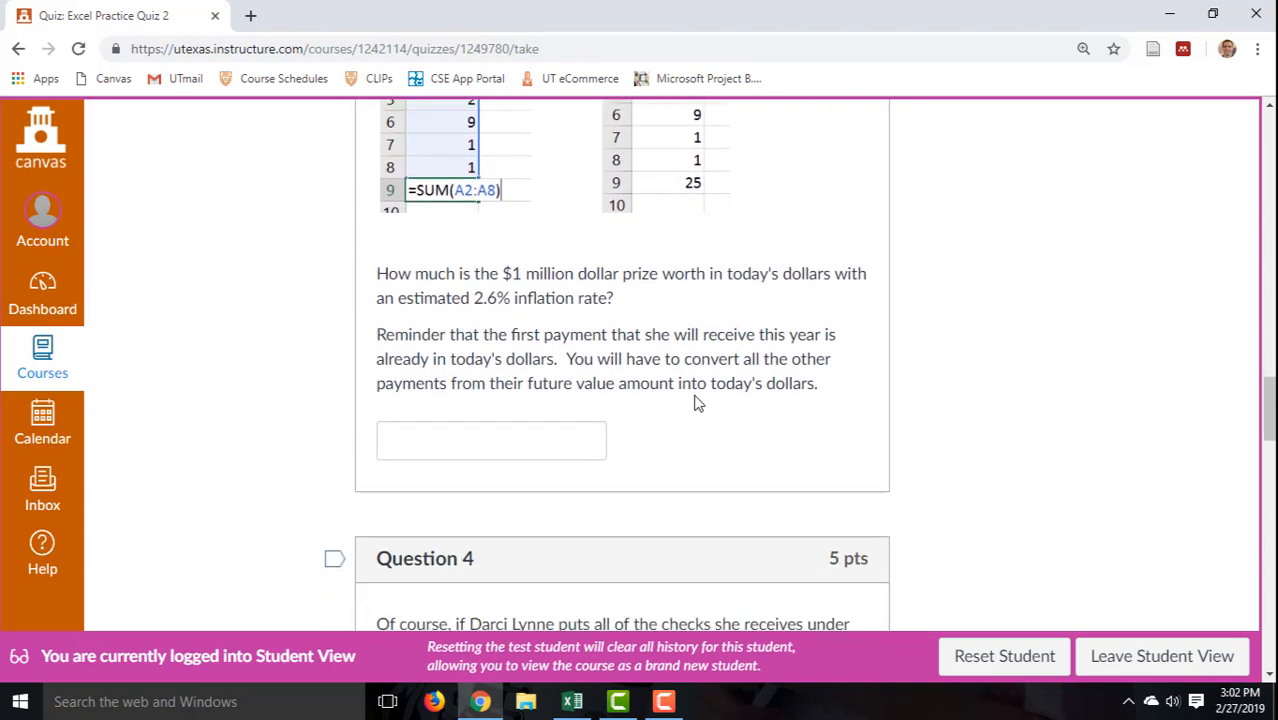
pyautogui.moveTo(410, 283); pyautogui.dragTo(652, 313)
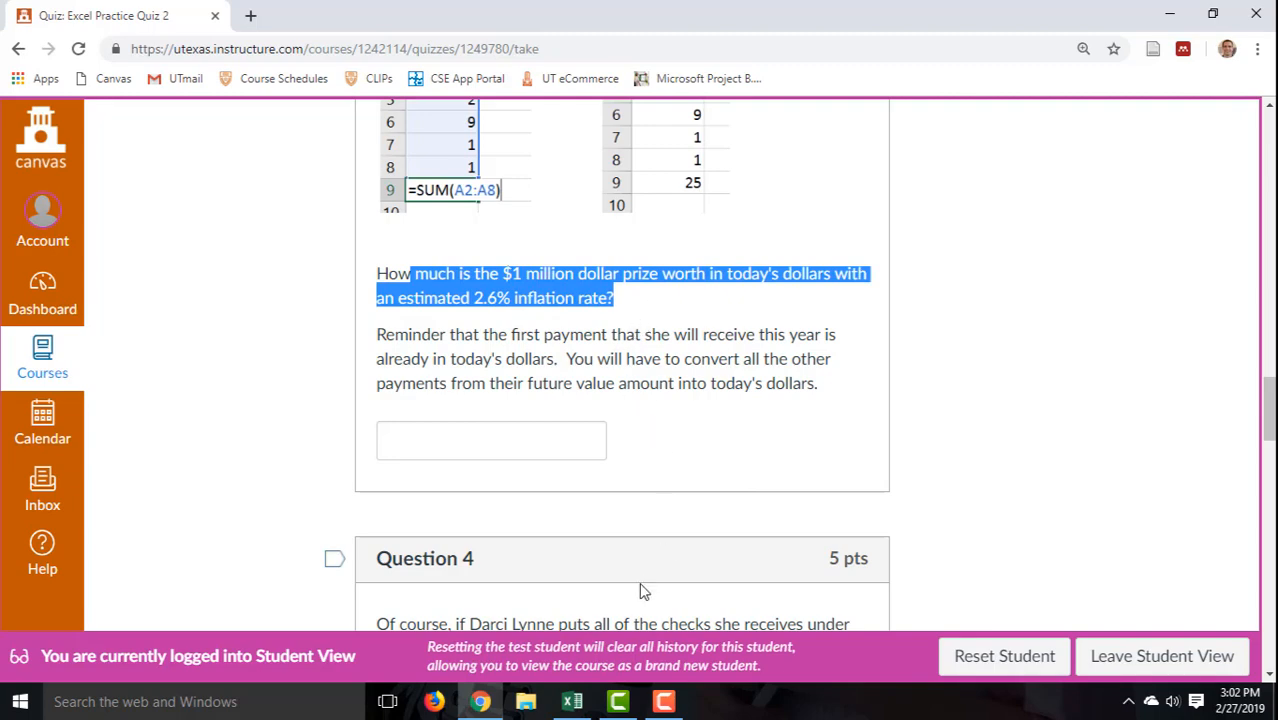
# Switch to Excel and enter the label Total in A49, below the list of yearly payments
pyautogui.click(578, 701)
pyautogui.click(157, 500)
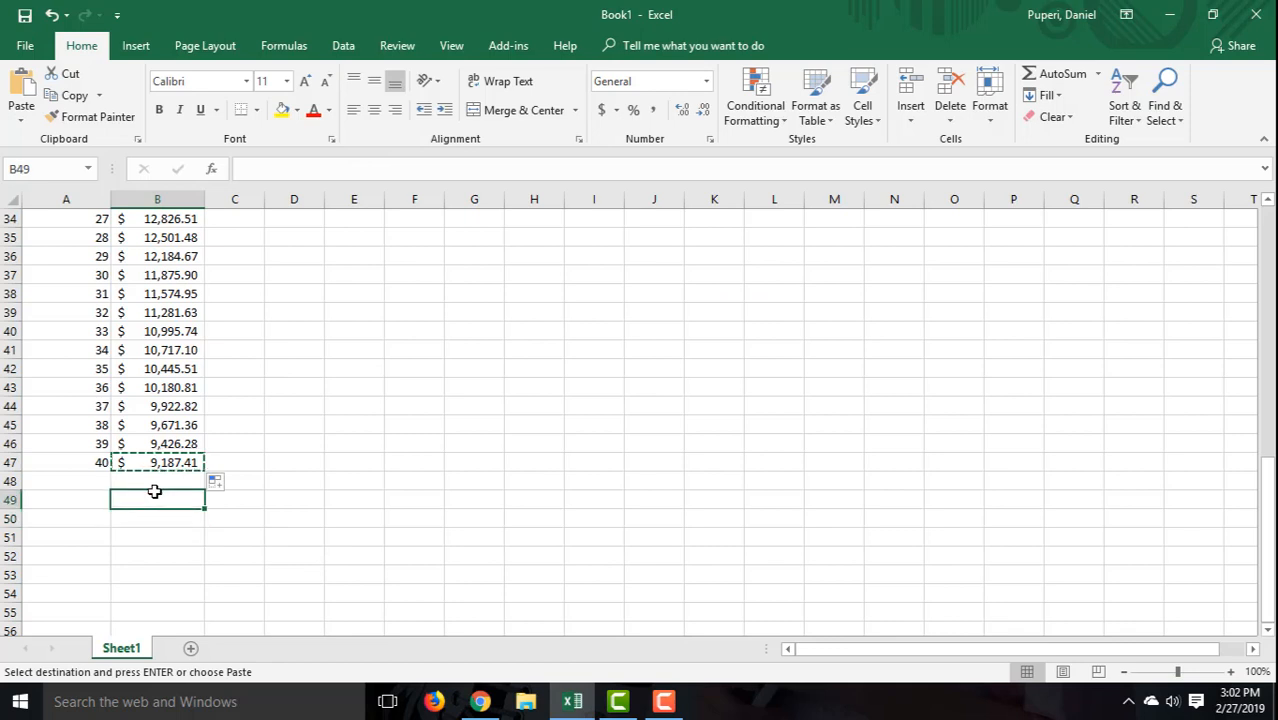
pyautogui.click(94, 500)
pyautogui.write('tot')
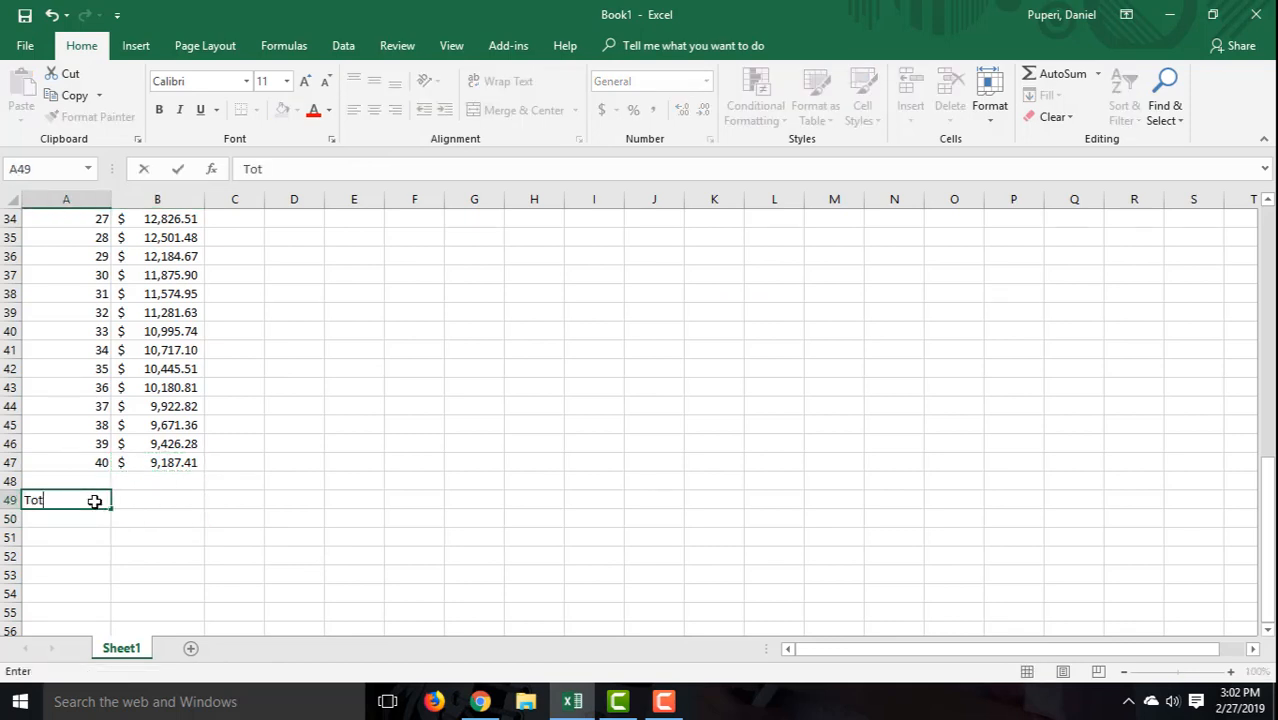
pyautogui.write('al')
pyautogui.press('Tab')
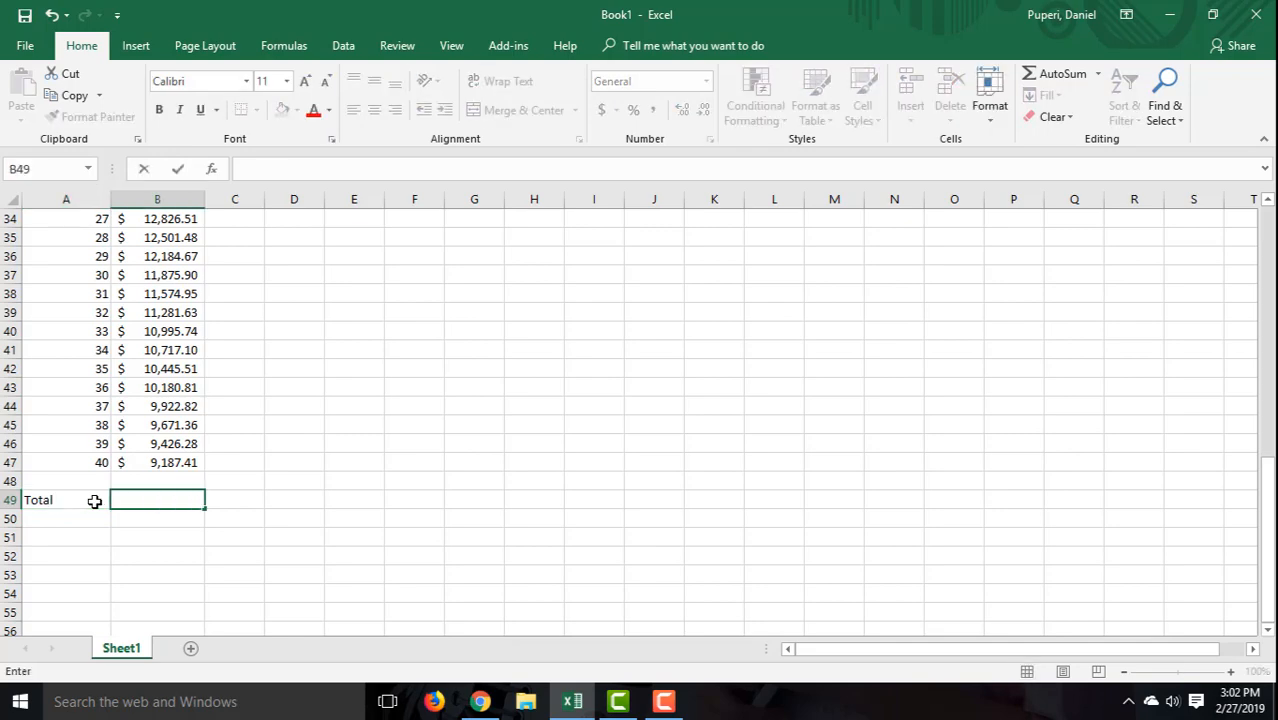
# Sum all 40 present values in B49 with the formula =SUM(B8:B47)
pyautogui.write('=SUM')
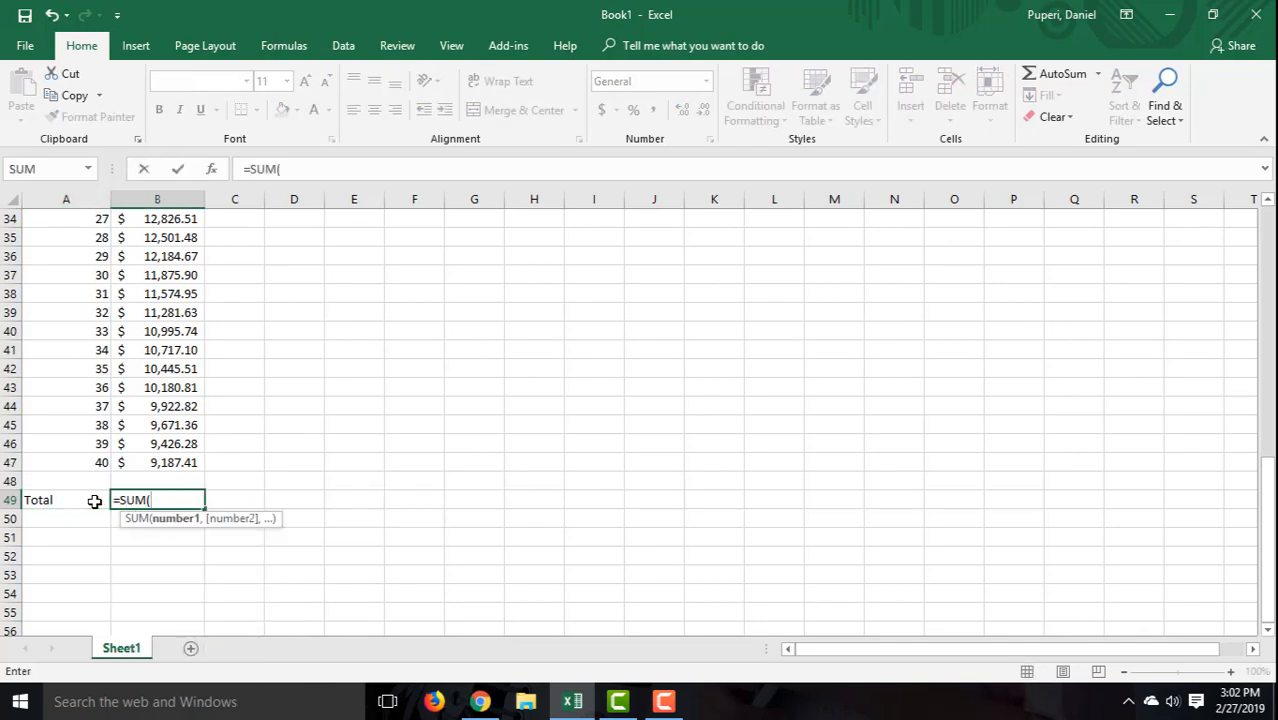
pyautogui.write('(')
pyautogui.moveTo(140, 463); pyautogui.dragTo(134, 254)
pyautogui.press('Return')
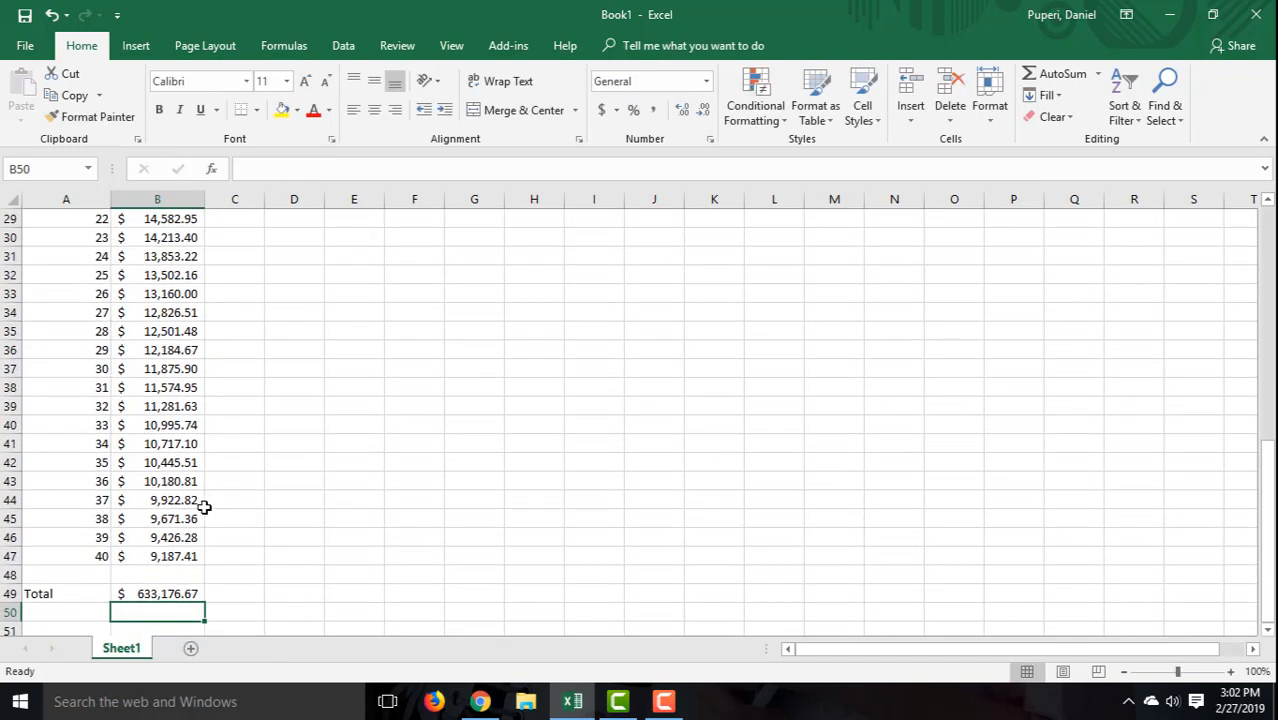
# Copy the total from B49 into the Question 3 answer field of the quiz in Chrome
pyautogui.click(152, 594)
pyautogui.hotkey('ctrl', 'c')
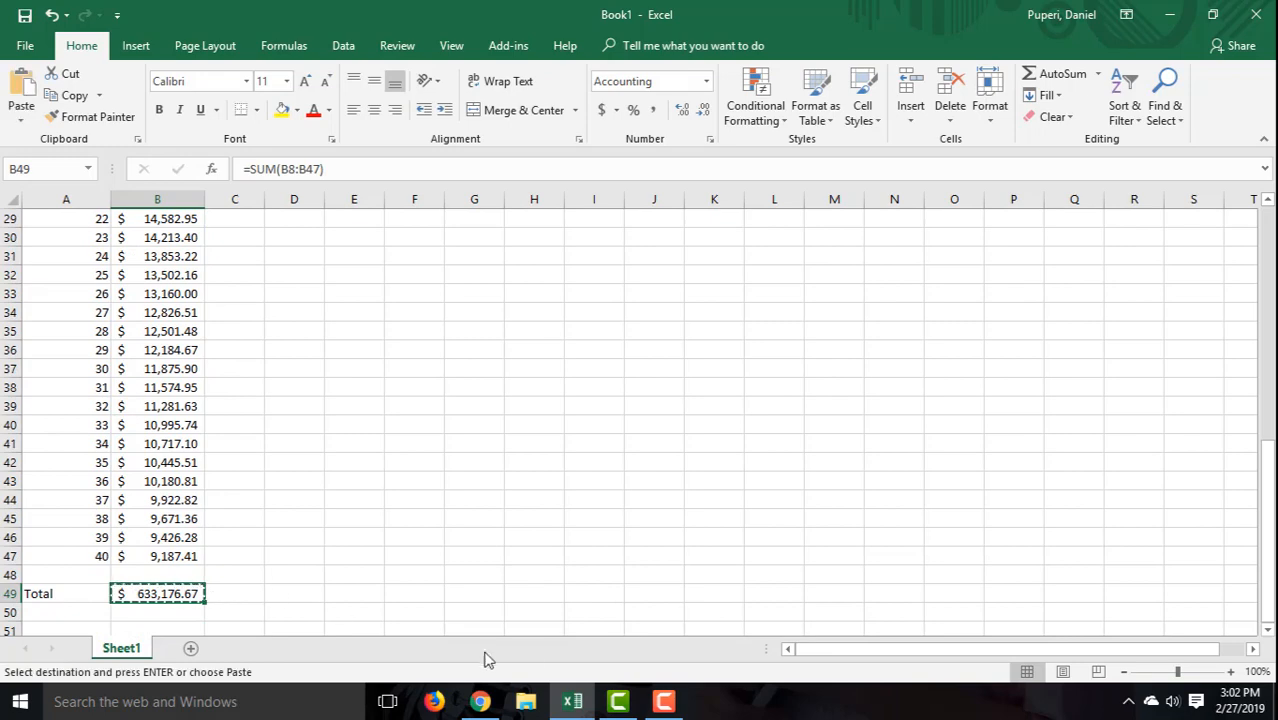
pyautogui.click(480, 701)
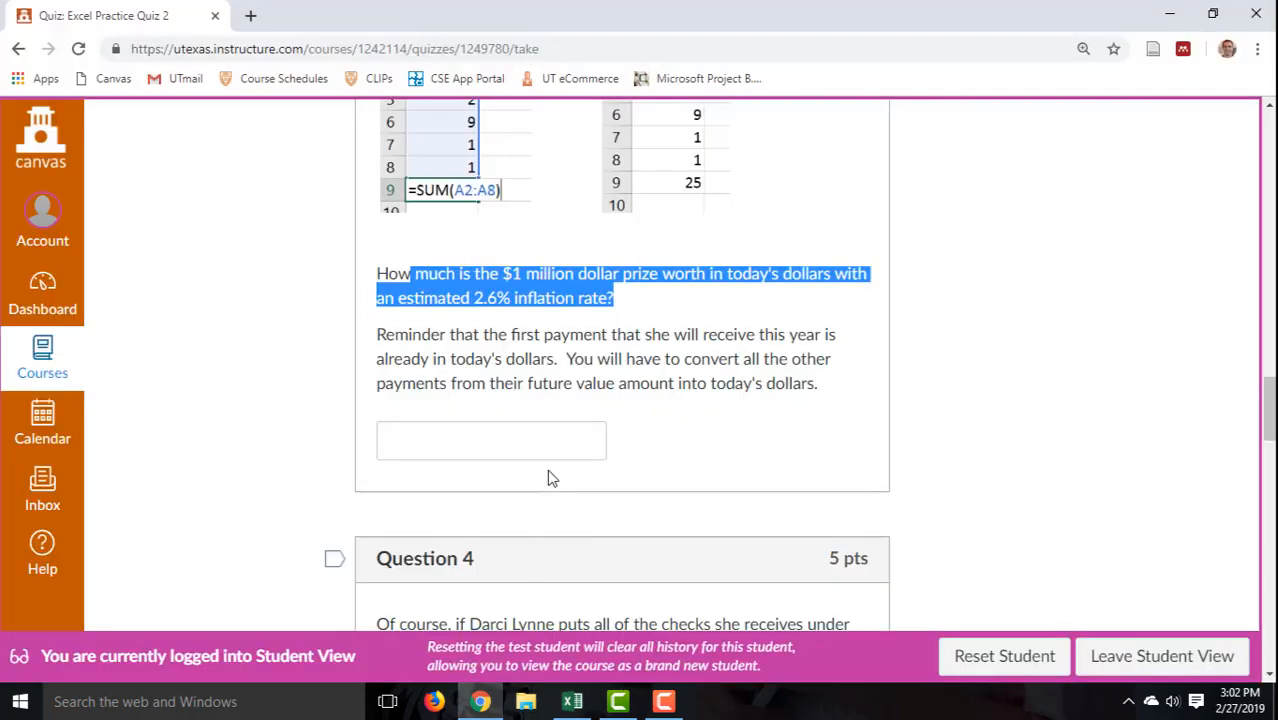
pyautogui.click(548, 438)
pyautogui.hotkey('ctrl', 'v')
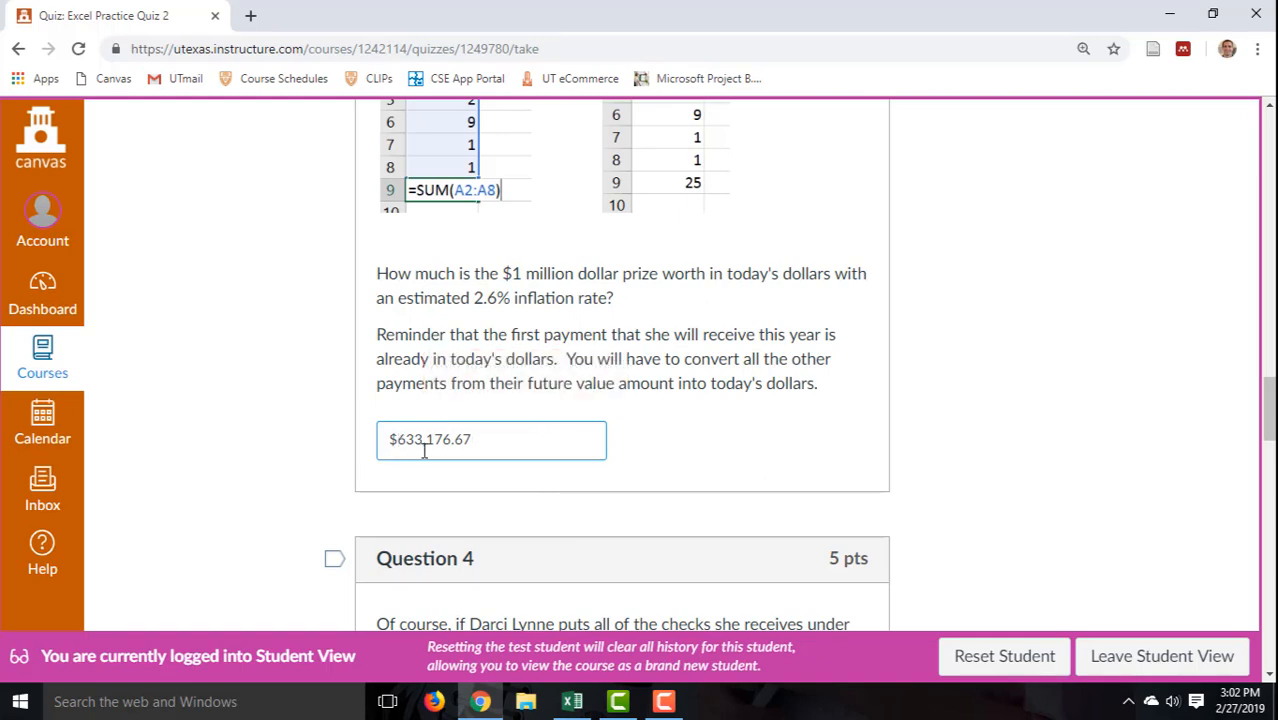
# Remove the dollar sign and comma from the Question 3 answer so it reads 633176.67
pyautogui.press('BackSpace')
pyautogui.click(420, 438)
pyautogui.press('BackSpace')
pyautogui.click(466, 436)
# Read Question 4 on the minimum percentage of winnings to invest, including its 8% growth rate and constant cell requirement
pyautogui.scroll(-3, 690, 435)
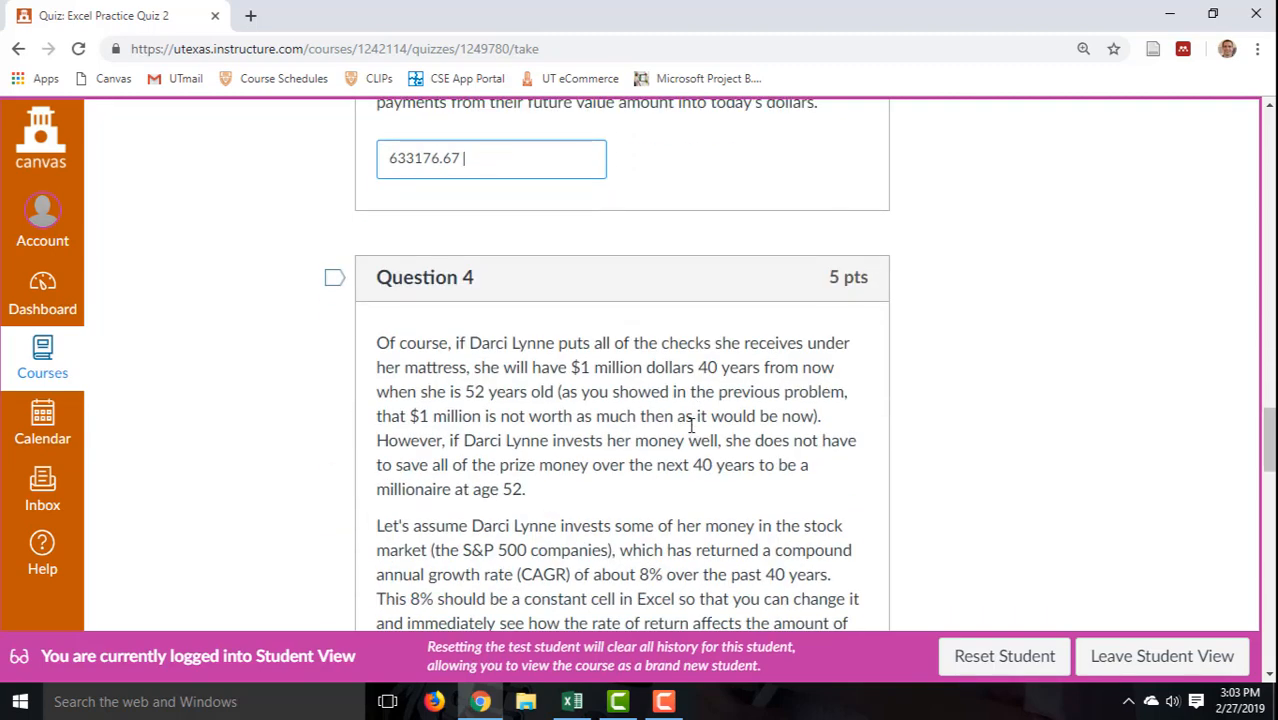
pyautogui.scroll(1, 686, 430)
pyautogui.scroll(-1, 684, 433)
pyautogui.scroll(-1, 680, 430)
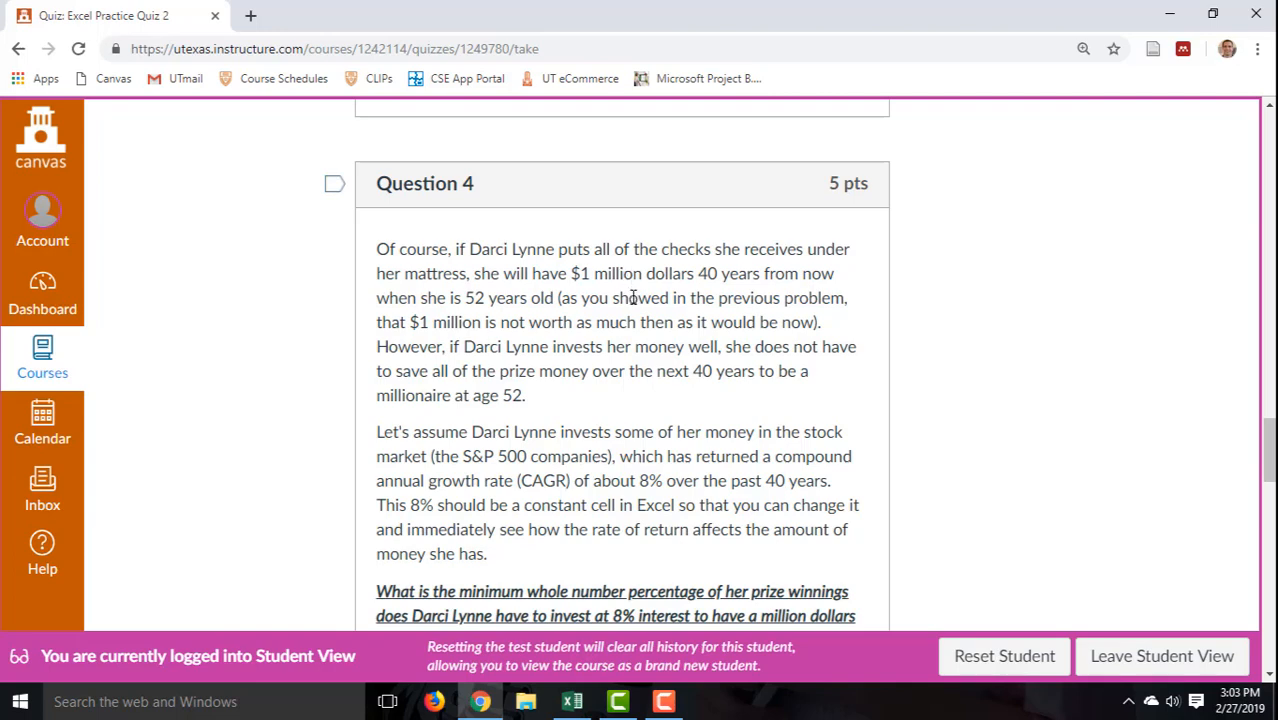
pyautogui.scroll(2, 590, 340)
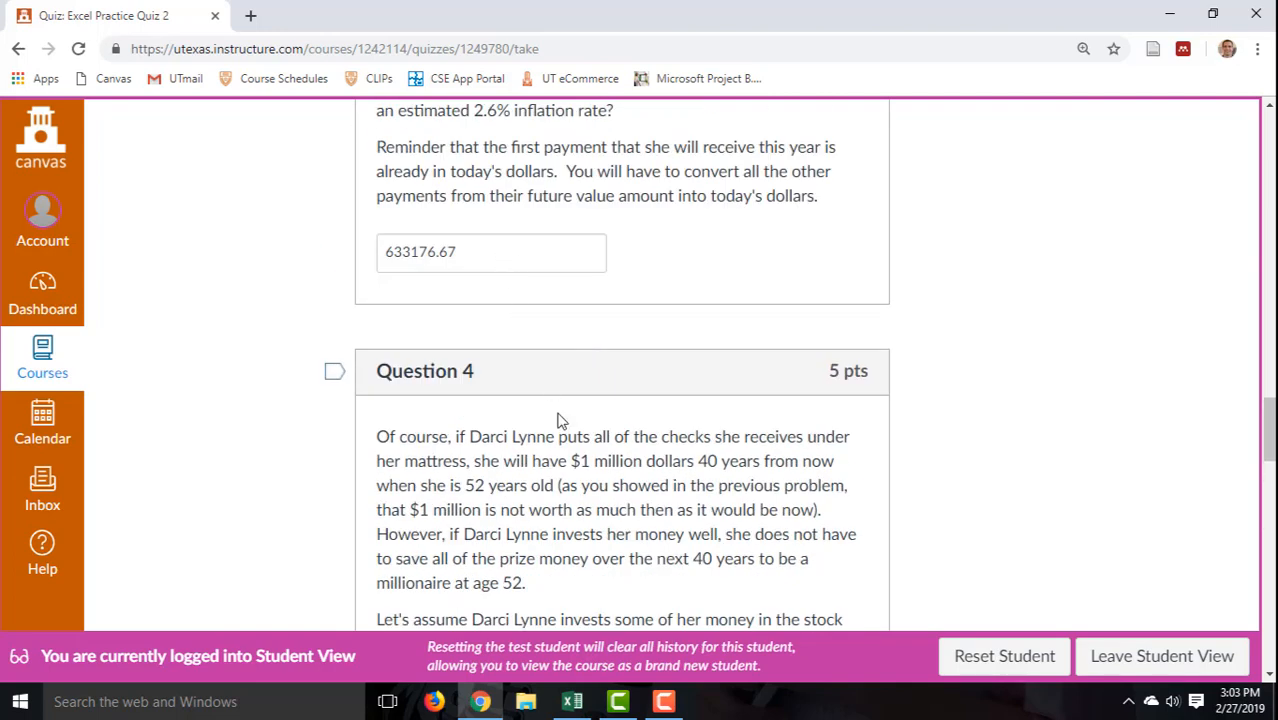
pyautogui.scroll(-2, 560, 420)
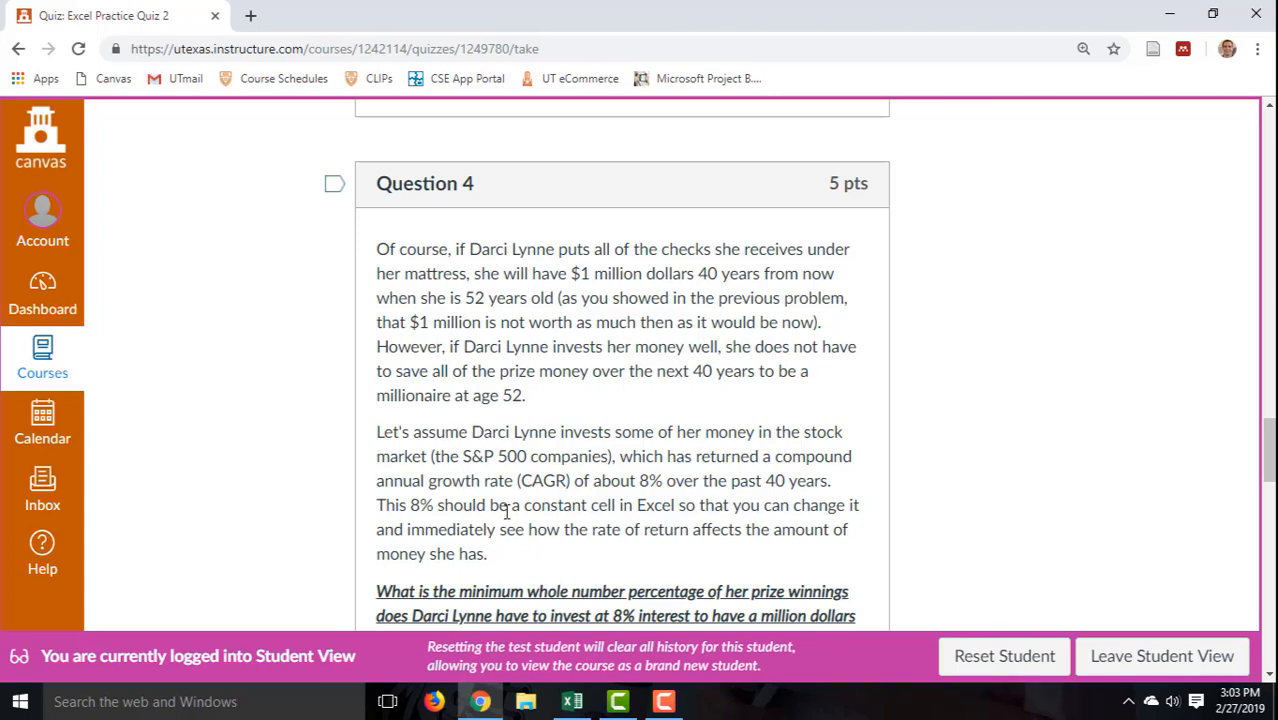
pyautogui.scroll(-2, 575, 390)
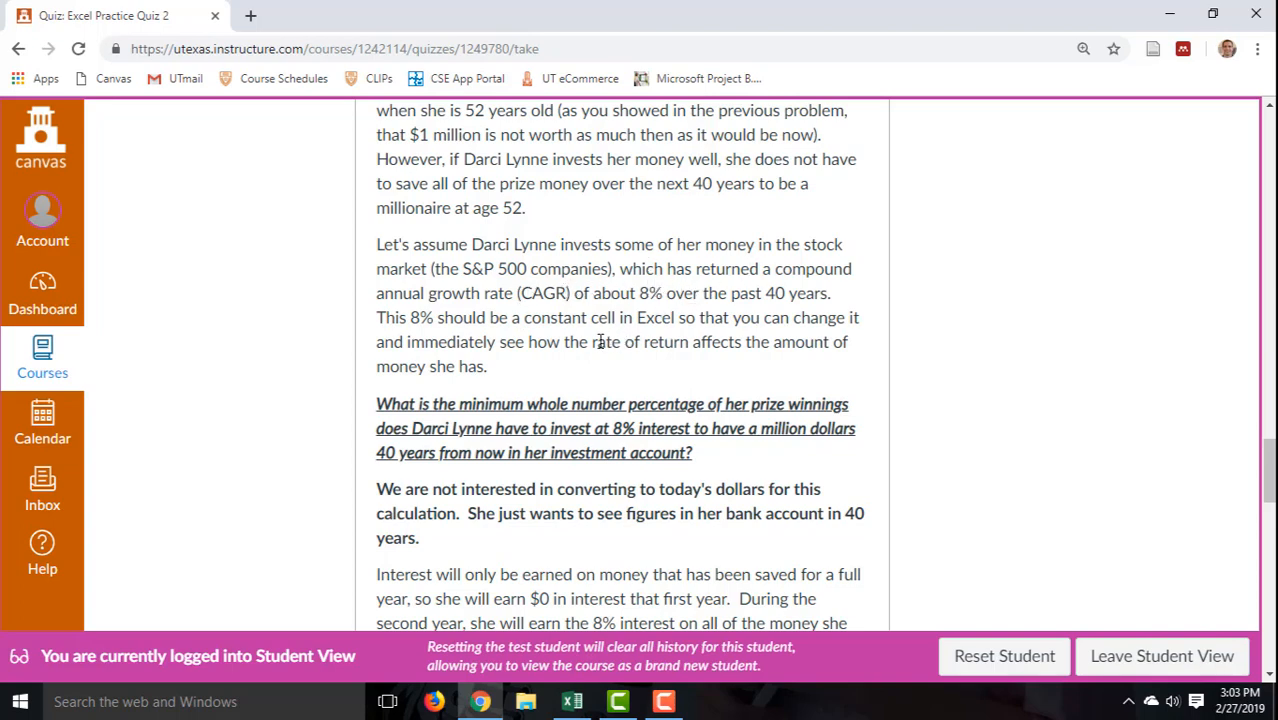
pyautogui.moveTo(417, 318); pyautogui.dragTo(605, 340)
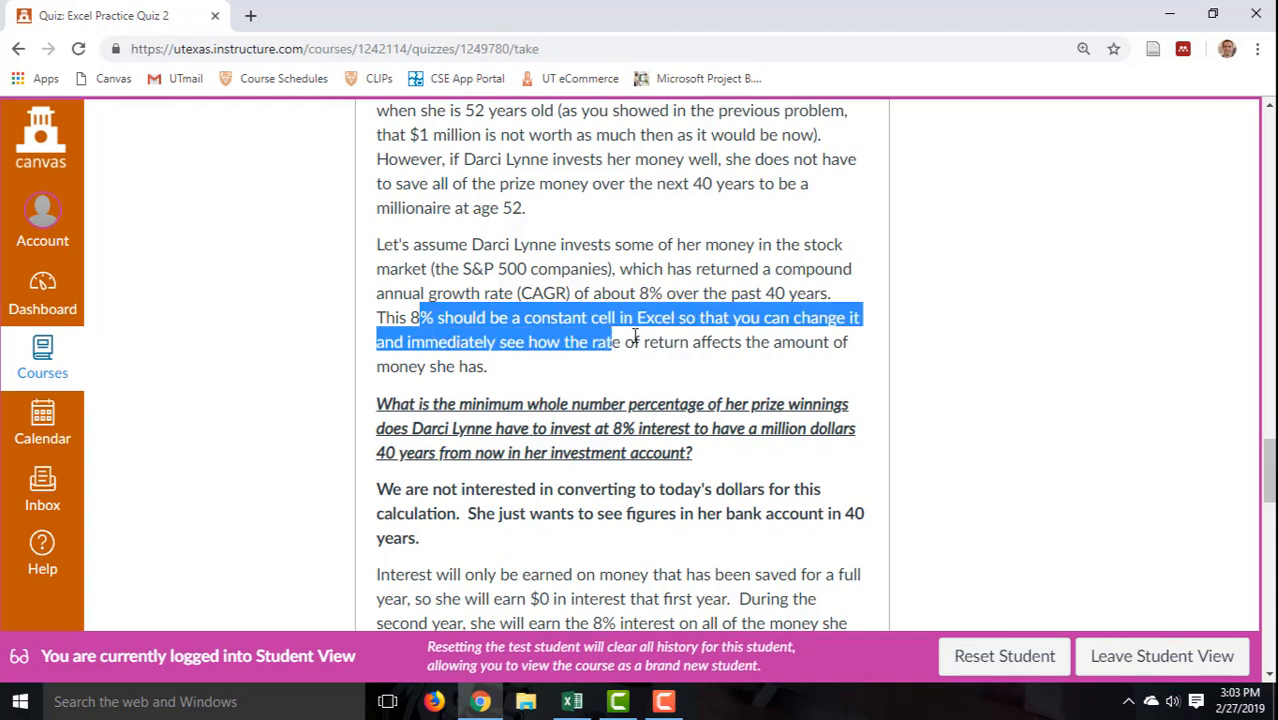
pyautogui.click(605, 340)
# Switch to Excel, enter the label "Growth rate" in D1 with 8% in E1, and widen column D to fit the label
pyautogui.click(572, 706)
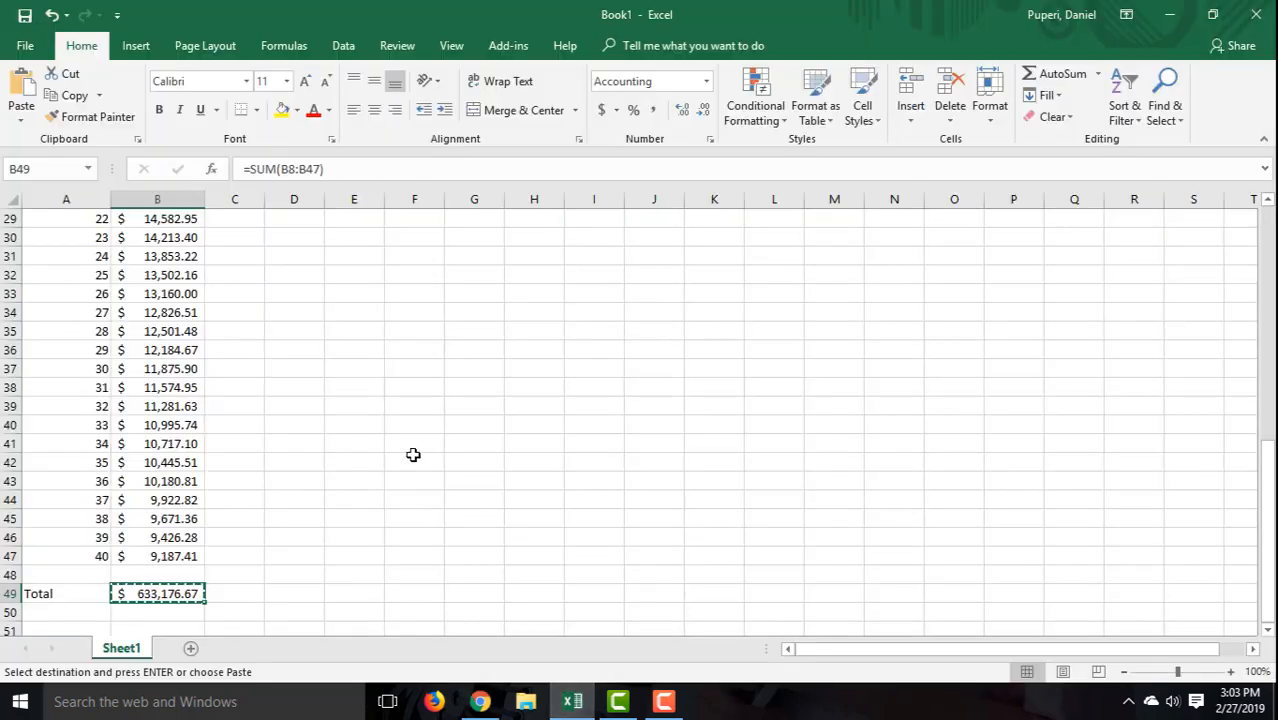
pyautogui.scroll(9, 413, 455)
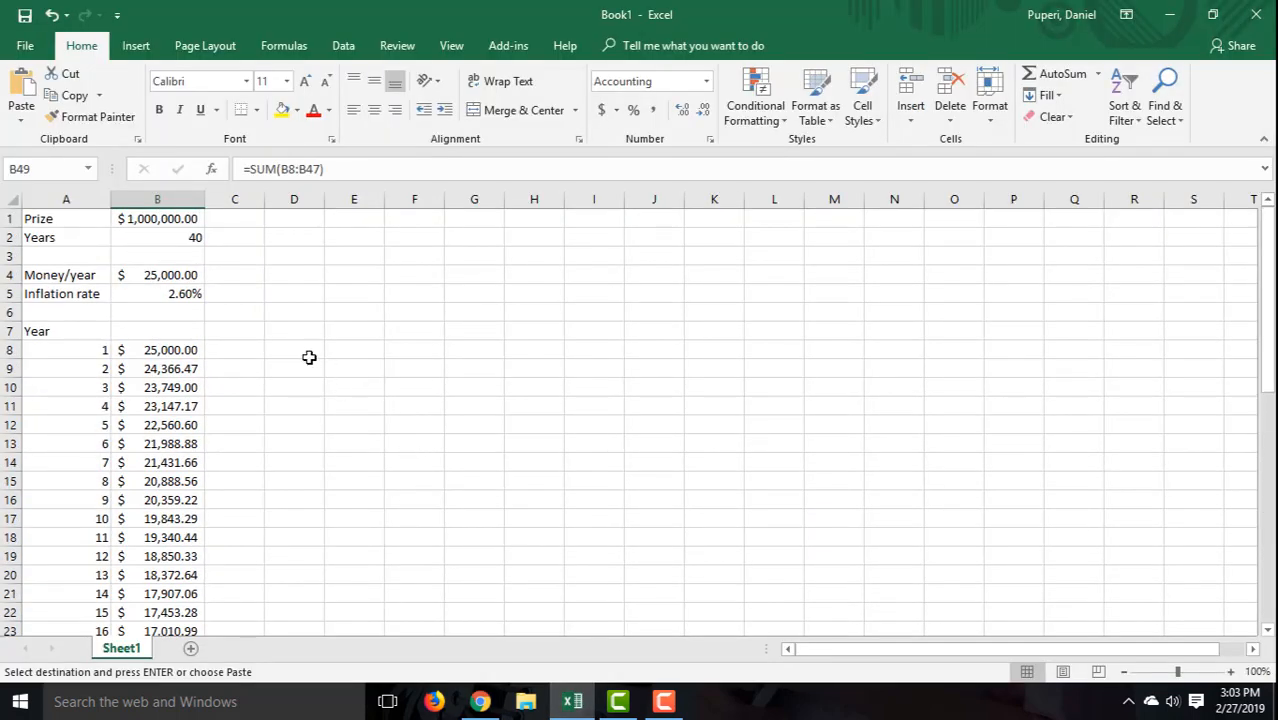
pyautogui.click(294, 220)
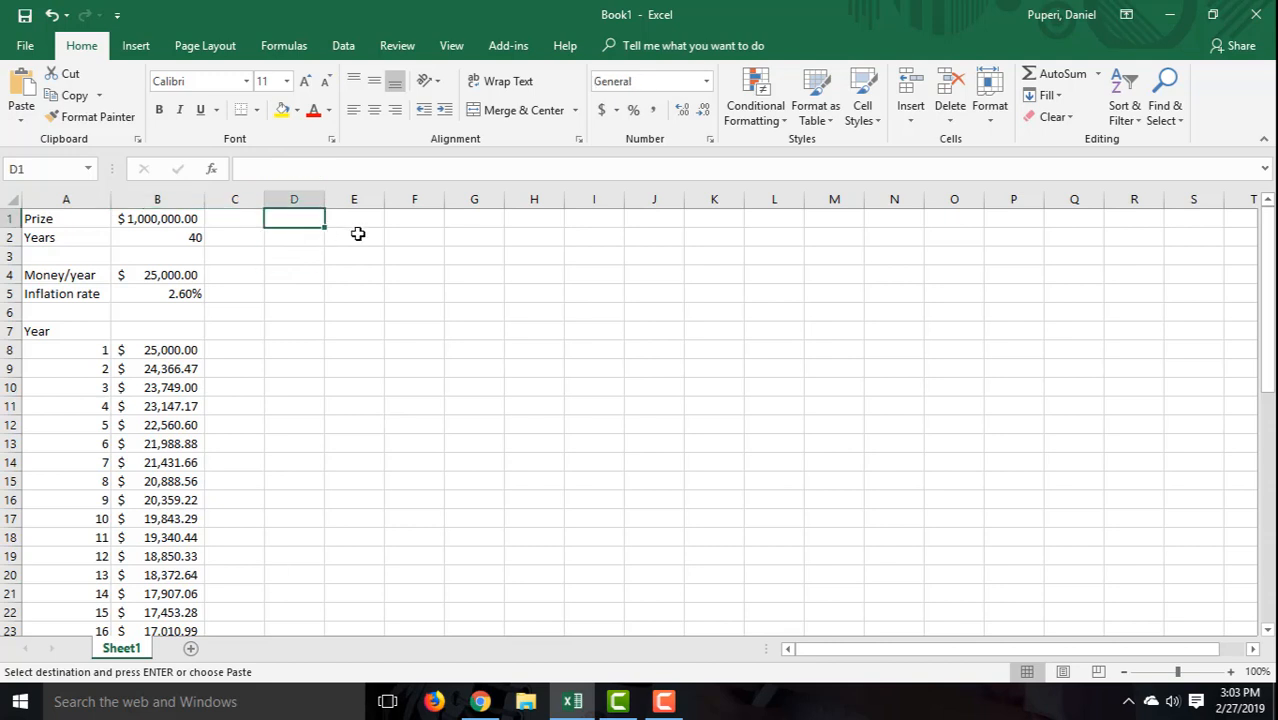
pyautogui.write('Growth rate')
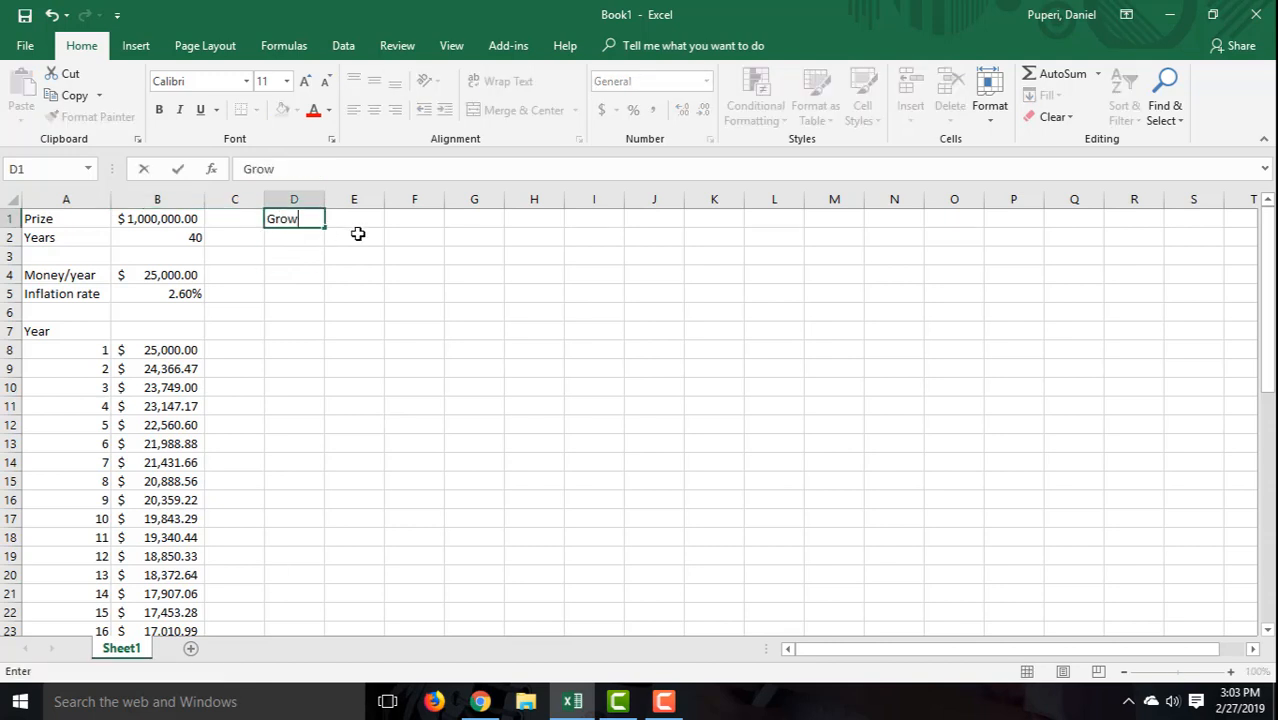
pyautogui.press('Tab')
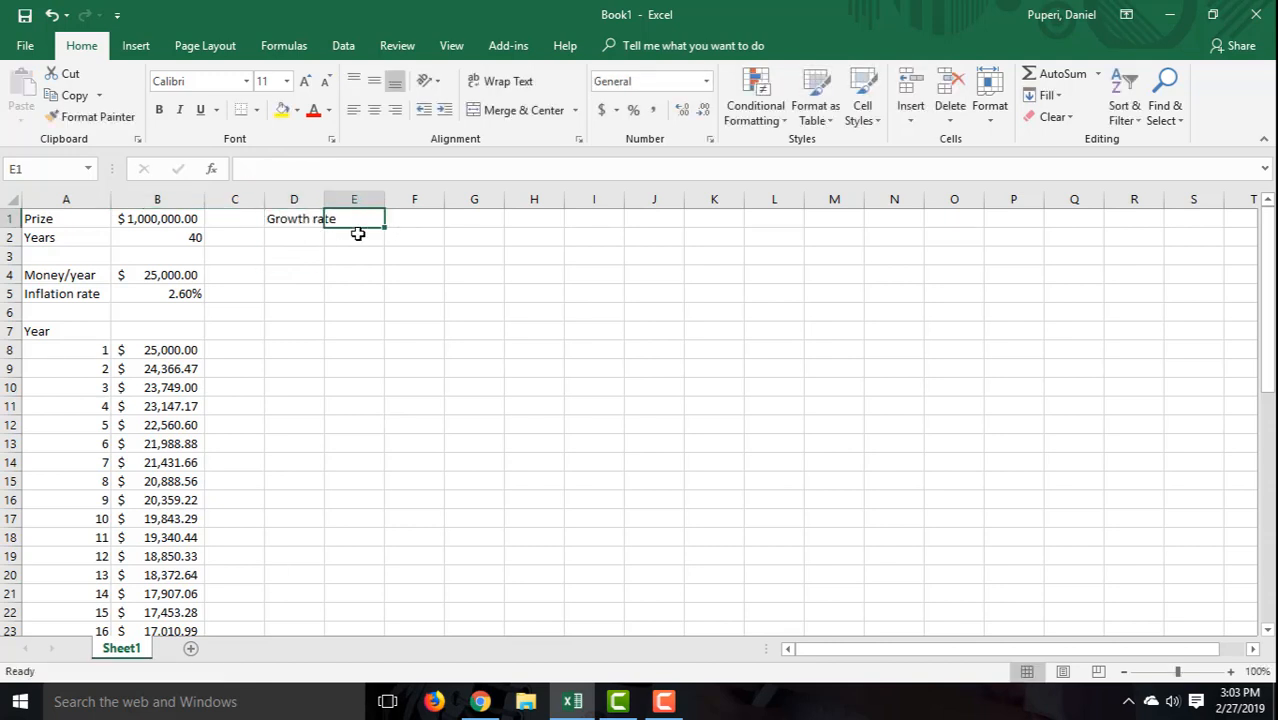
pyautogui.write('8%')
pyautogui.press('Return')
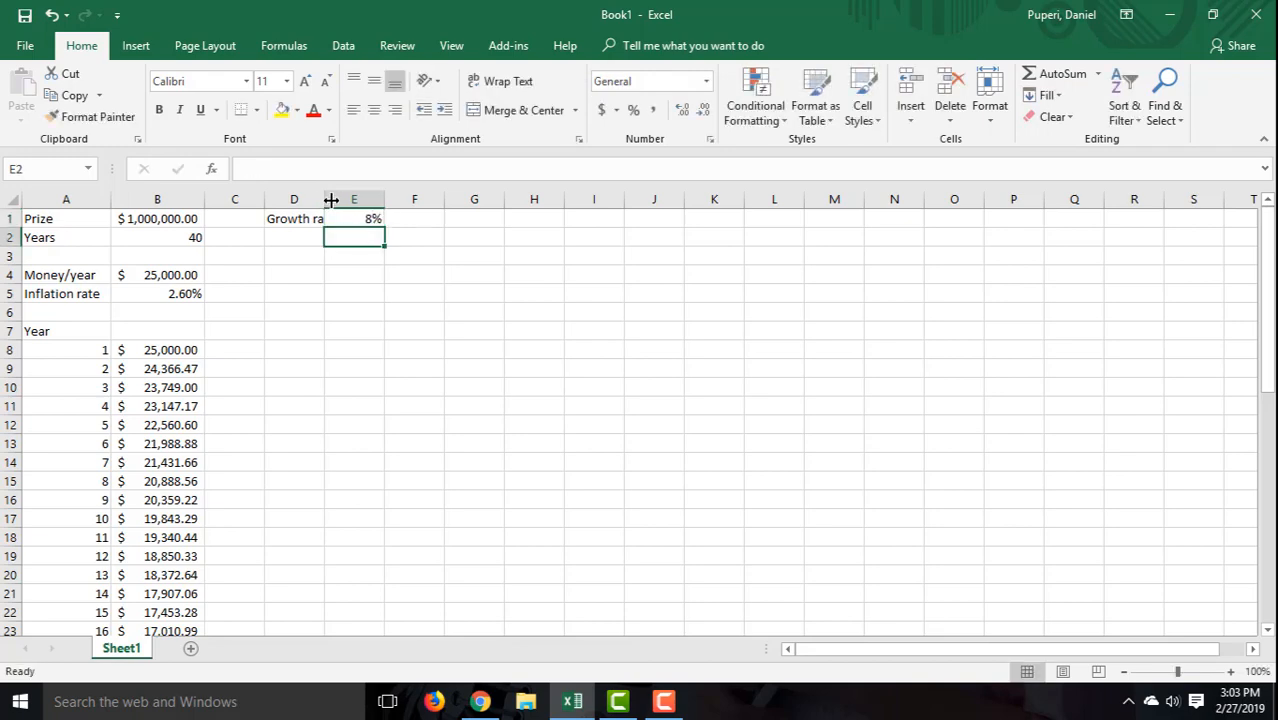
pyautogui.moveTo(324, 196); pyautogui.dragTo(367, 199)
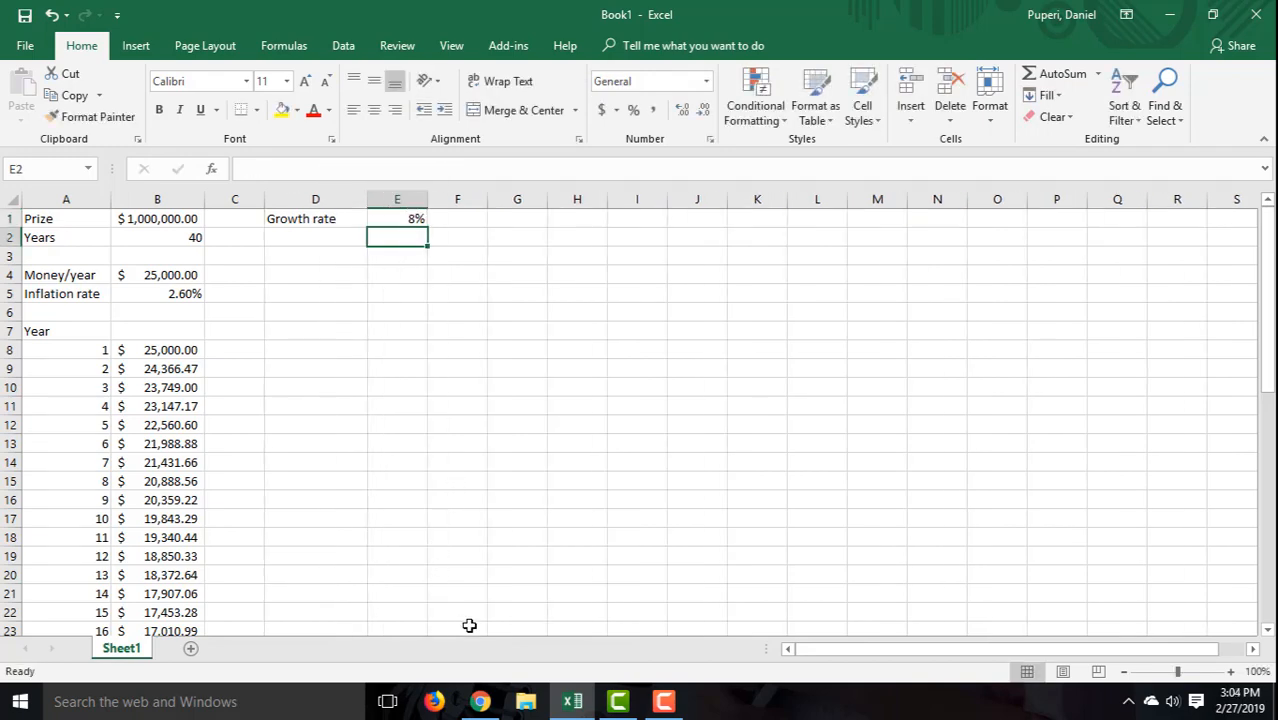
# Return to Chrome and read the rest of Question 4, including the interest timing rules, the 10% savings example and the answer format
pyautogui.click(480, 700)
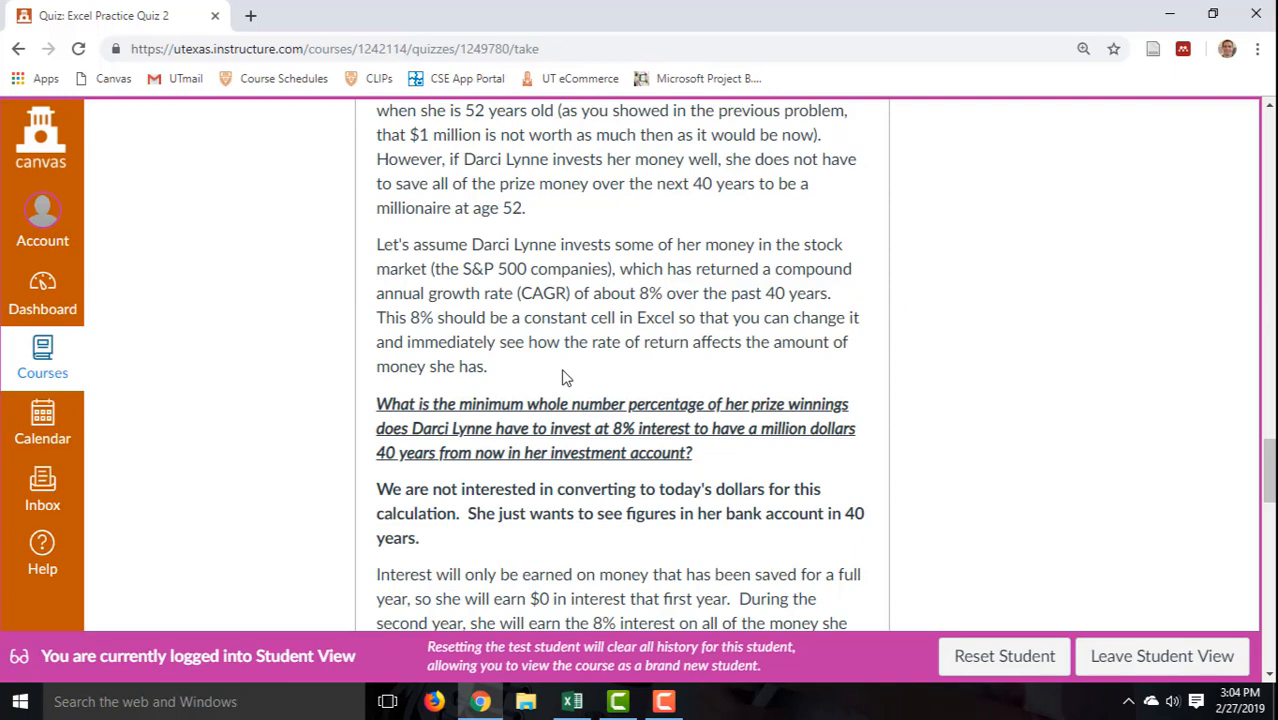
pyautogui.scroll(-1, 572, 402)
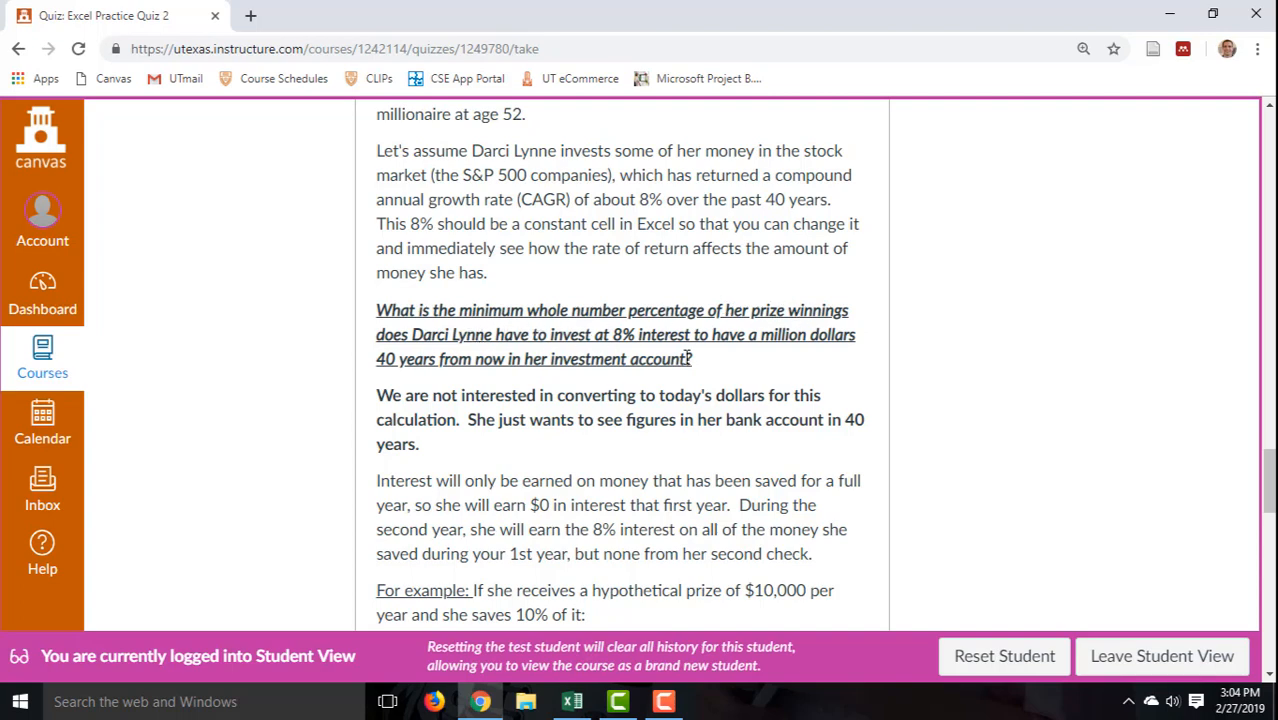
pyautogui.scroll(-1, 560, 316)
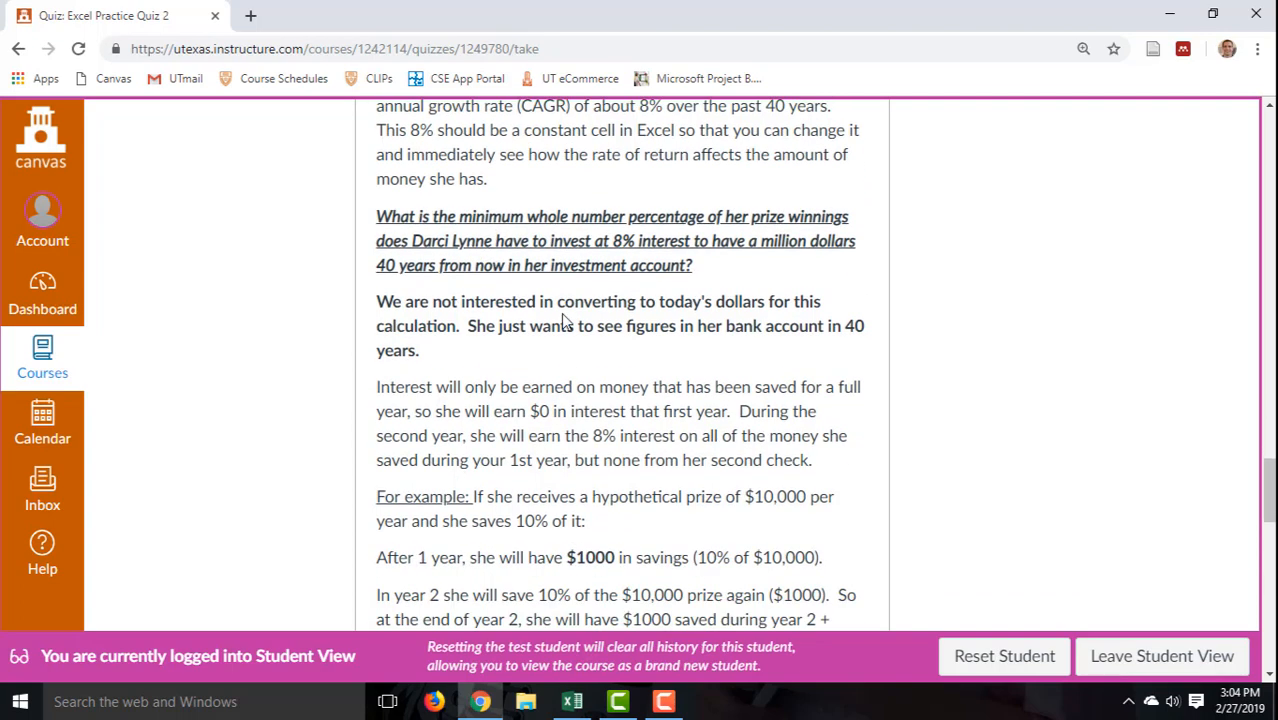
pyautogui.scroll(-1, 566, 322)
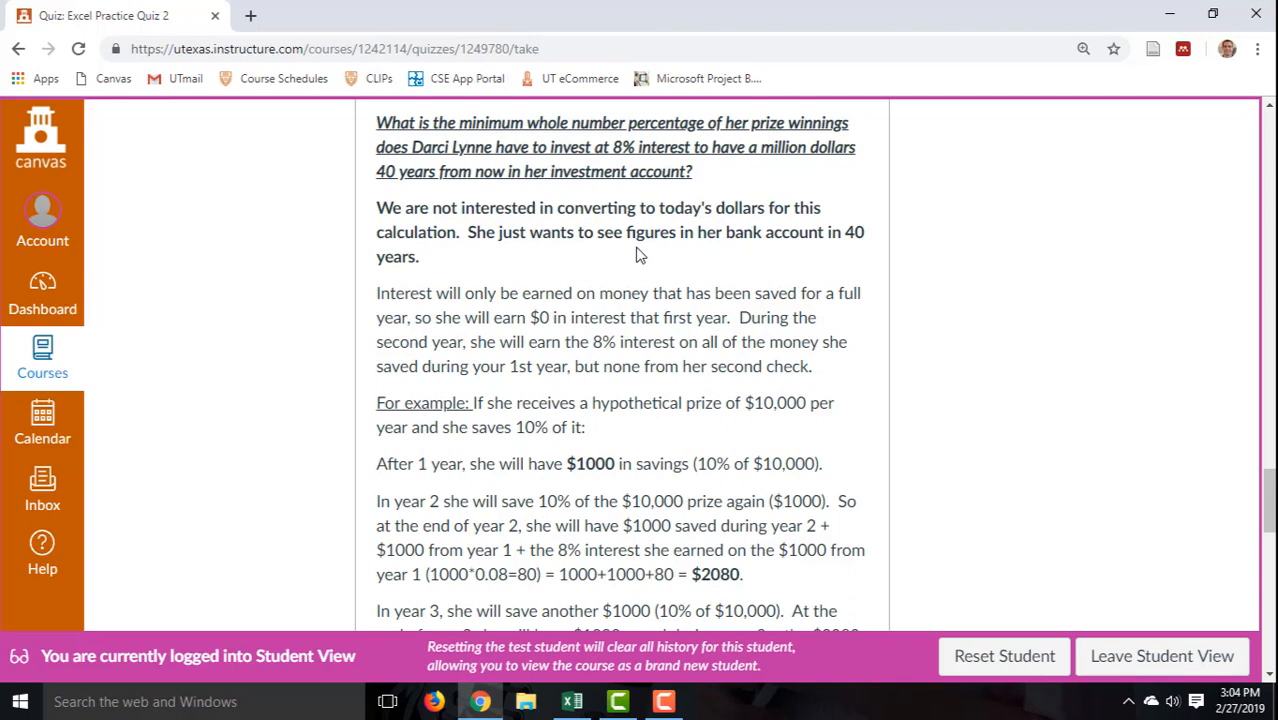
pyautogui.scroll(1, 597, 242)
pyautogui.moveTo(457, 214); pyautogui.dragTo(530, 241)
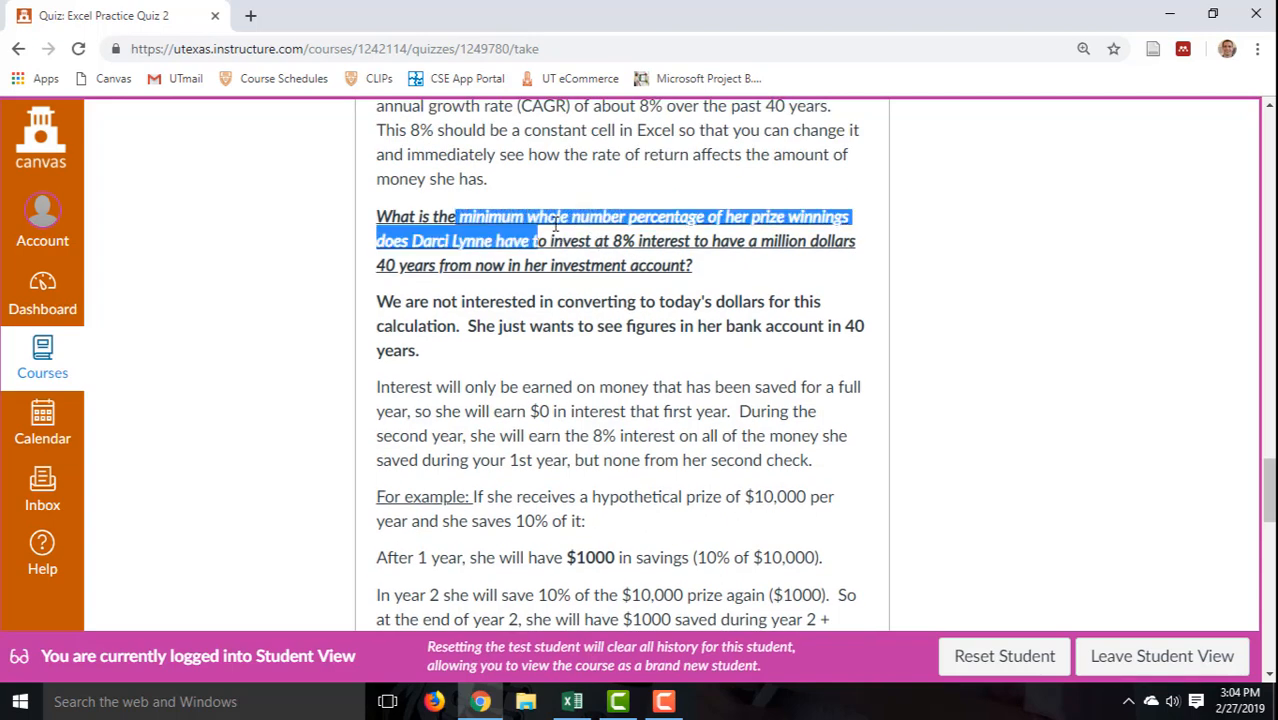
pyautogui.click(630, 238)
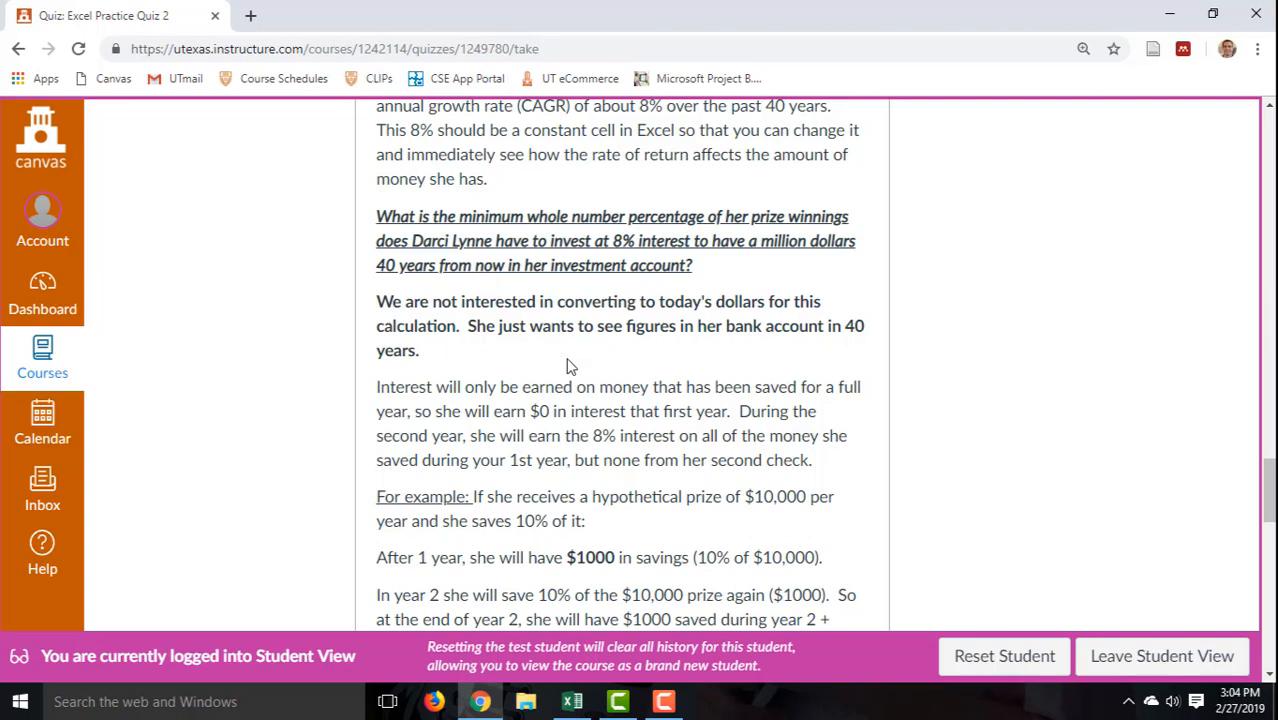
pyautogui.scroll(-1, 566, 366)
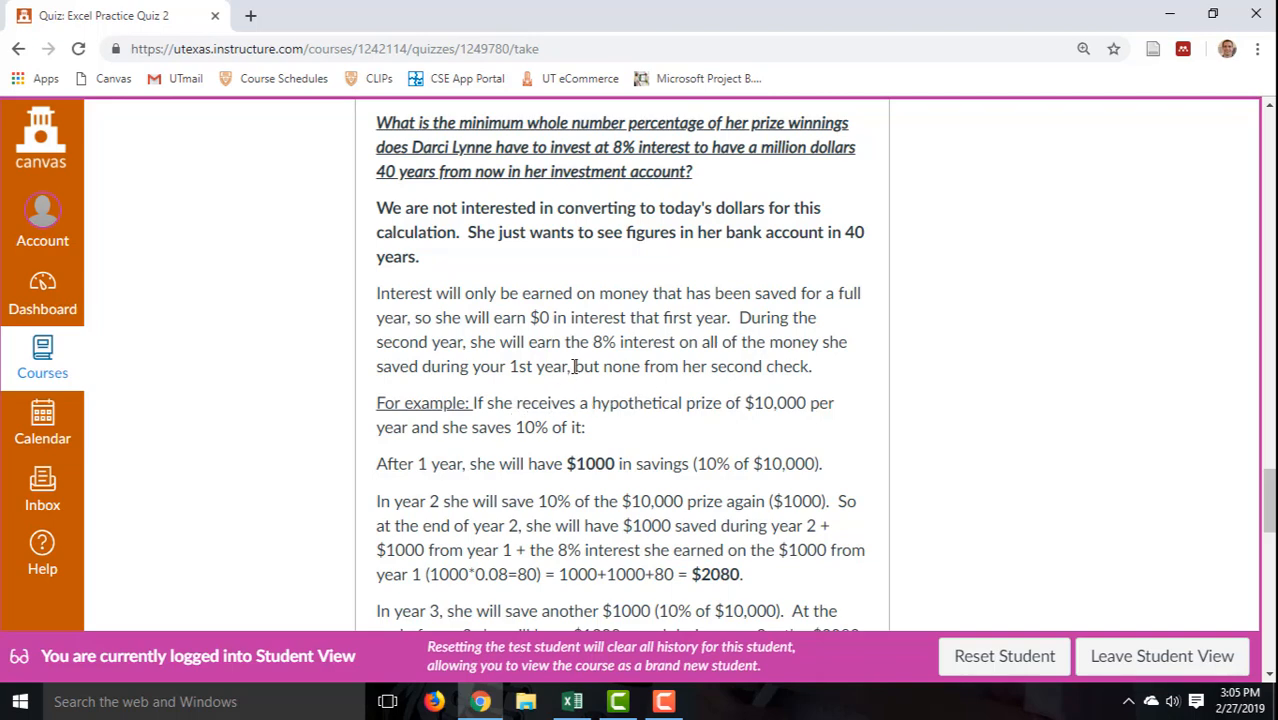
pyautogui.scroll(-1, 574, 367)
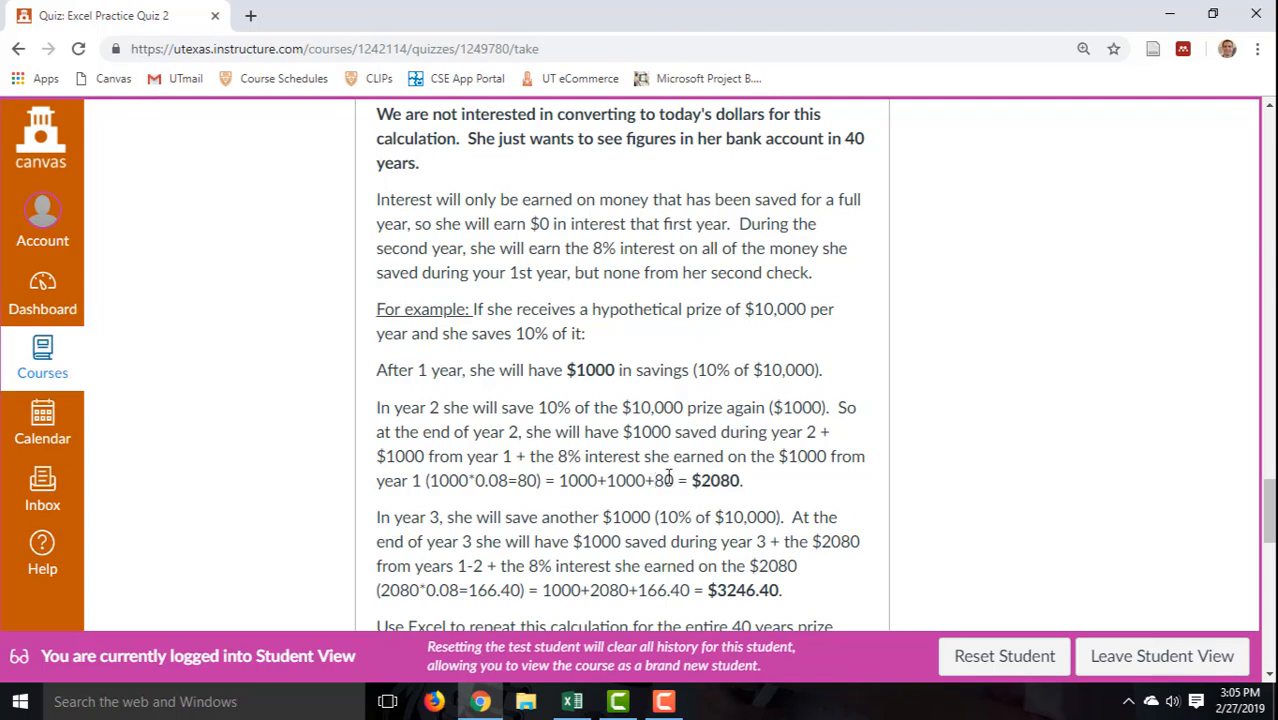
pyautogui.doubleClick(715, 478)
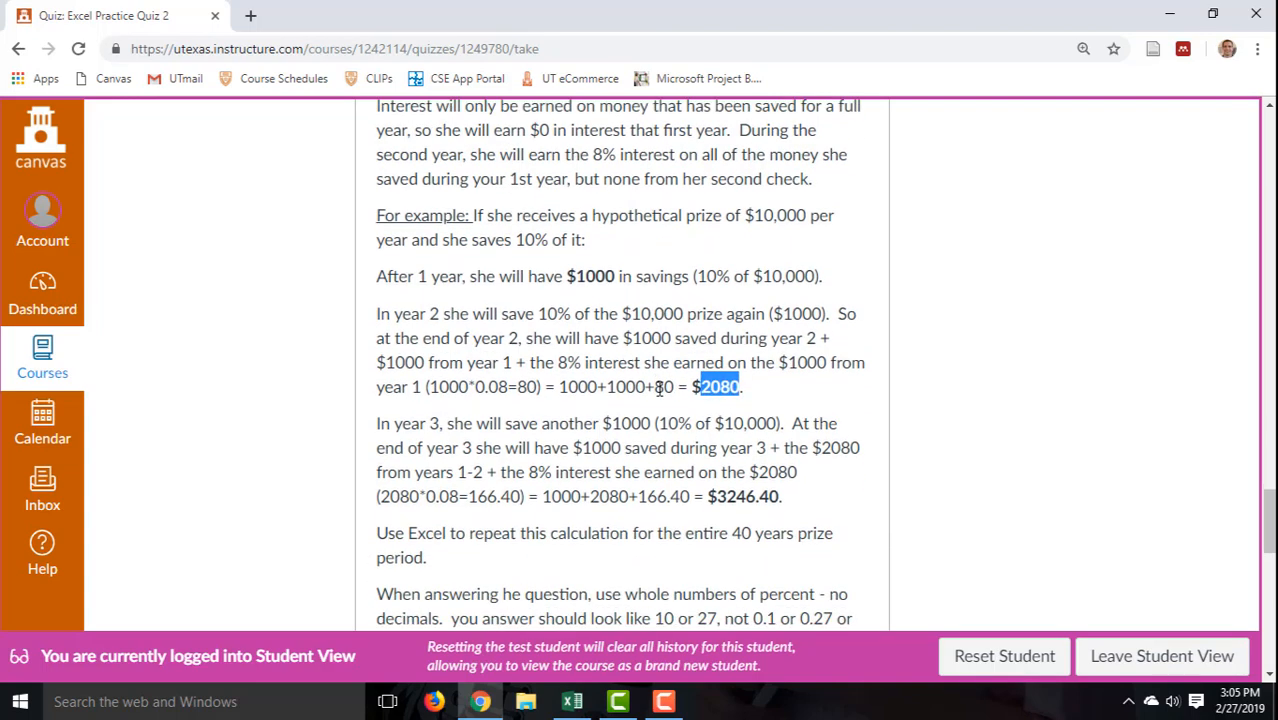
pyautogui.scroll(-1, 659, 395)
pyautogui.scroll(-1, 562, 278)
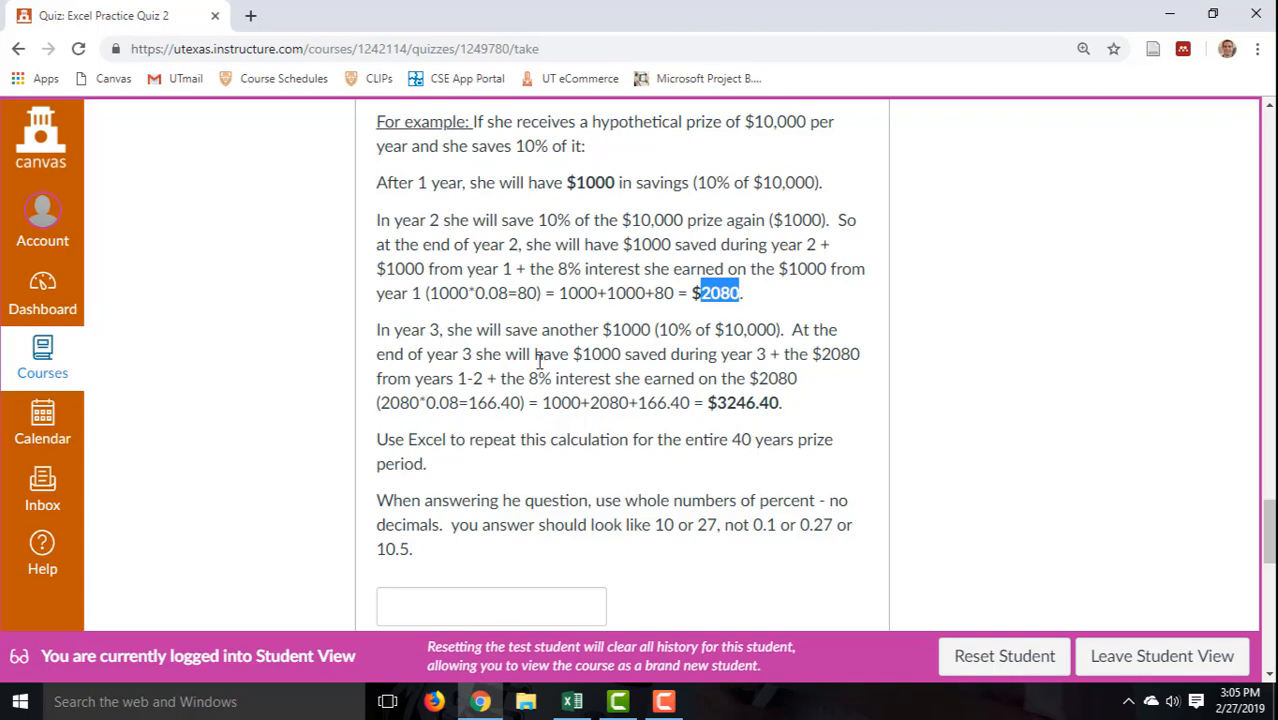
# Switch to Excel and enter the label "Savings rate" in D2 beneath the growth rate label
pyautogui.click(572, 701)
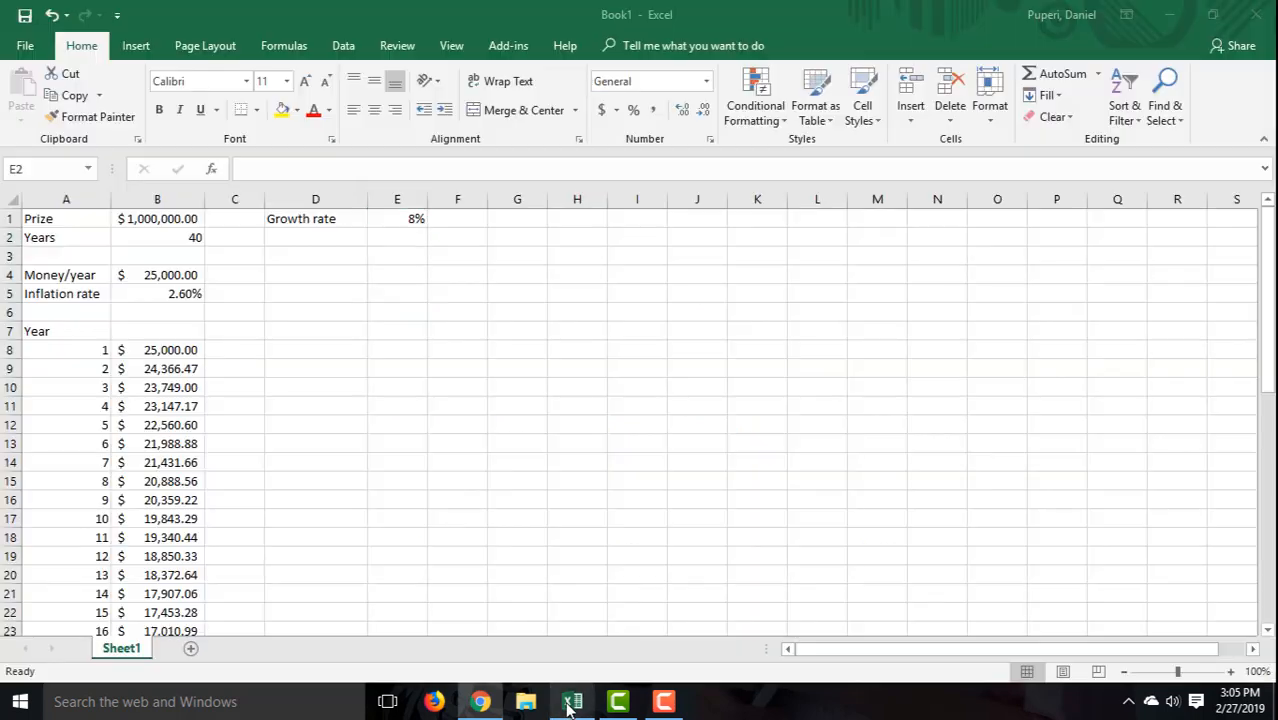
pyautogui.click(325, 235)
pyautogui.write('Sa')
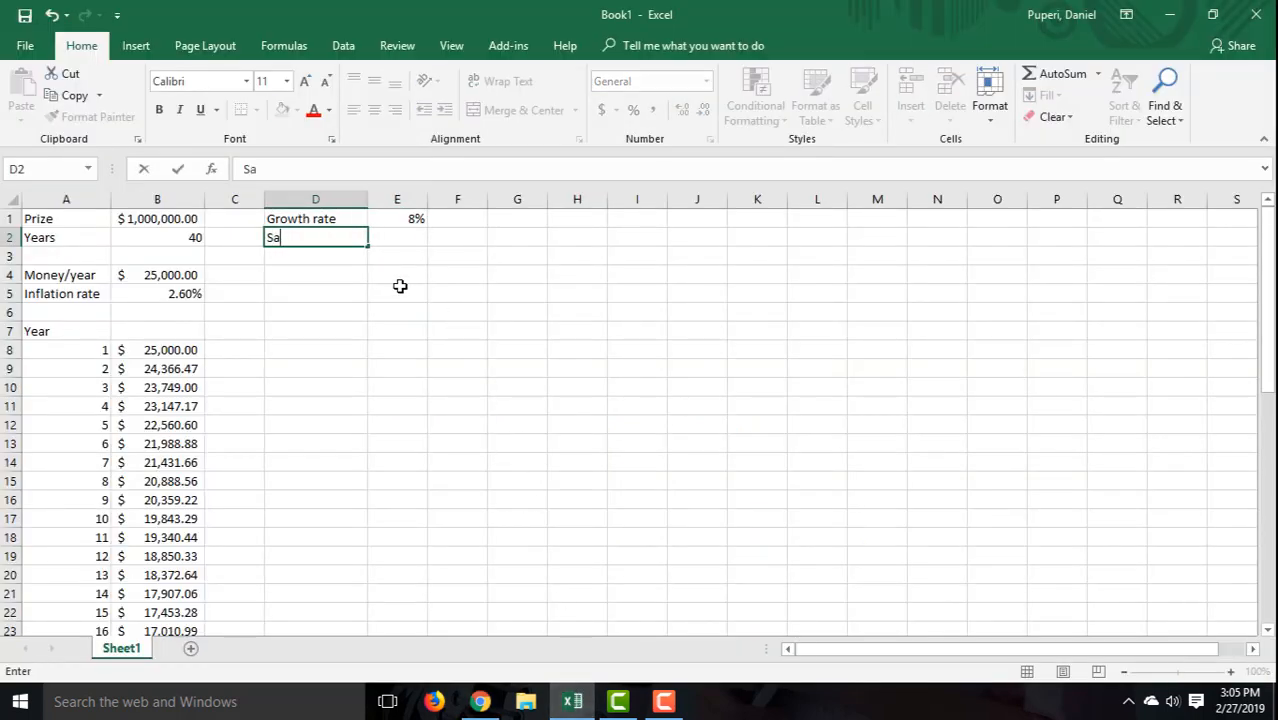
pyautogui.write('vings rate')
pyautogui.press('Return')
# Enter the column heading "Amount saved" in D7, on the same row as the Year heading
pyautogui.press('Return')
pyautogui.press('Return')
pyautogui.press('Return')
pyautogui.press('Return')
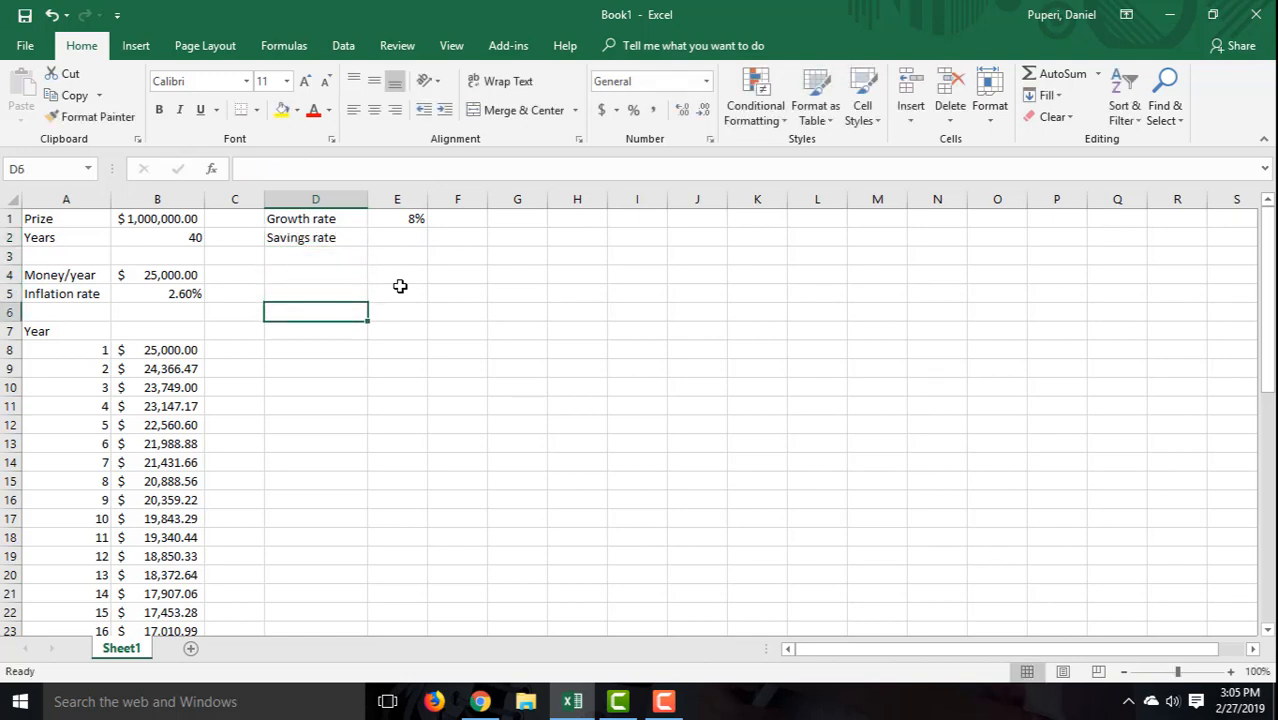
pyautogui.press('Down')
pyautogui.press('Left')
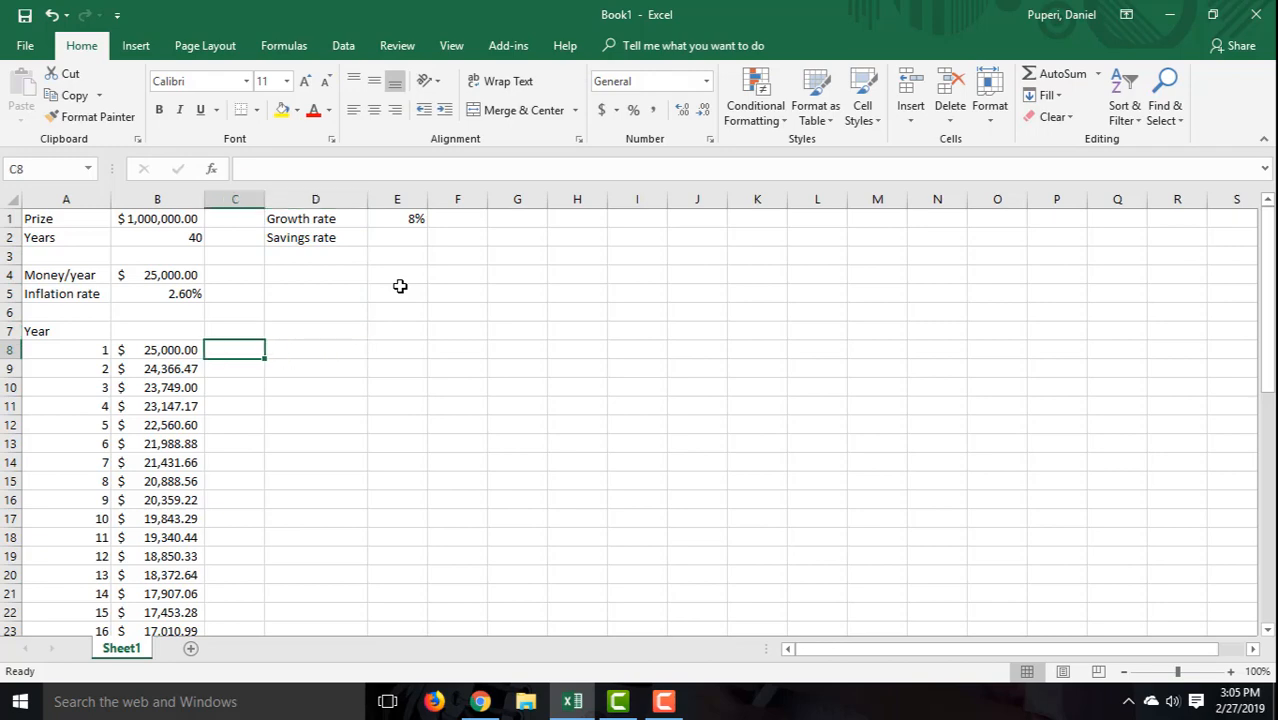
pyautogui.press('Left')
pyautogui.press('Left')
pyautogui.press('Right')
pyautogui.press('Right')
pyautogui.press('Right')
pyautogui.press('Up')
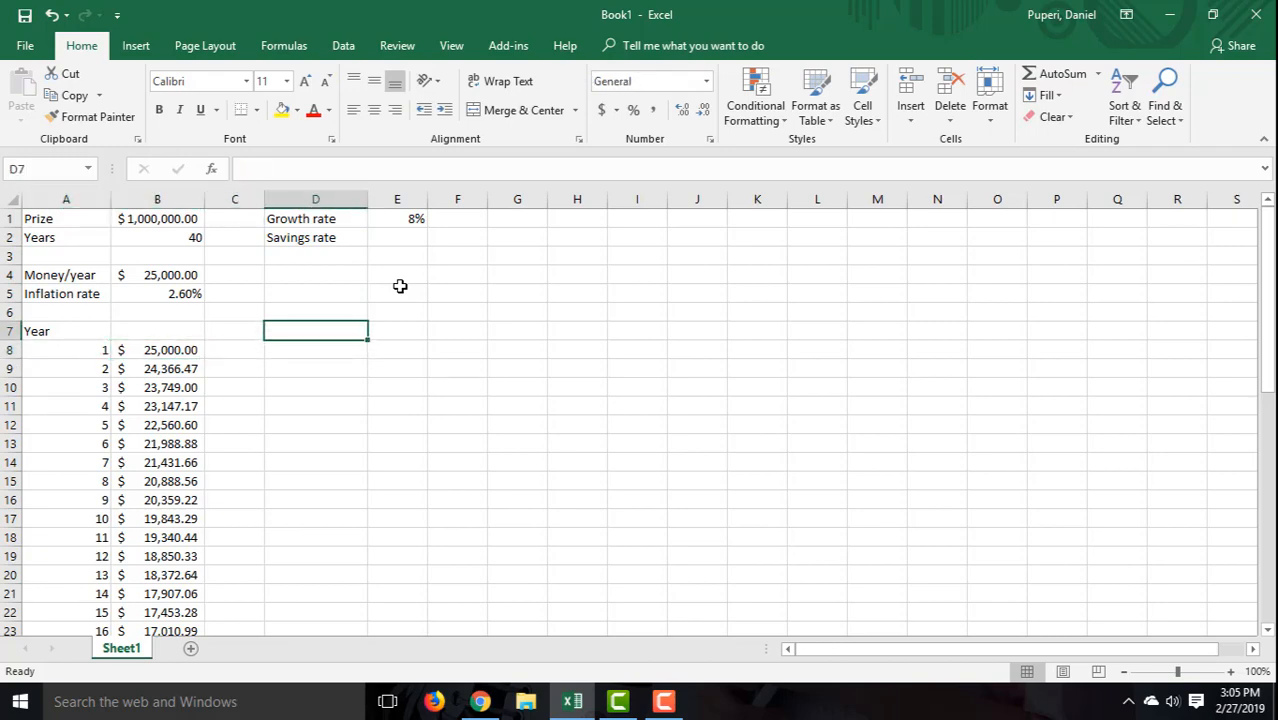
pyautogui.write('Amount saved')
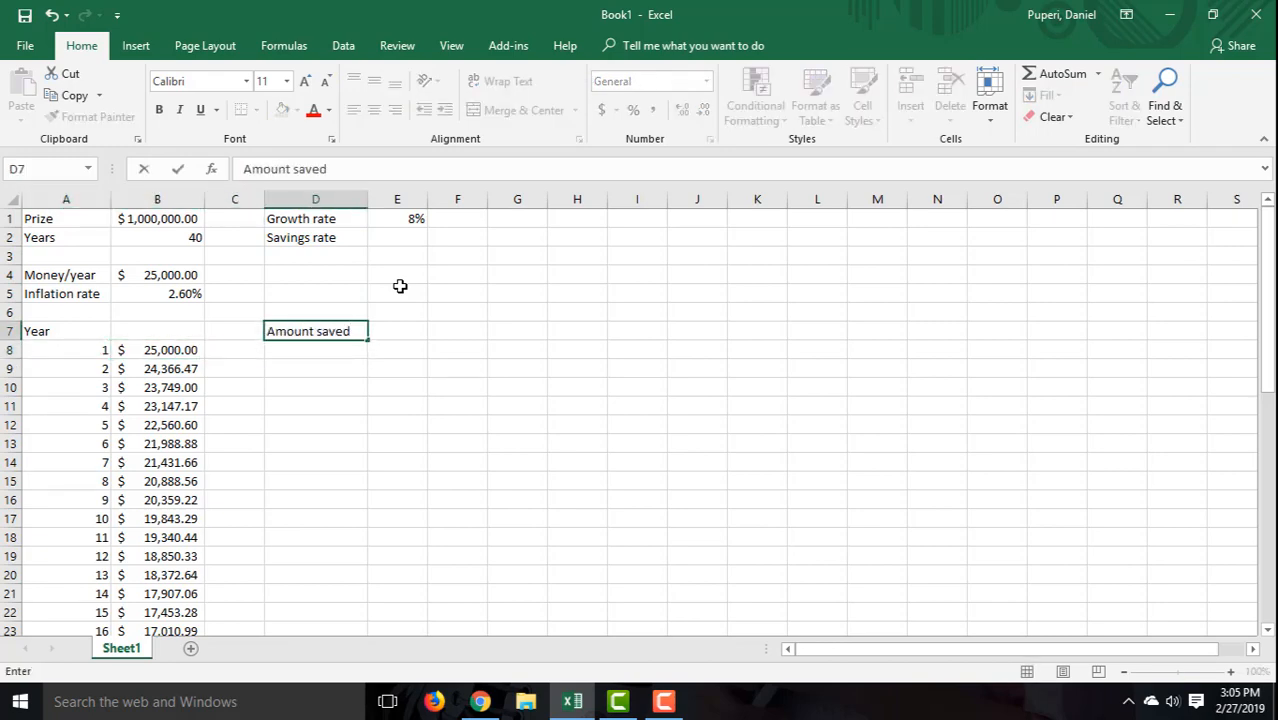
pyautogui.press('Return')
# Calculate the first year's savings in D8 with the absolute-reference formula =$B$4*$E$2
pyautogui.write('=')
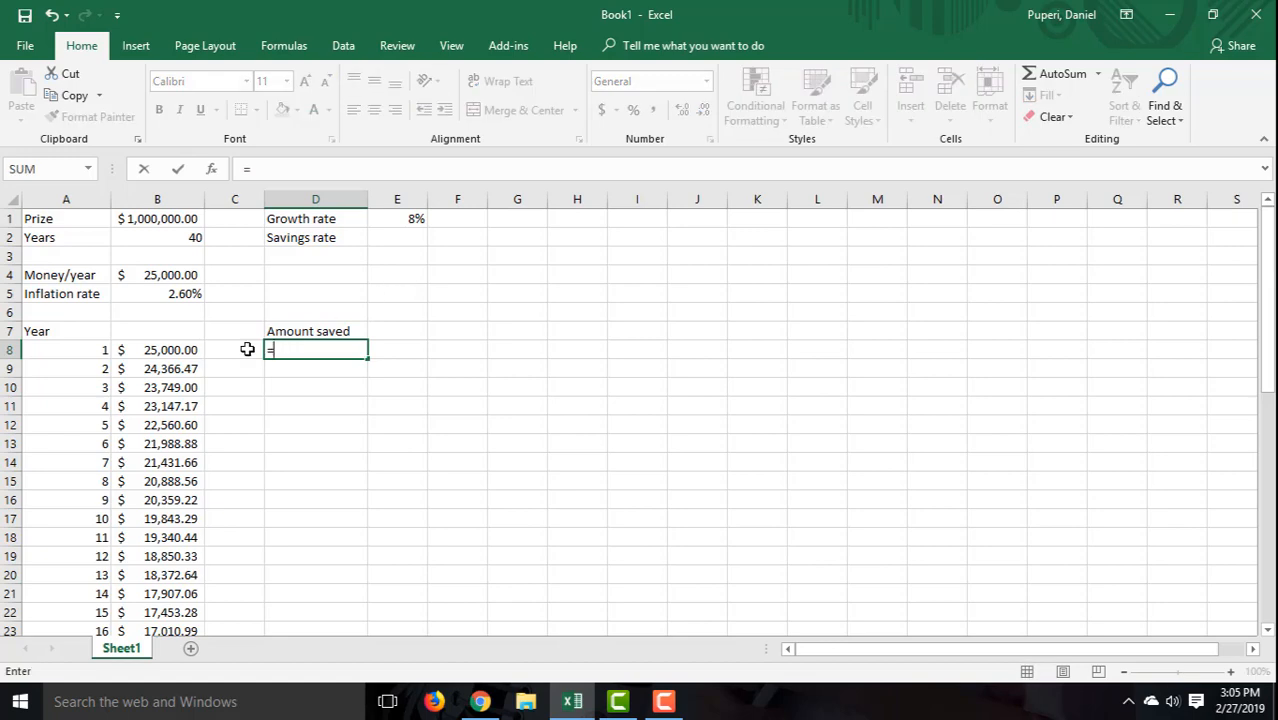
pyautogui.click(162, 275)
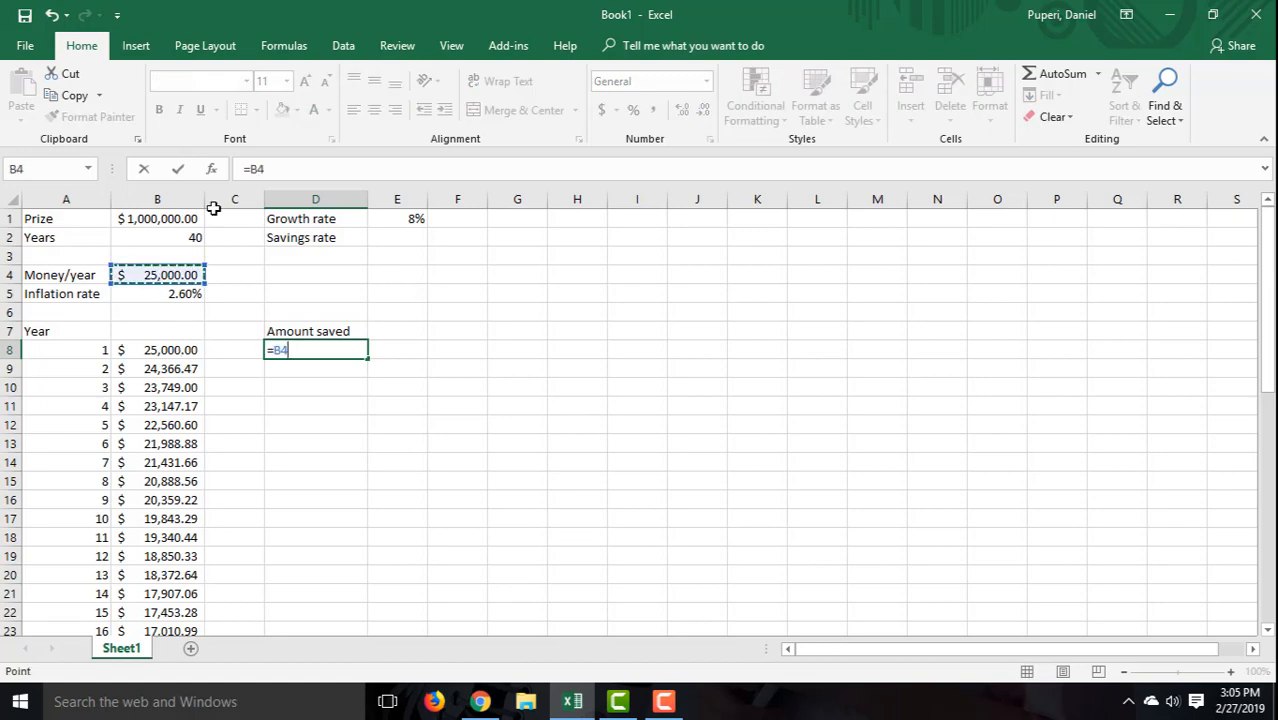
pyautogui.click(256, 168)
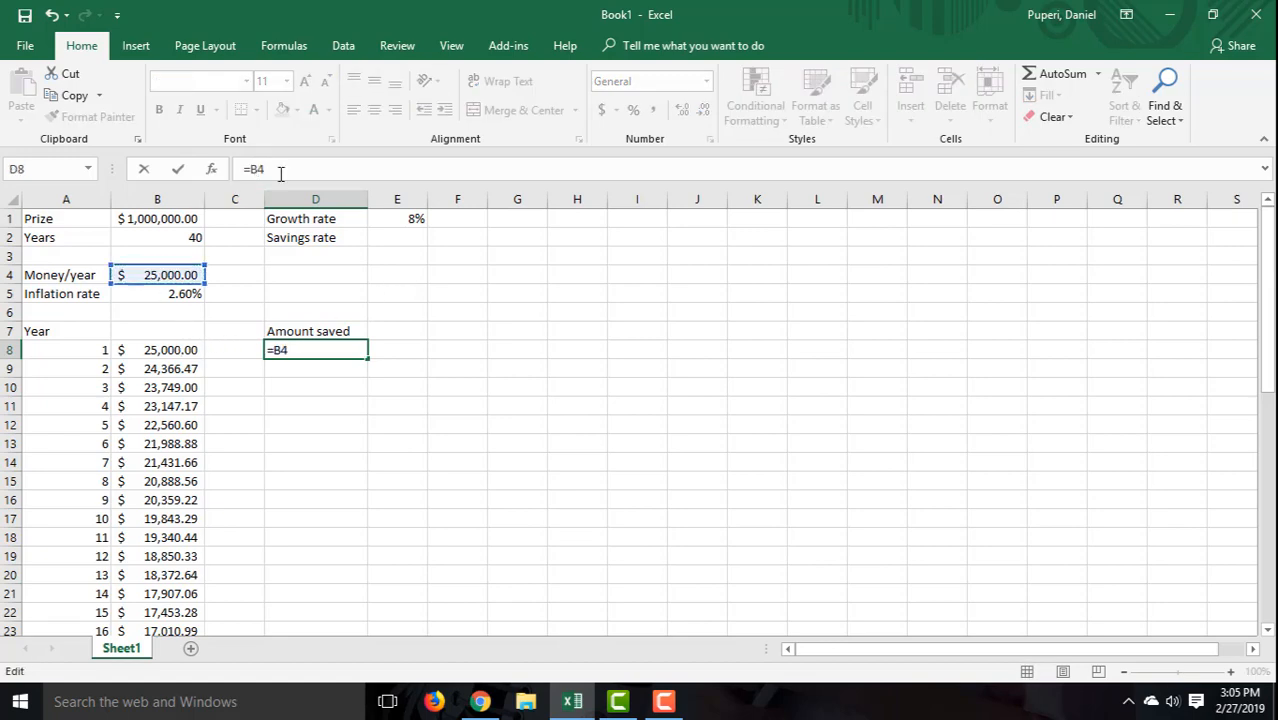
pyautogui.write('$')
pyautogui.press('Right')
pyautogui.write('$*')
pyautogui.press('BackSpace')
pyautogui.write('*')
pyautogui.click(405, 238)
pyautogui.click(305, 168)
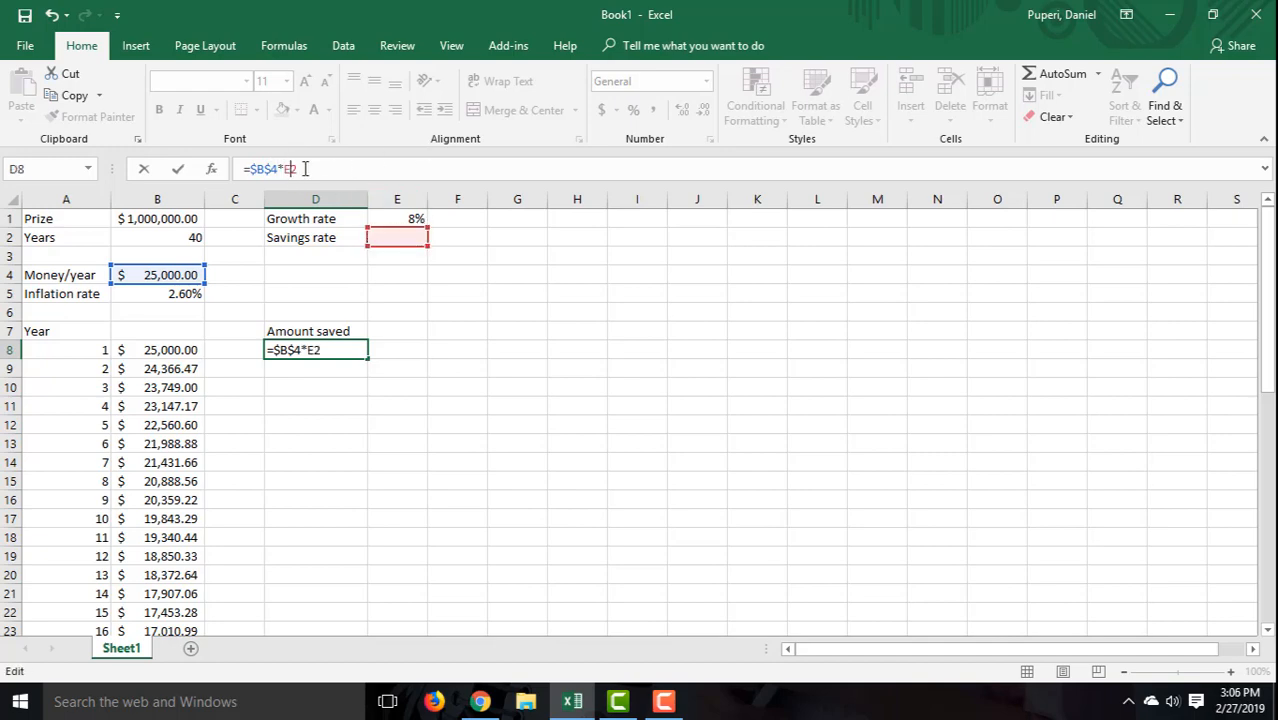
pyautogui.press('F4')
pyautogui.press('Return')
# Set the savings rate in E2 to 10%
pyautogui.press('Up')
pyautogui.press('Up')
pyautogui.click(407, 238)
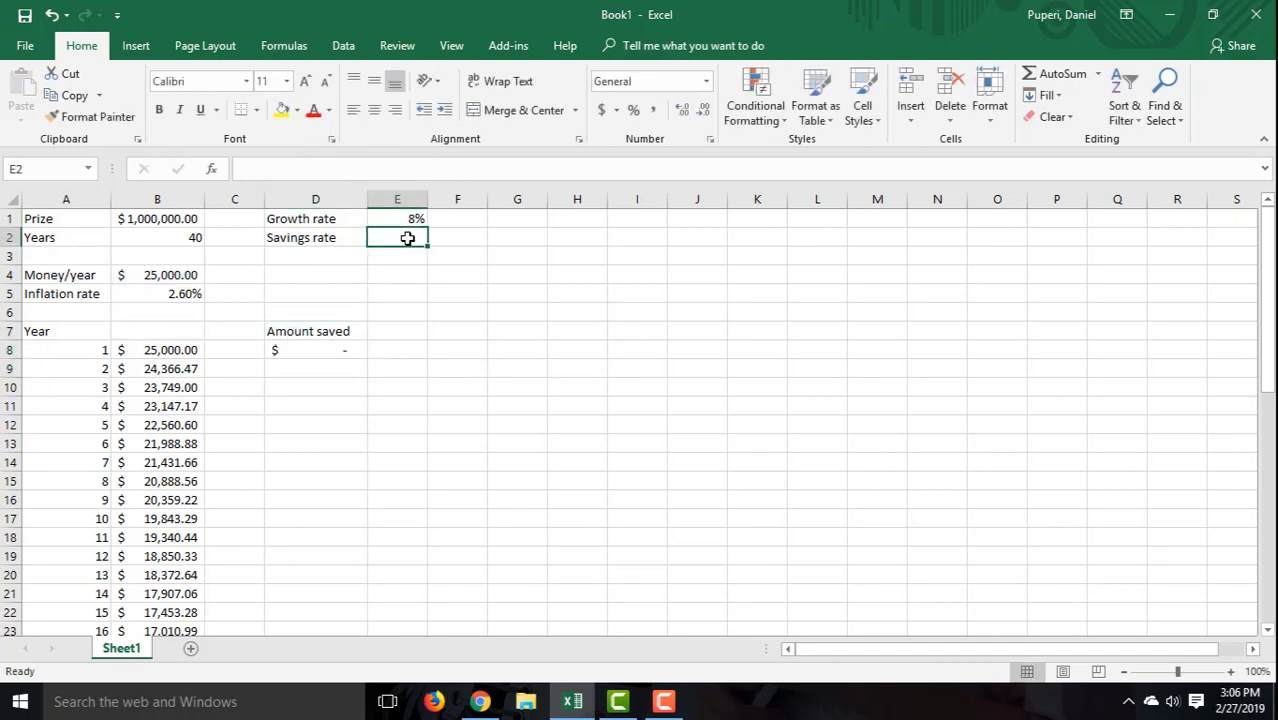
pyautogui.write('10')
pyautogui.press('Return')
pyautogui.press('Up')
pyautogui.write('10%')
pyautogui.press('Return')
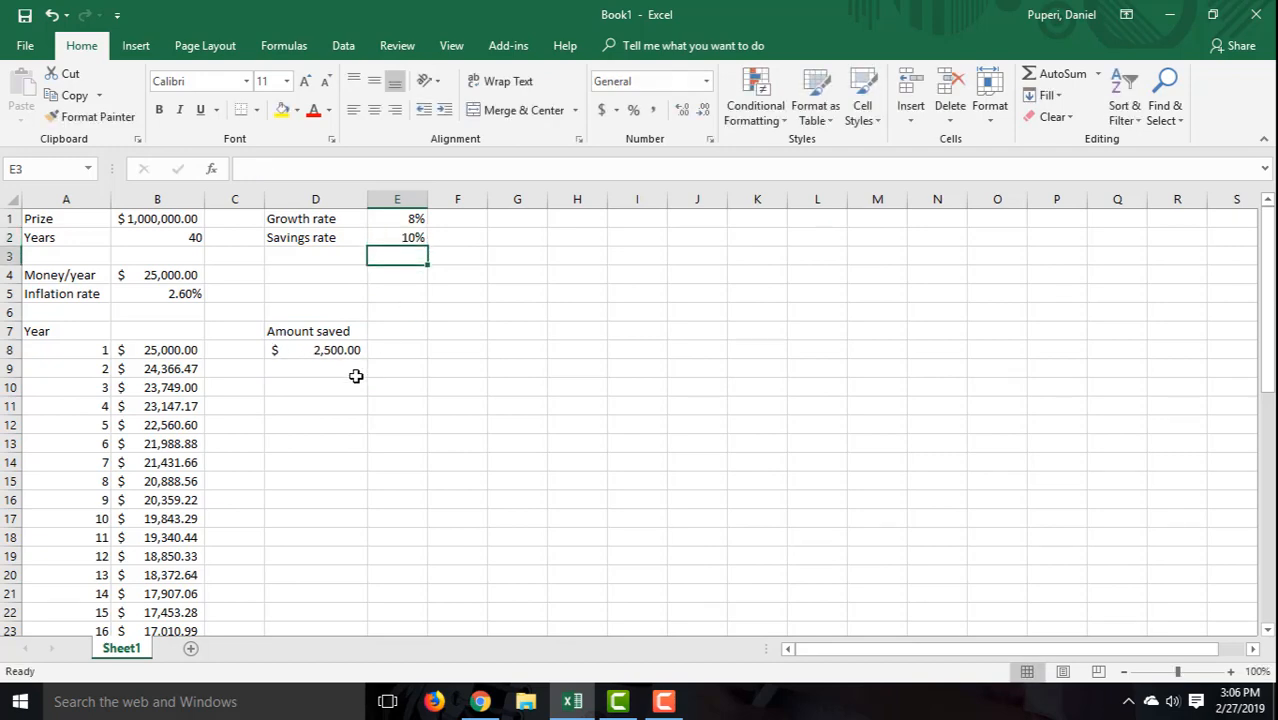
# Fill the amount saved formula from D8 down through D47 to cover all 40 years
pyautogui.click(338, 350)
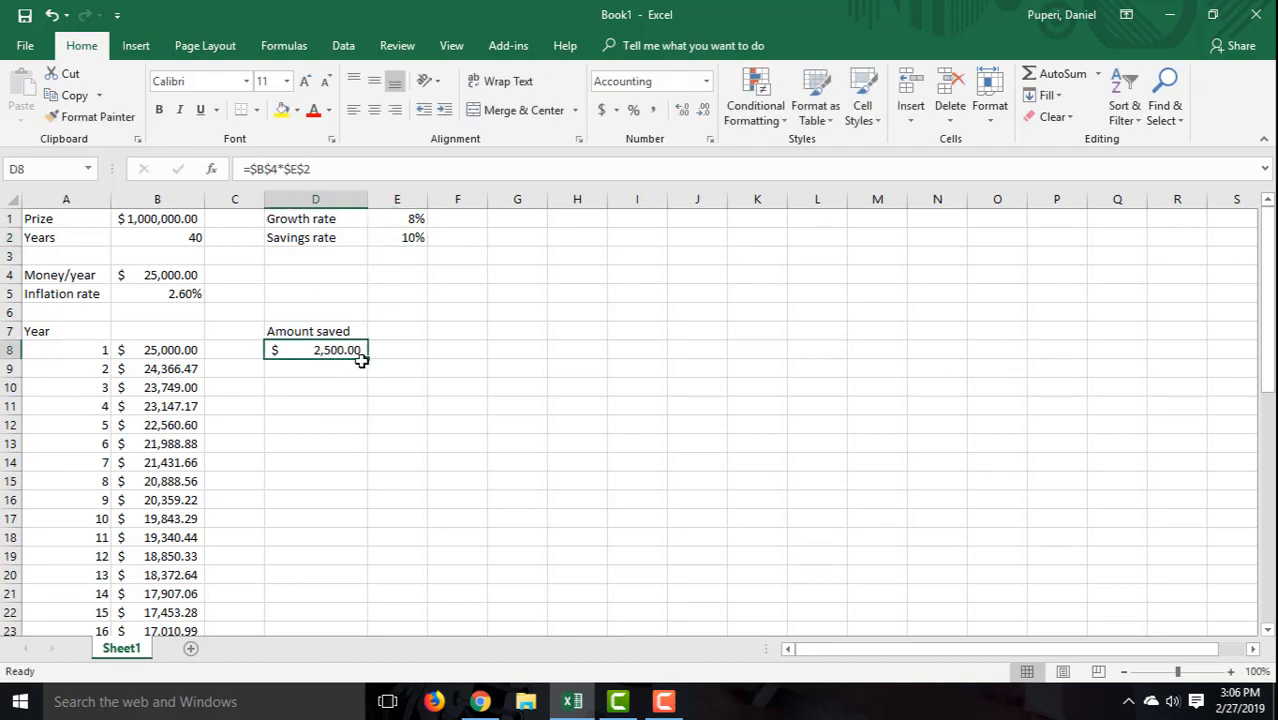
pyautogui.moveTo(368, 362); pyautogui.dragTo(370, 566)
pyautogui.scroll(10, 438, 518)
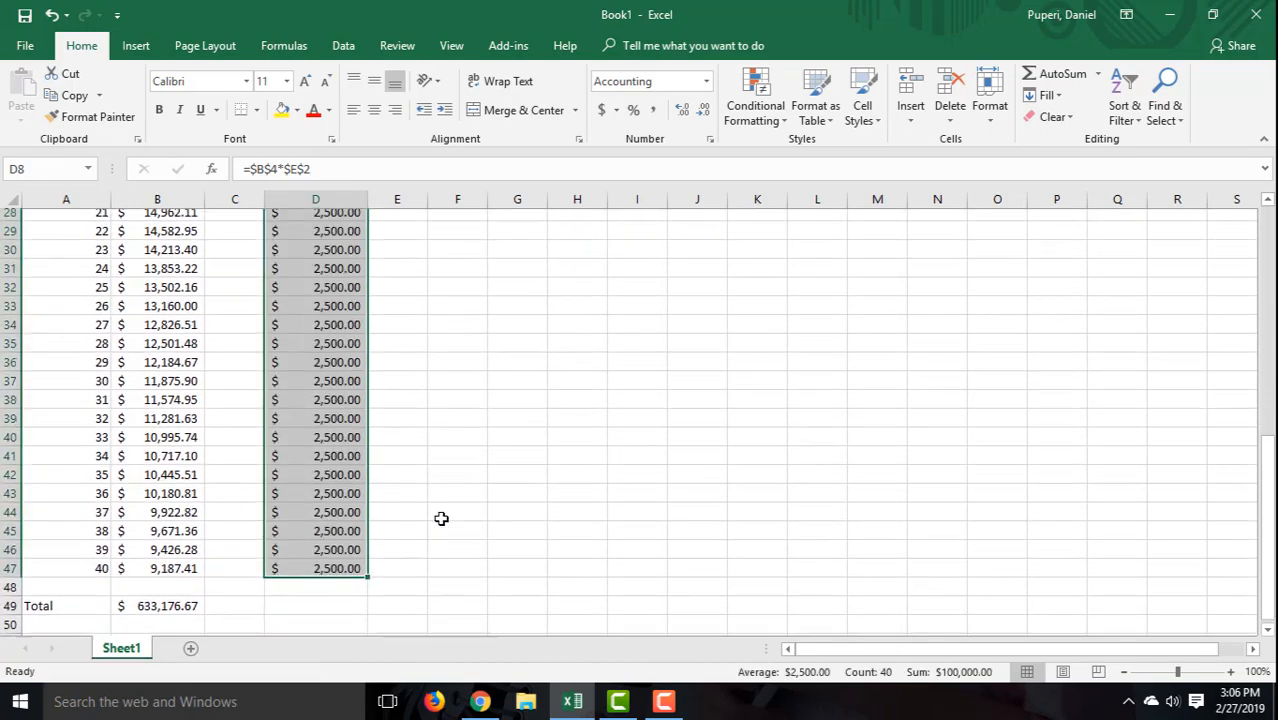
# Widen column E slightly and enter the heading "Interest earned" in E7
pyautogui.click(388, 336)
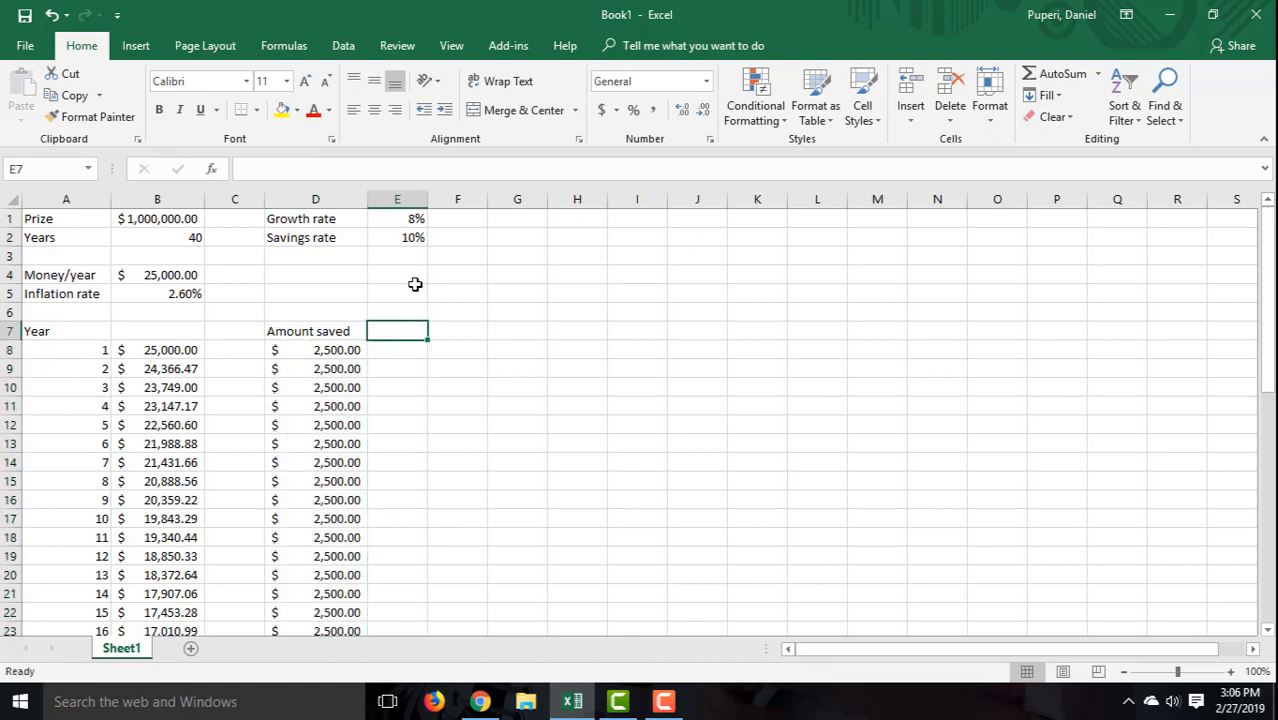
pyautogui.moveTo(428, 200); pyautogui.dragTo(450, 201)
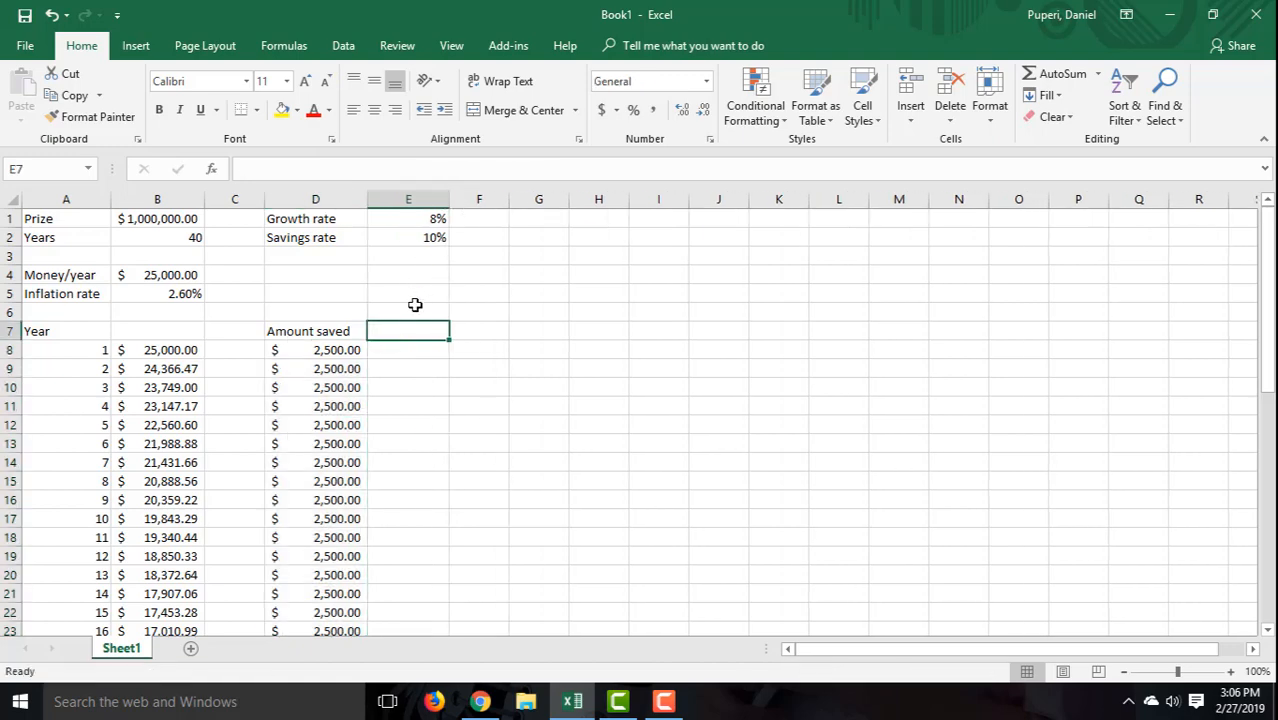
pyautogui.write('Inter')
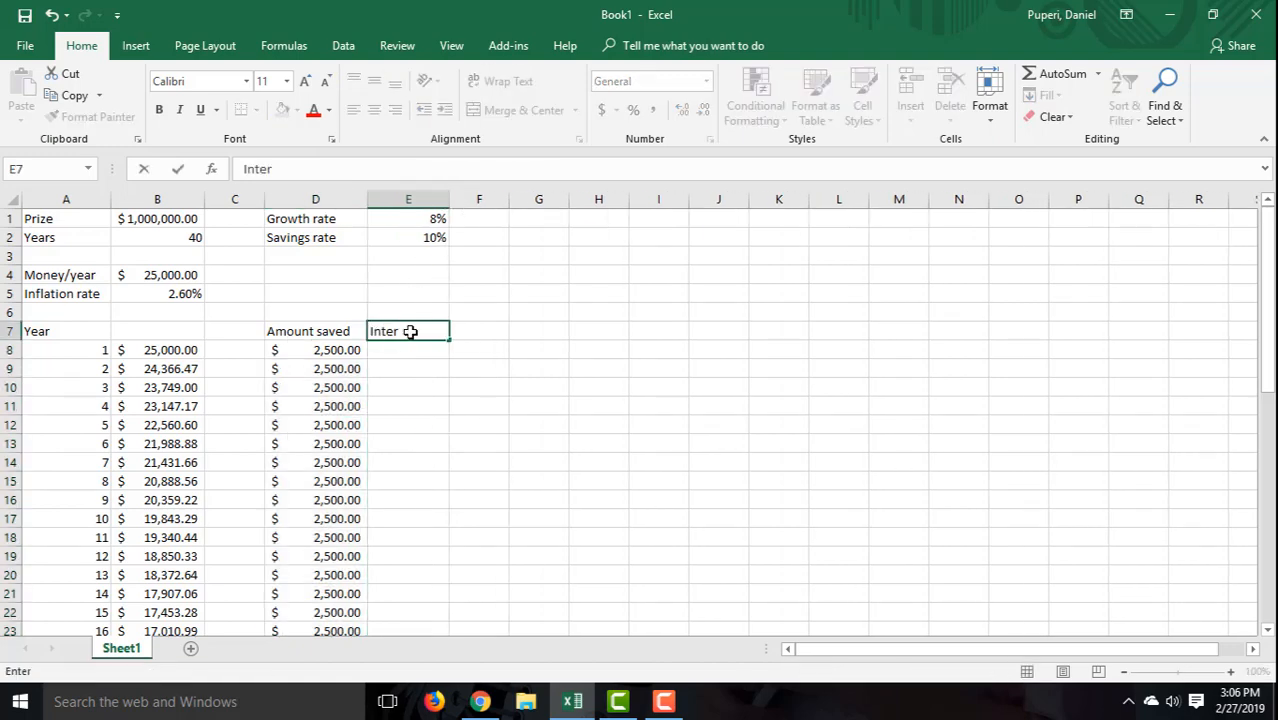
pyautogui.write('est earned')
pyautogui.press('Return')
pyautogui.click(410, 332)
pyautogui.press('Right')
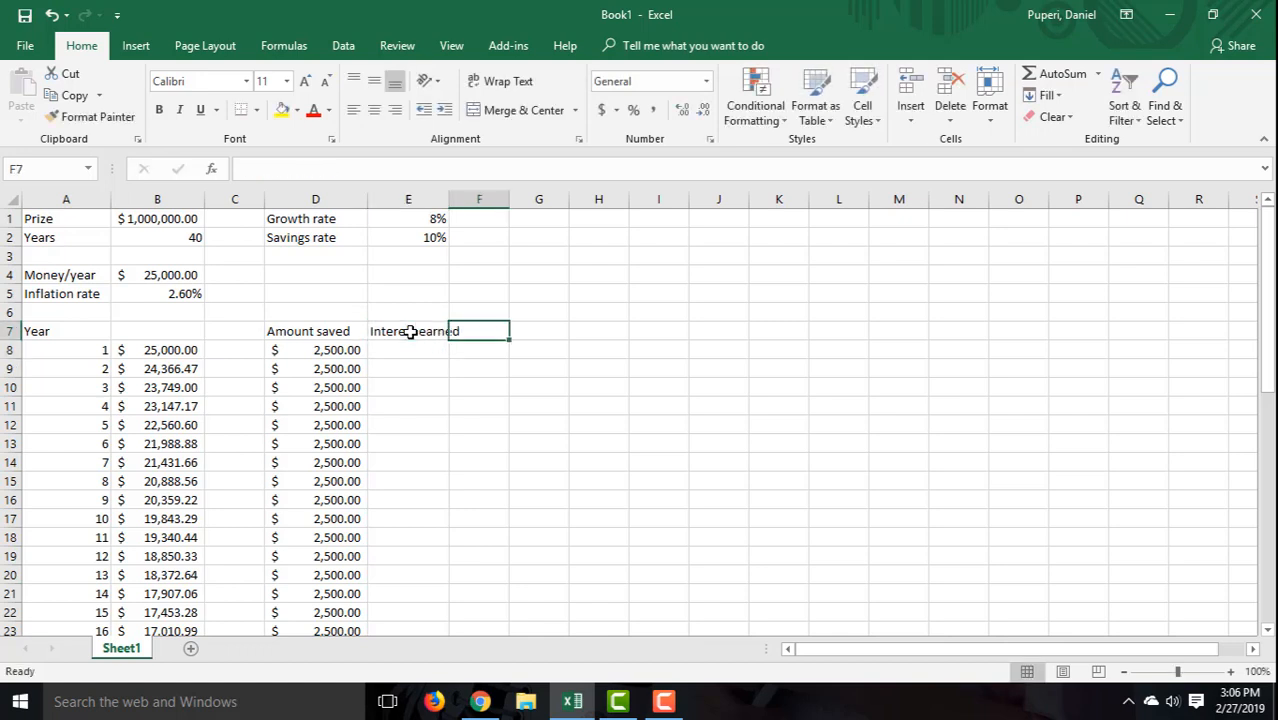
# Add the heading "Money in the bank" in F7 and widen columns E and F to fit their headings
pyautogui.moveTo(467, 206); pyautogui.dragTo(497, 206)
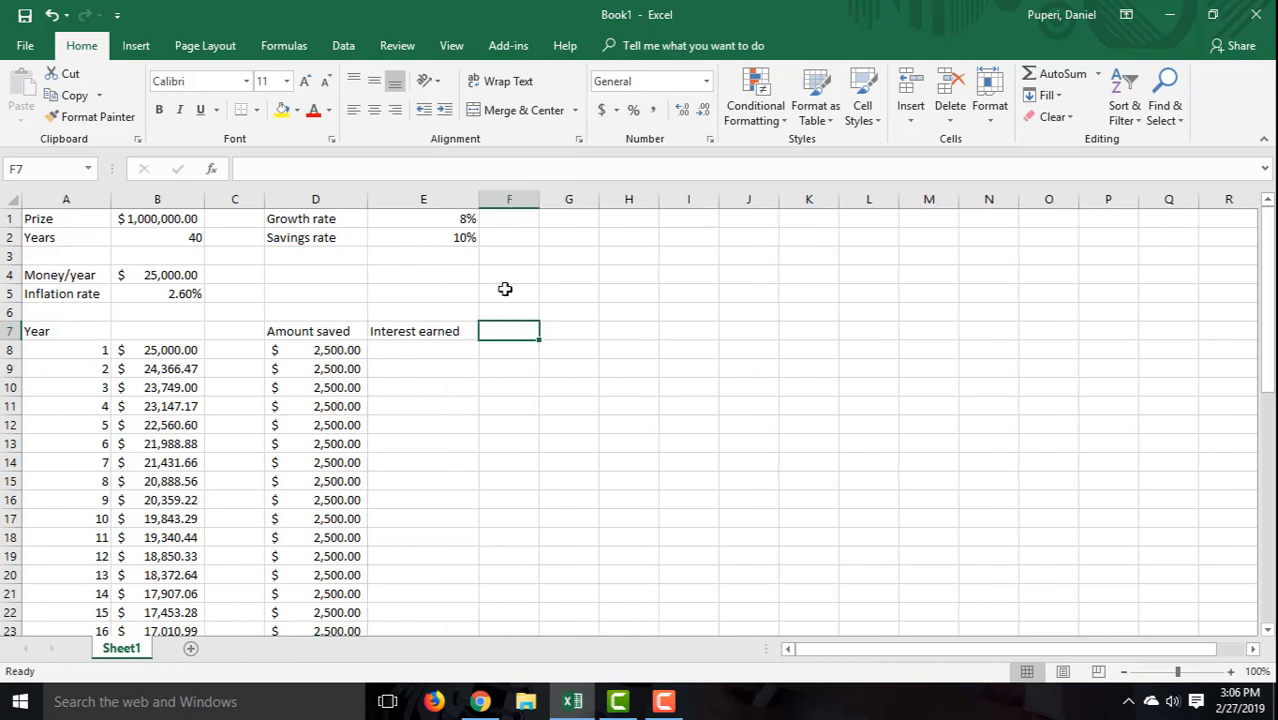
pyautogui.write('Money')
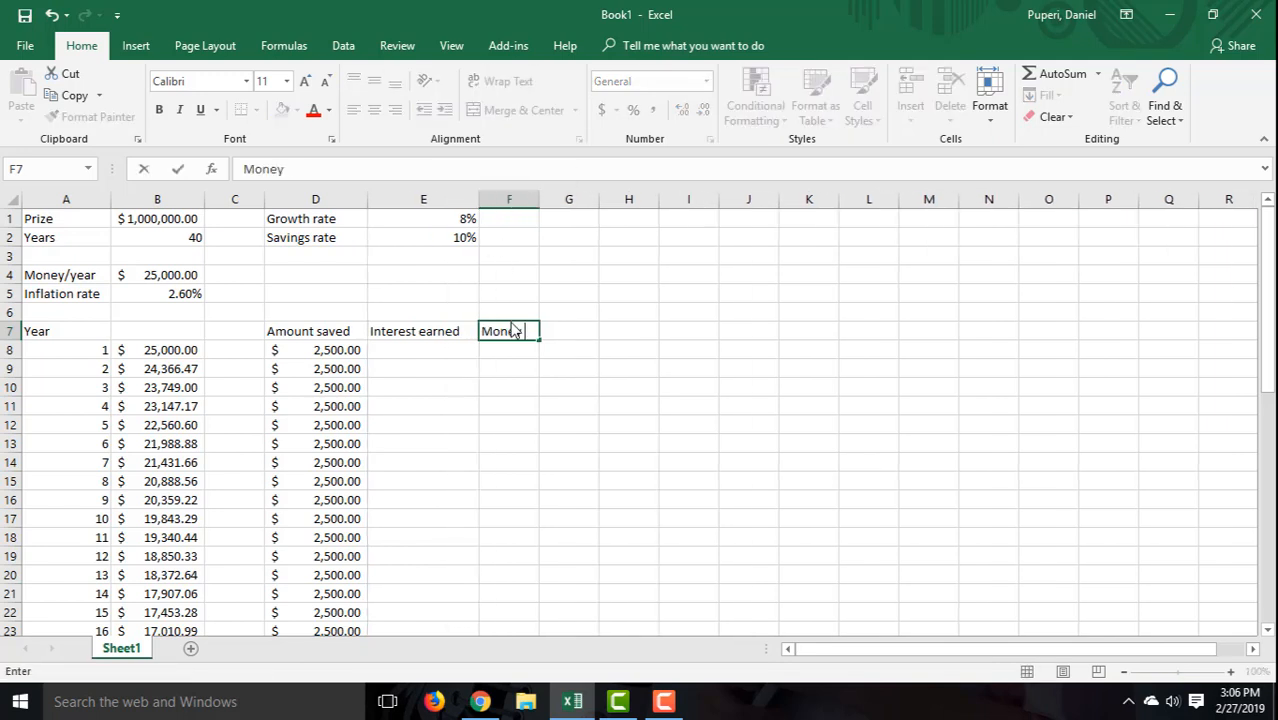
pyautogui.write(' in the bank')
pyautogui.press('Return')
pyautogui.click(512, 331)
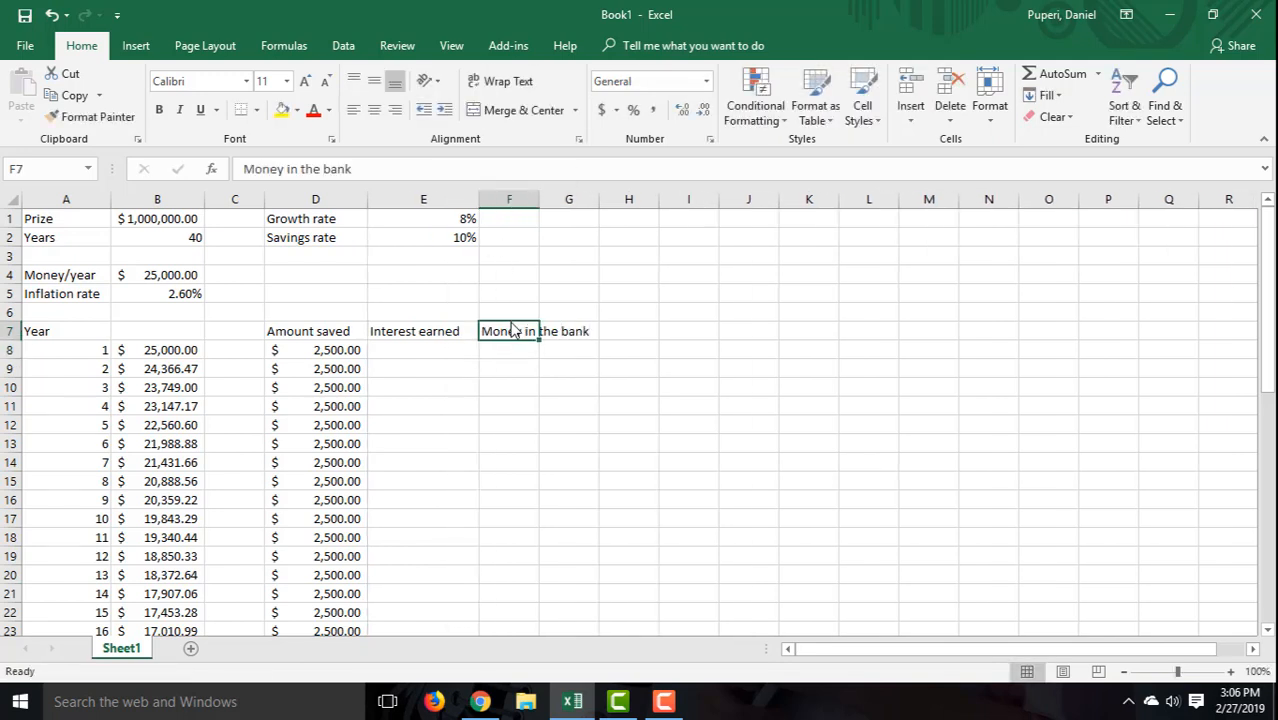
pyautogui.moveTo(539, 199); pyautogui.dragTo(600, 199)
# Check the first-year interest rule in the Canvas quiz in Chrome, then enter 0 in E8 in Excel with accounting format
pyautogui.click(451, 348)
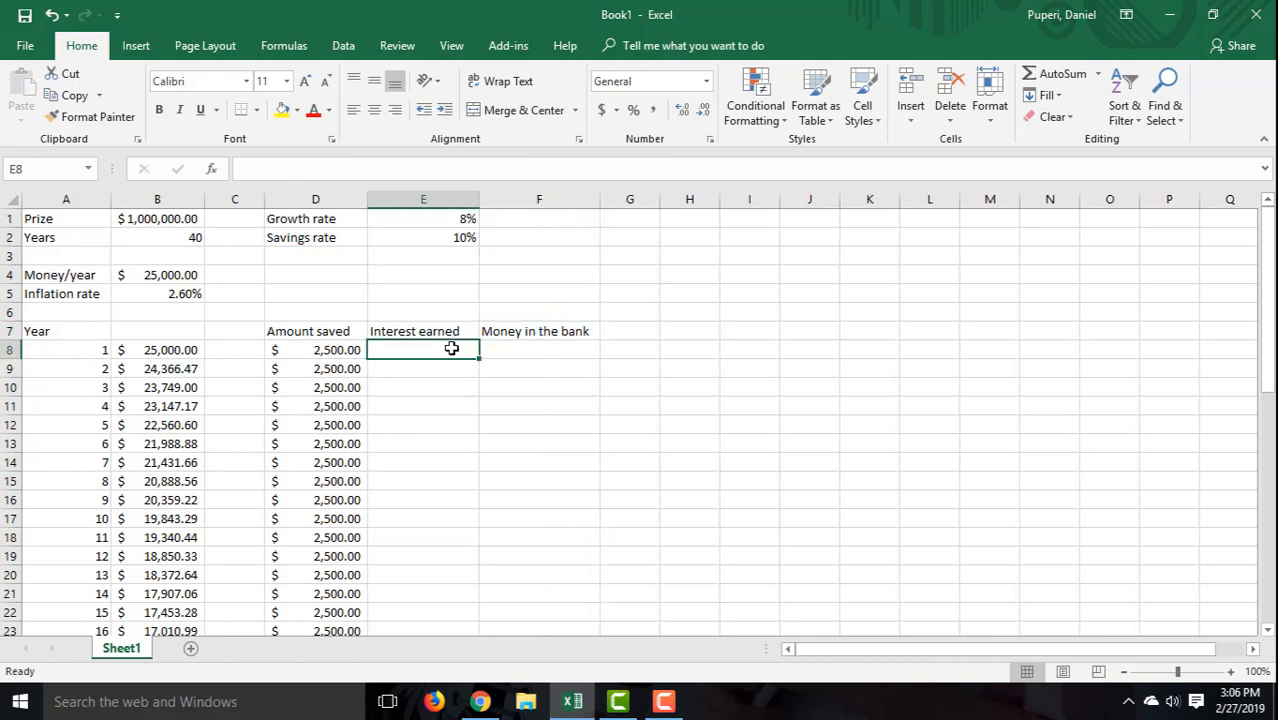
pyautogui.click(480, 701)
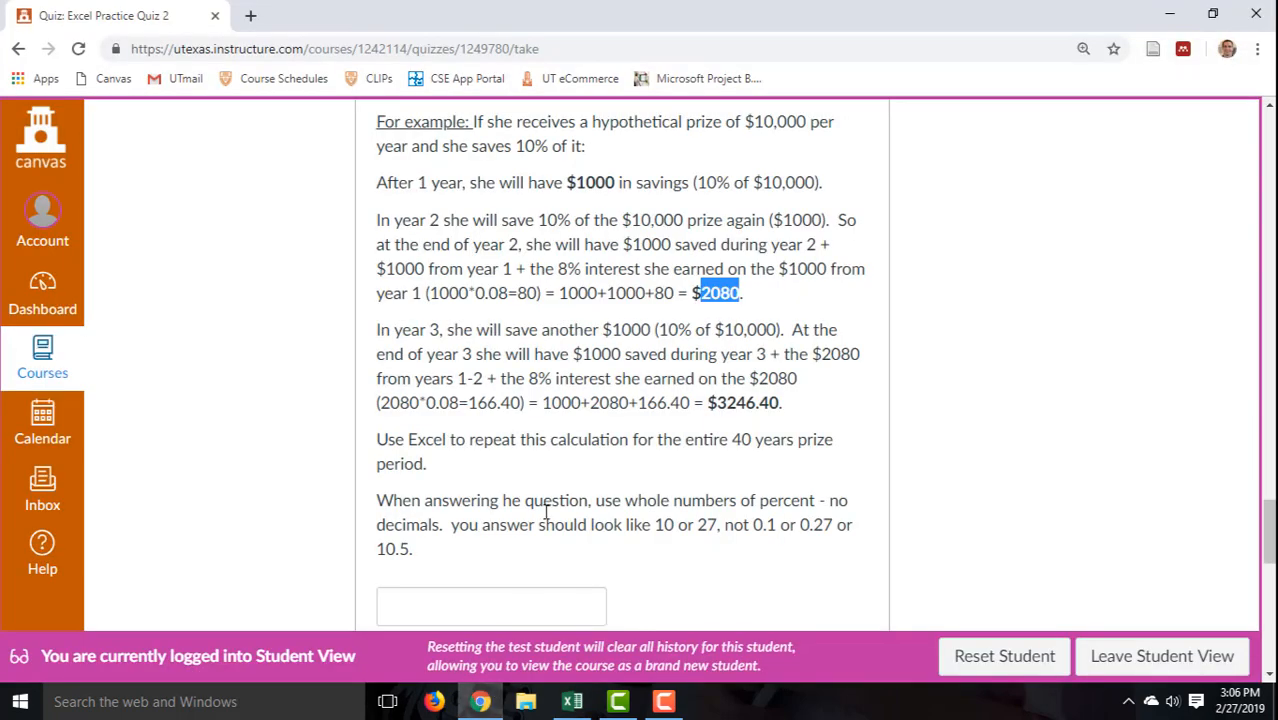
pyautogui.click(605, 292)
pyautogui.scroll(2, 610, 290)
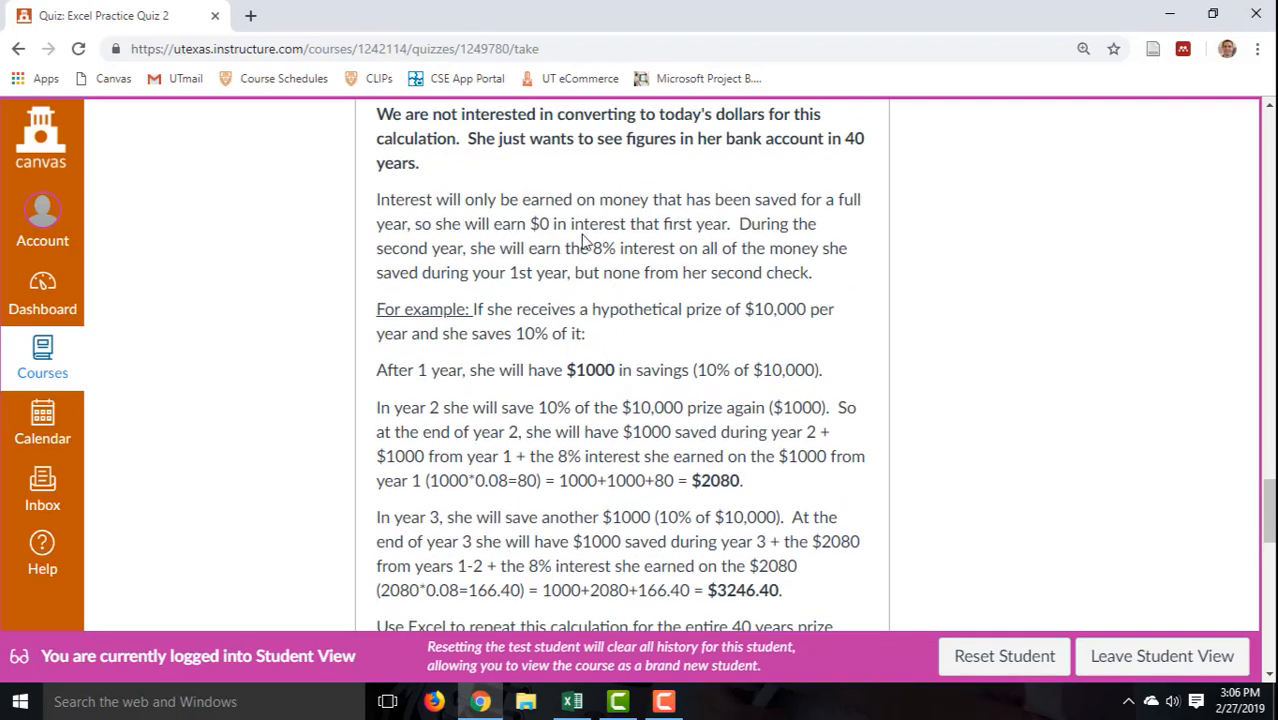
pyautogui.click(572, 701)
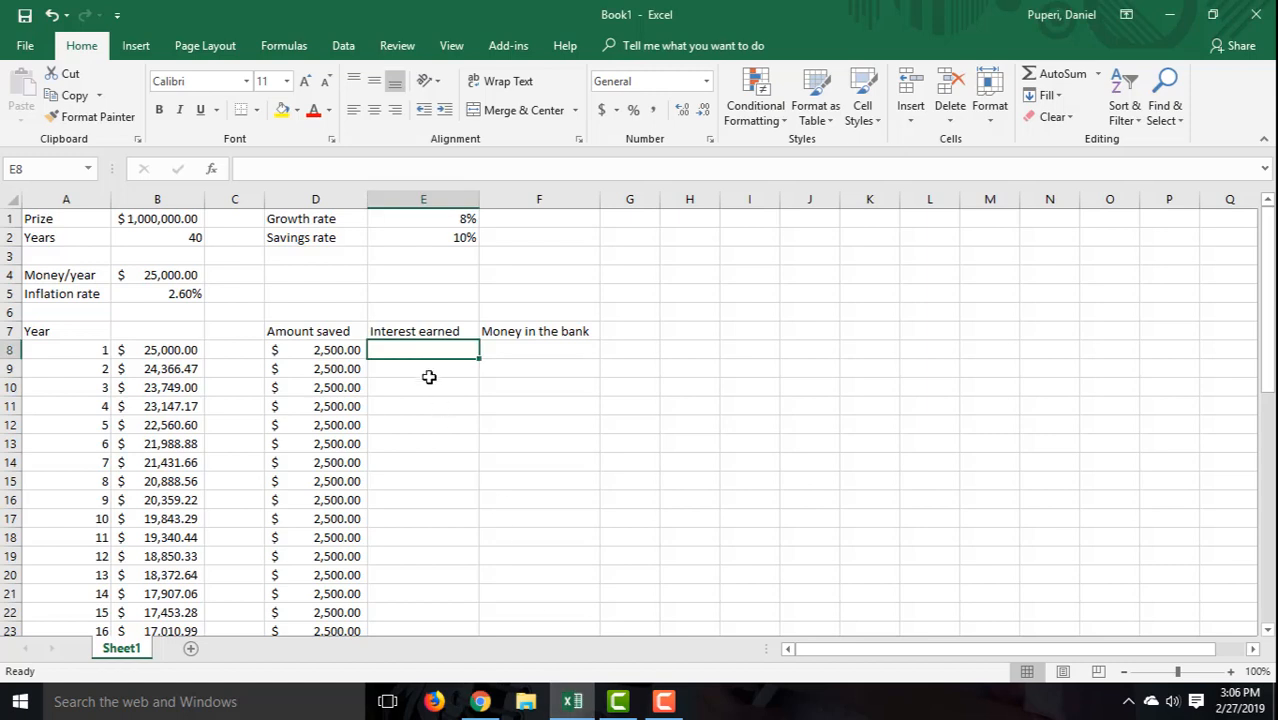
pyautogui.write('0')
pyautogui.press('Return')
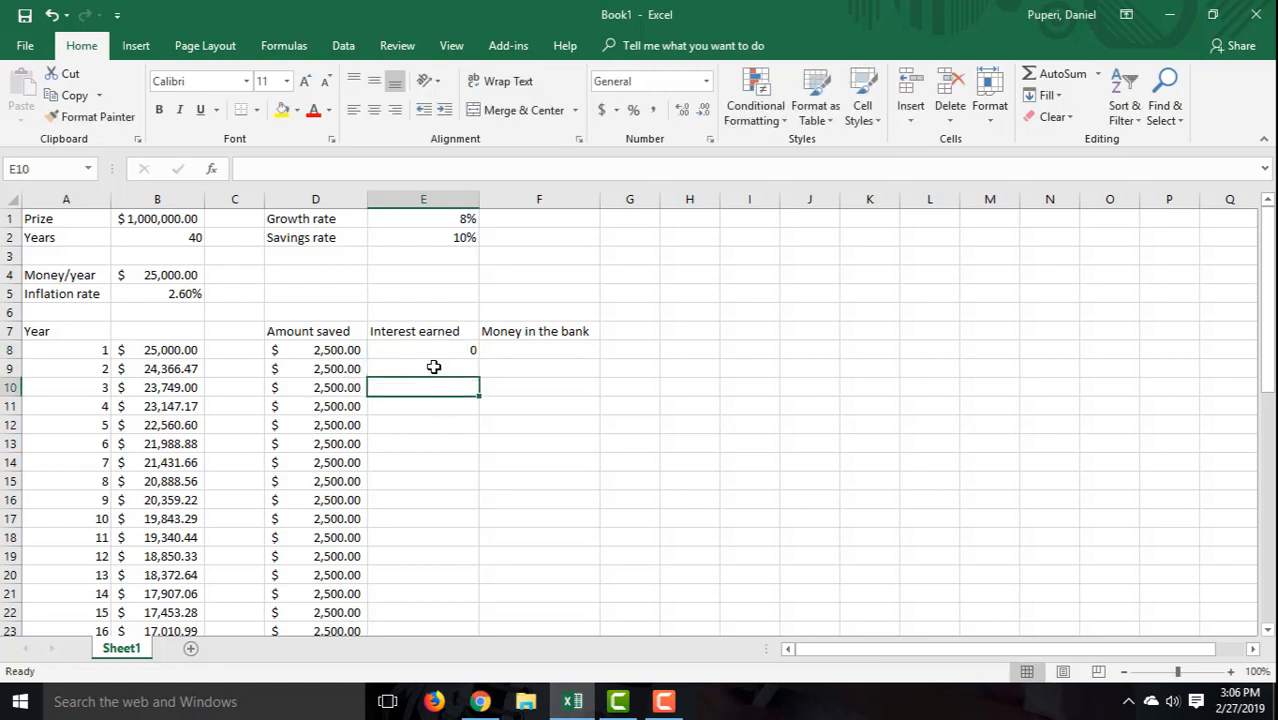
pyautogui.click(445, 347)
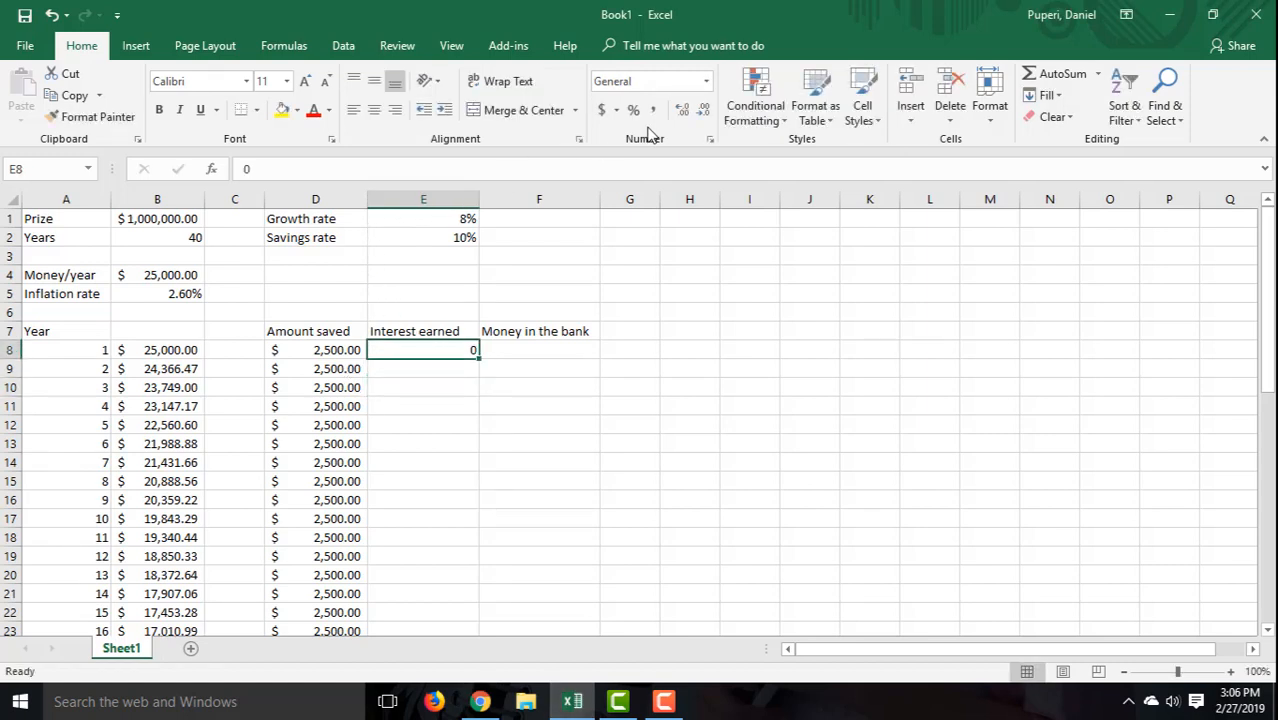
pyautogui.click(601, 110)
# Calculate the first year's money in the bank in F8 with the formula =D8+E8
pyautogui.click(540, 350)
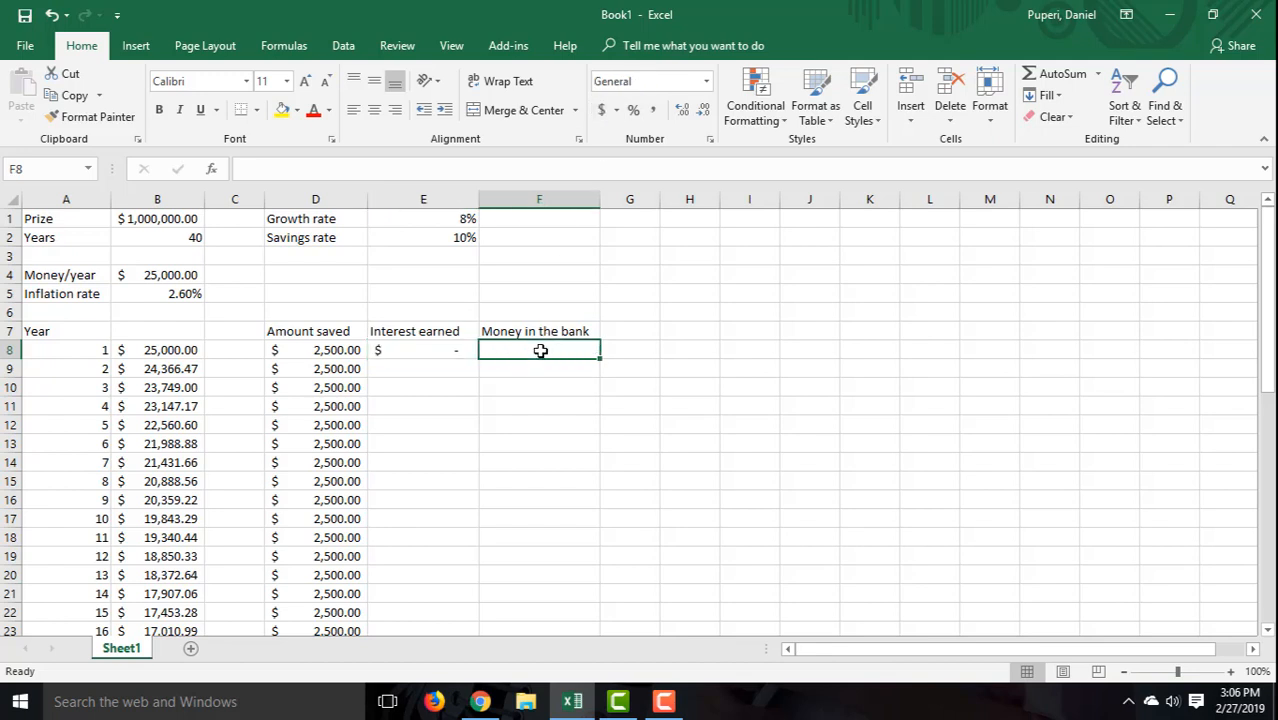
pyautogui.write('=')
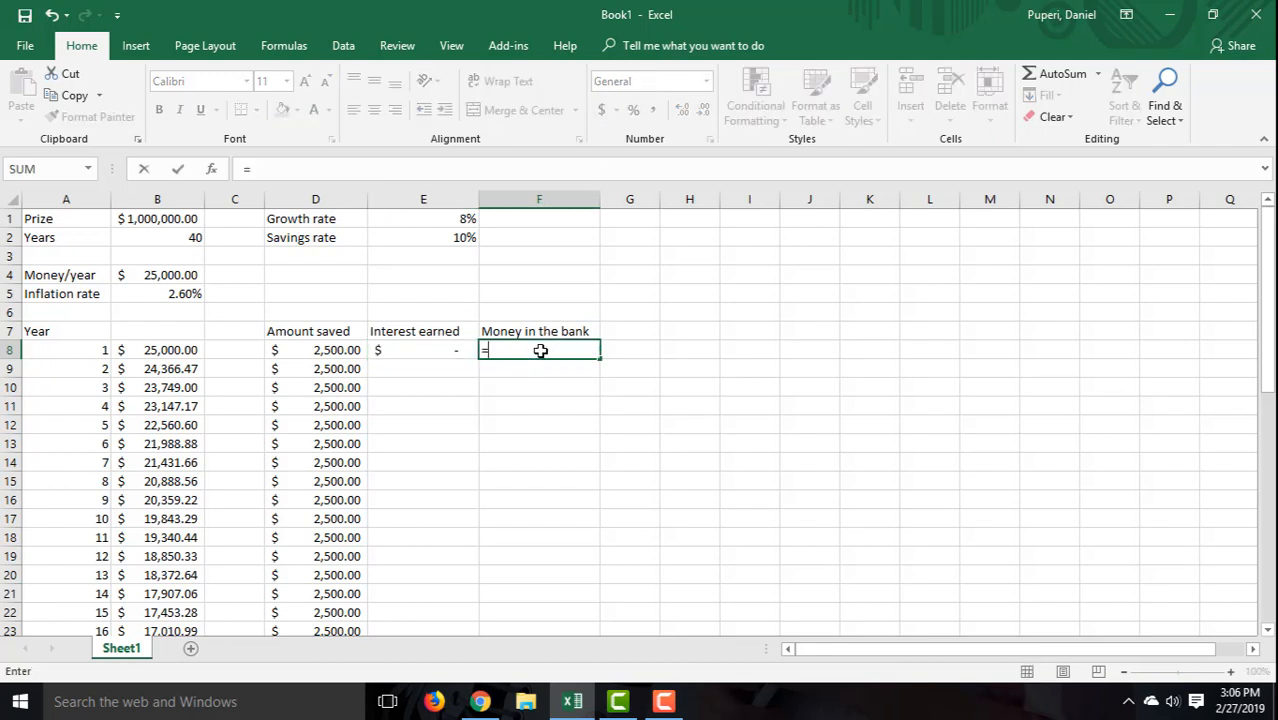
pyautogui.click(328, 350)
pyautogui.write('+')
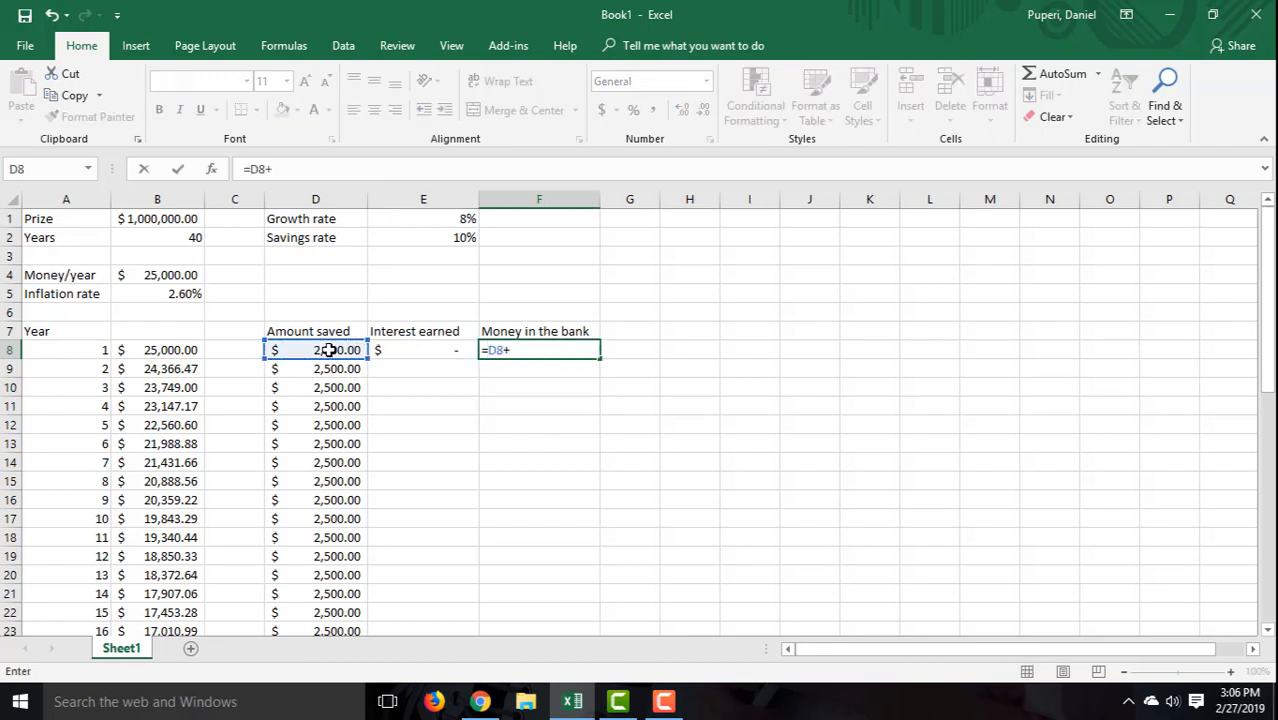
pyautogui.click(397, 349)
pyautogui.press('Return')
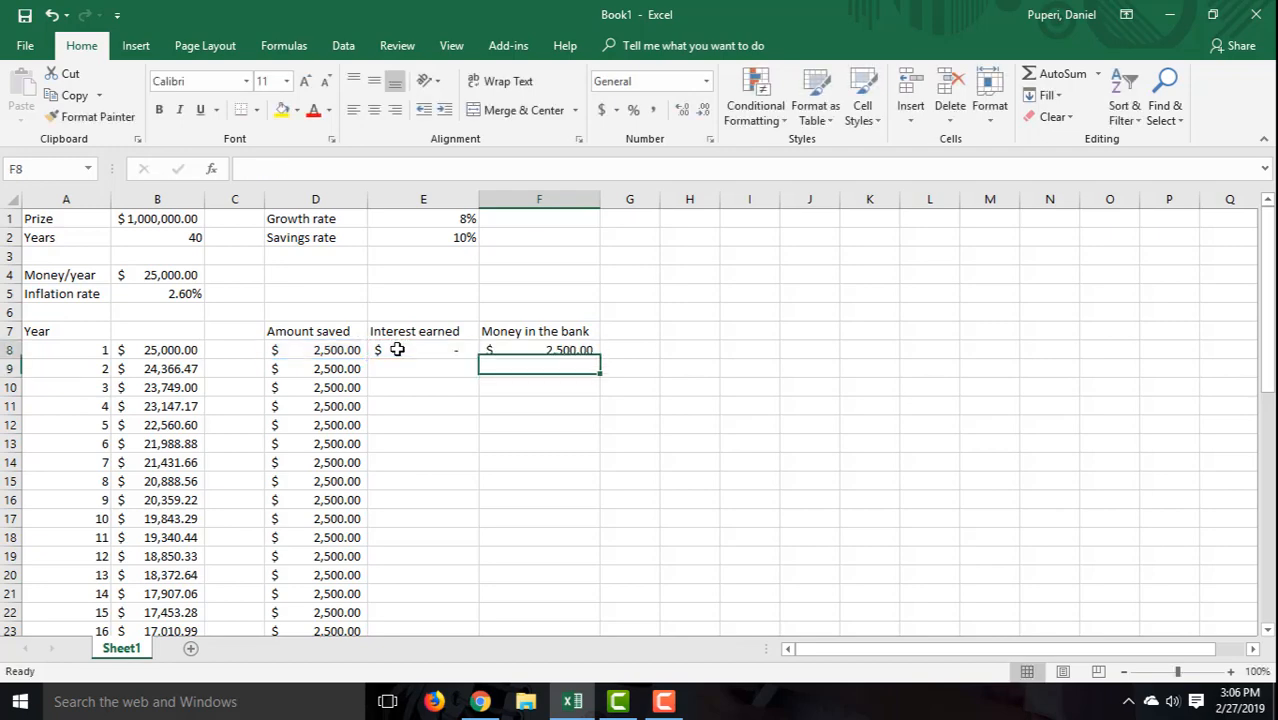
# Calculate the second year's interest in E9 with the formula =F8*E1
pyautogui.click(397, 349)
pyautogui.press('Return')
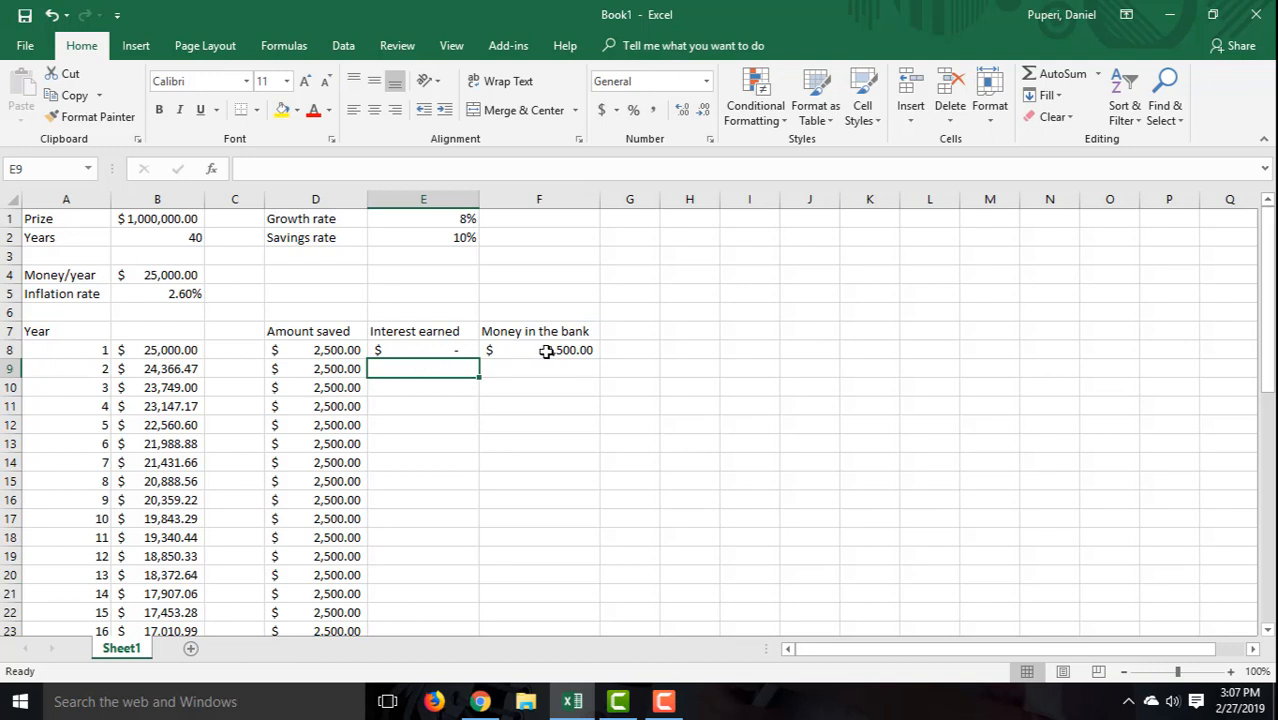
pyautogui.write('=')
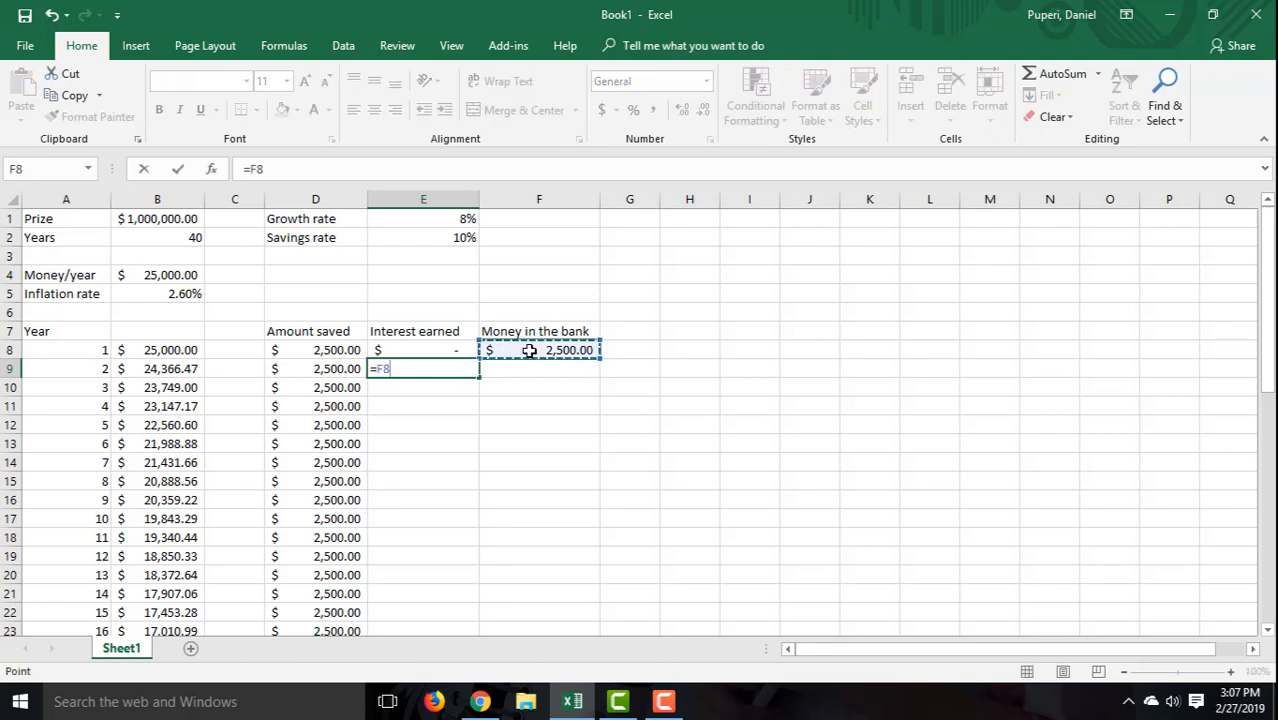
pyautogui.write('*')
pyautogui.click(430, 220)
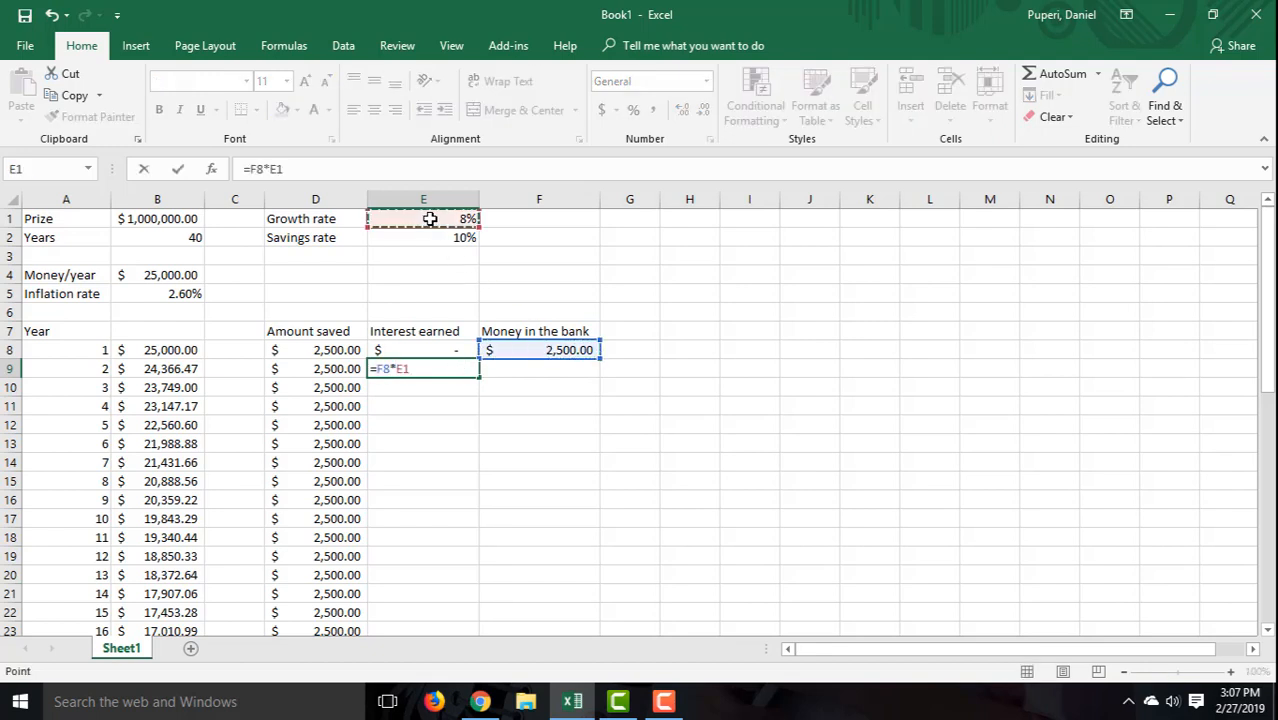
pyautogui.hotkey('ctrl', 'Return')
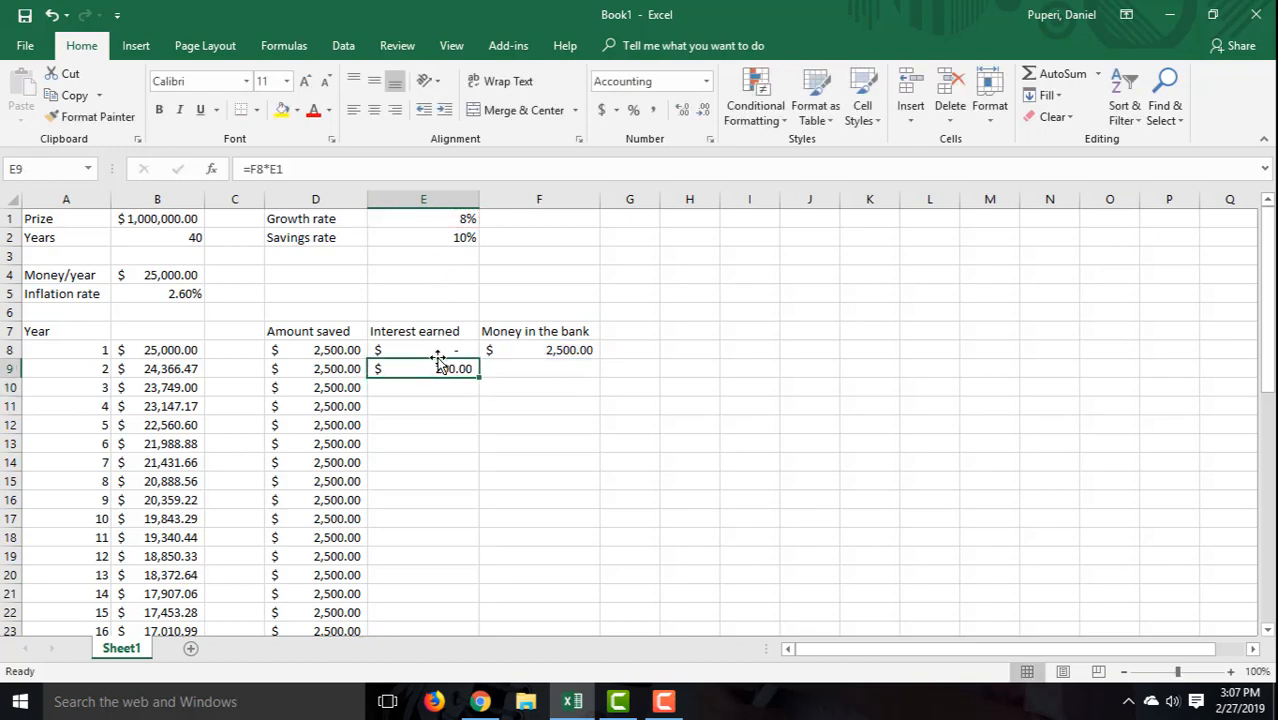
# Calculate the second year's money in the bank in F9 with the formula =D9+E9+F8
pyautogui.click(540, 352)
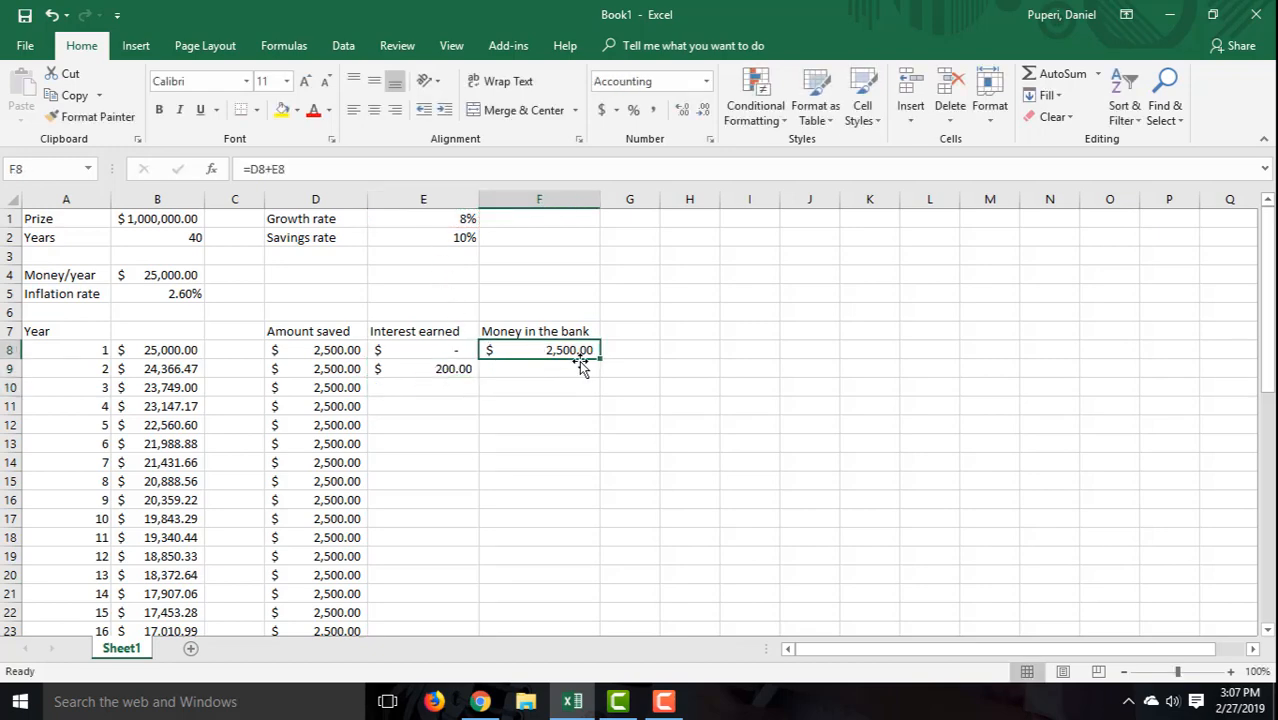
pyautogui.click(557, 370)
pyautogui.write('=')
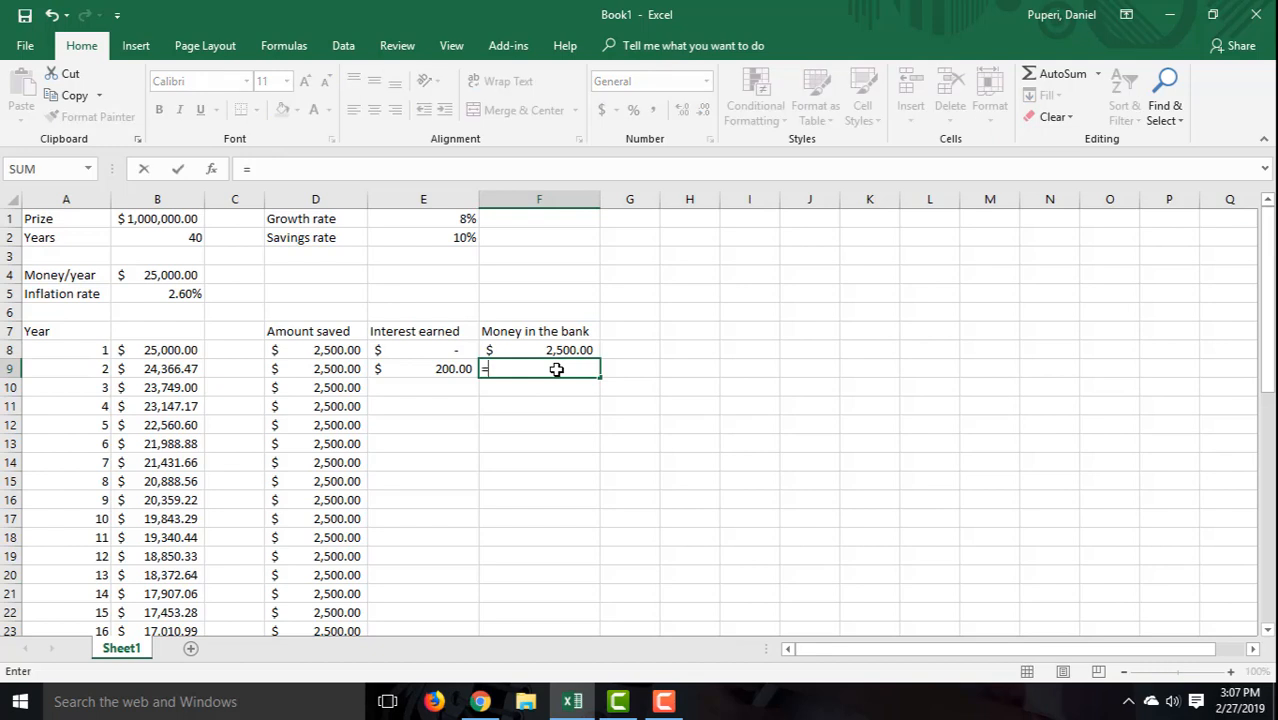
pyautogui.click(328, 371)
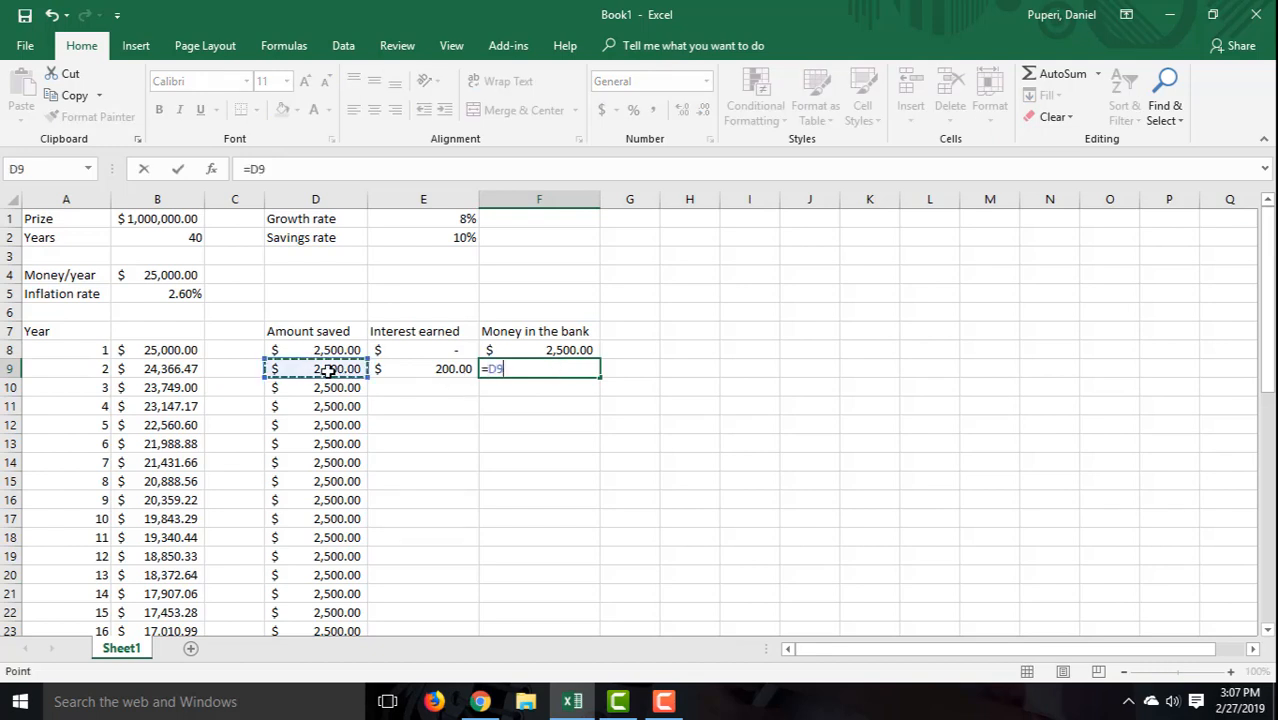
pyautogui.write('+')
pyautogui.click(406, 370)
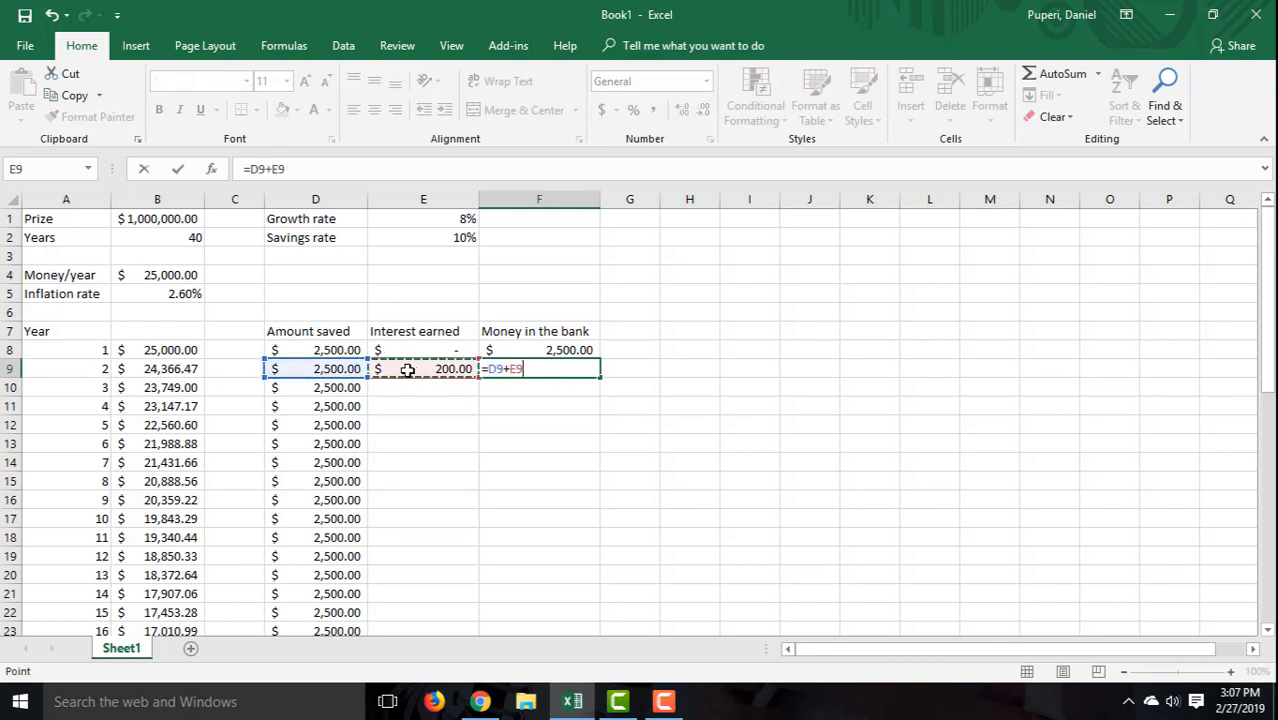
pyautogui.write('+')
pyautogui.click(518, 351)
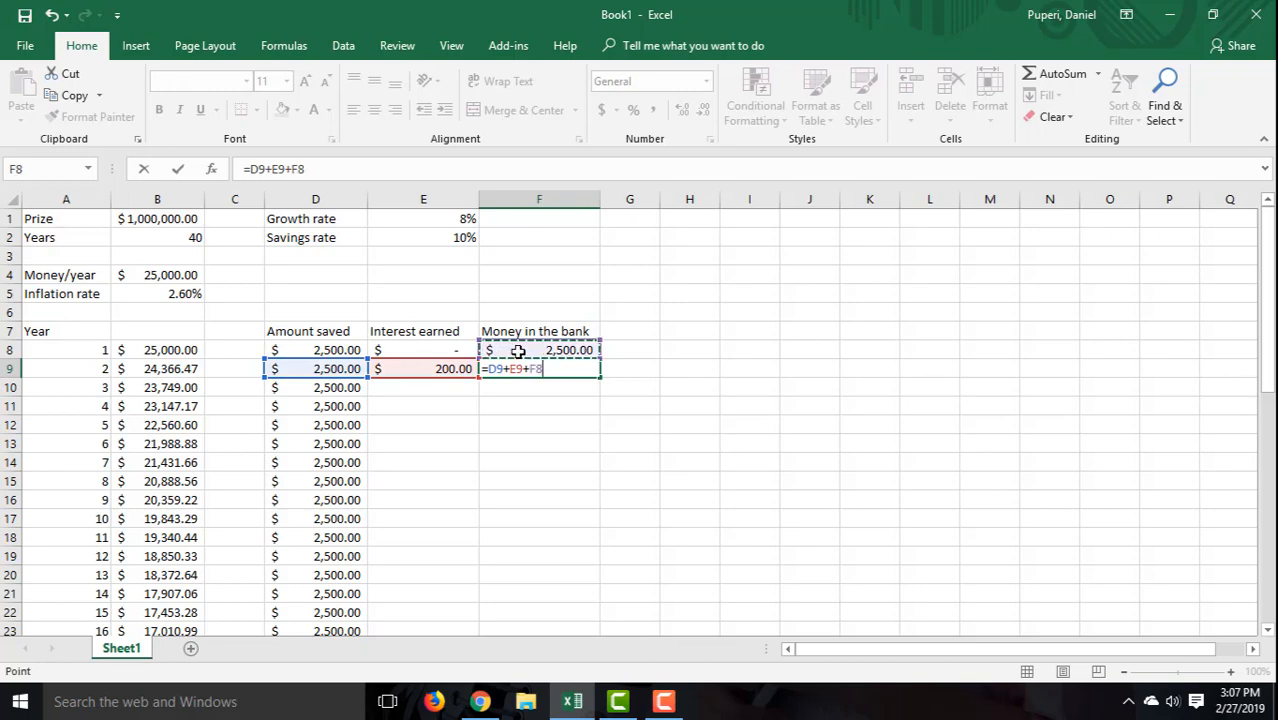
pyautogui.press('Return')
# Fill the interest and money in the bank formulas from E9:F9 down through row 47
pyautogui.click(568, 458)
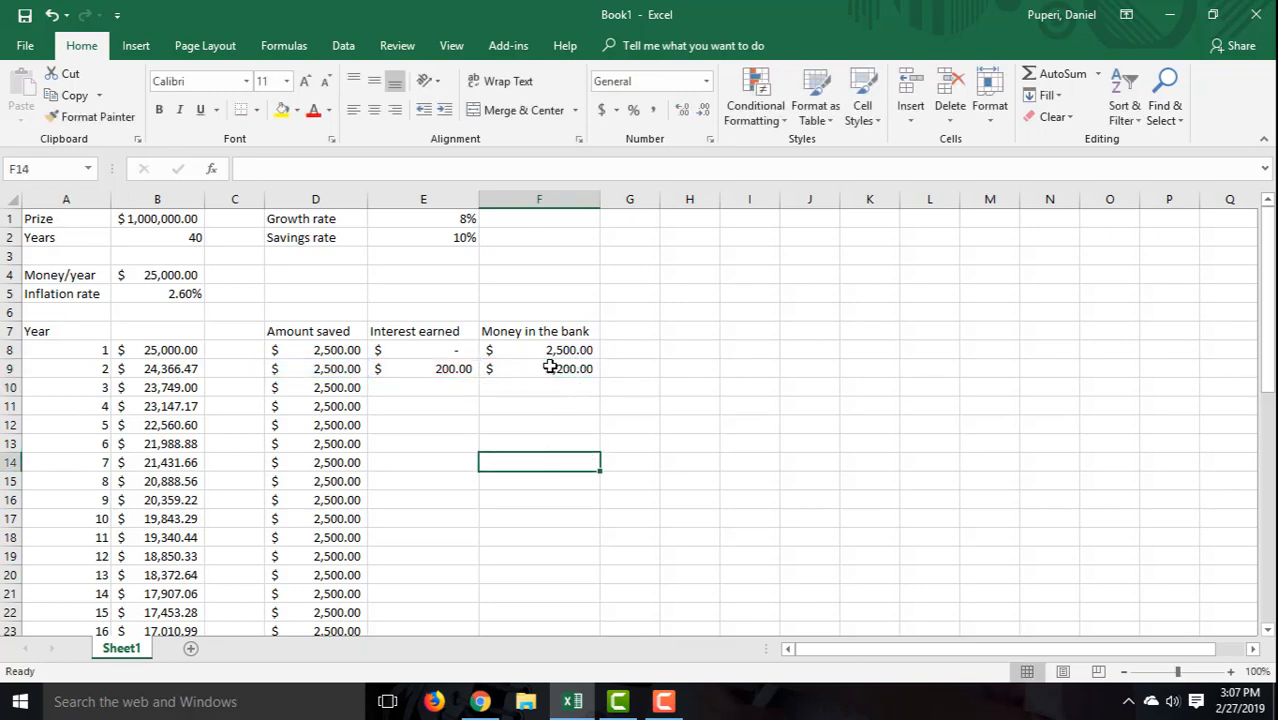
pyautogui.click(555, 366)
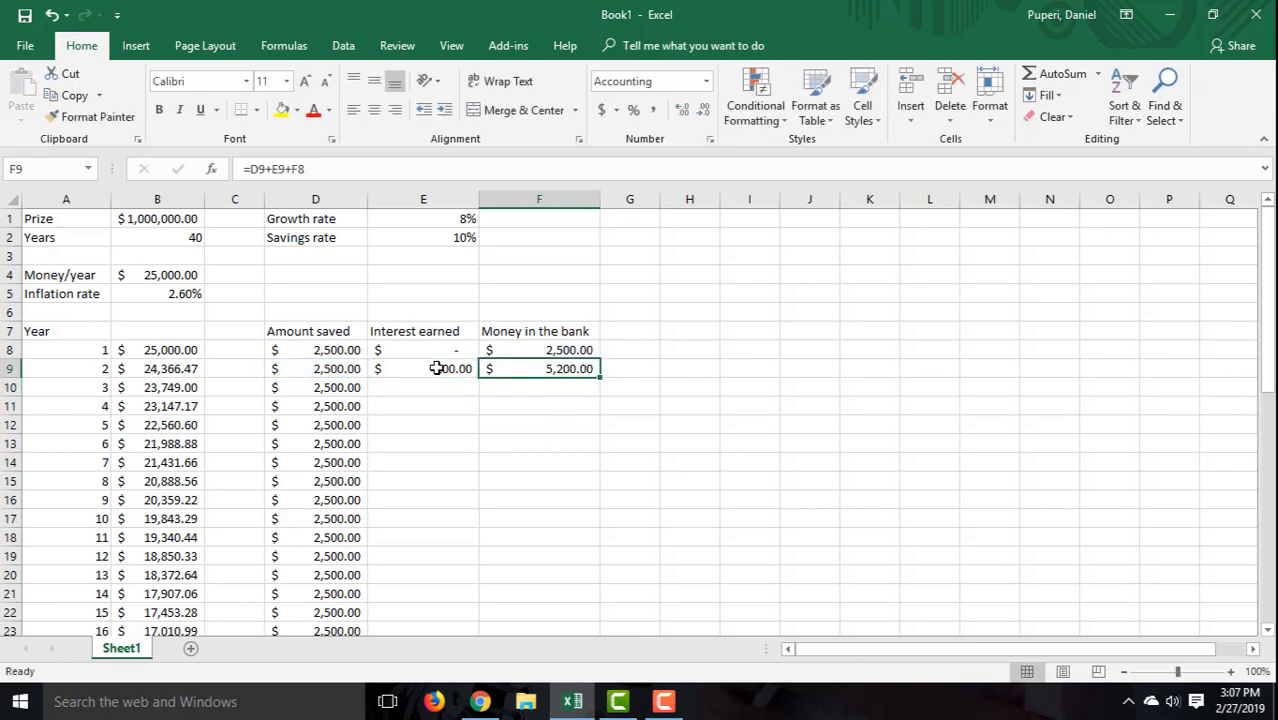
pyautogui.moveTo(428, 366); pyautogui.dragTo(515, 347)
pyautogui.click(487, 376)
pyautogui.moveTo(428, 368); pyautogui.dragTo(545, 372)
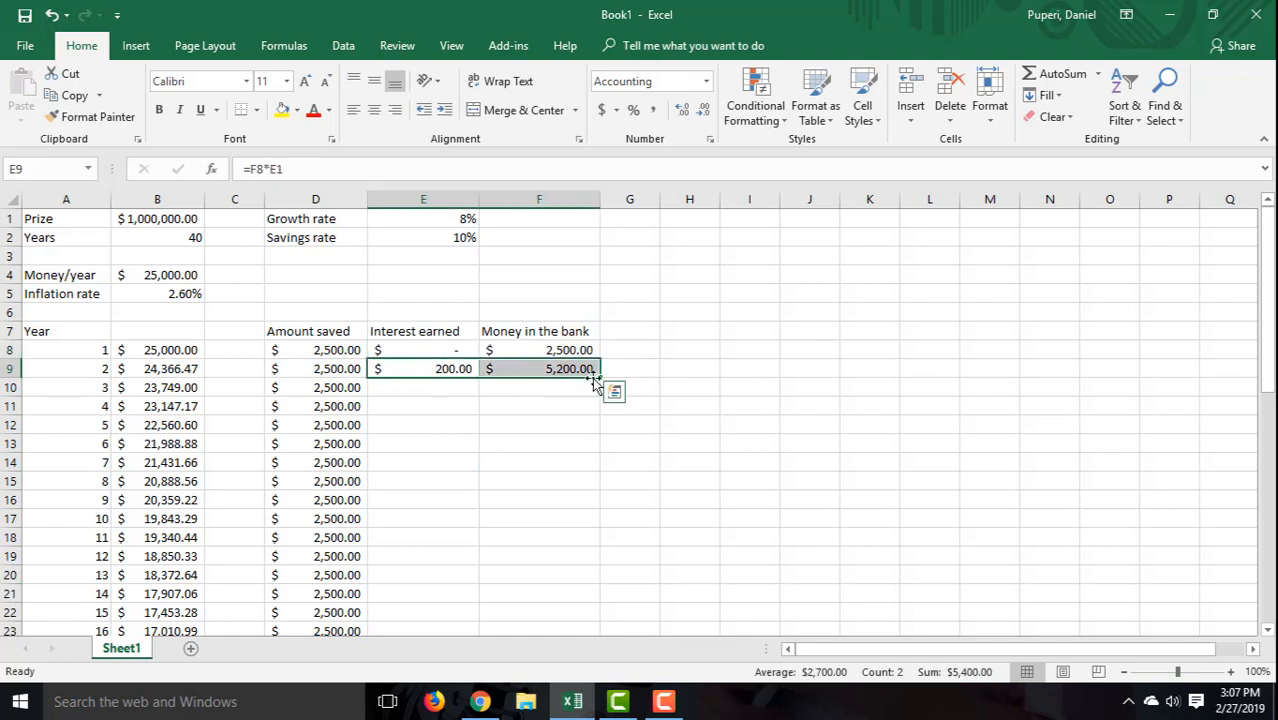
pyautogui.doubleClick(600, 378)
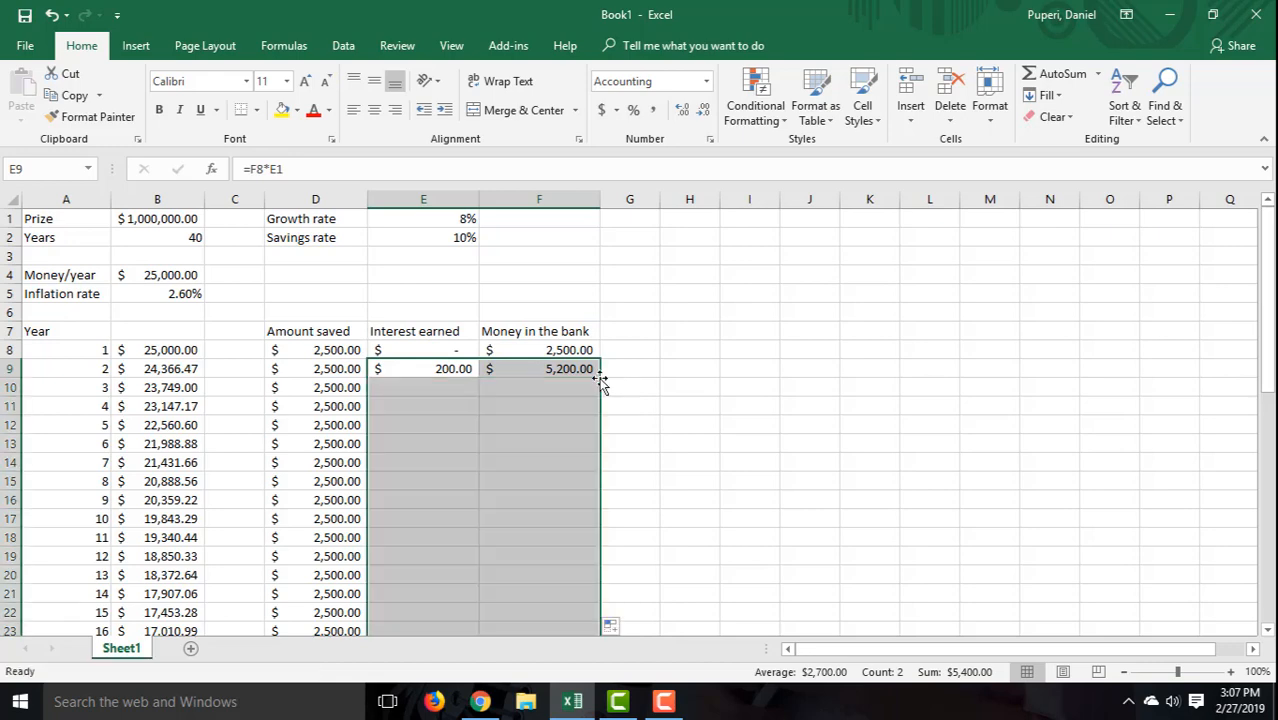
# Make the growth rate reference in E9 absolute so that the formula reads =F8*$E$1
pyautogui.click(503, 394)
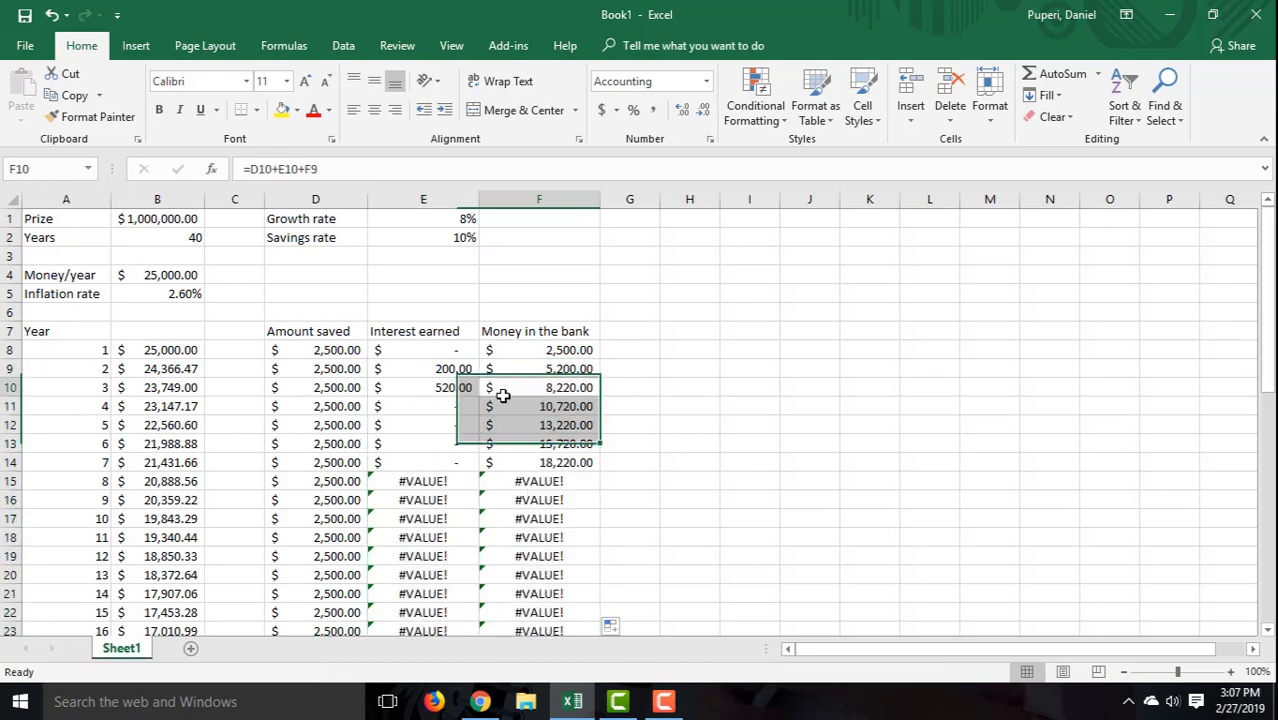
pyautogui.click(453, 370)
pyautogui.click(278, 169)
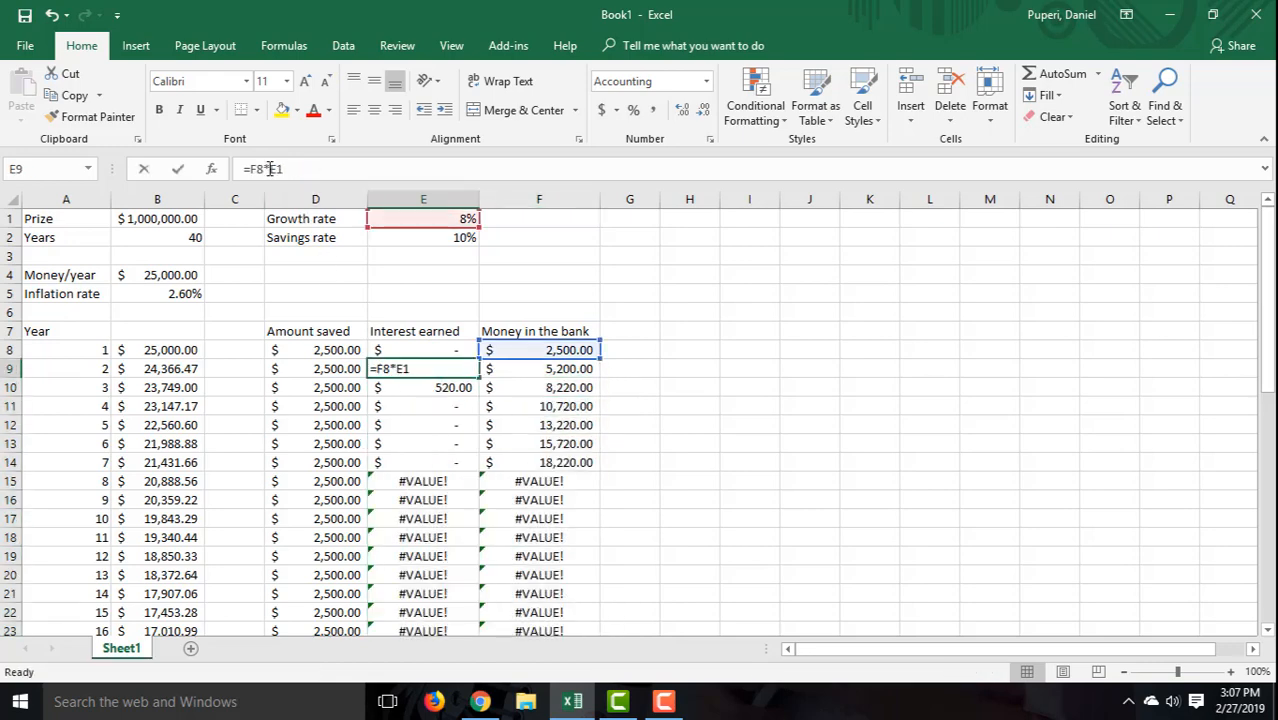
pyautogui.write('$')
pyautogui.press('Right')
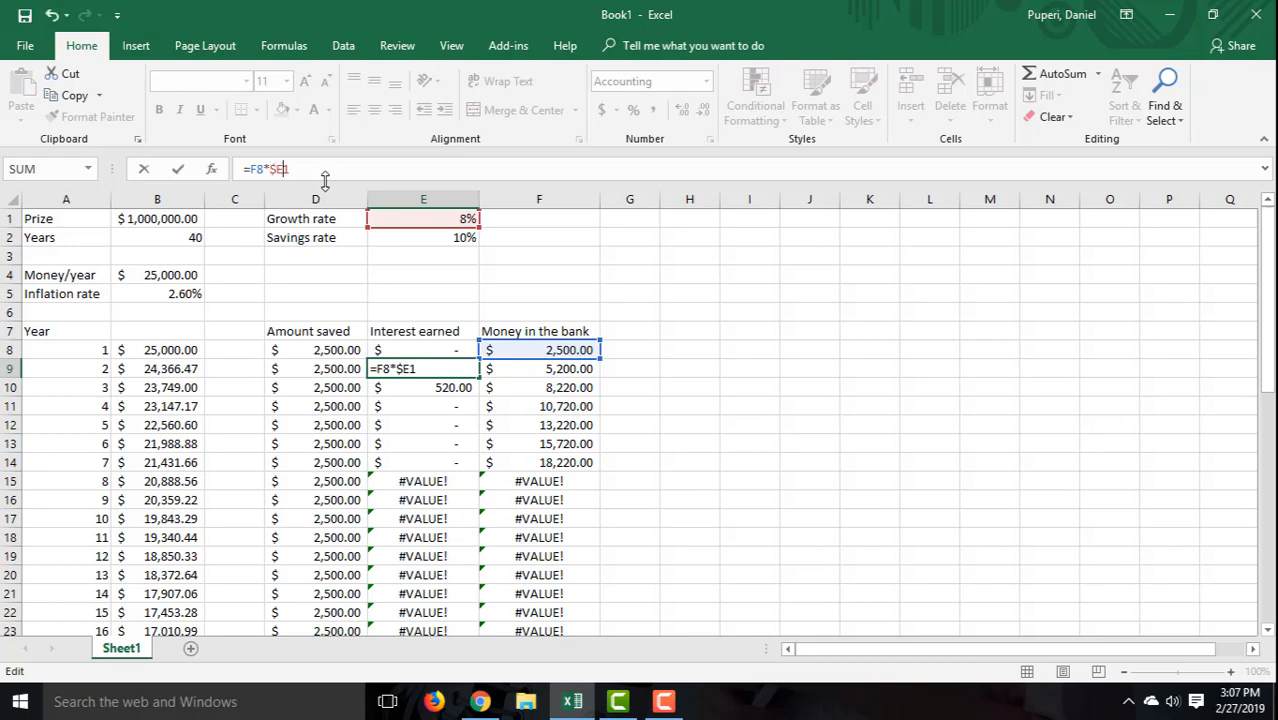
pyautogui.write('$')
pyautogui.hotkey('ctrl', 'Return')
pyautogui.press('Right')
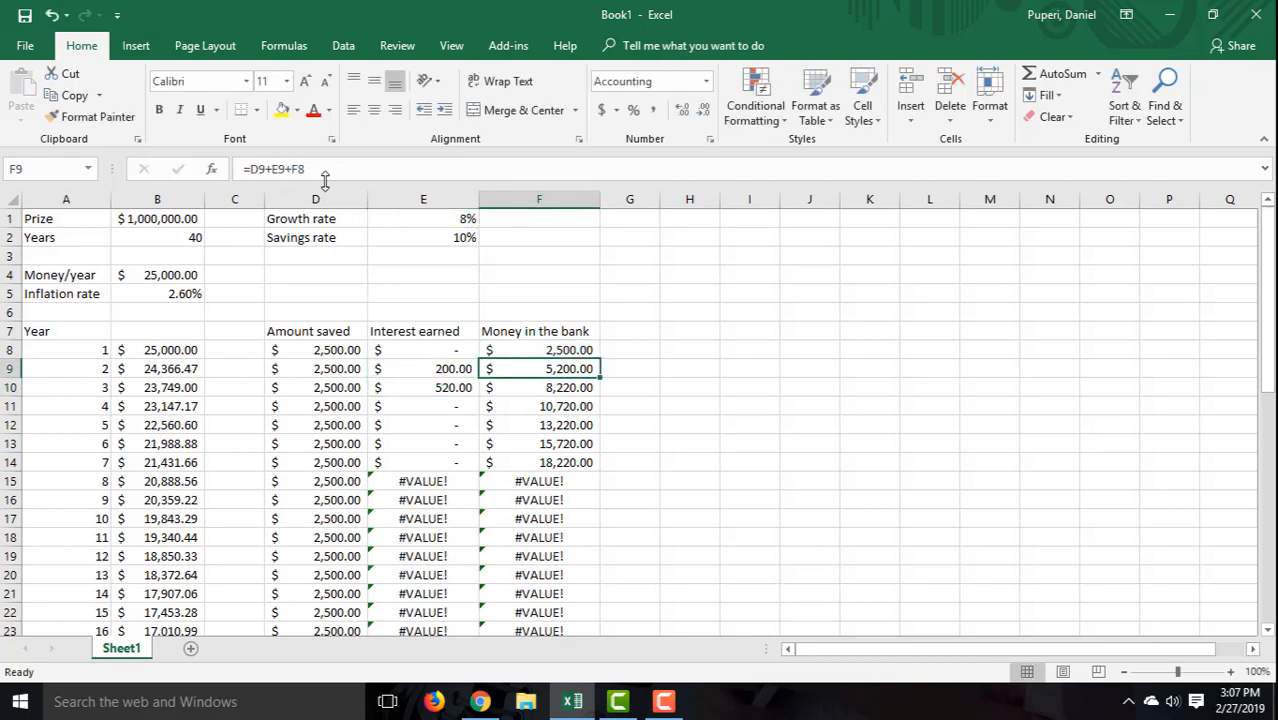
pyautogui.press('Left')
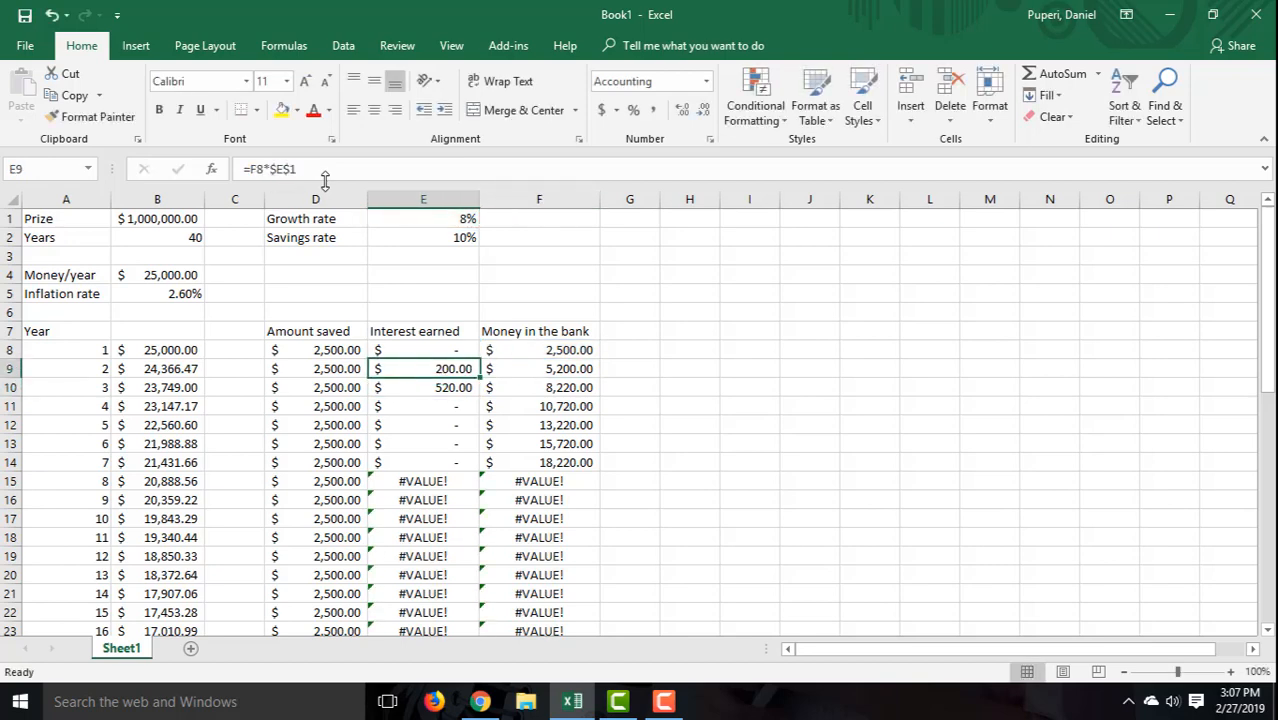
# Fill the corrected interest formula from E9 down through E47 and check the year 40 balance
pyautogui.doubleClick(479, 379)
pyautogui.click(558, 421)
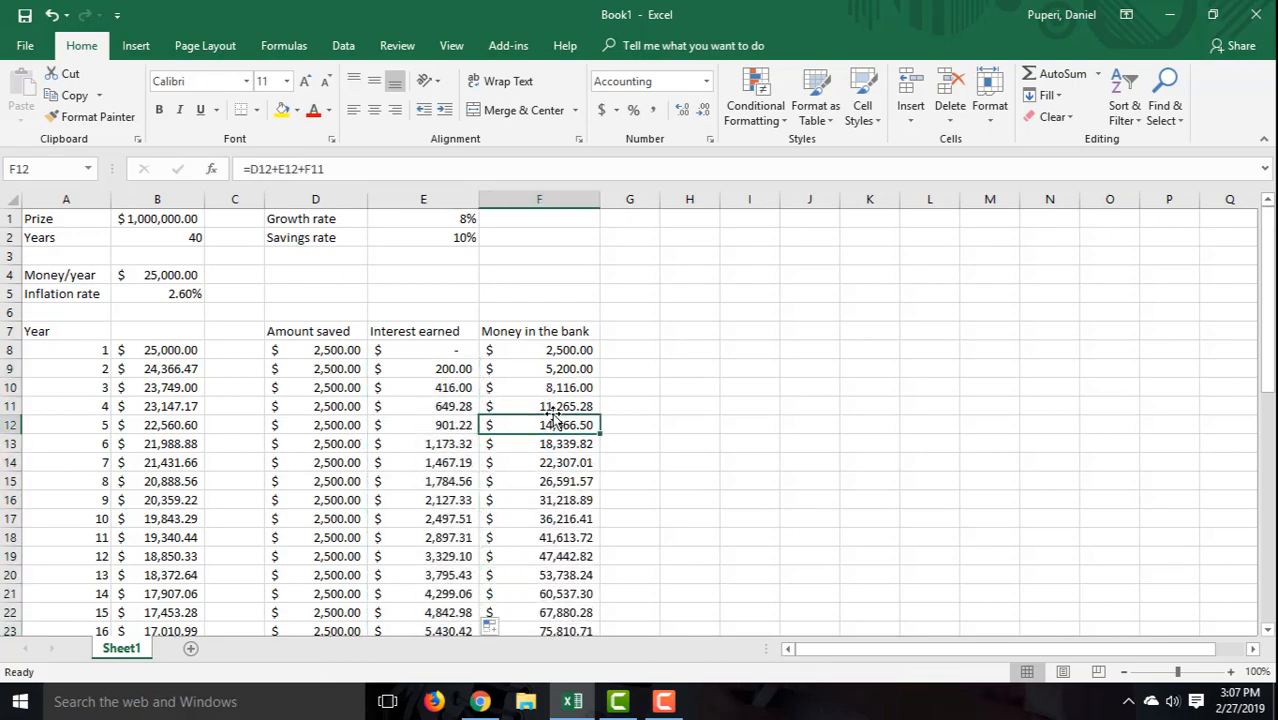
pyautogui.scroll(-9, 553, 420)
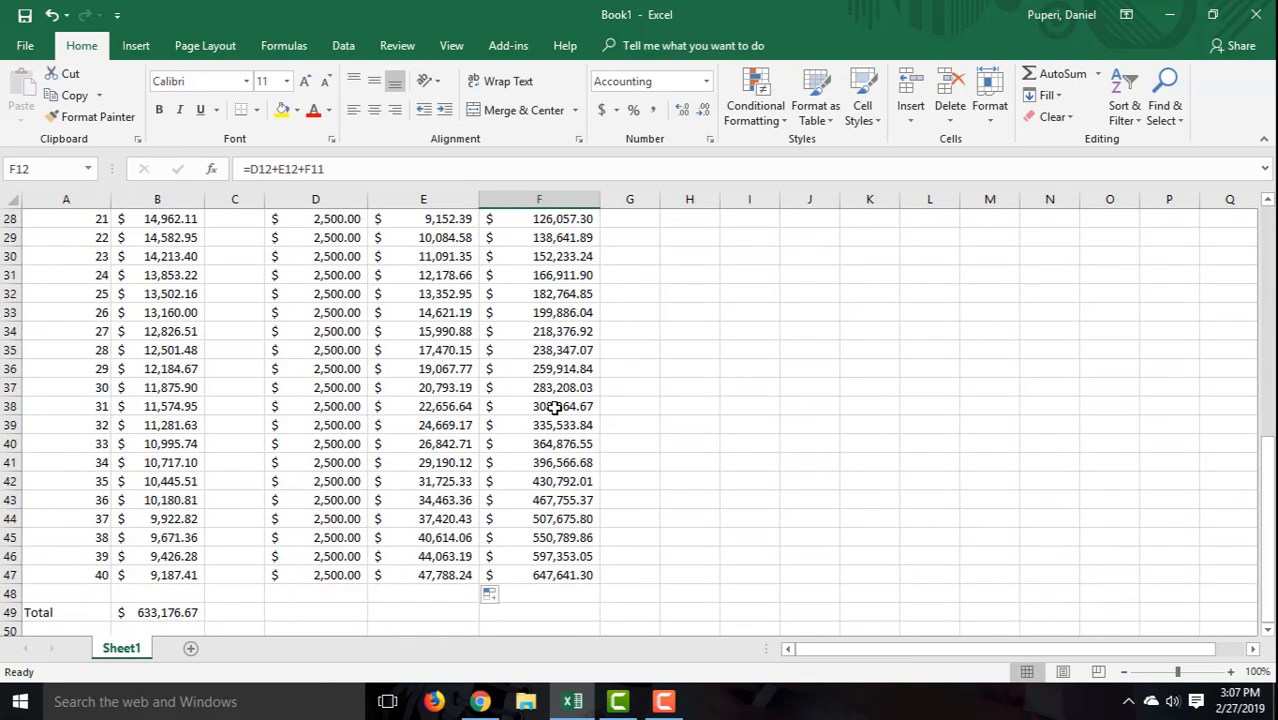
pyautogui.scroll(9, 553, 407)
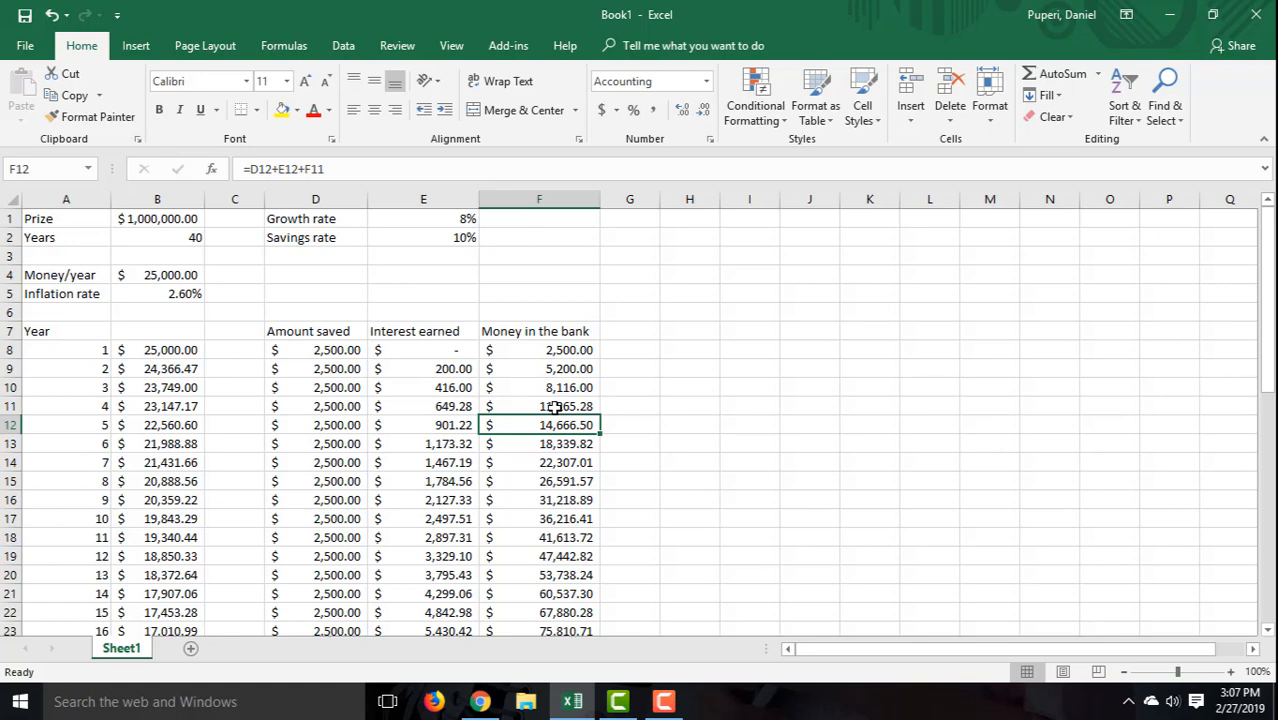
# Check the year 40 balance in F47 against the savings rate in E2
pyautogui.click(442, 238)
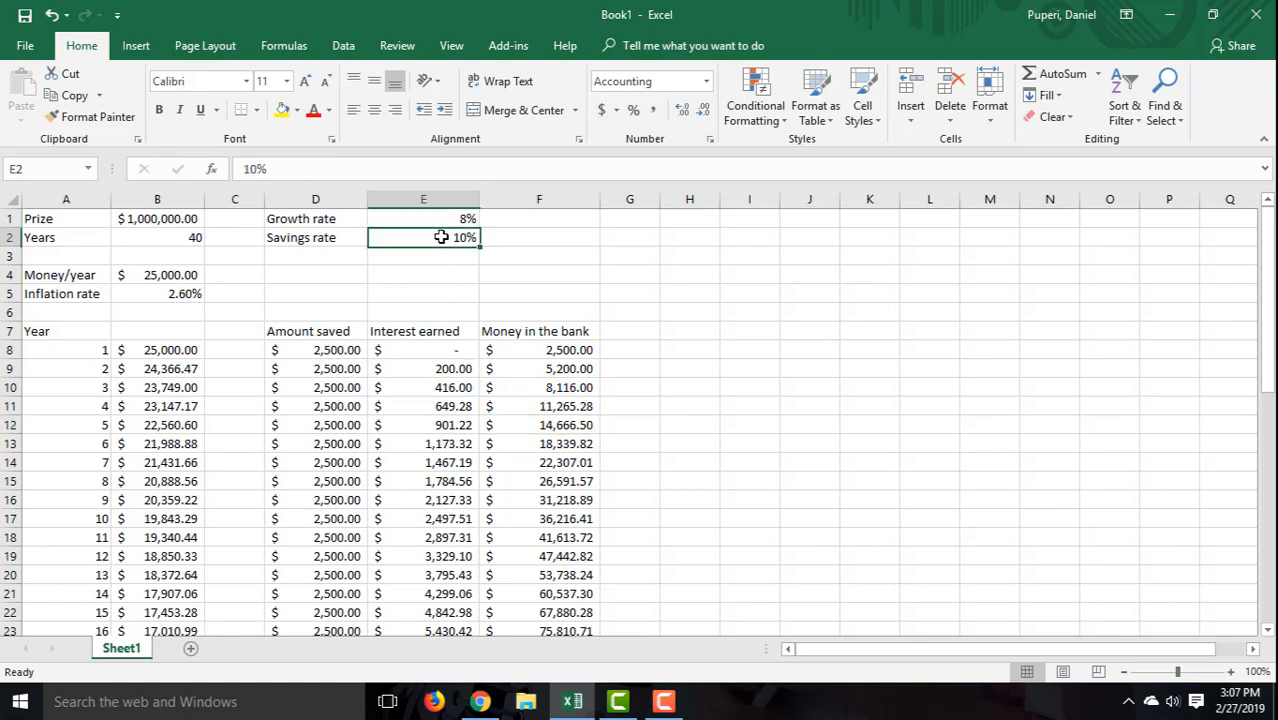
pyautogui.scroll(-8, 508, 320)
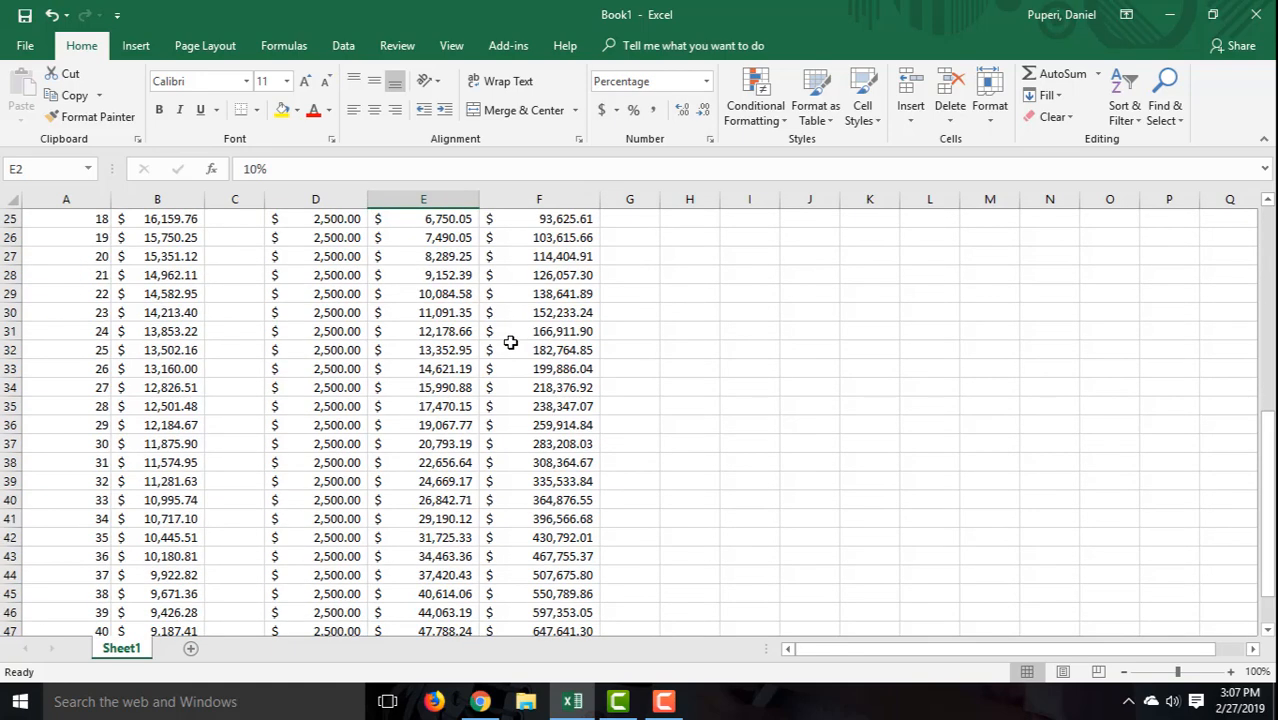
pyautogui.scroll(3, 511, 340)
pyautogui.scroll(-5, 507, 346)
pyautogui.scroll(10, 506, 346)
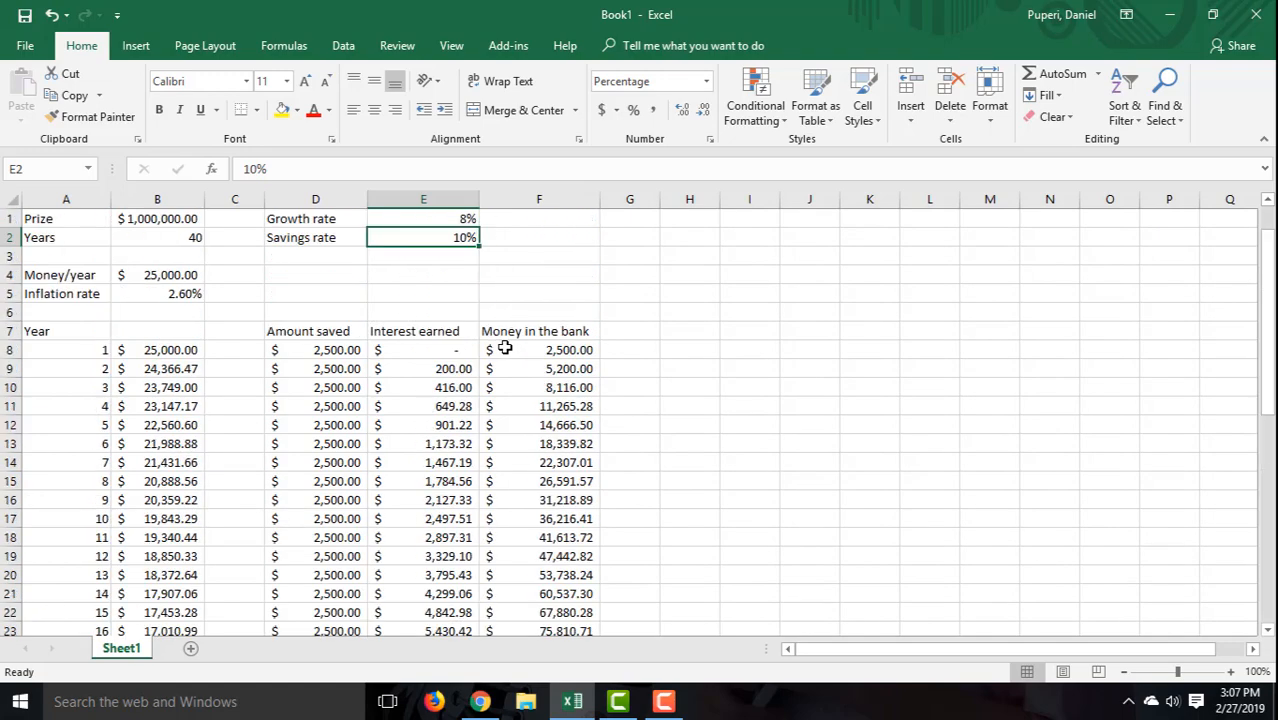
pyautogui.scroll(-8, 505, 347)
pyautogui.scroll(-3, 505, 347)
pyautogui.click(575, 461)
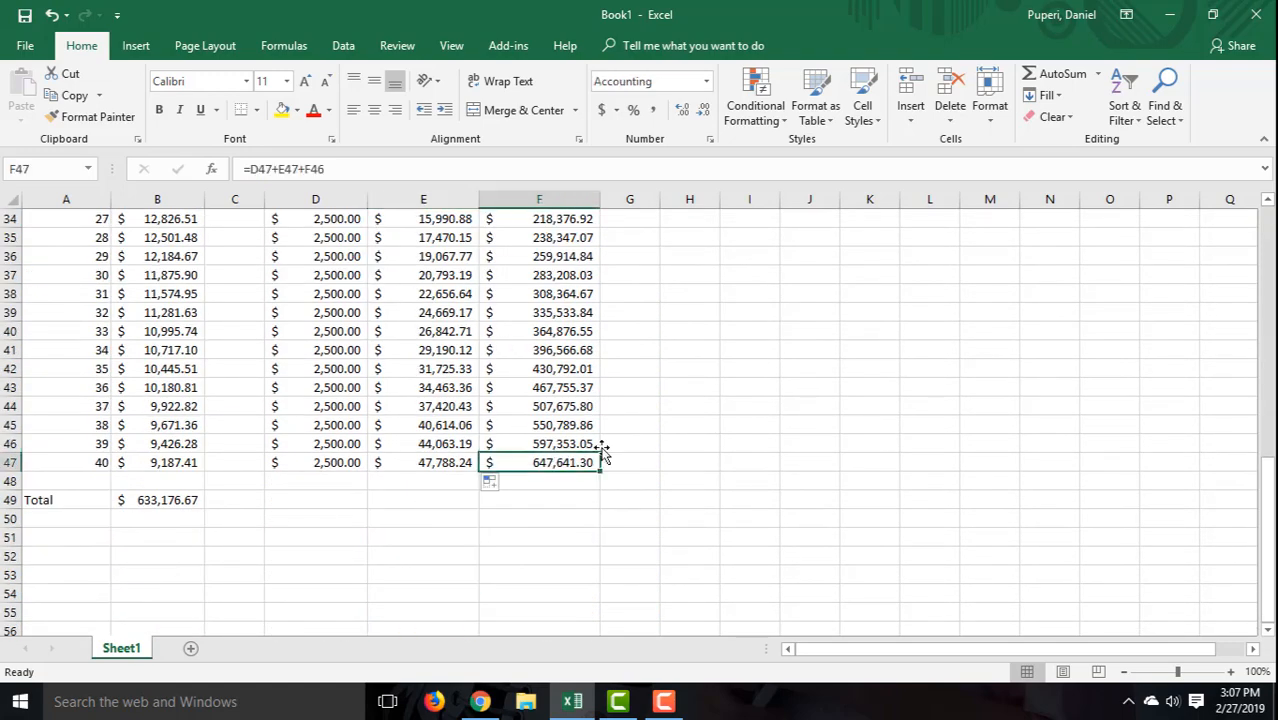
pyautogui.scroll(11, 565, 415)
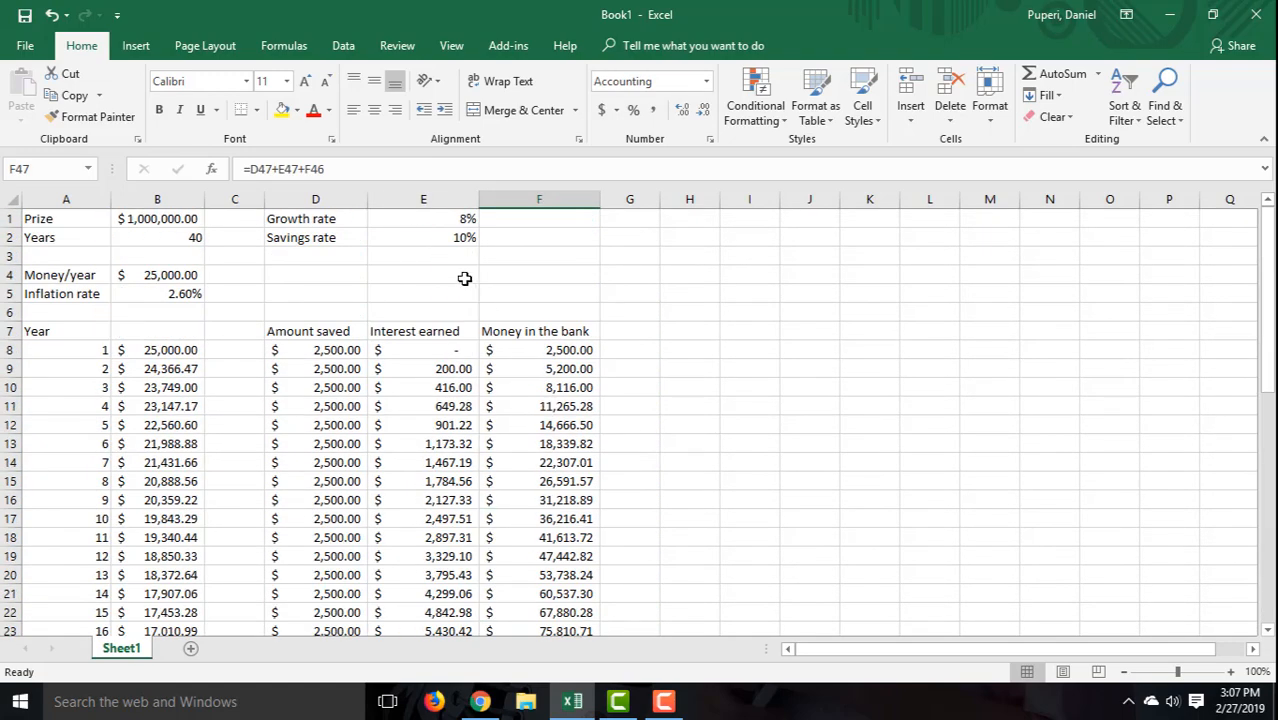
pyautogui.click(435, 240)
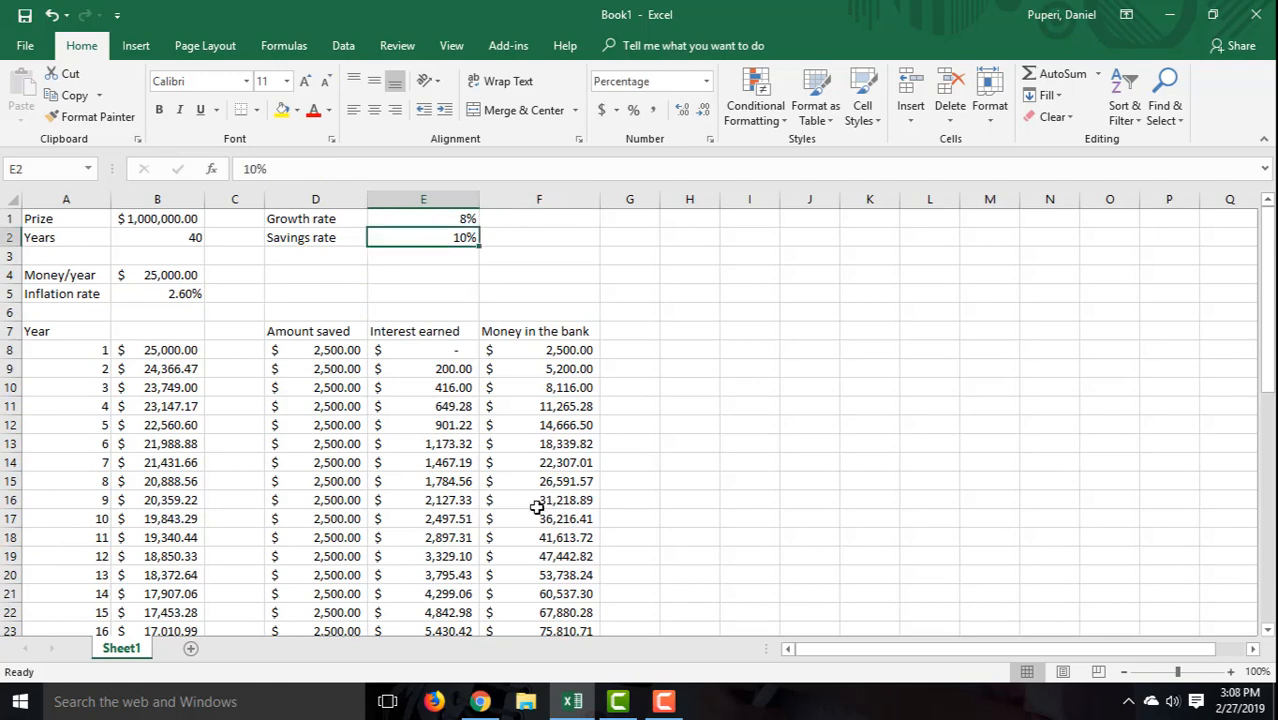
# Consult the quiz's worked example in Chrome and set the yearly money in Excel cell B4 to 10000 to test the model
pyautogui.click(480, 701)
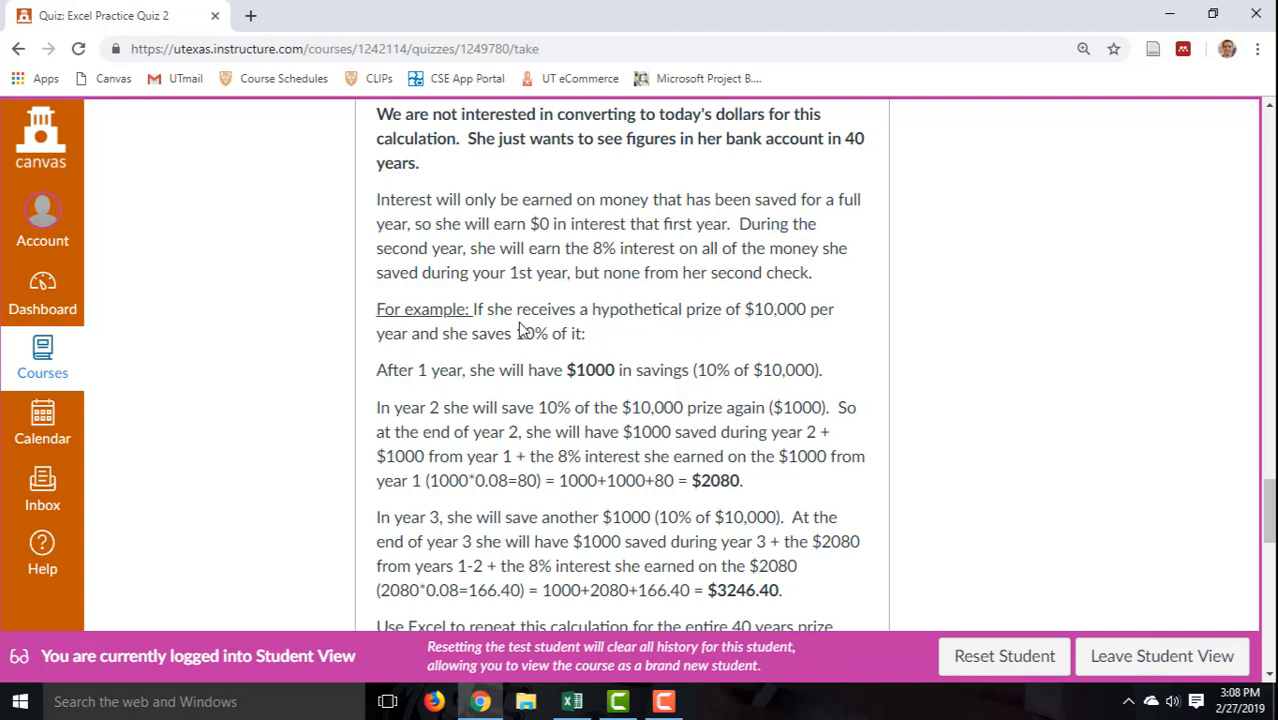
pyautogui.click(572, 701)
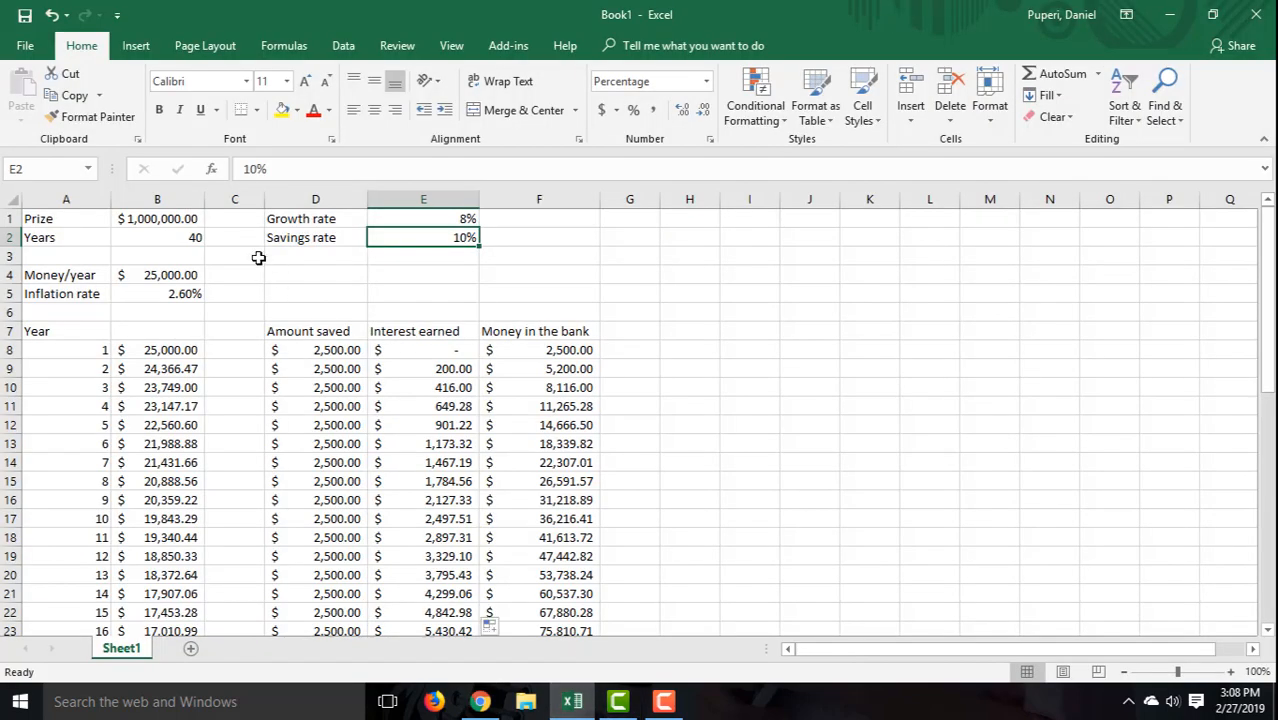
pyautogui.click(155, 276)
pyautogui.write('10000')
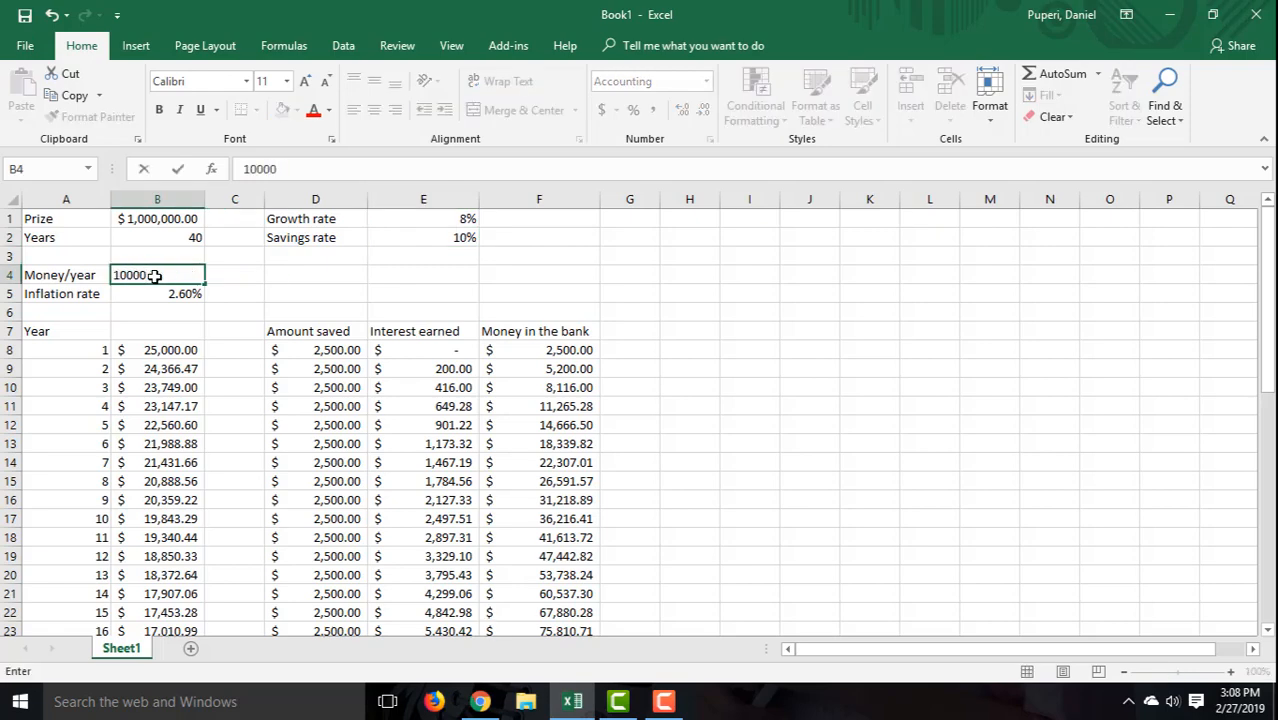
pyautogui.press('Return')
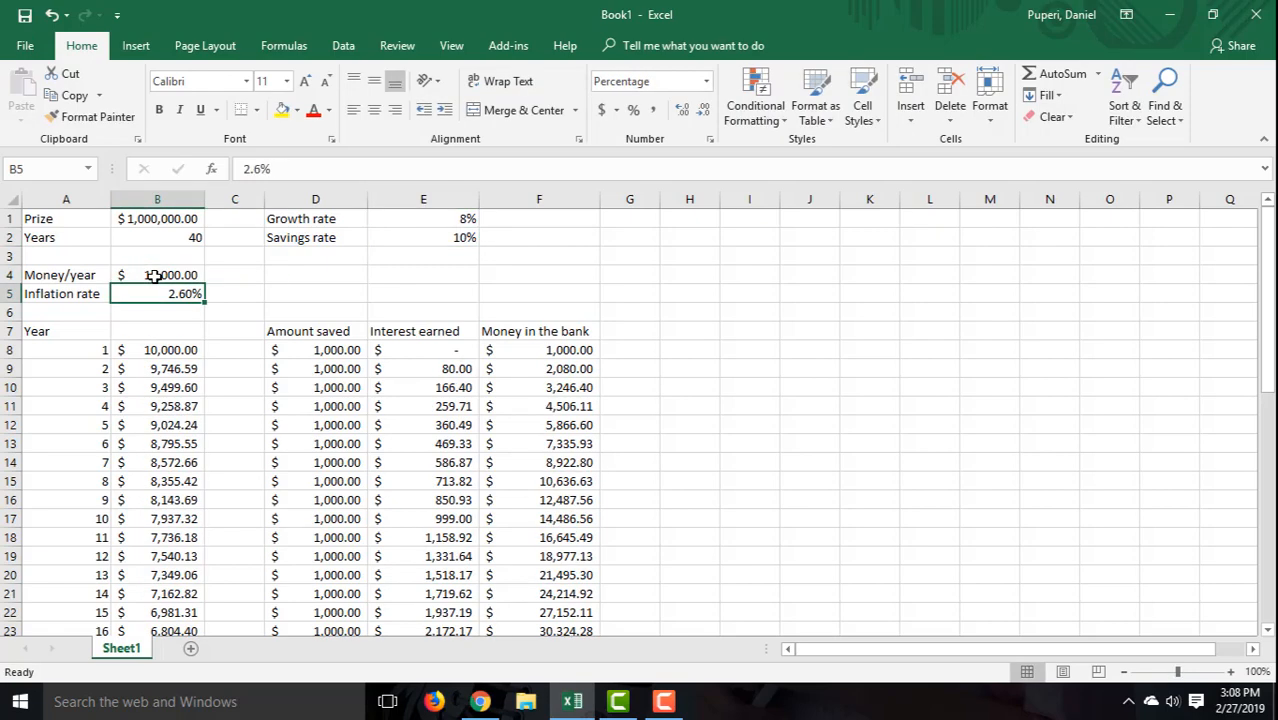
# Compare the first three balances in F8:F10 with the year 1 to 3 results of the quiz's worked example in Chrome
pyautogui.click(460, 240)
pyautogui.click(551, 354)
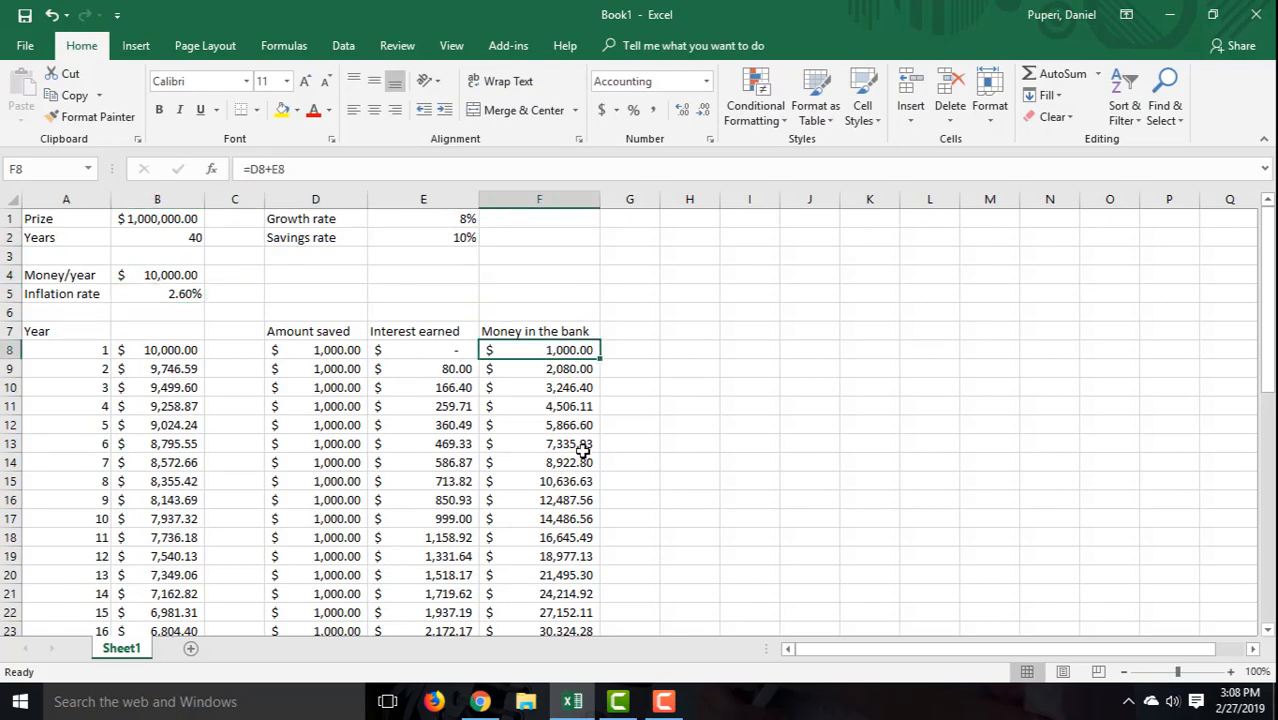
pyautogui.click(573, 370)
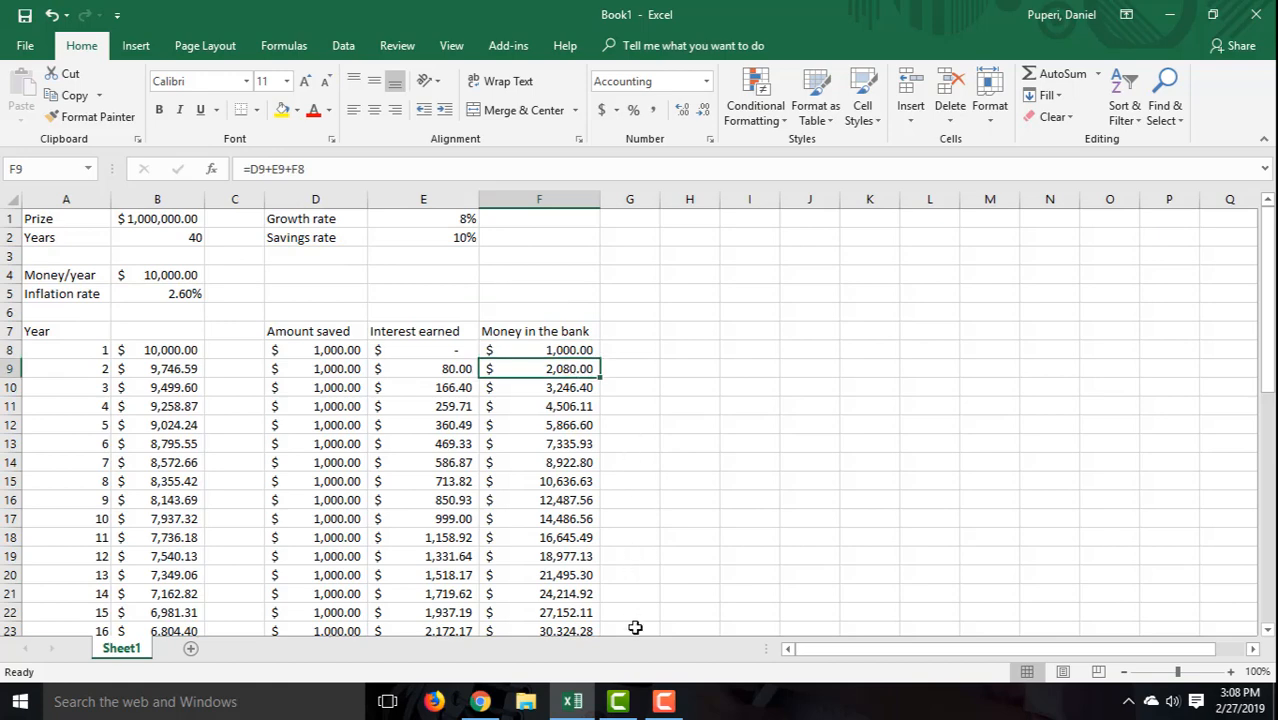
pyautogui.click(480, 701)
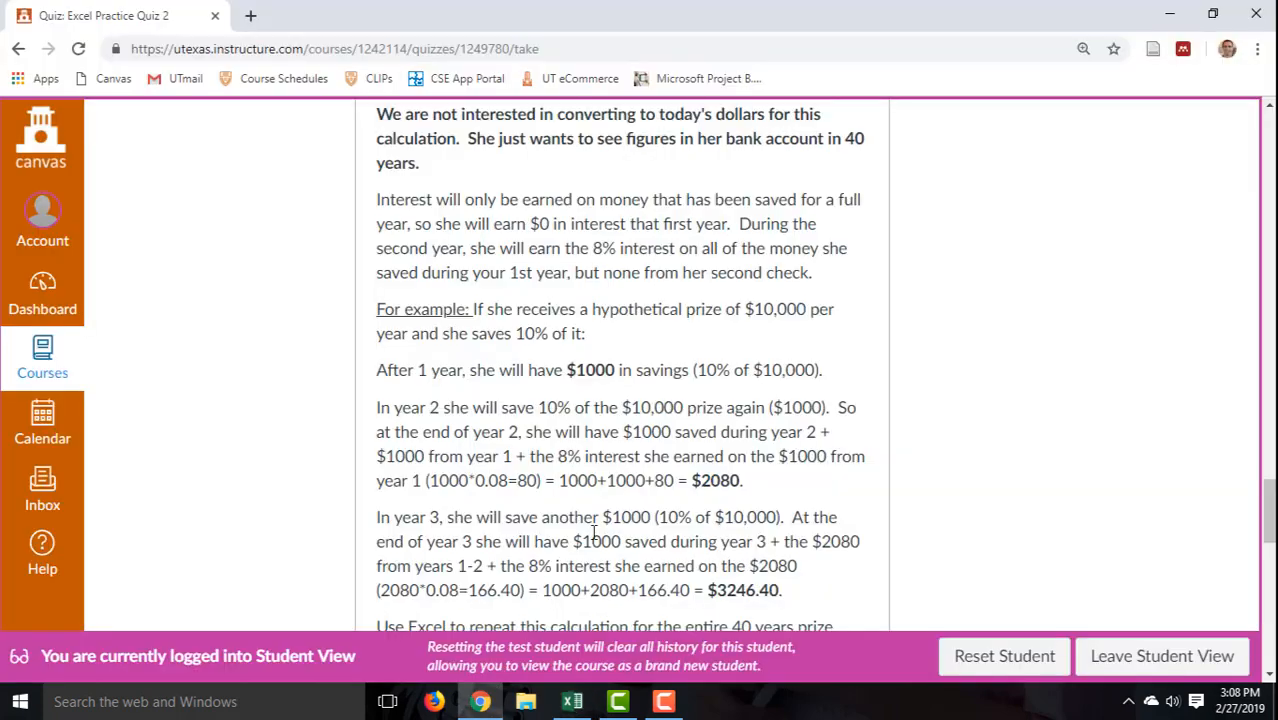
pyautogui.tripleClick(718, 478)
pyautogui.click(747, 485)
pyautogui.doubleClick(741, 590)
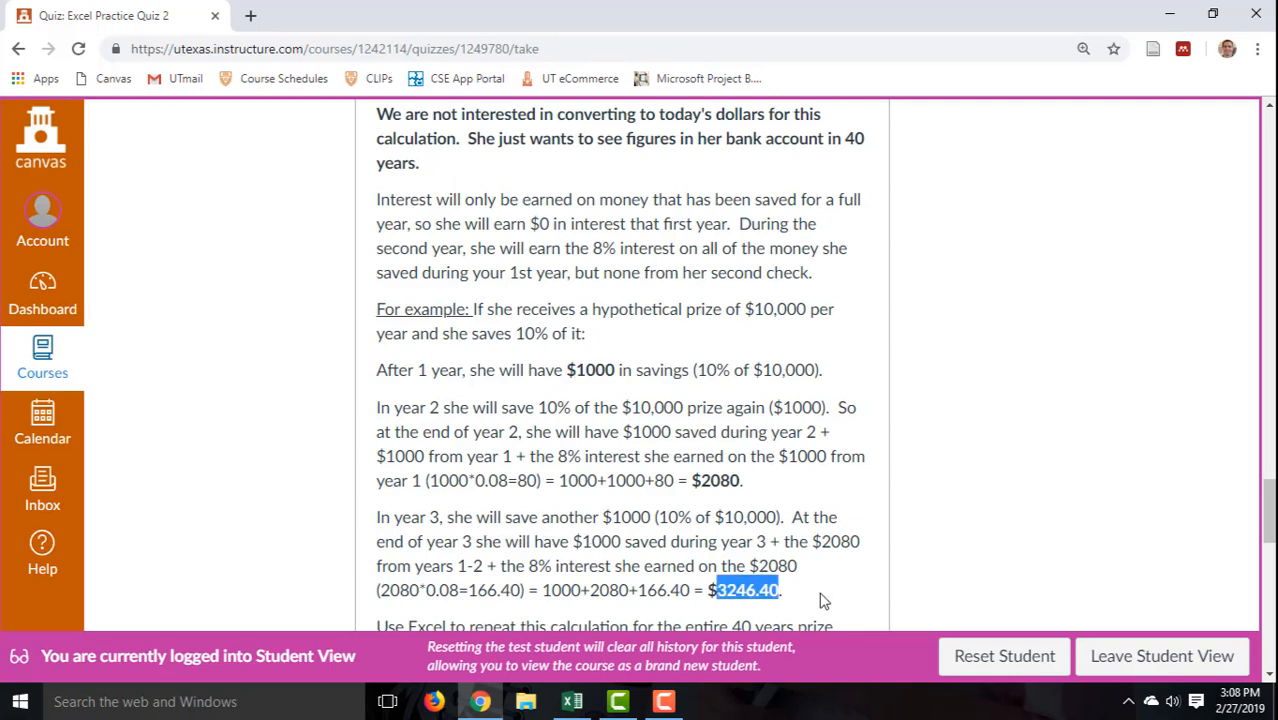
pyautogui.click(572, 701)
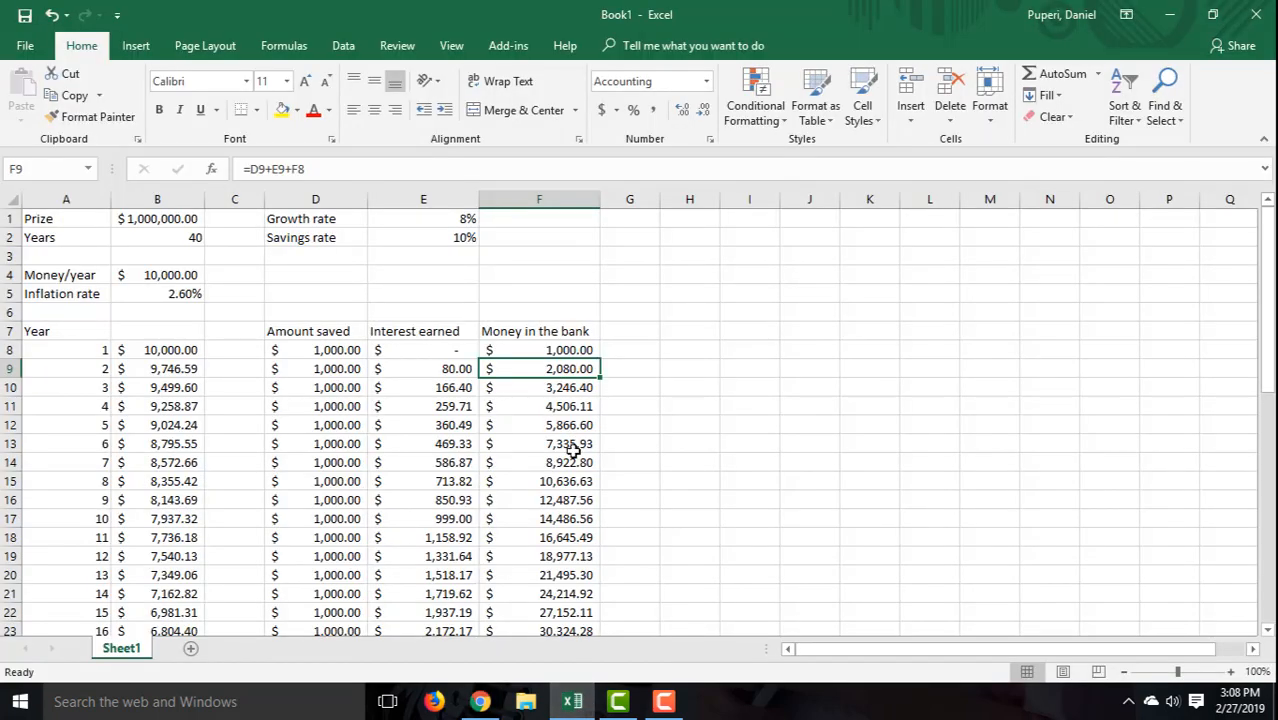
pyautogui.click(566, 390)
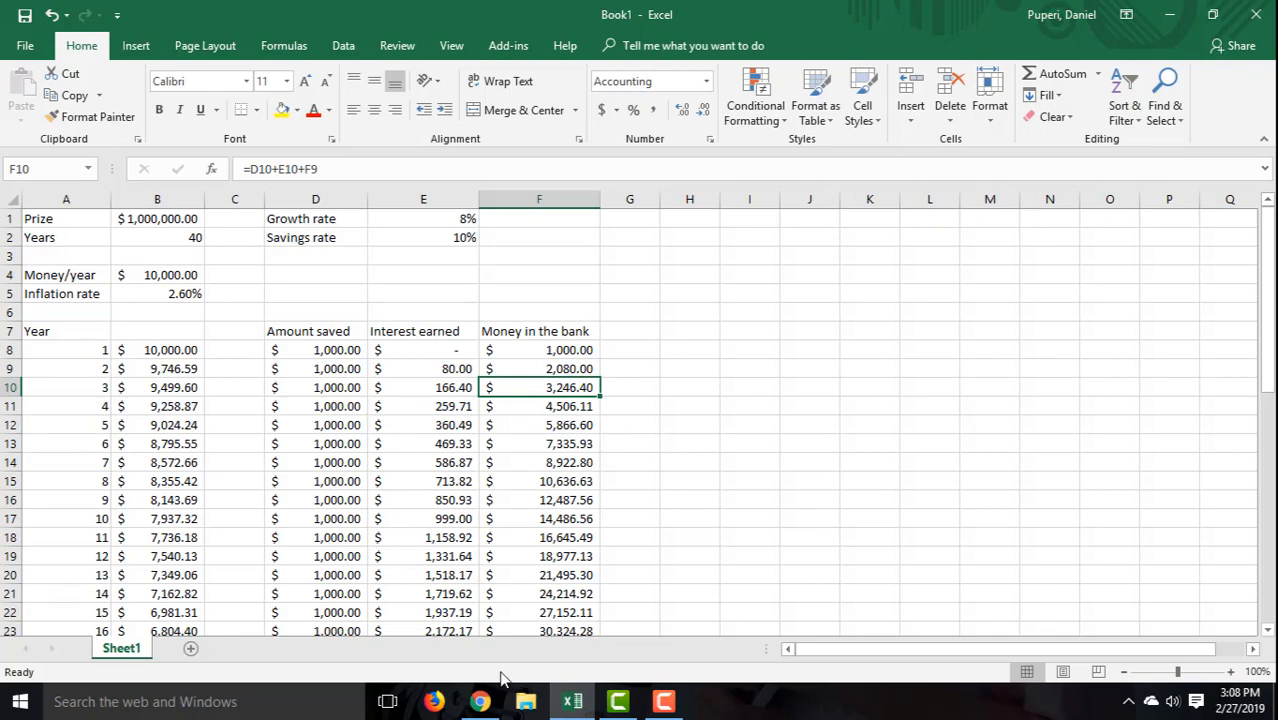
# Review Question 4's wording and whole-number percent instructions in Chrome, and check the year 3 interest and balance formulas in Excel
pyautogui.click(480, 701)
pyautogui.scroll(-1, 594, 507)
pyautogui.scroll(-2, 594, 507)
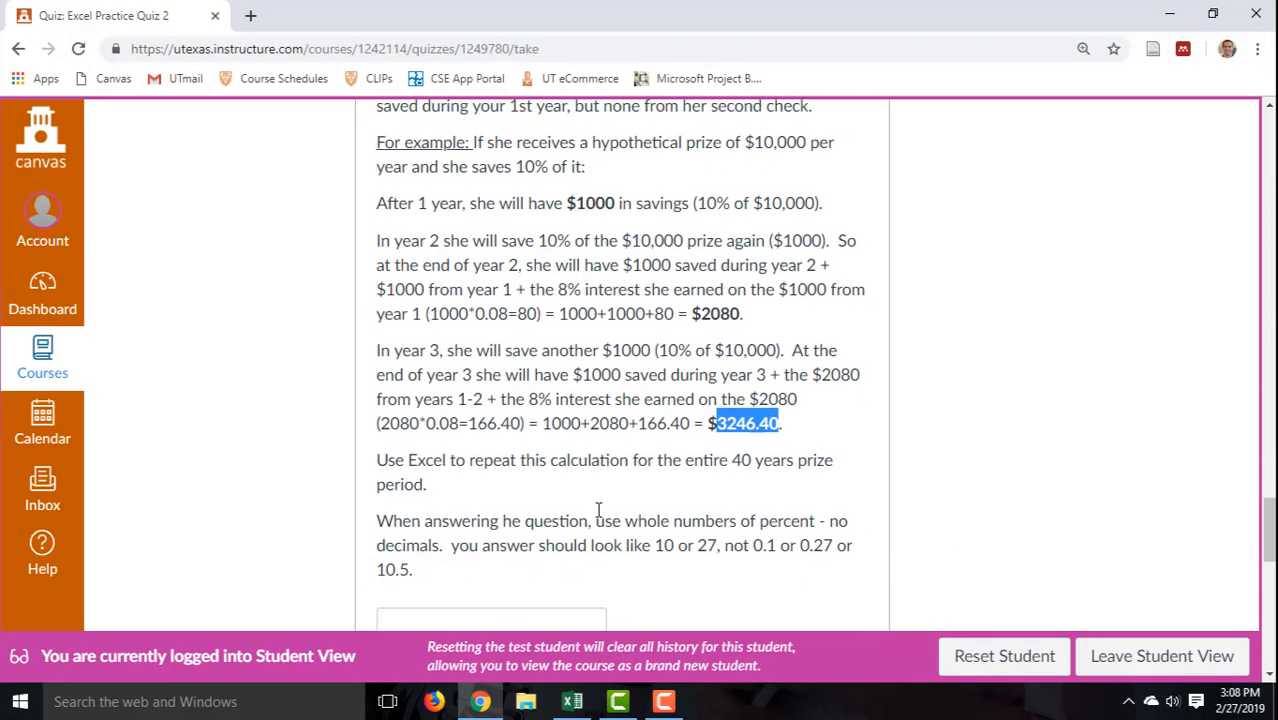
pyautogui.click(570, 700)
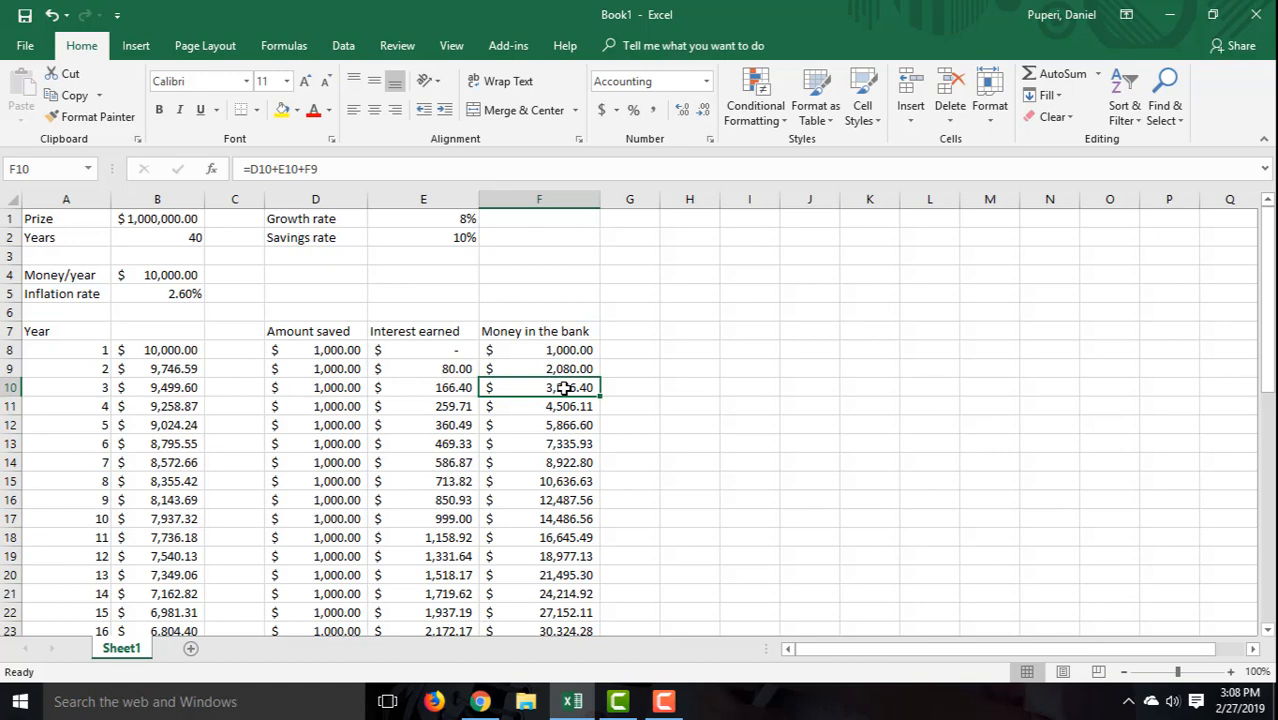
pyautogui.click(530, 443)
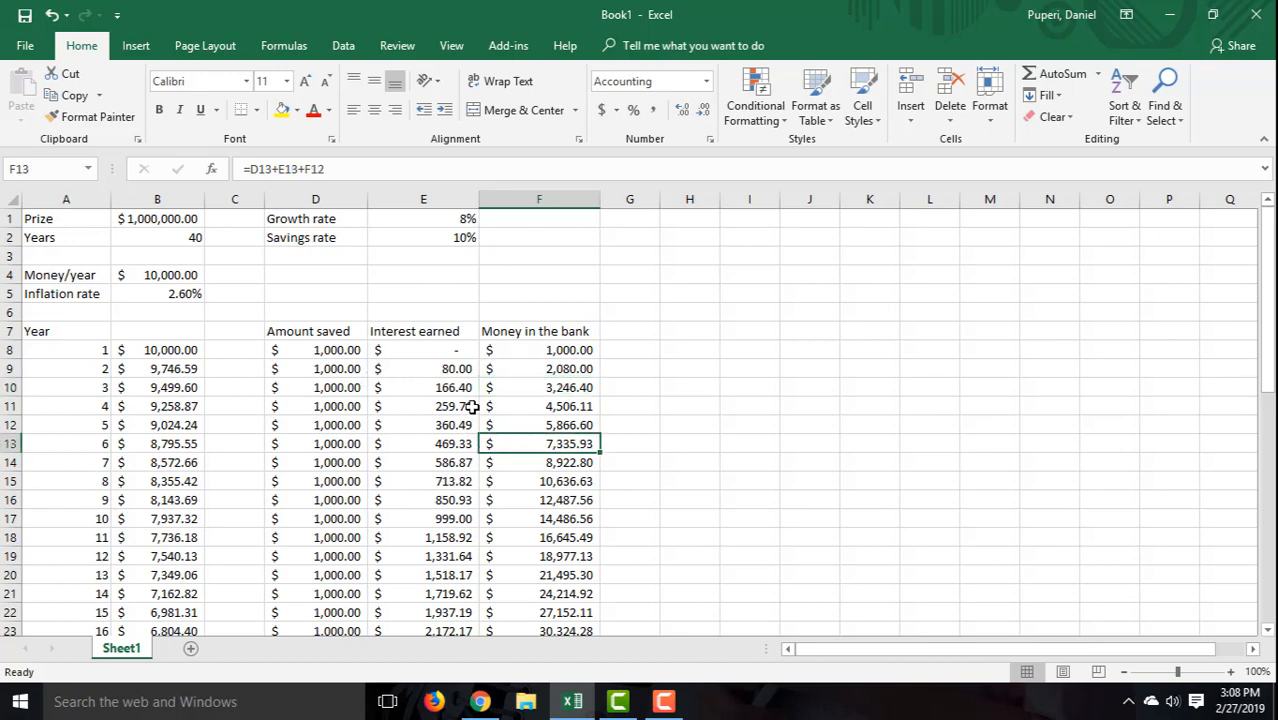
pyautogui.click(452, 388)
pyautogui.click(541, 386)
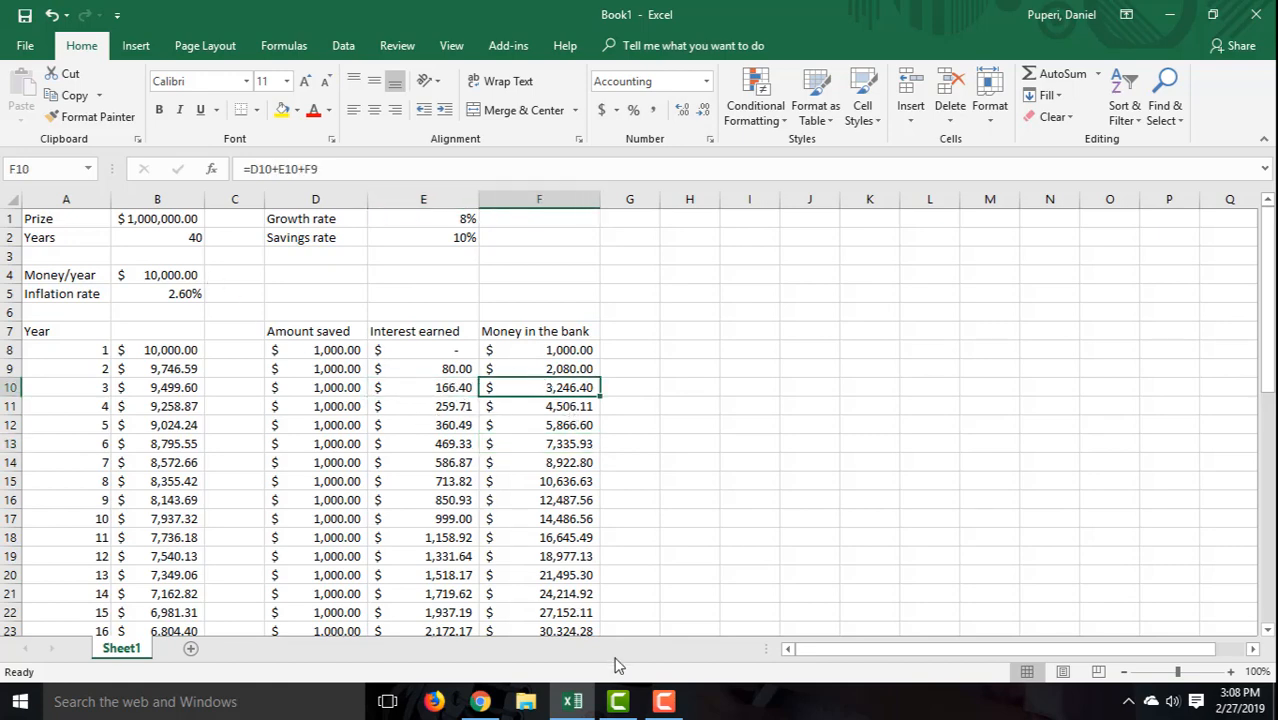
pyautogui.click(480, 701)
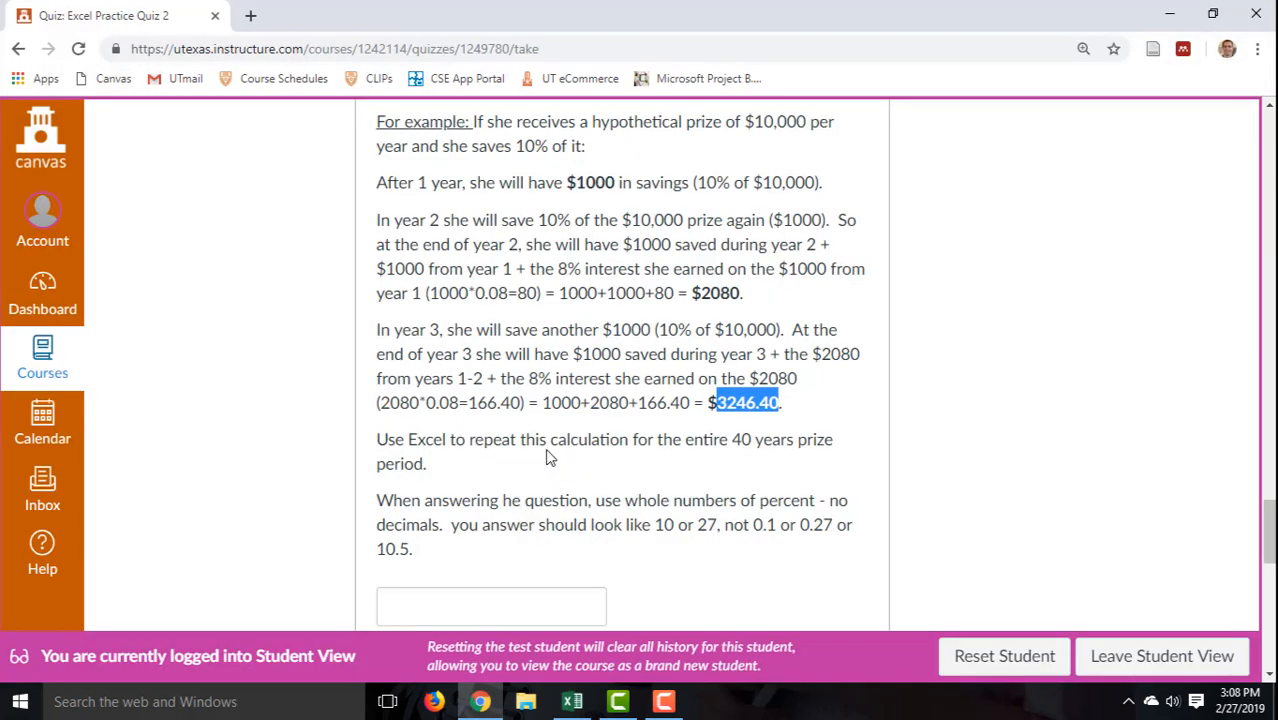
pyautogui.scroll(5, 543, 410)
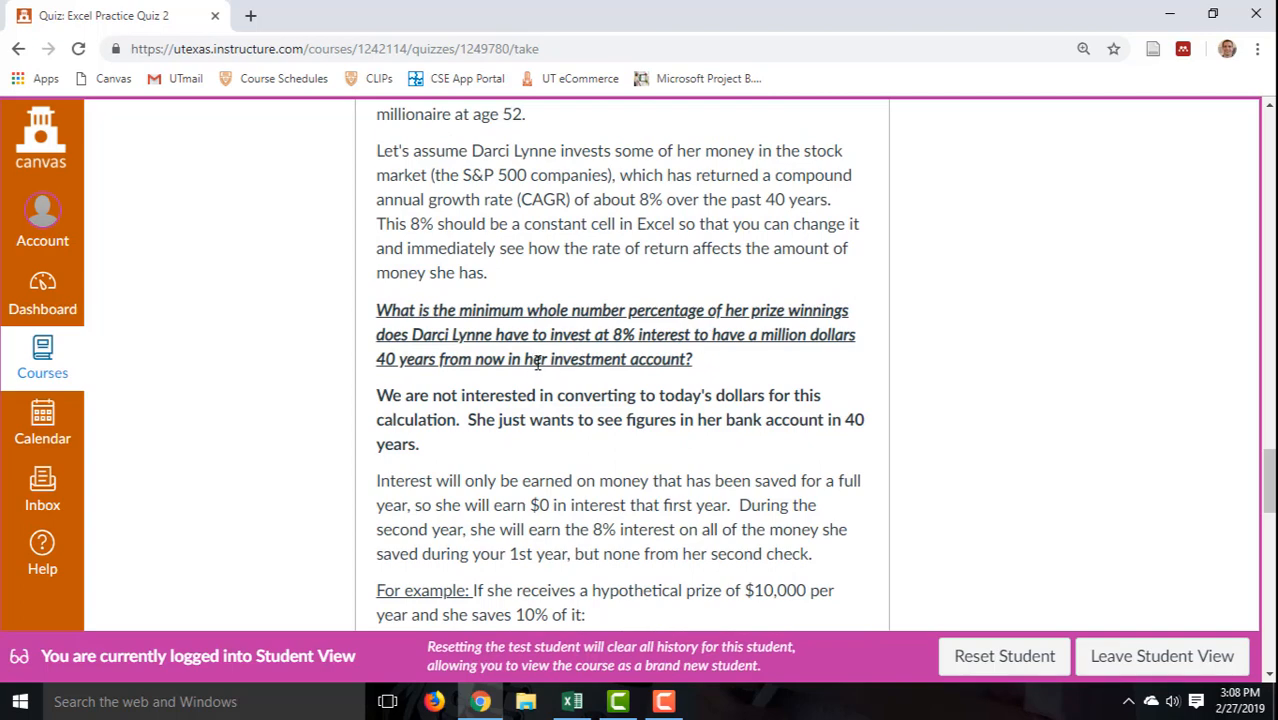
pyautogui.scroll(-3, 585, 405)
# Switch to Excel and restore the money per year in B4 with the formula =B1/B2
pyautogui.click(572, 701)
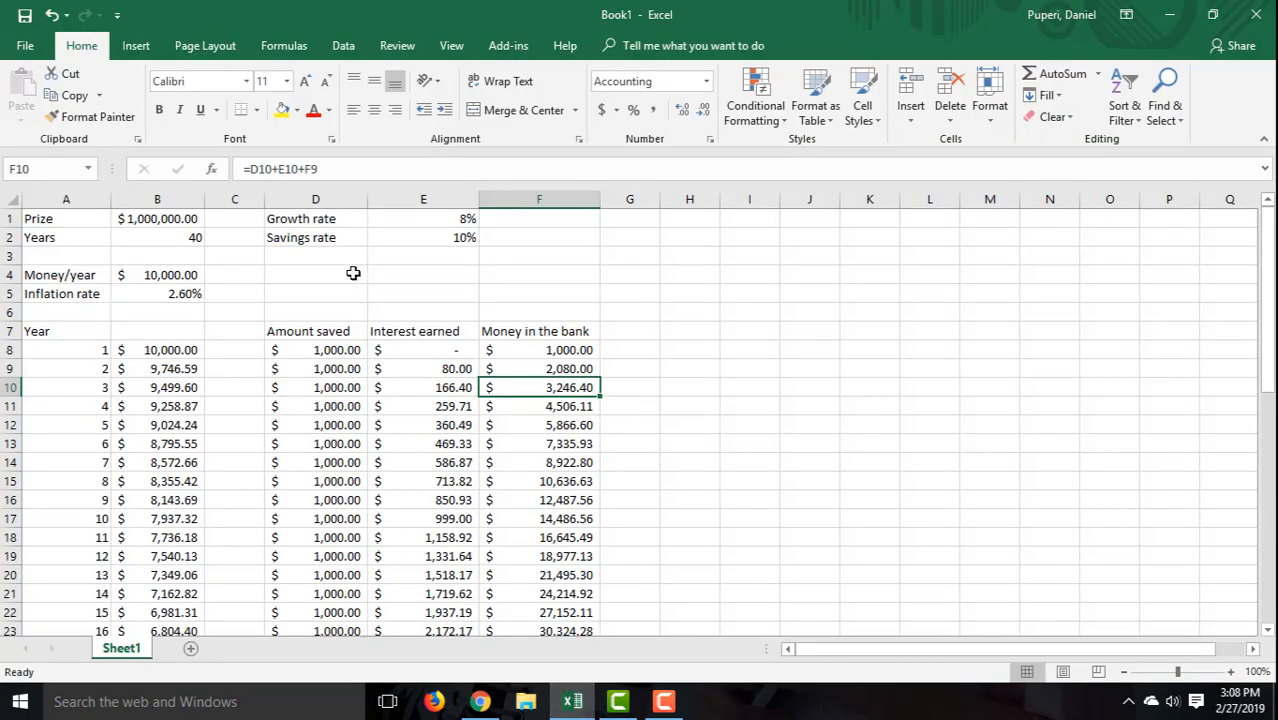
pyautogui.click(186, 274)
pyautogui.doubleClick(190, 274)
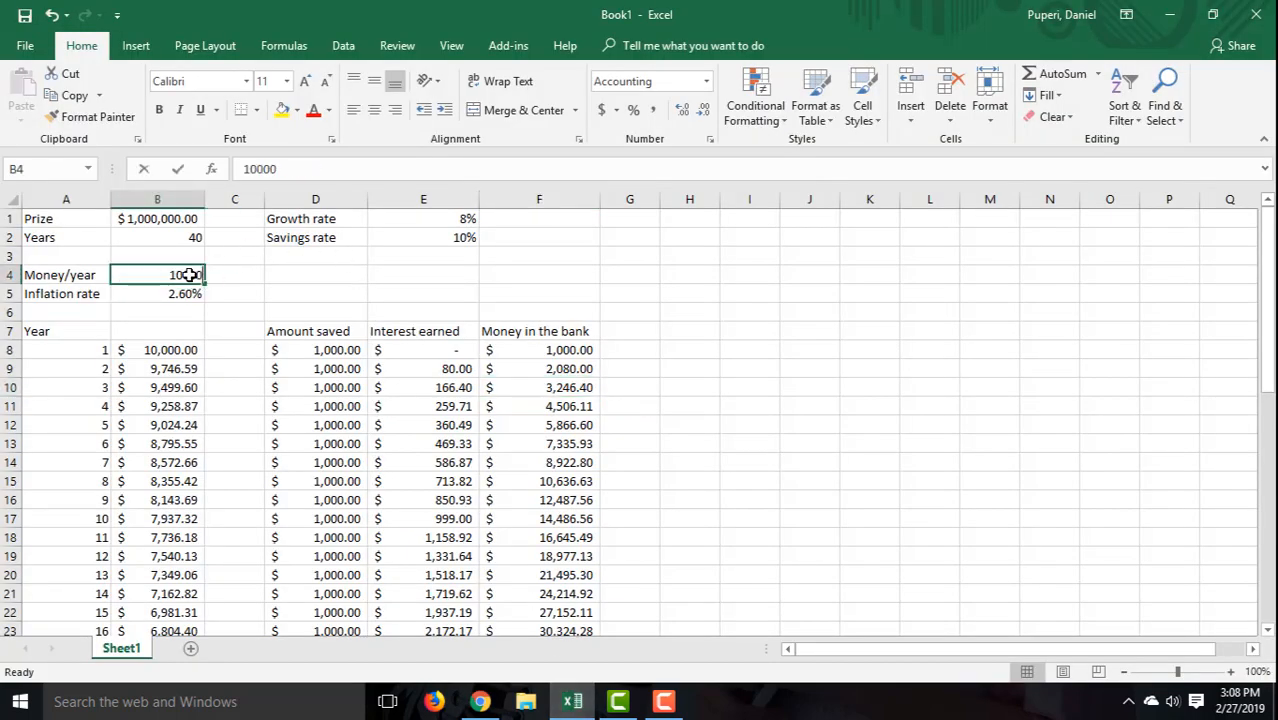
pyautogui.write('2')
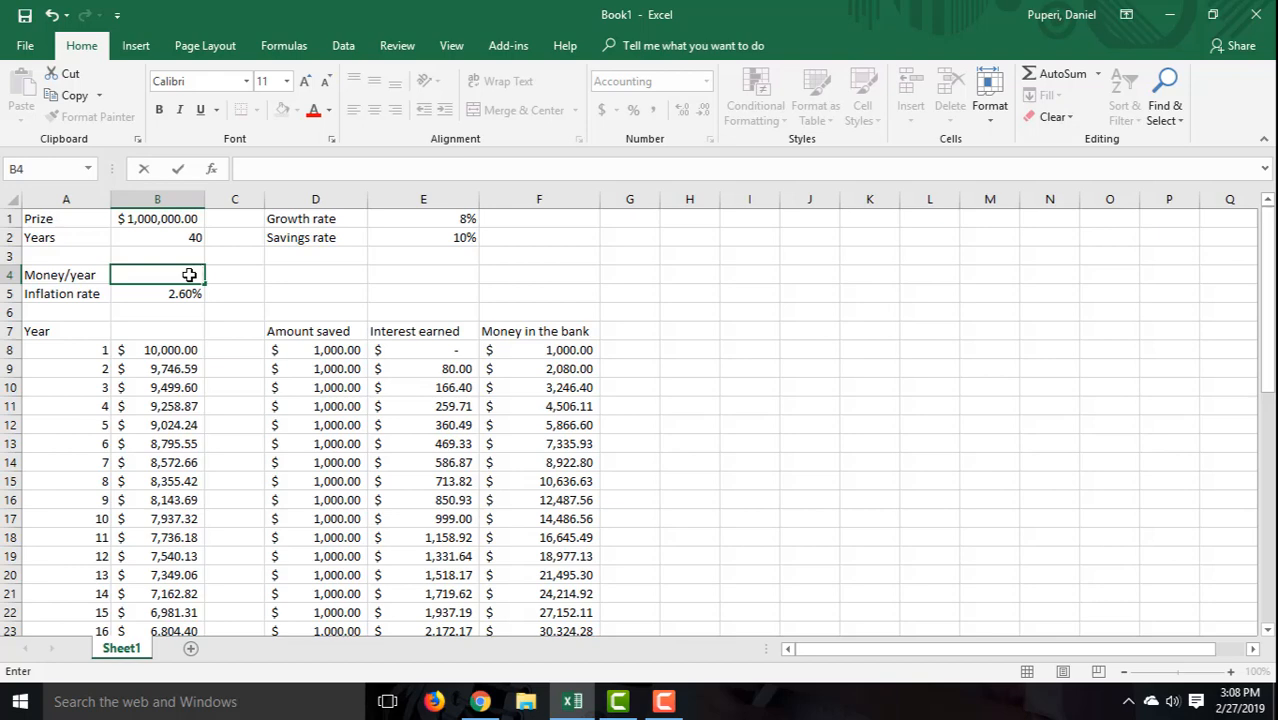
pyautogui.write('=')
pyautogui.click(172, 218)
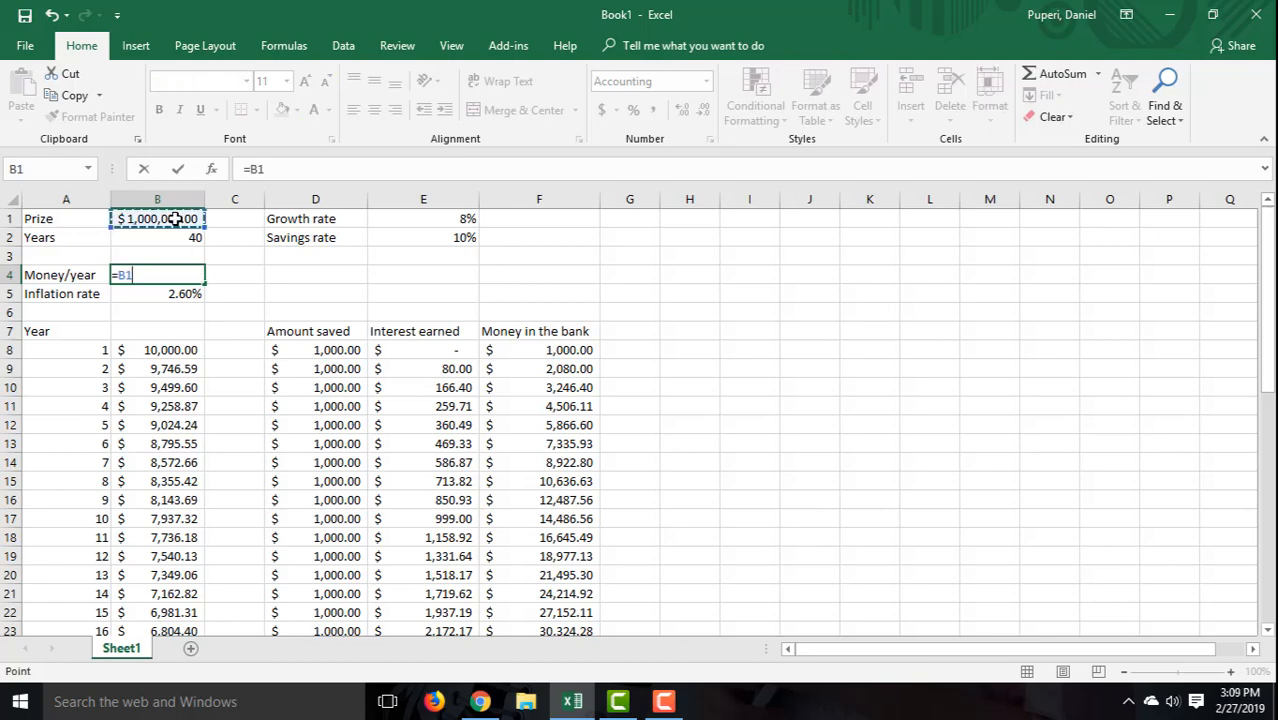
pyautogui.write('/')
pyautogui.click(165, 243)
pyautogui.press('Return')
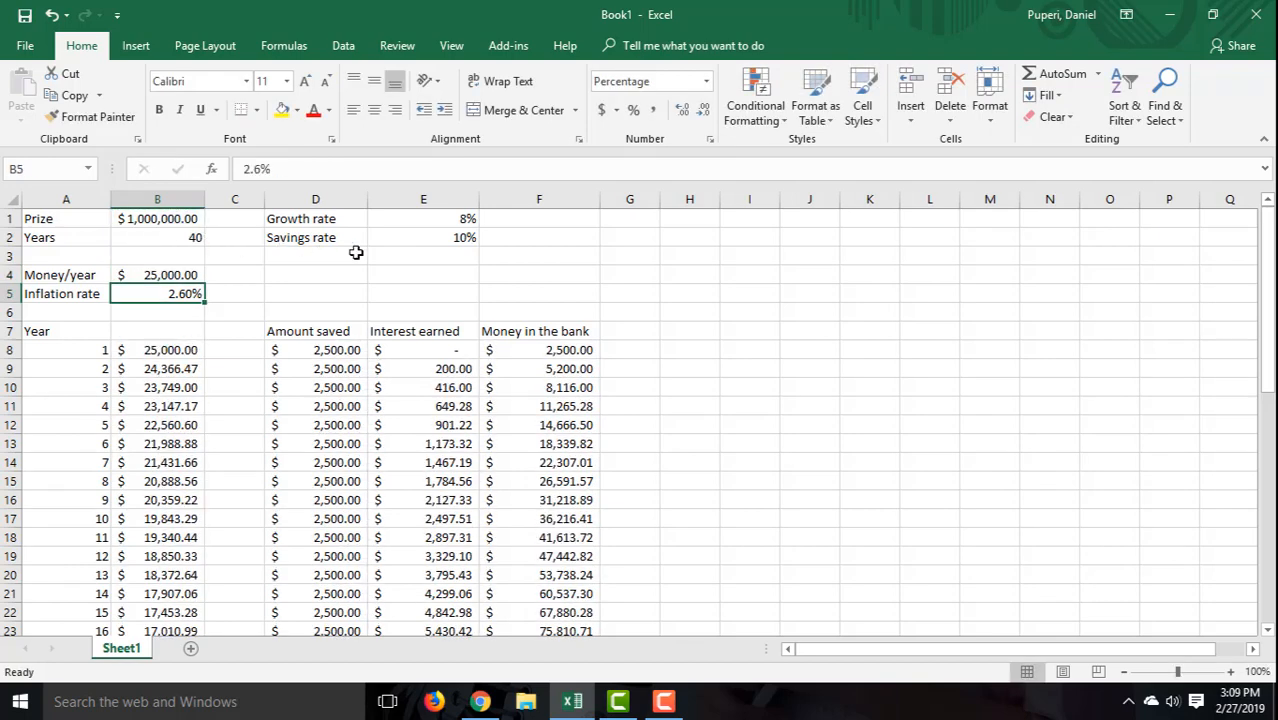
# Check the year 40 balance in F47 for the 10% savings rate with the restored yearly money
pyautogui.click(418, 241)
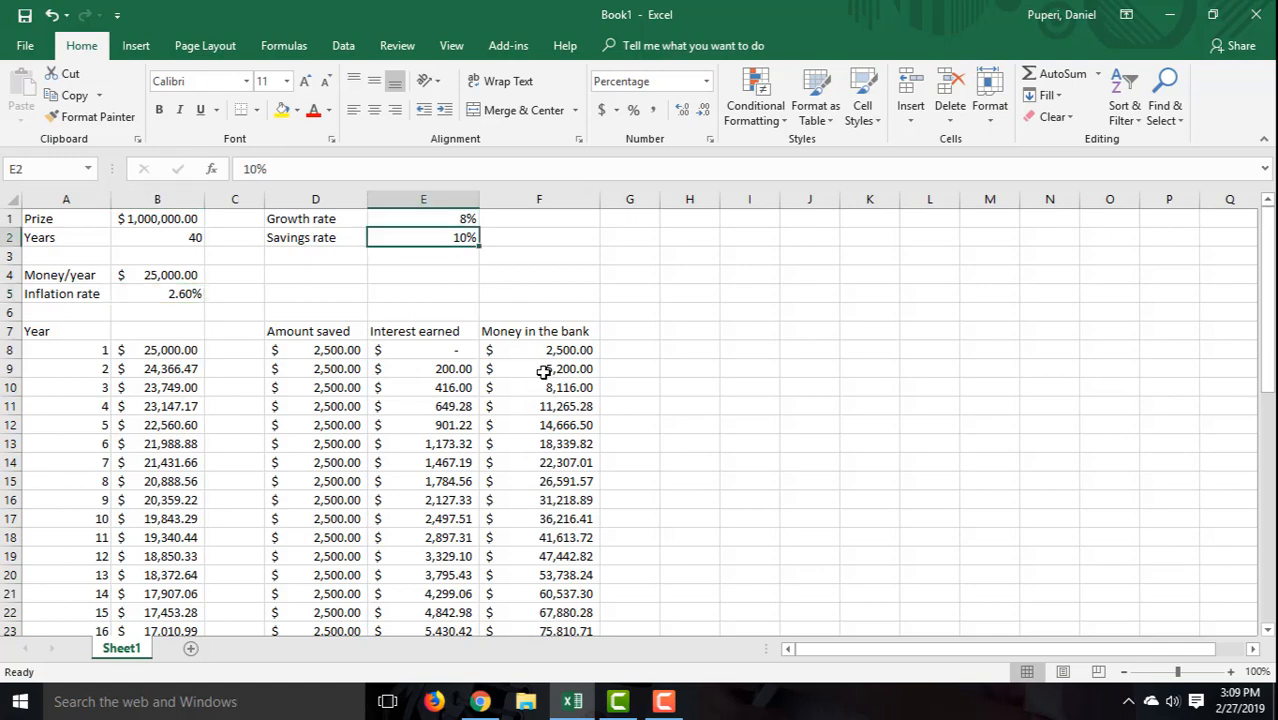
pyautogui.scroll(-12, 543, 372)
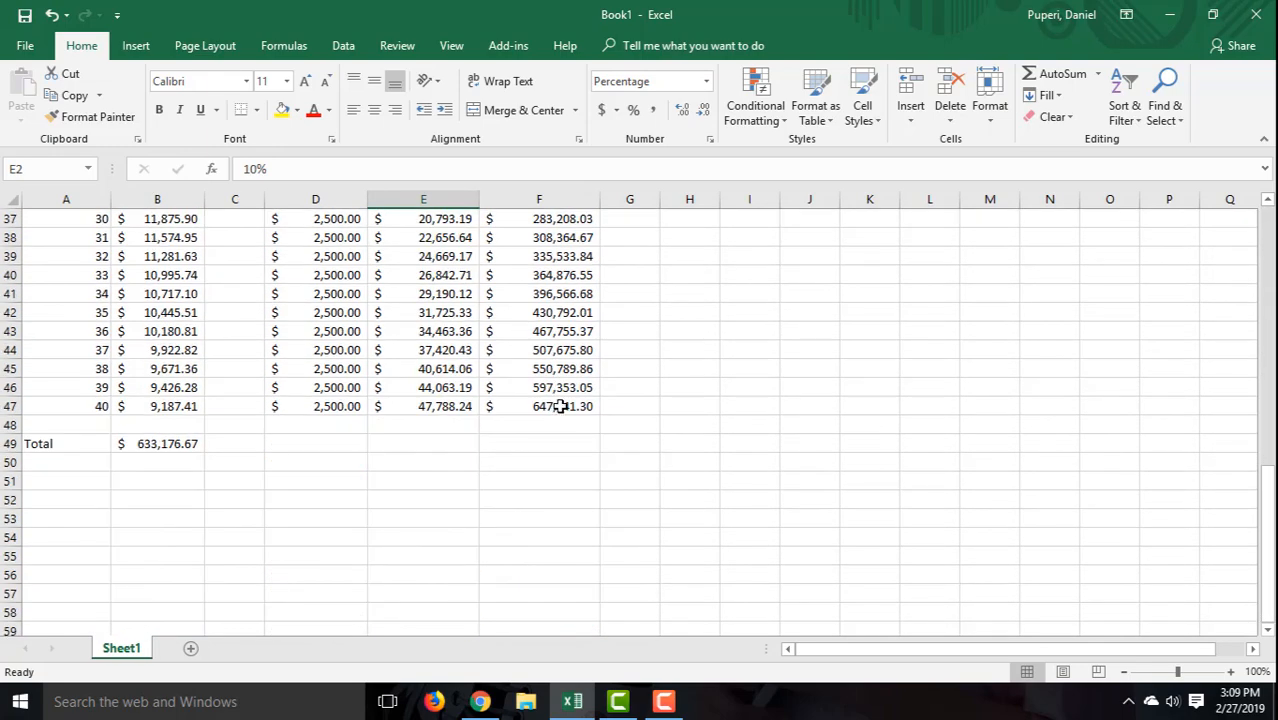
pyautogui.click(560, 406)
pyautogui.scroll(12, 540, 365)
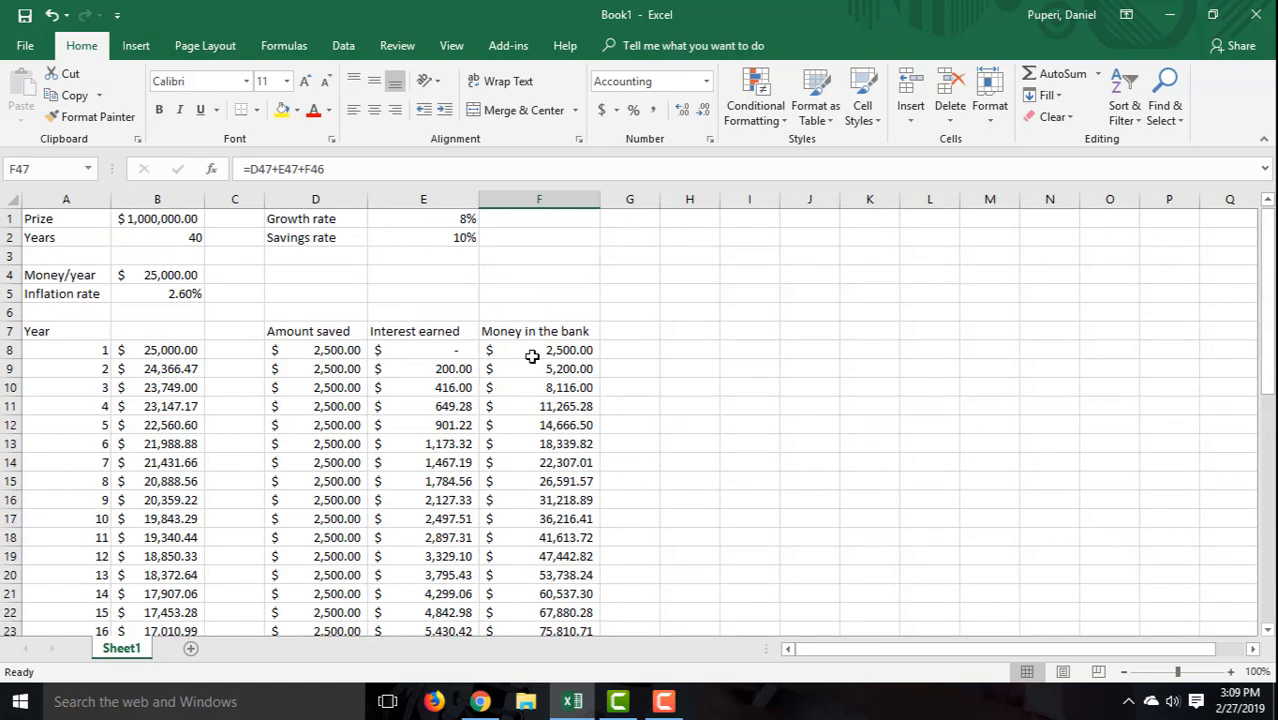
# Set the savings rate in E2 to 20% and check the year 40 balance in F47
pyautogui.click(445, 237)
pyautogui.write('1')
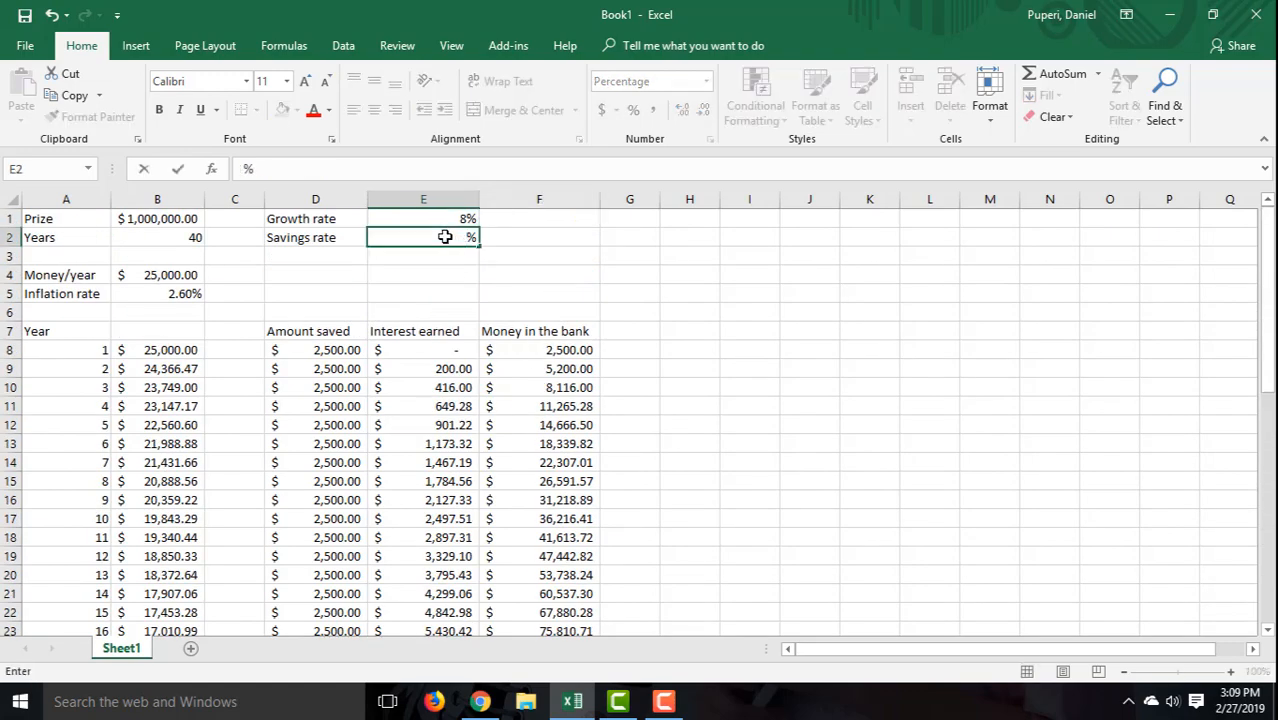
pyautogui.write('20')
pyautogui.press('Return')
pyautogui.scroll(-9, 560, 360)
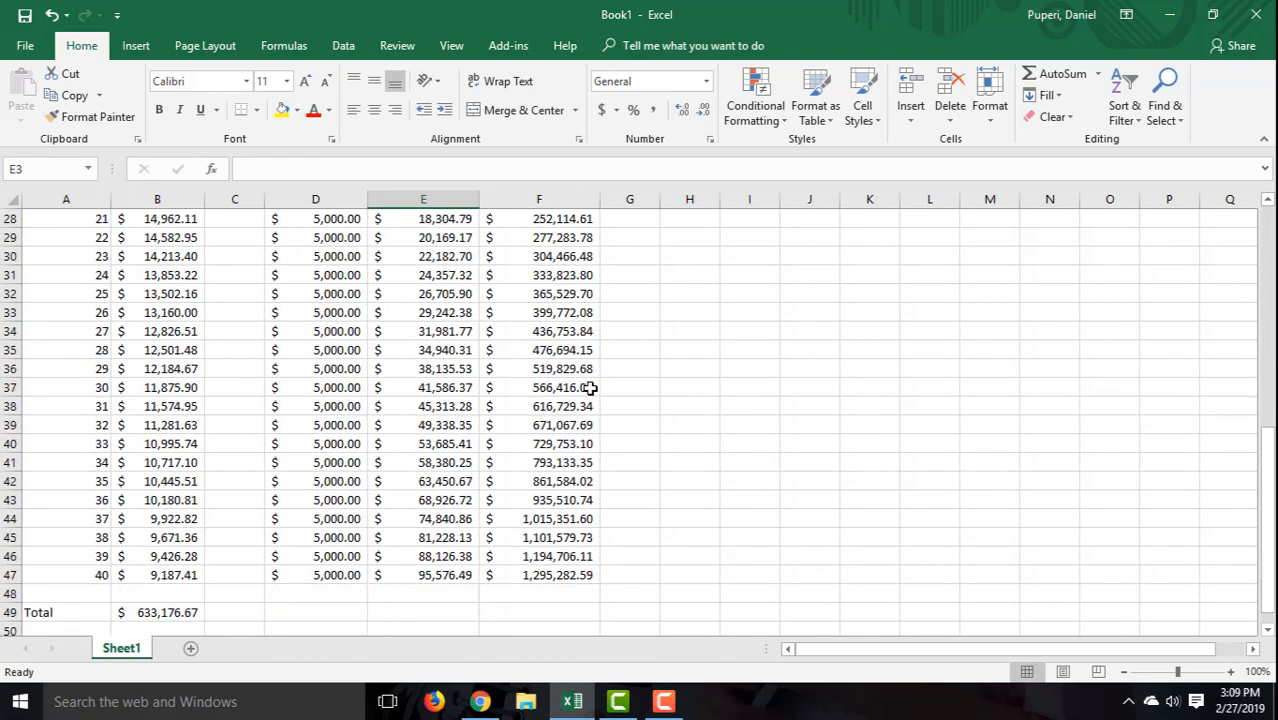
pyautogui.click(565, 577)
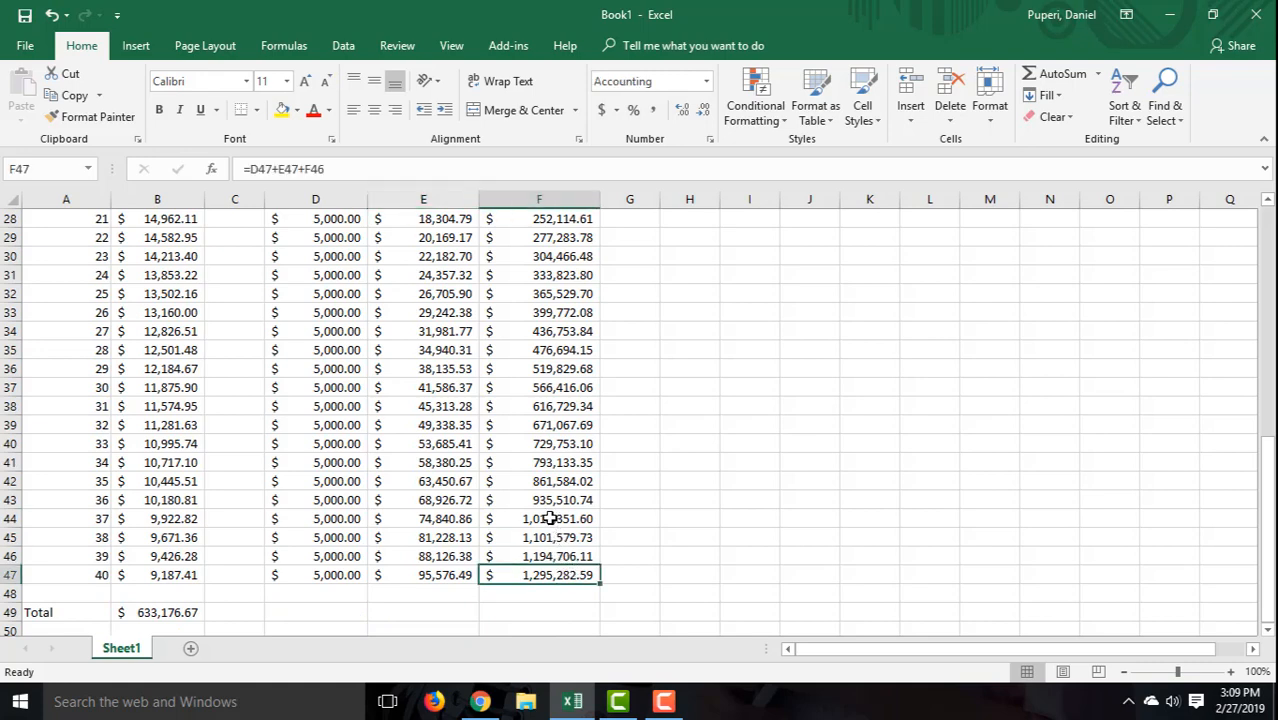
# Set the savings rate in E2 to 19% and check the year 40 balance in F47
pyautogui.scroll(9, 550, 518)
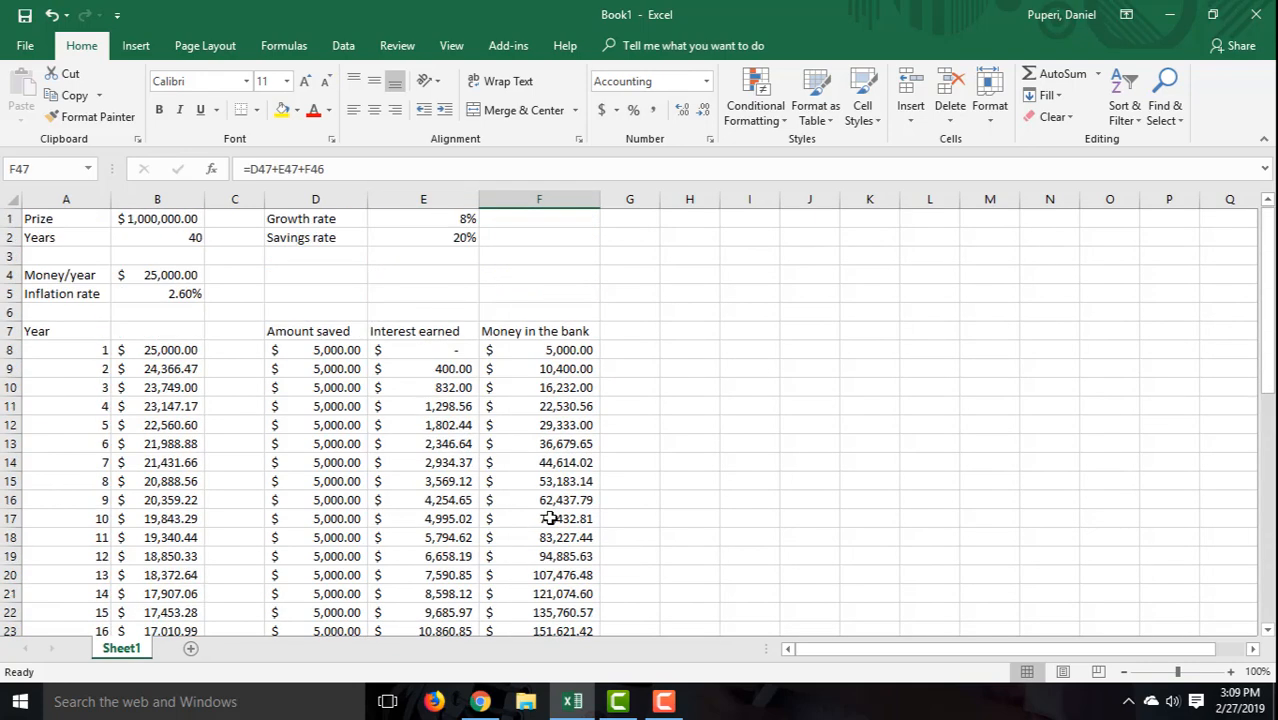
pyautogui.click(430, 246)
pyautogui.write('19')
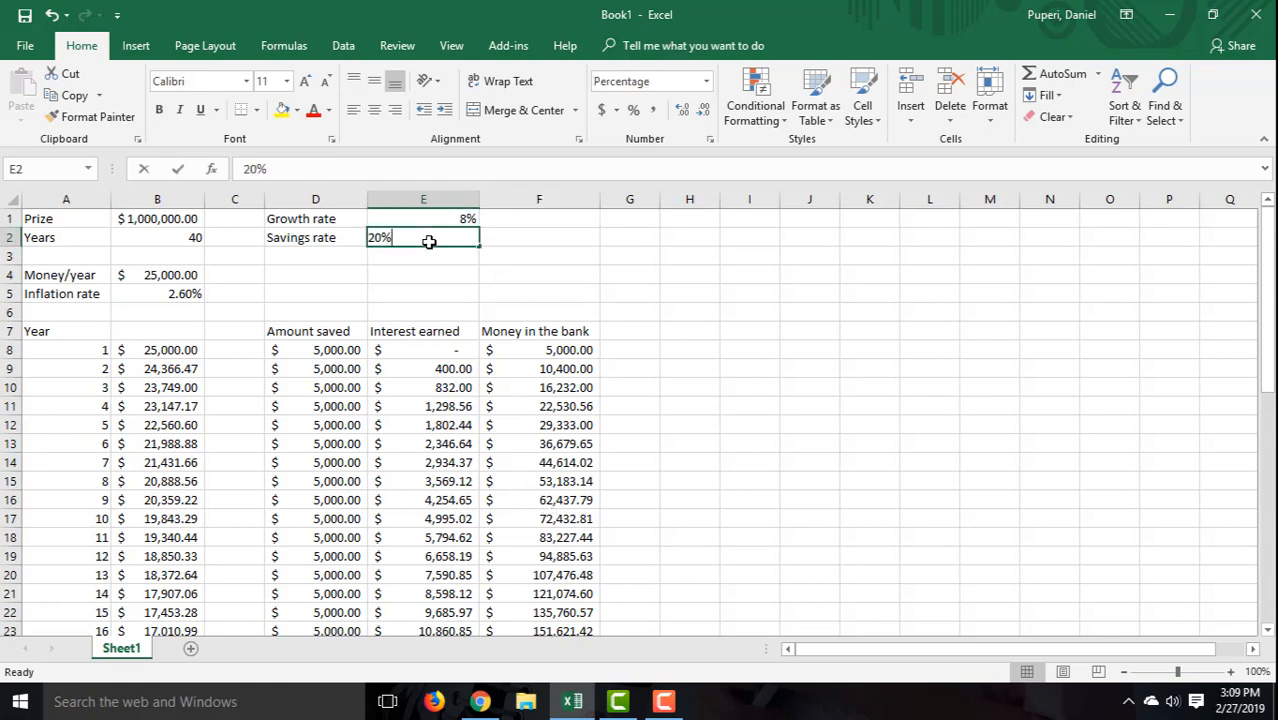
pyautogui.press('Return')
pyautogui.scroll(-12, 460, 295)
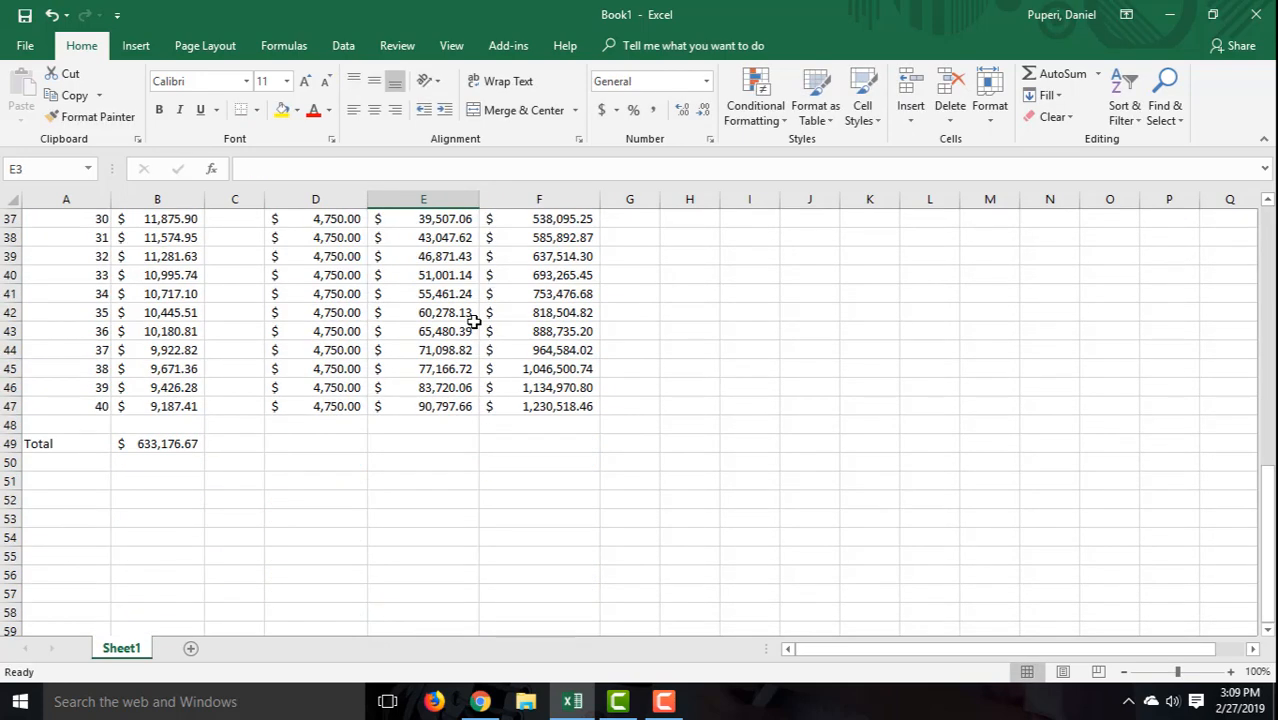
# Set the savings rate in E2 to 18% and check the year 40 balance in F47
pyautogui.scroll(12, 474, 320)
pyautogui.click(430, 237)
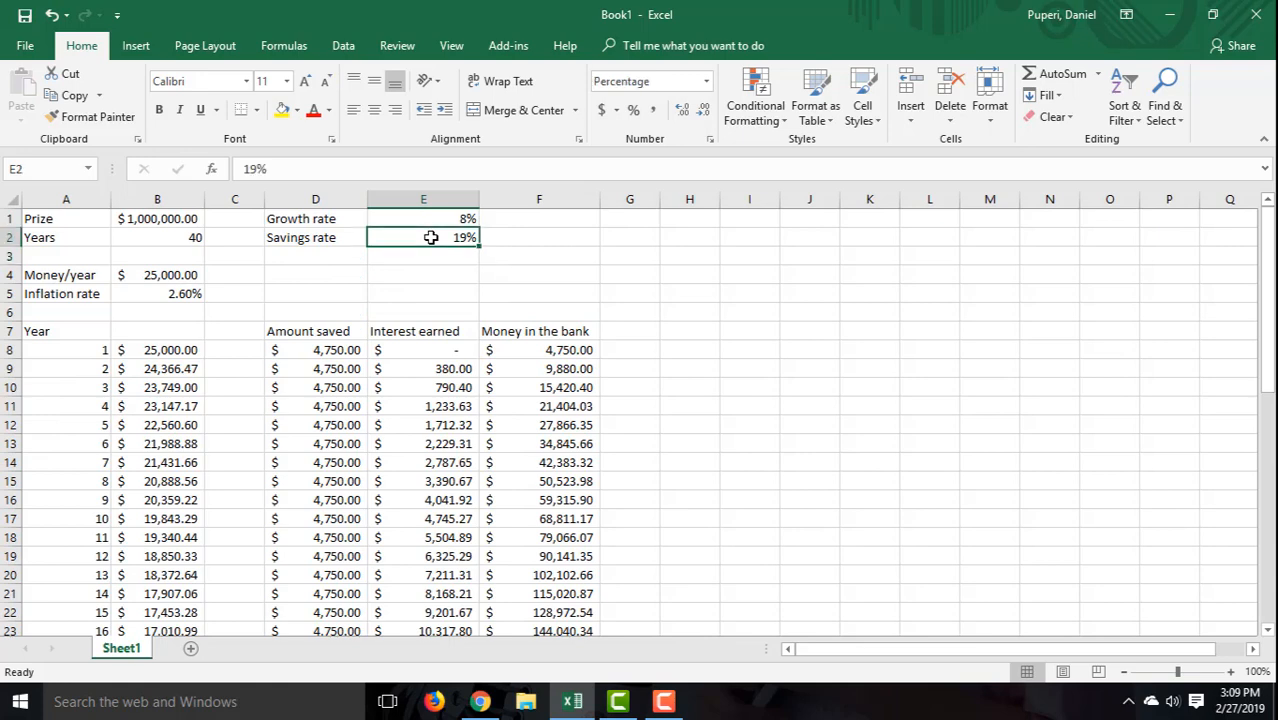
pyautogui.write('18')
pyautogui.press('Return')
pyautogui.scroll(-11, 491, 331)
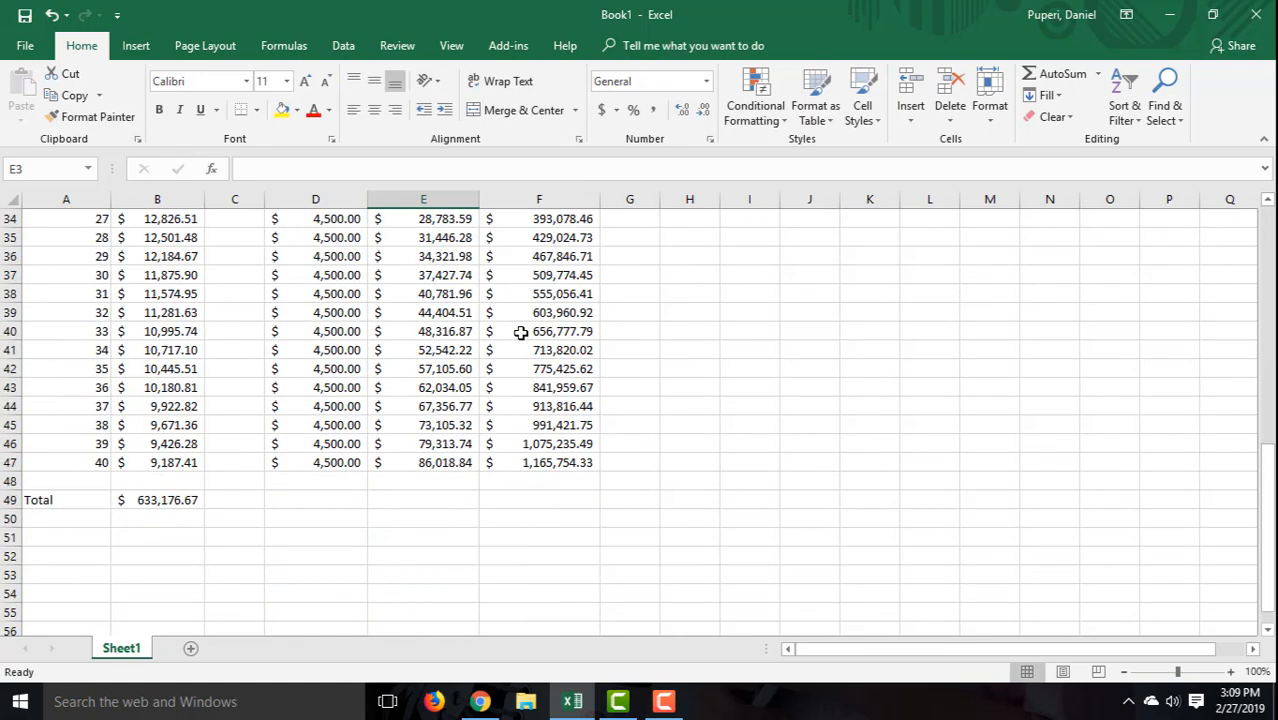
# Set the savings rate in E2 to 17% and check the year 40 balance in F47
pyautogui.scroll(11, 521, 331)
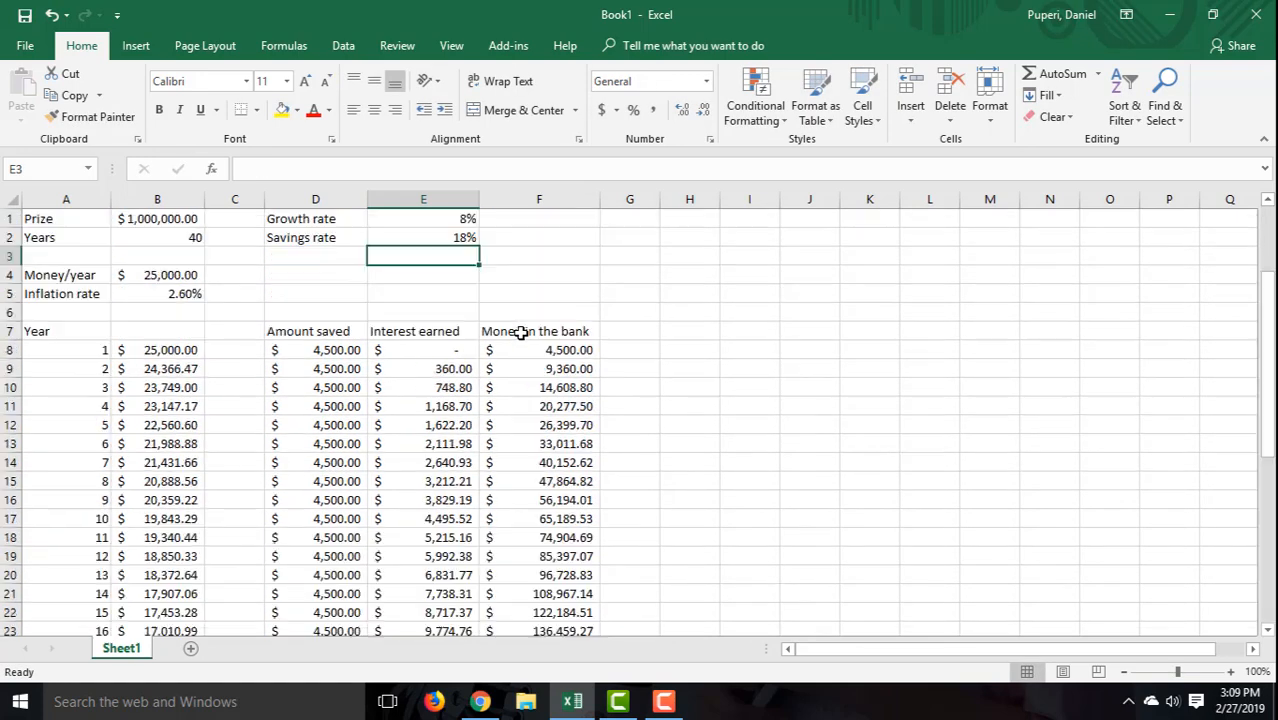
pyautogui.click(449, 237)
pyautogui.write('16')
pyautogui.press('BackSpace')
pyautogui.write('7')
pyautogui.press('Return')
pyautogui.scroll(-8, 484, 273)
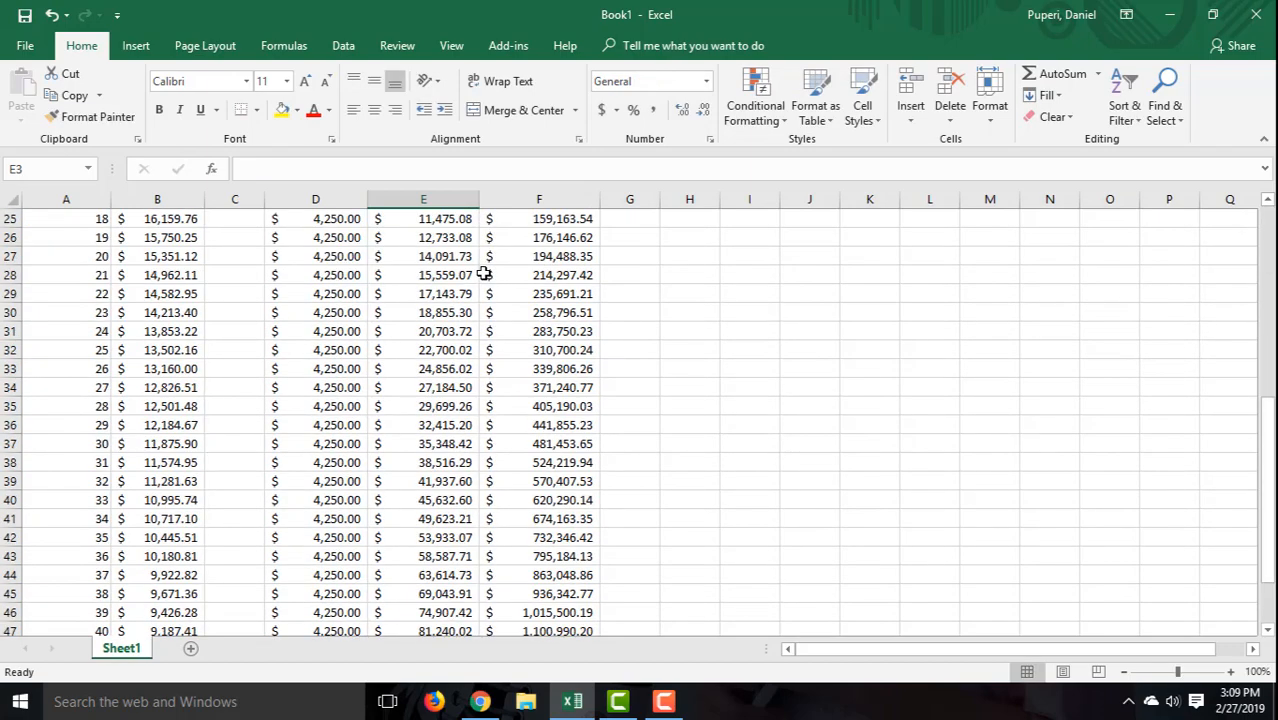
pyautogui.scroll(-4, 484, 273)
# Set the savings rate in E2 to 16% and check the year 40 balance in F47
pyautogui.scroll(12, 497, 310)
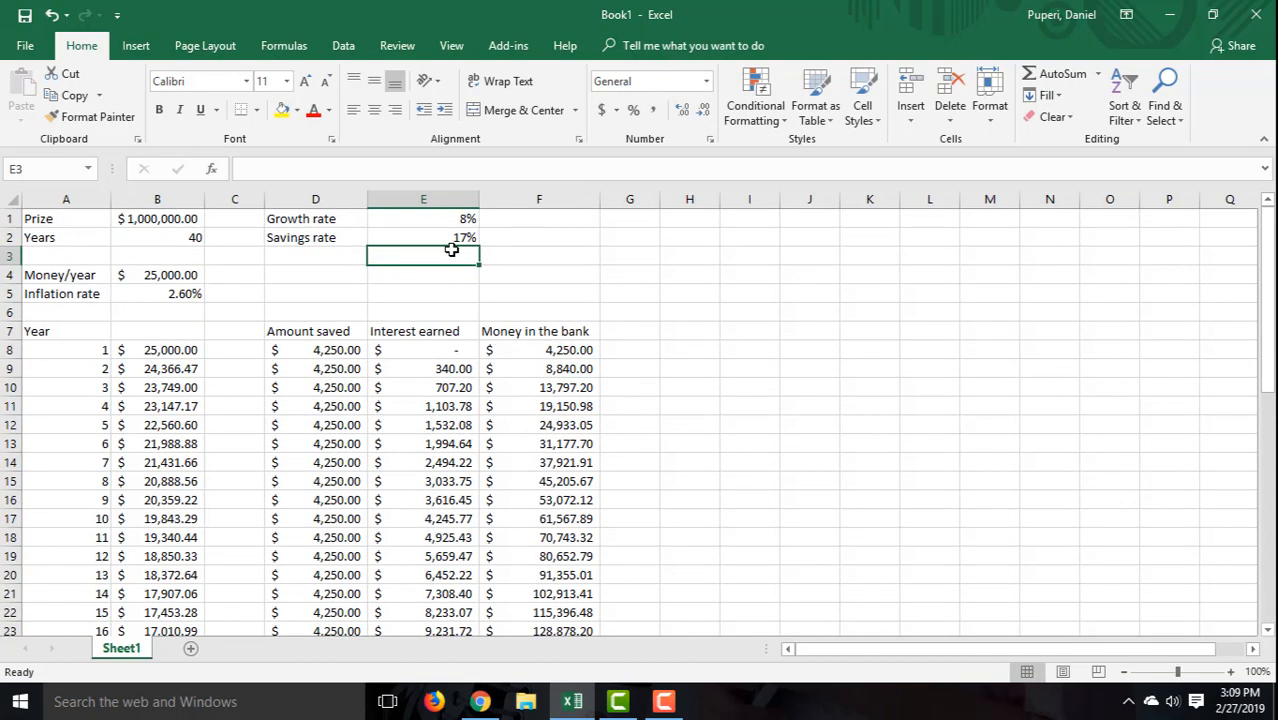
pyautogui.click(442, 237)
pyautogui.write('16')
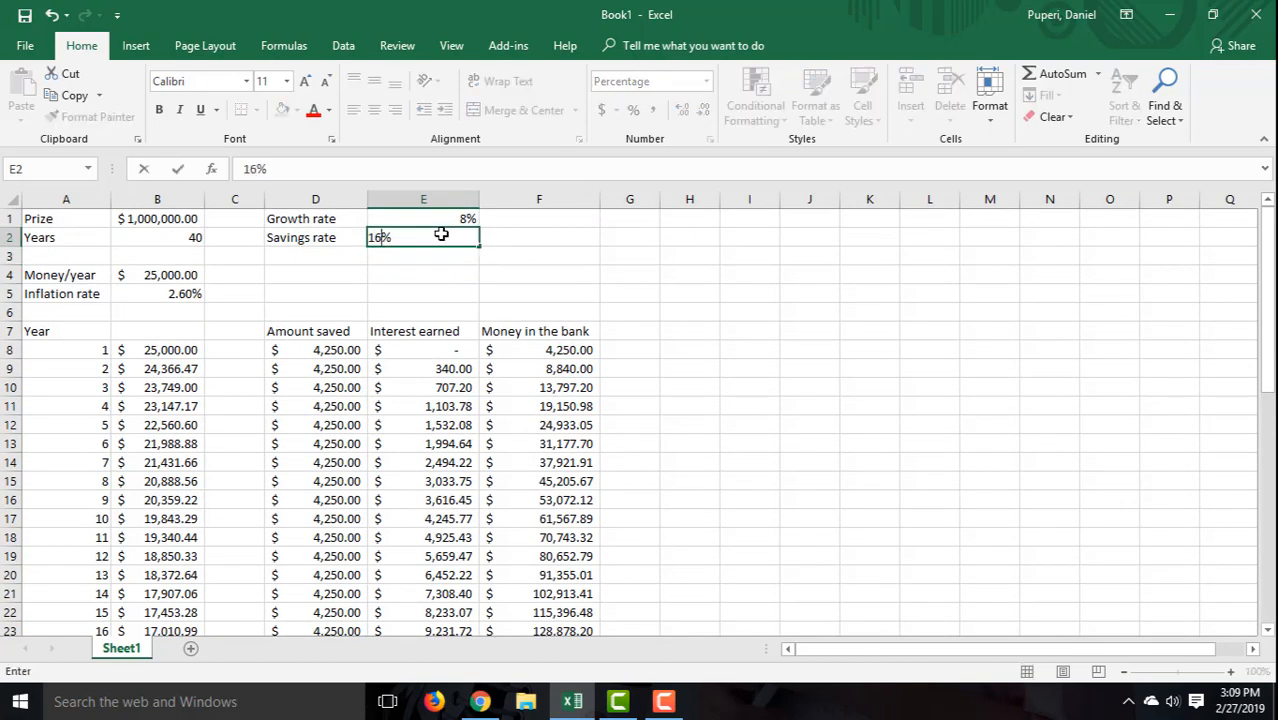
pyautogui.press('Return')
pyautogui.scroll(-10, 500, 258)
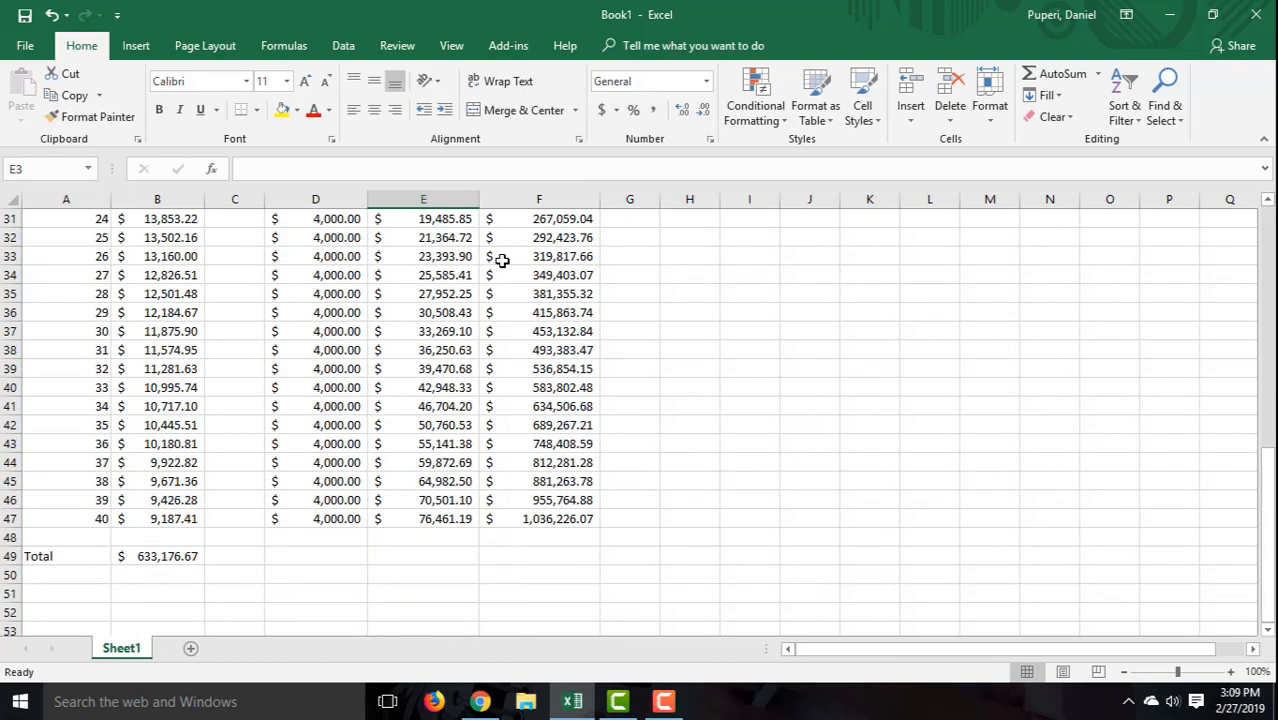
# Set the savings rate in E2 to 15% and check the year 40 balance in F47
pyautogui.scroll(10, 501, 260)
pyautogui.click(442, 240)
pyautogui.write('15')
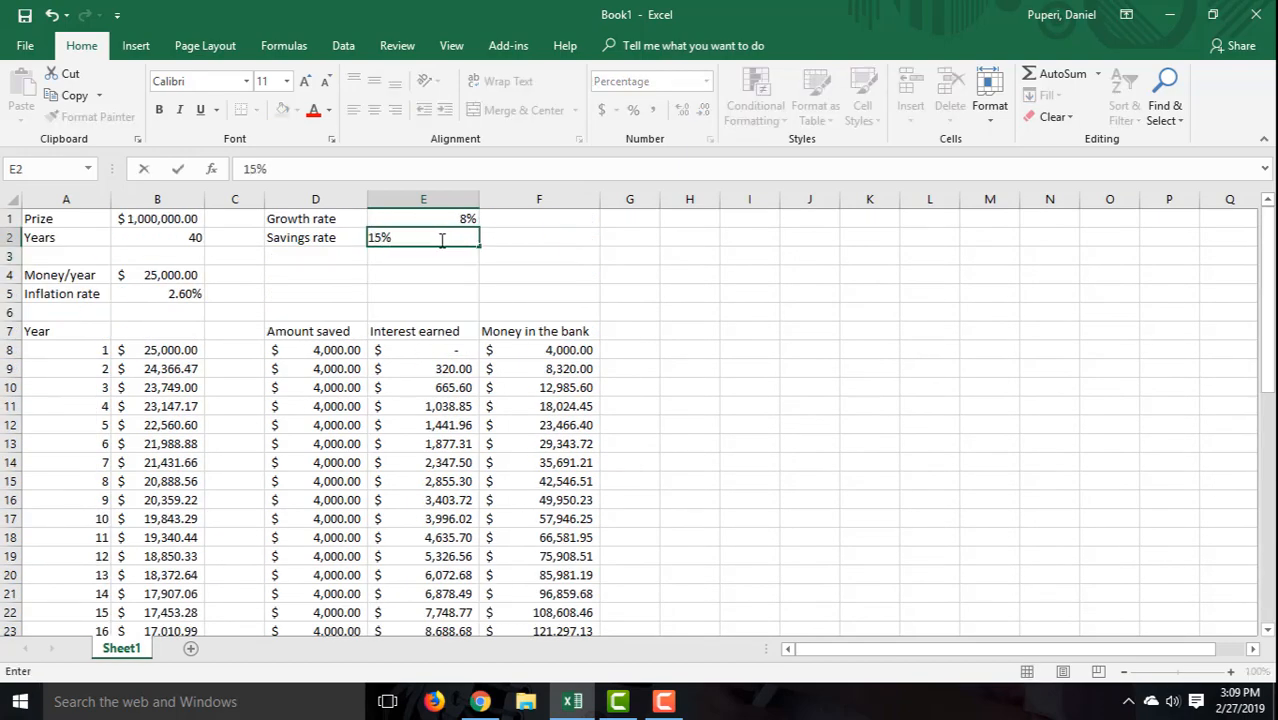
pyautogui.press('Return')
pyautogui.scroll(-11, 500, 278)
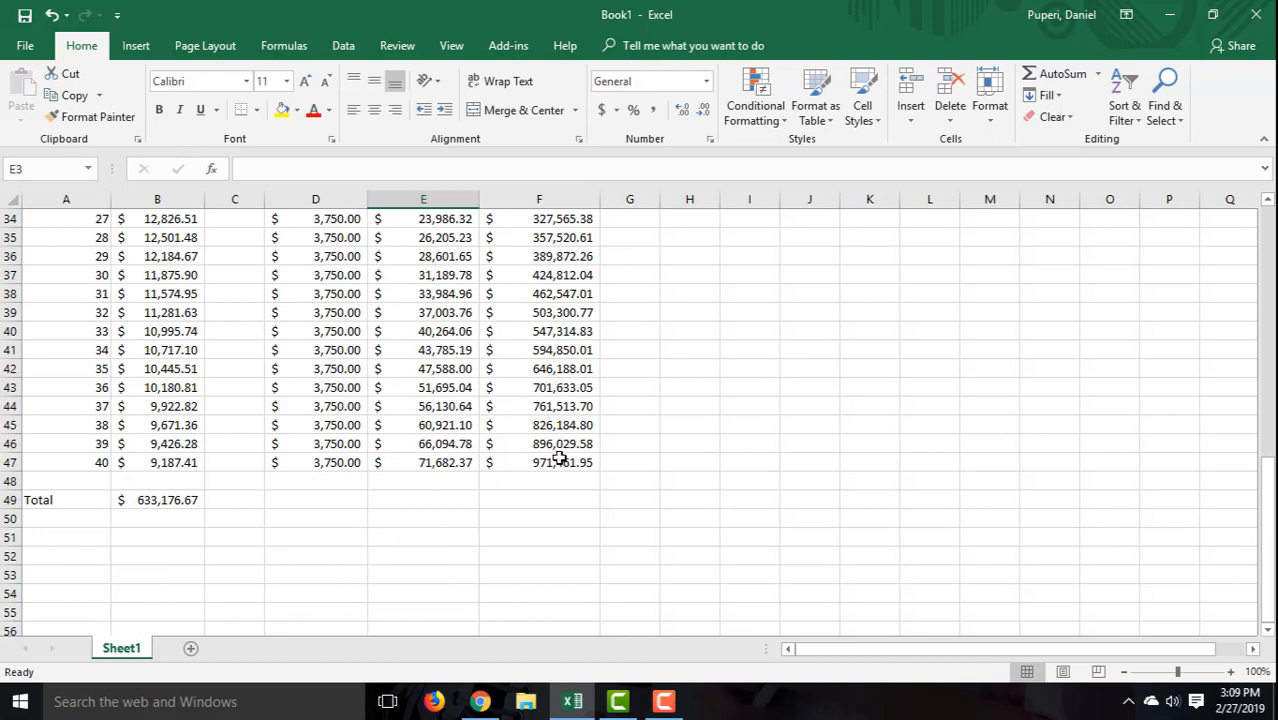
pyautogui.click(559, 460)
# Return the savings rate in E2 to 16% and recheck the year 40 row, including the amount saved in D47
pyautogui.scroll(11, 540, 404)
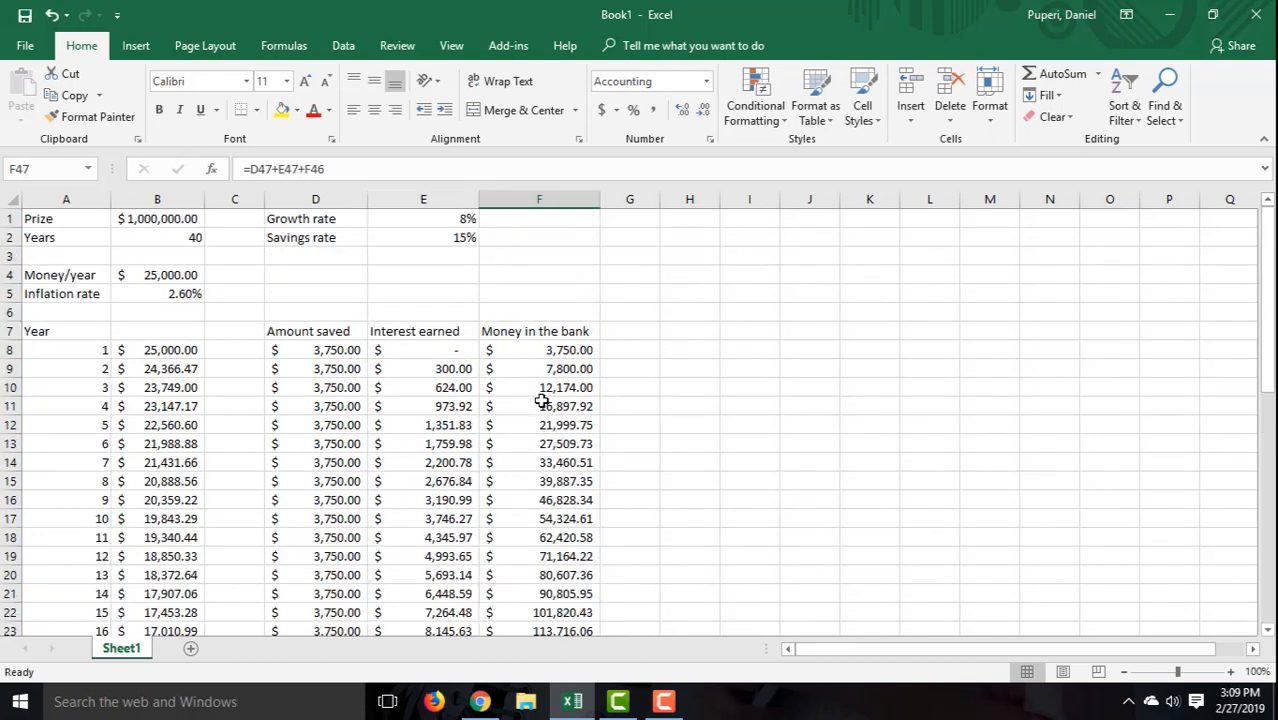
pyautogui.click(446, 240)
pyautogui.write('16')
pyautogui.press('Return')
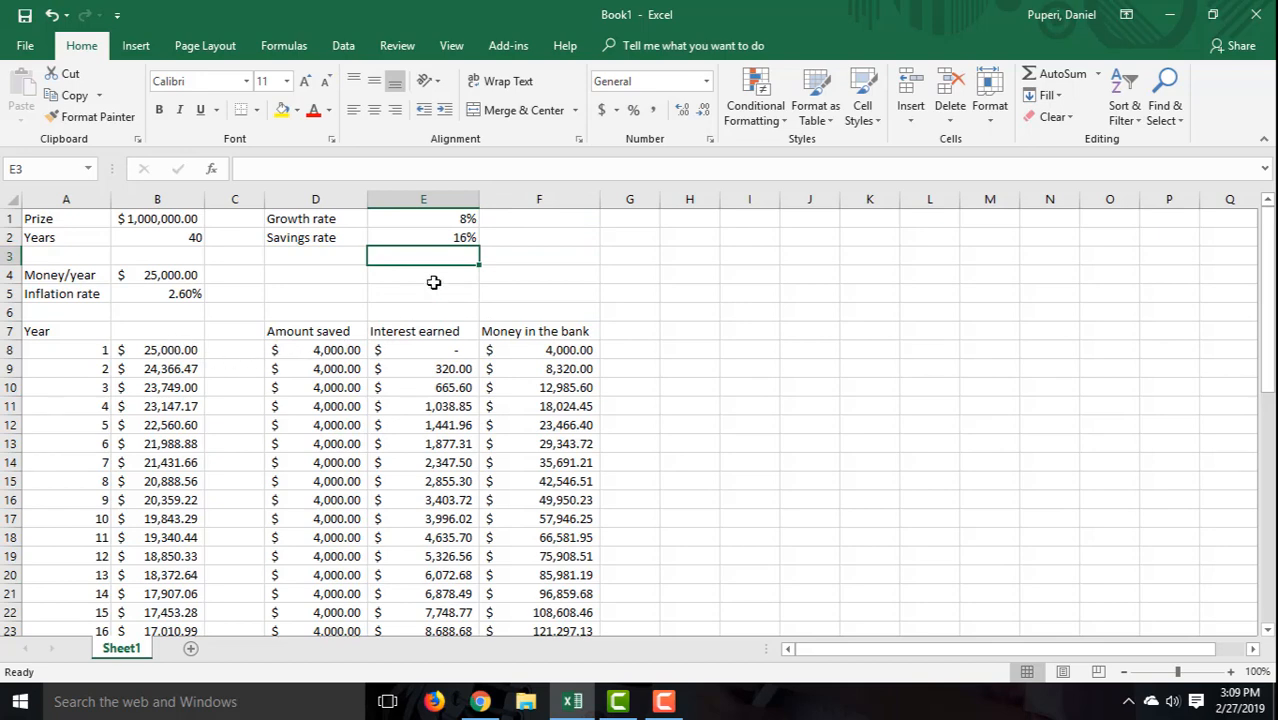
pyautogui.scroll(-13, 530, 352)
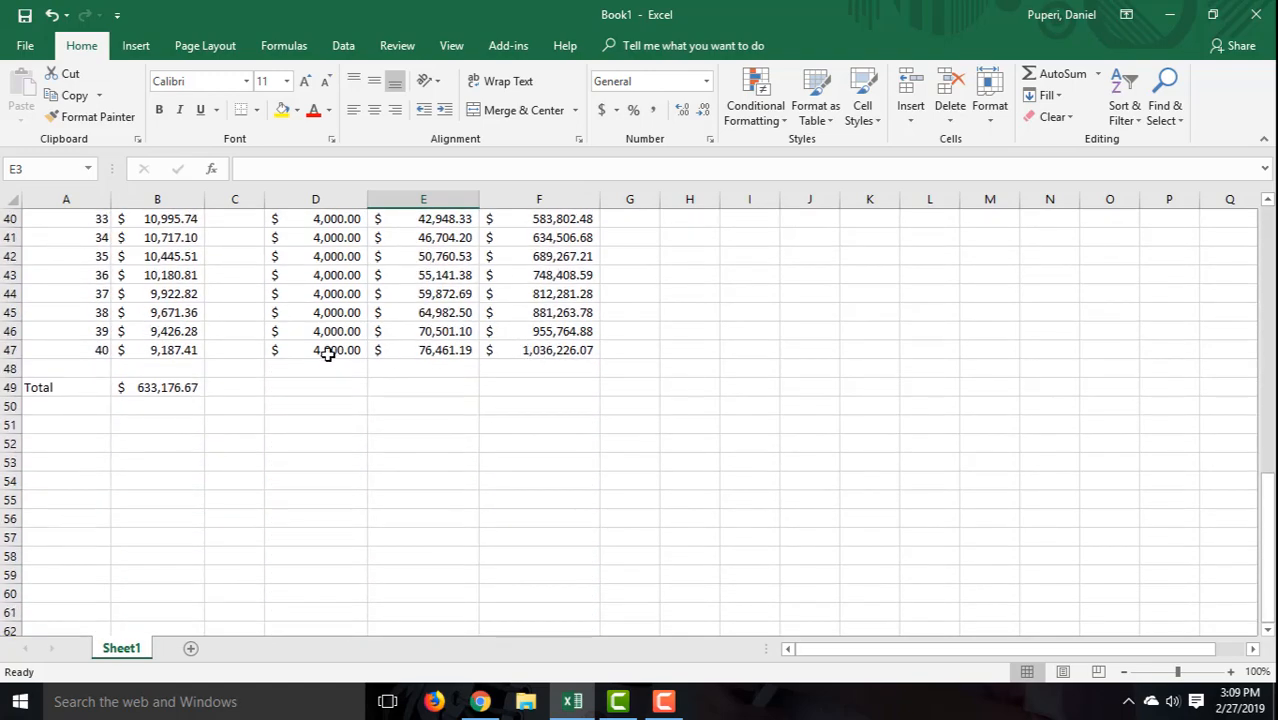
pyautogui.click(328, 352)
pyautogui.scroll(13, 330, 350)
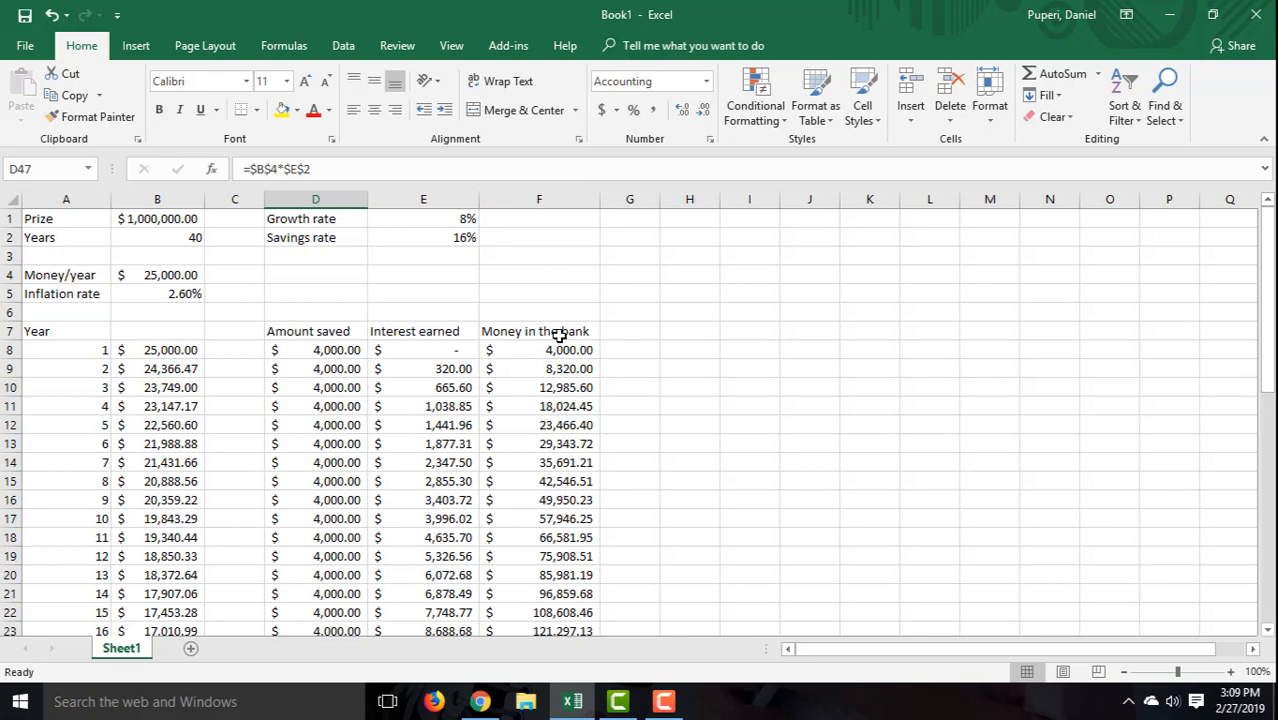
# Switch to the quiz in Chrome and enter 16 as the answer to Question 4
pyautogui.click(480, 701)
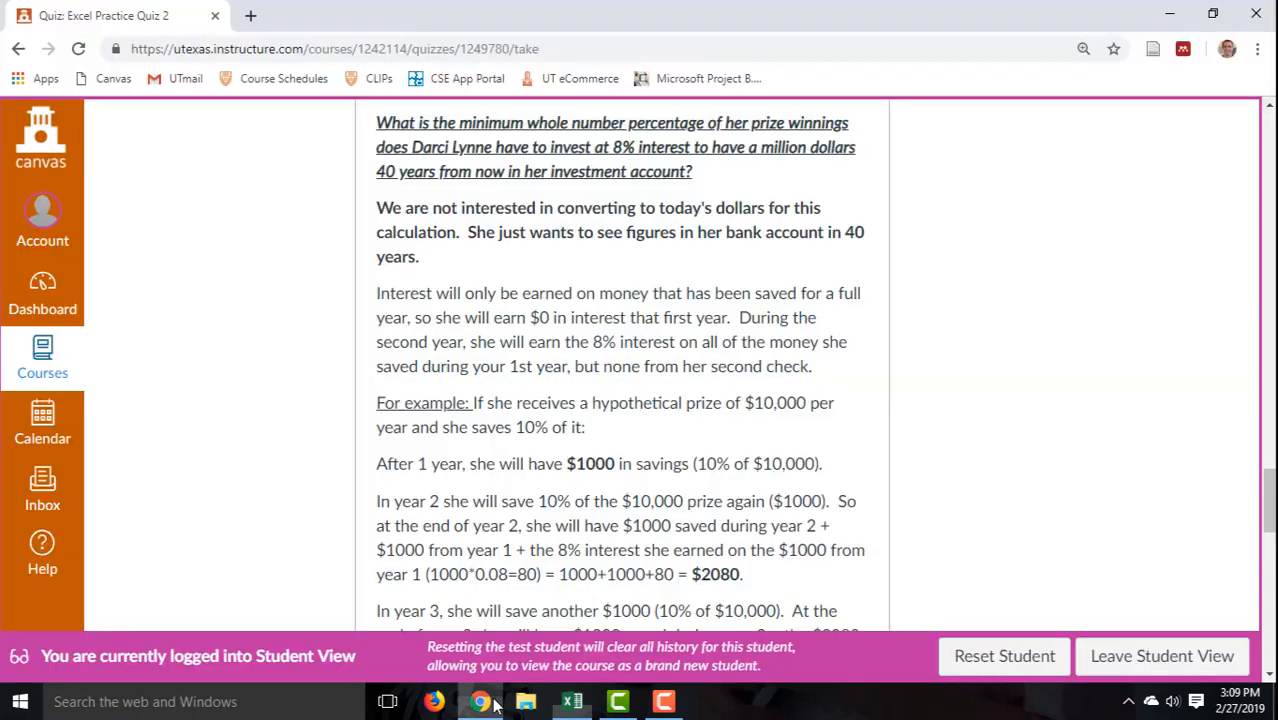
pyautogui.scroll(-5, 608, 428)
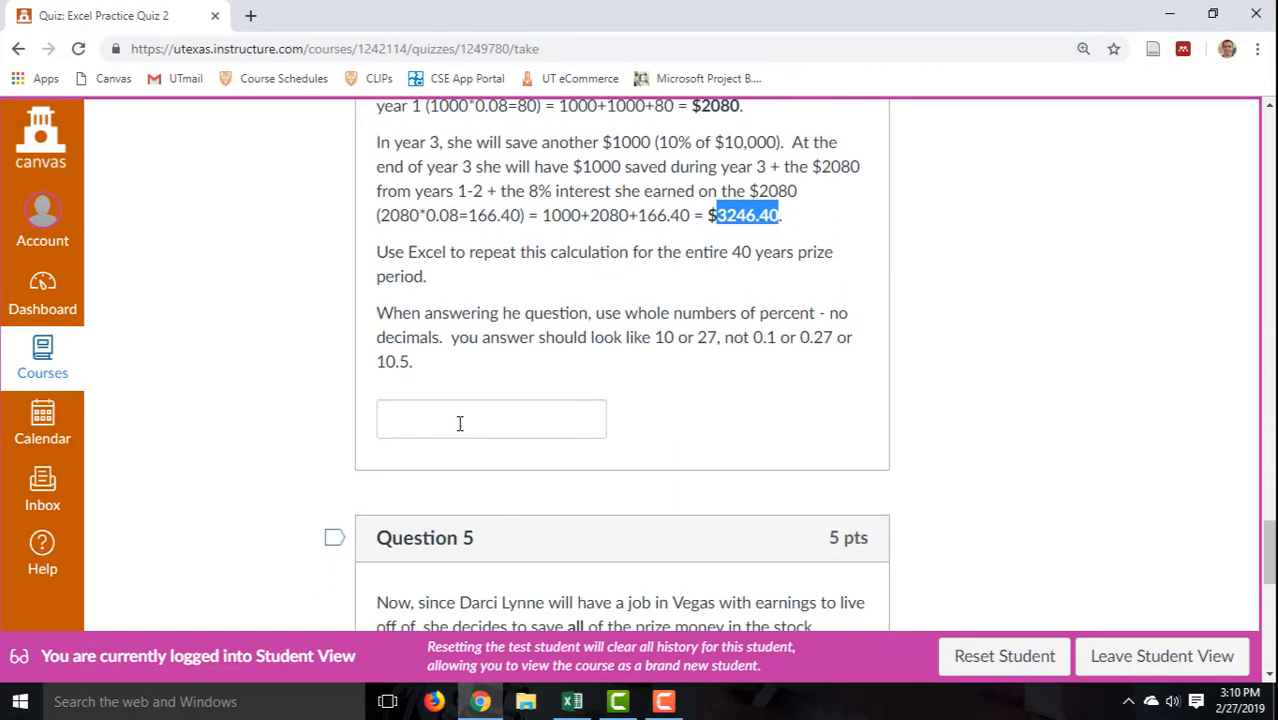
pyautogui.click(463, 422)
pyautogui.click(659, 391)
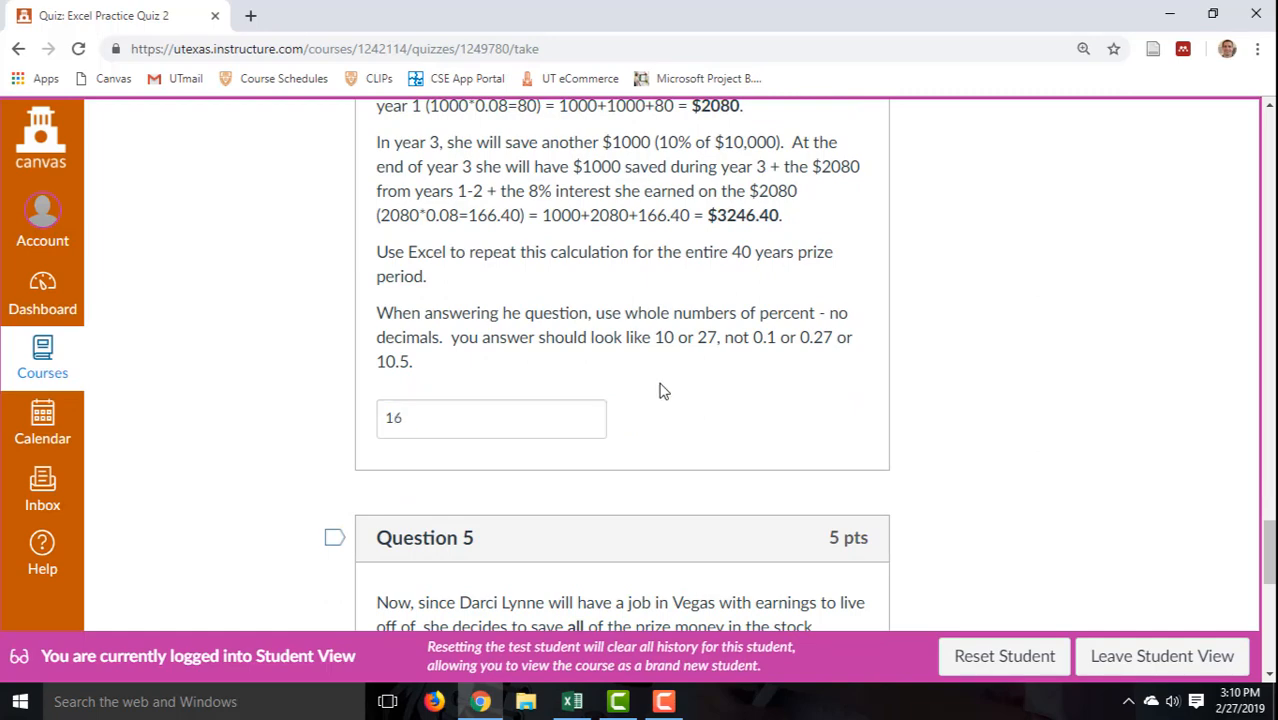
# Read Question 5 in the quiz and set the savings rate in E2 of the Excel workbook to 100%
pyautogui.scroll(-5, 659, 391)
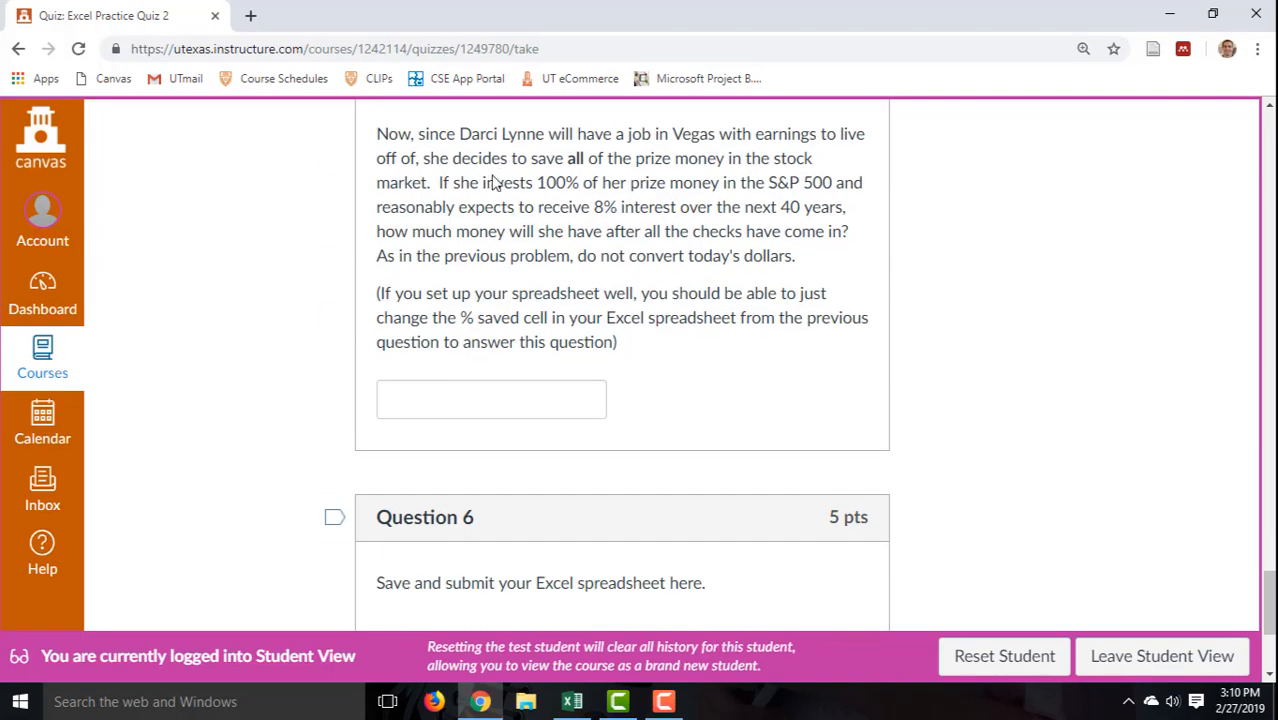
pyautogui.scroll(1, 476, 170)
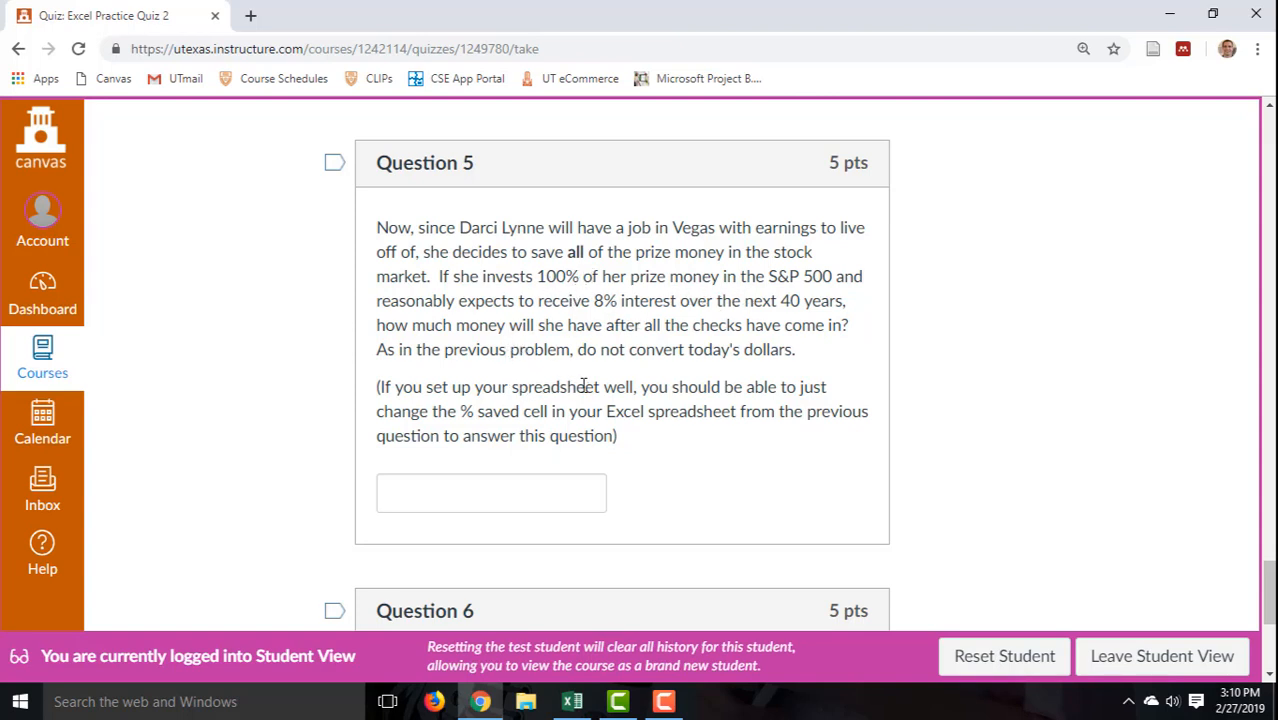
pyautogui.click(572, 701)
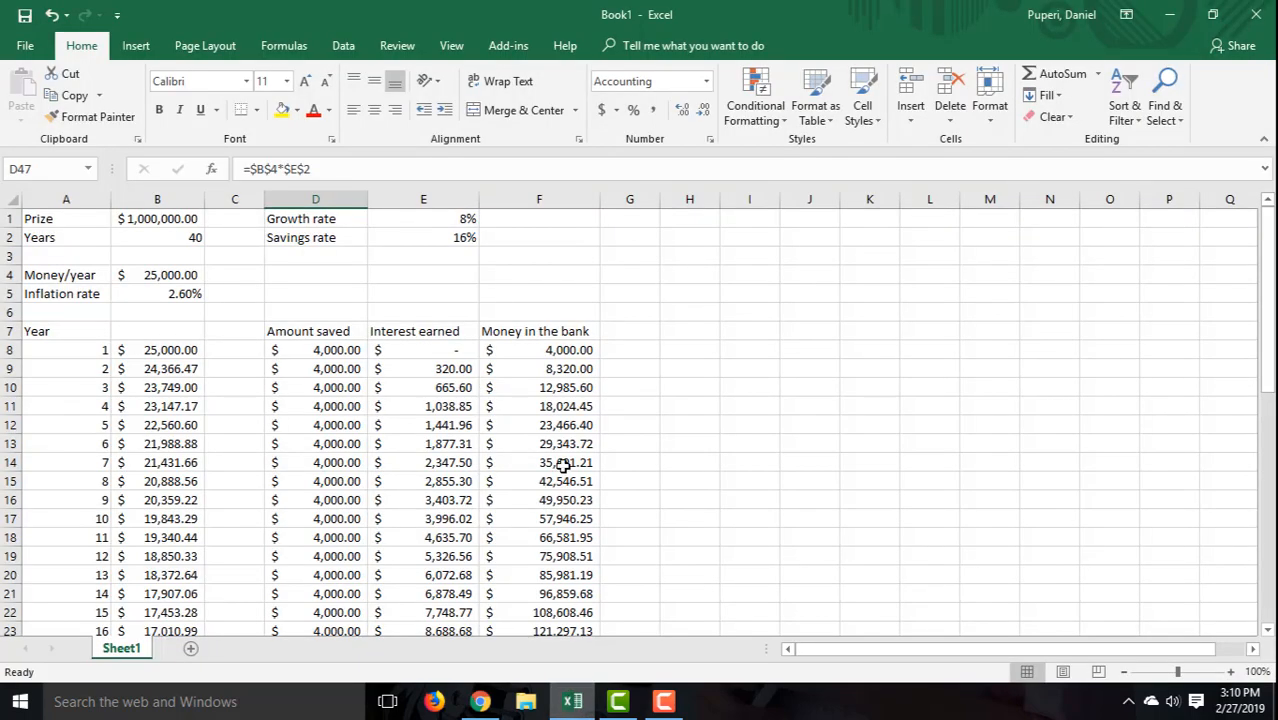
pyautogui.click(465, 237)
pyautogui.write('100')
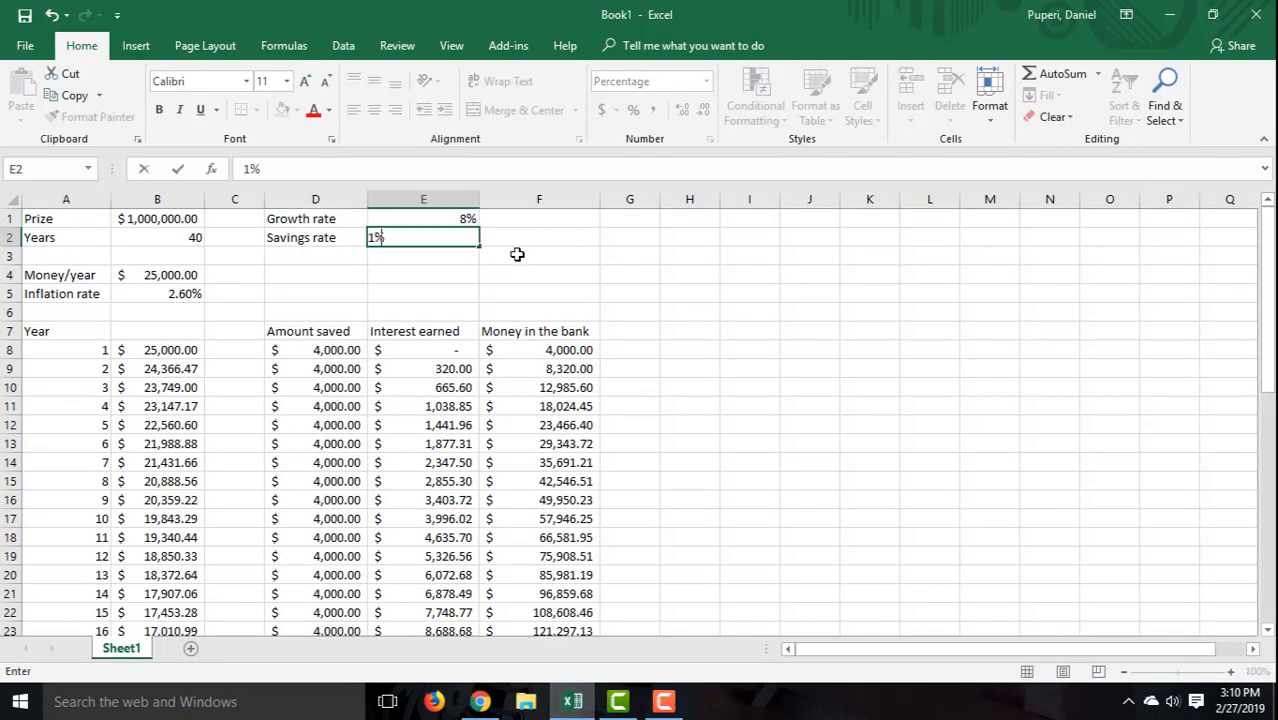
pyautogui.press('Return')
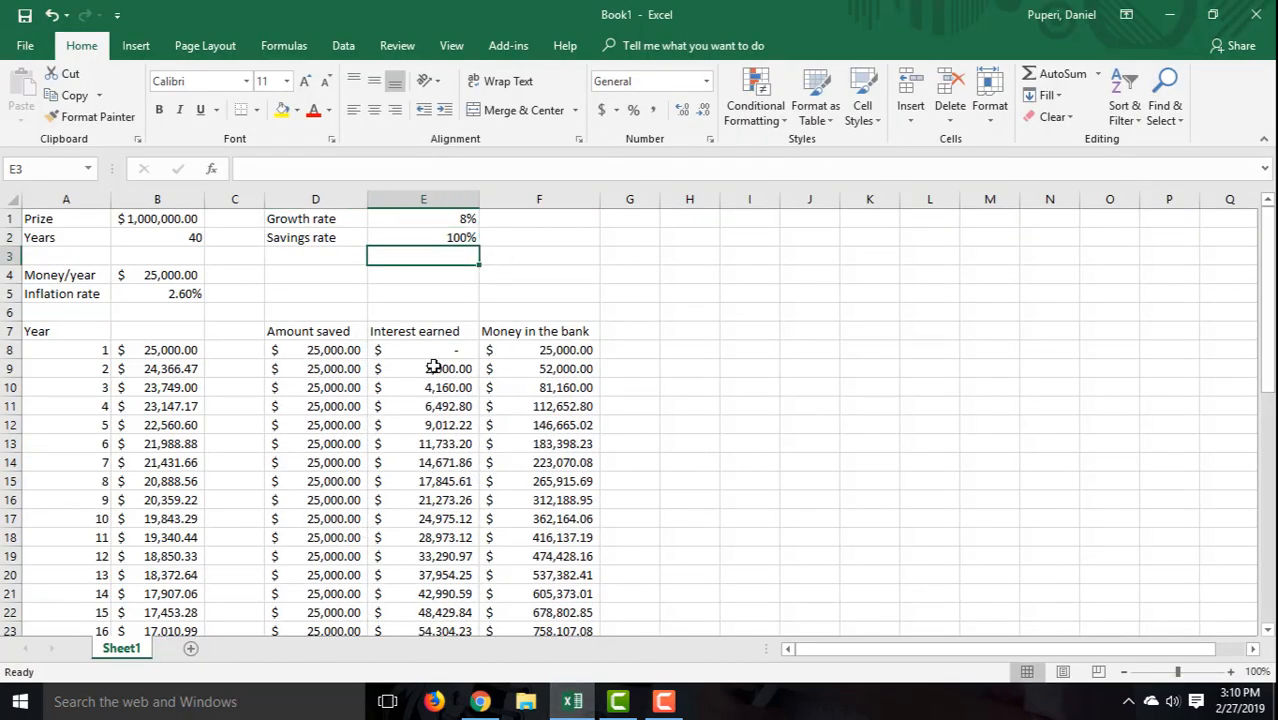
# Copy the year 40 balance from F47 for the 100% savings rate
pyautogui.scroll(-7, 537, 380)
pyautogui.scroll(-2, 537, 380)
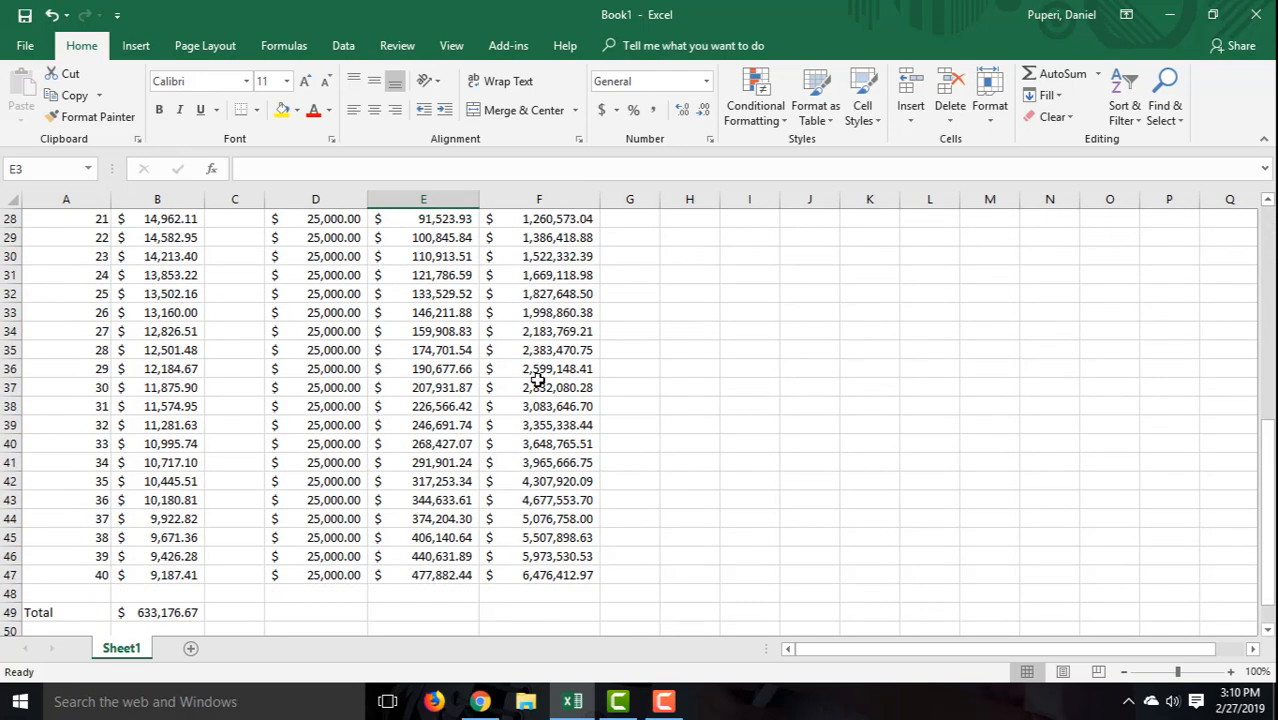
pyautogui.click(548, 573)
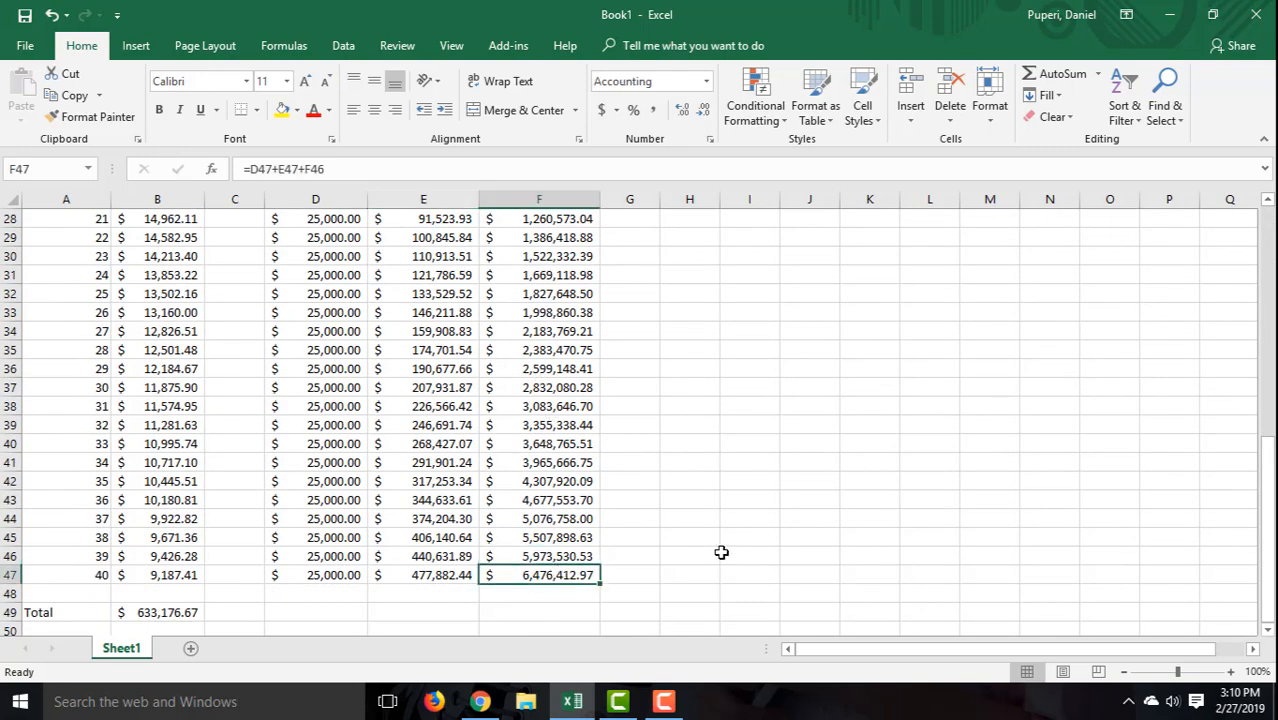
pyautogui.hotkey('ctrl', 'c')
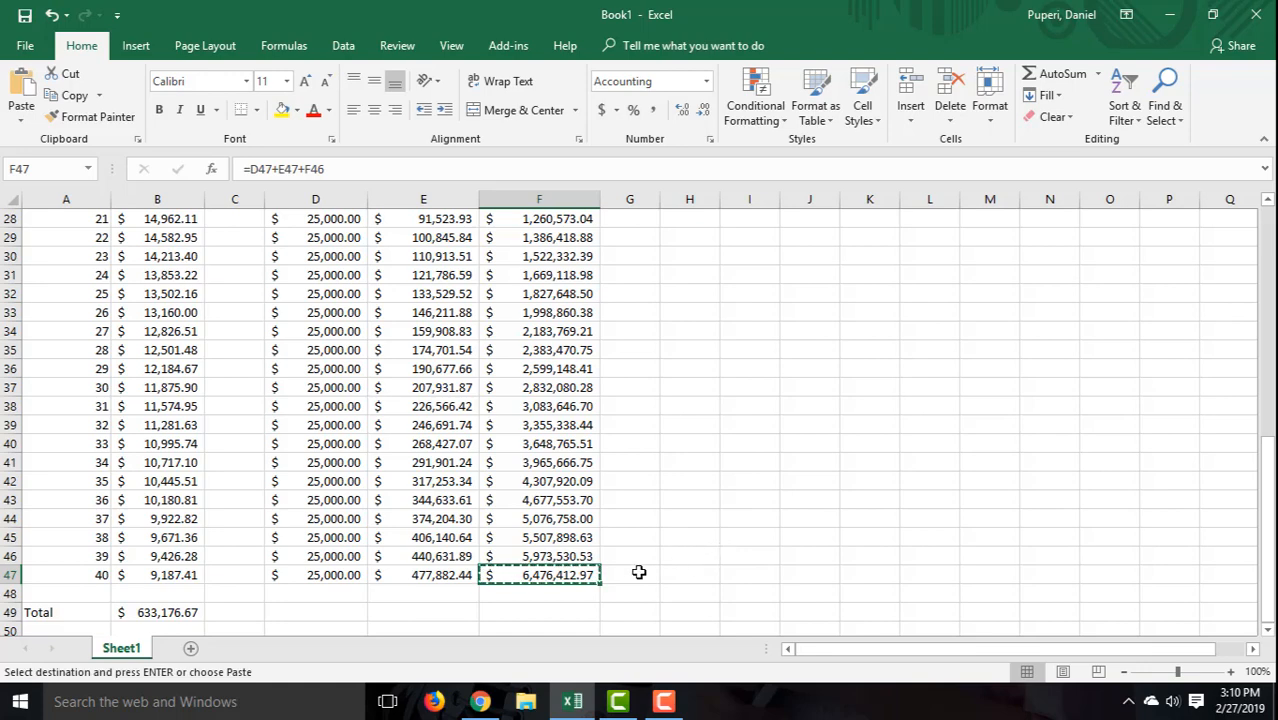
# Switch to Chrome, paste the copied balance as Question 5's answer, and remove the dollar sign so it reads 6476412.97
pyautogui.click(480, 701)
pyautogui.click(491, 495)
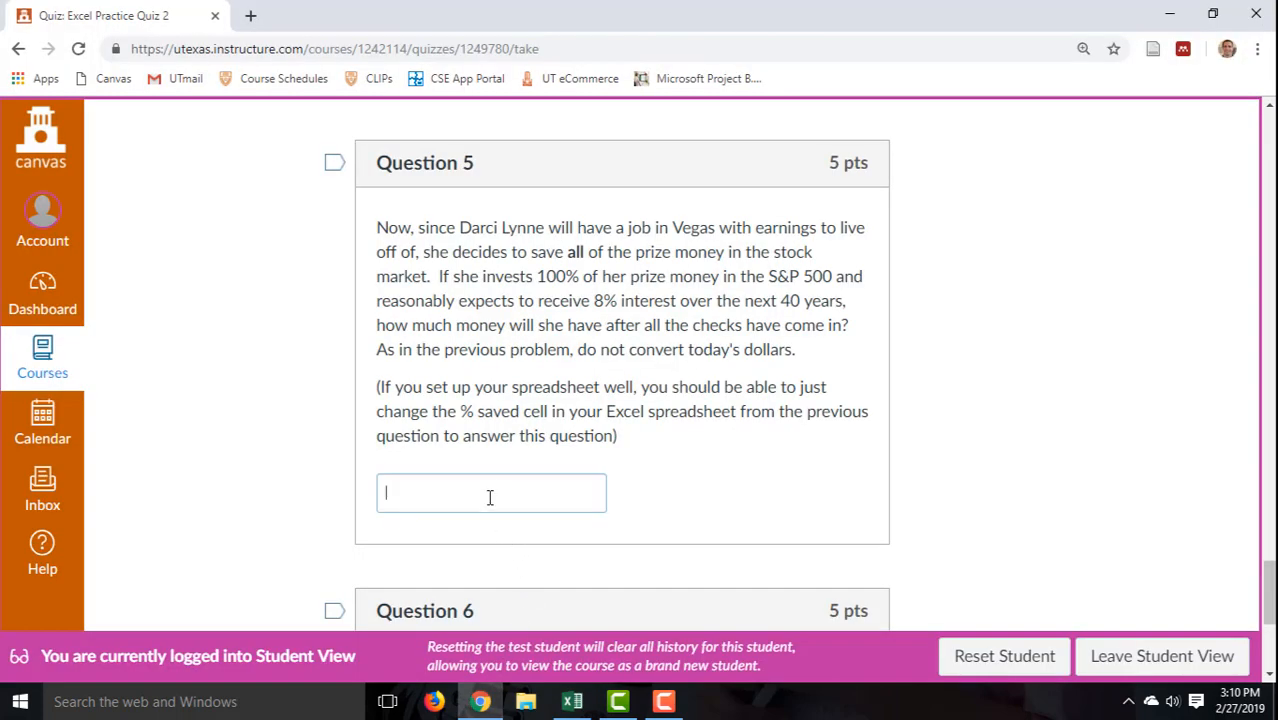
pyautogui.hotkey('ctrl', 'v')
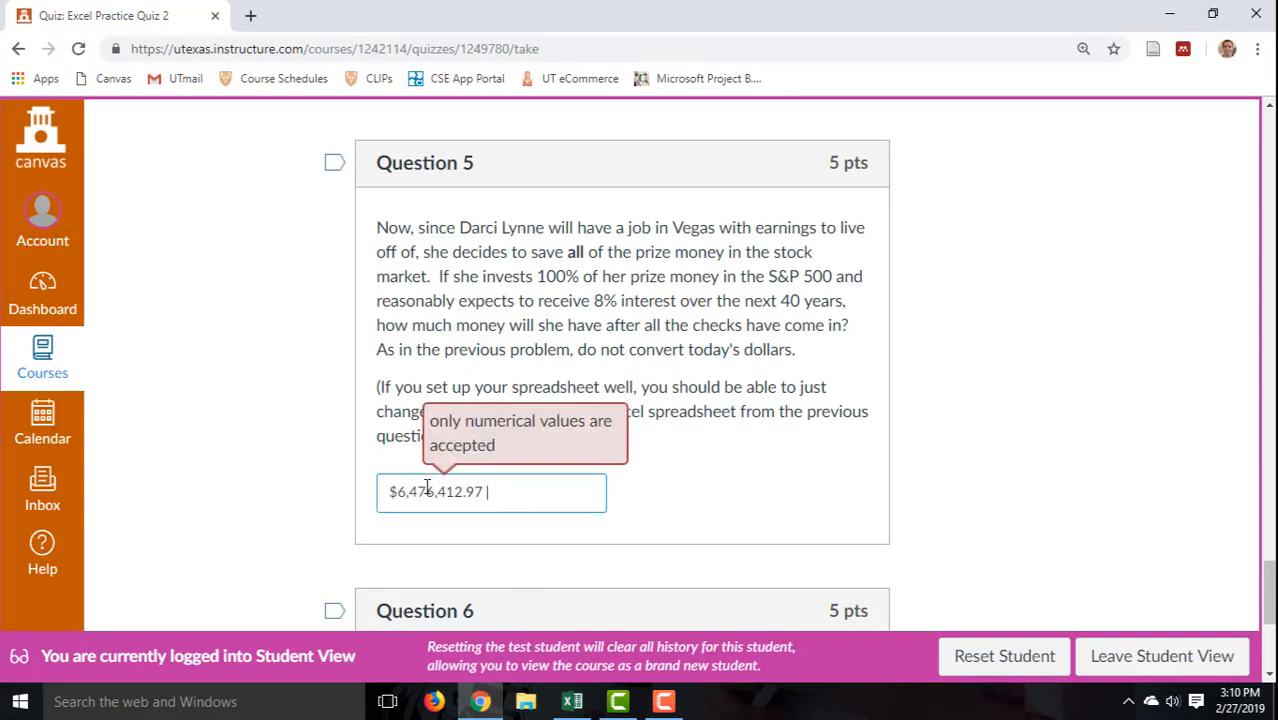
pyautogui.click(397, 492)
pyautogui.press('BackSpace')
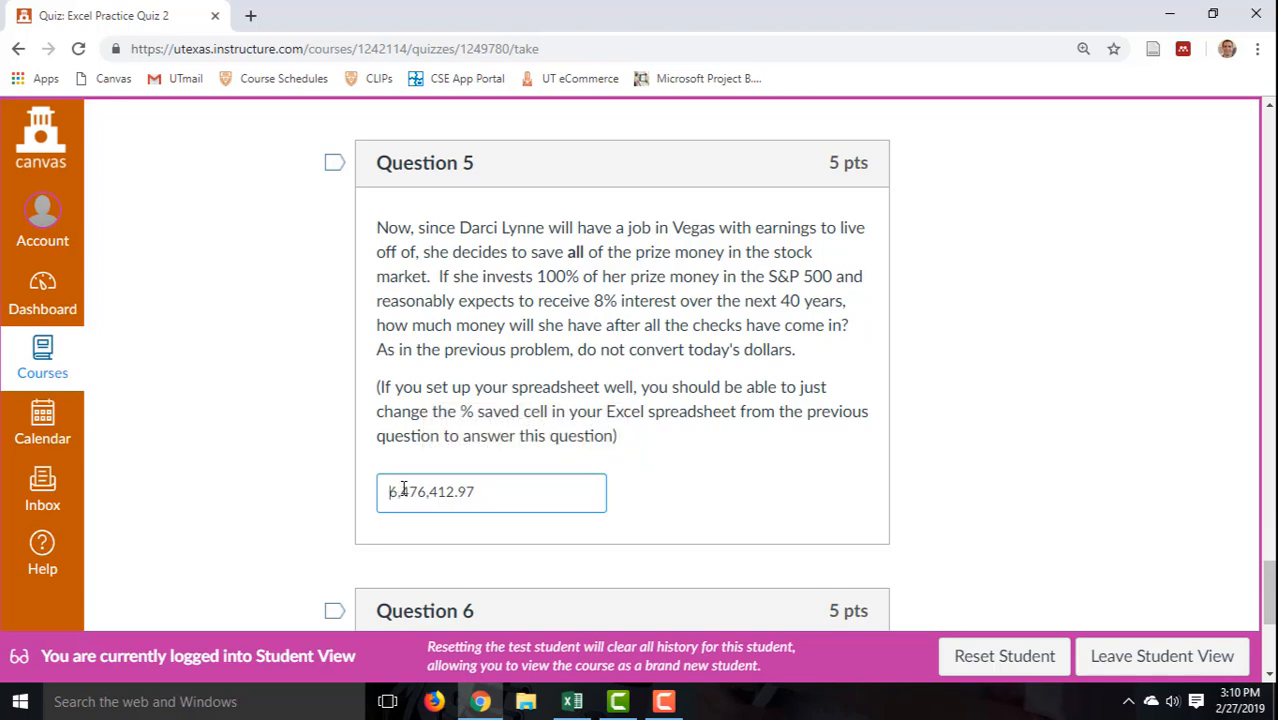
pyautogui.click(485, 497)
pyautogui.scroll(-4, 485, 505)
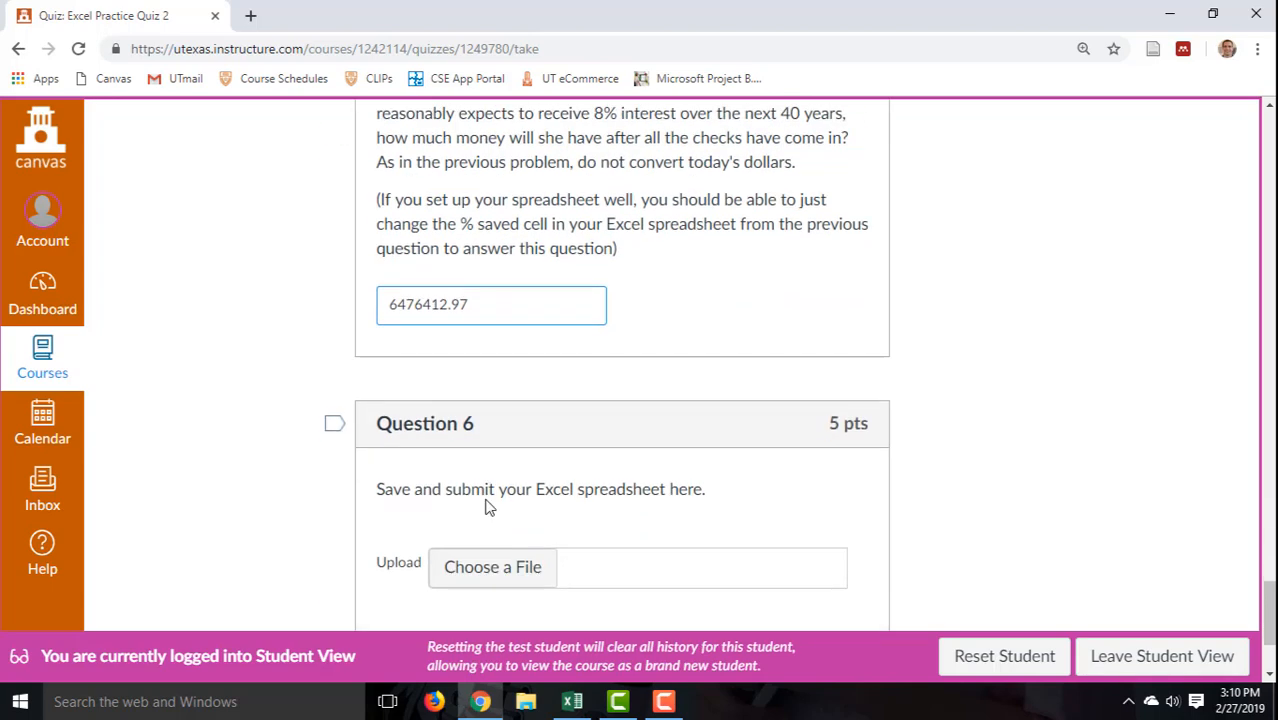
pyautogui.scroll(4, 616, 337)
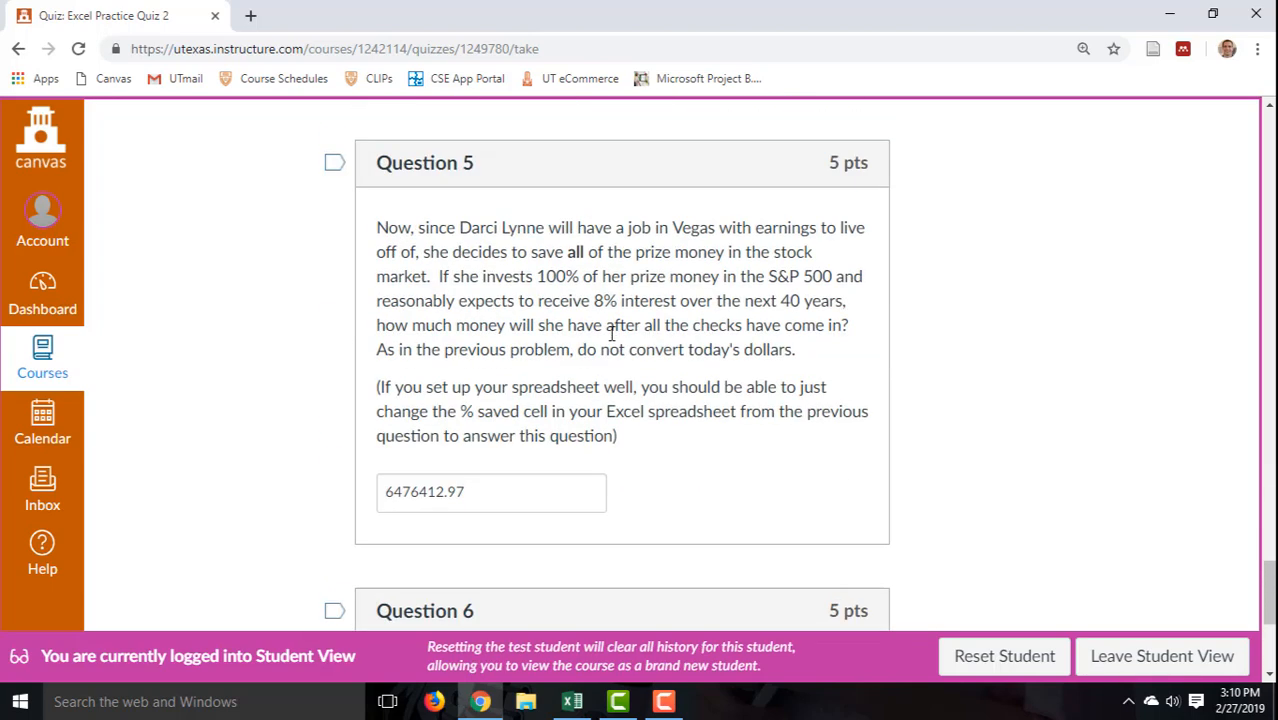
# Submit the quiz and confirm the submission without uploading a spreadsheet for Question 6
pyautogui.scroll(-2, 608, 334)
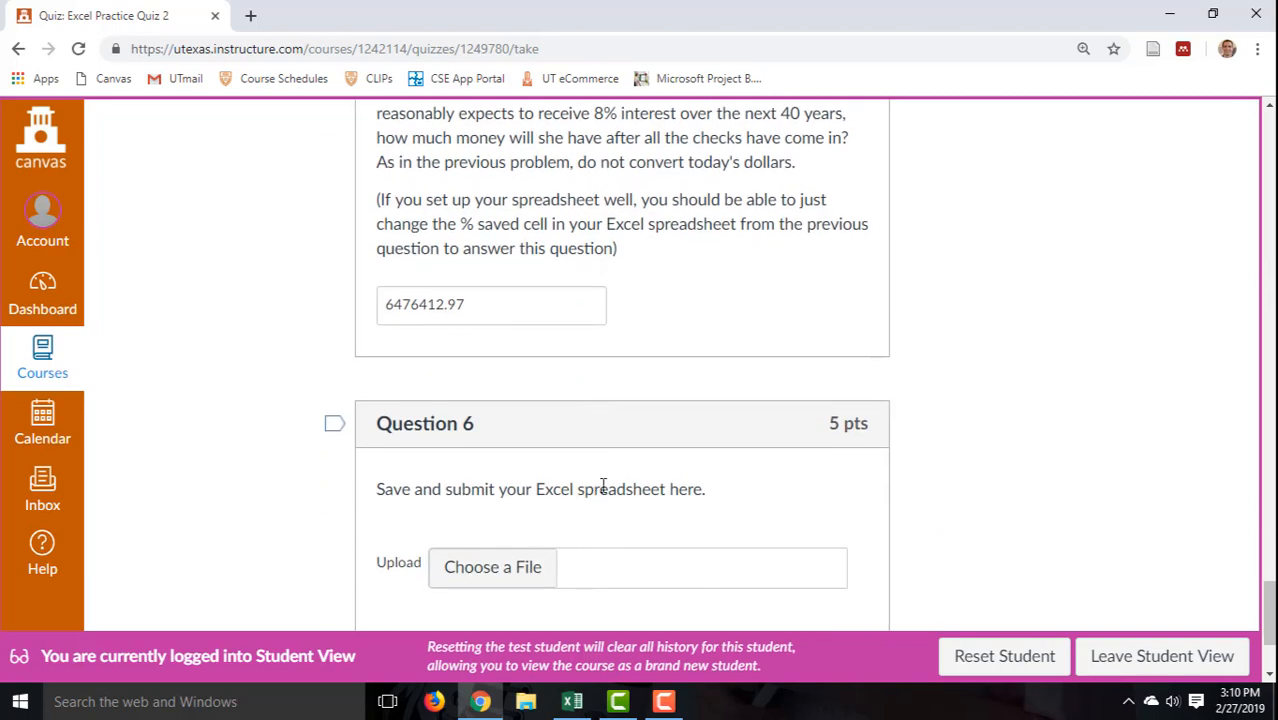
pyautogui.scroll(-2, 580, 342)
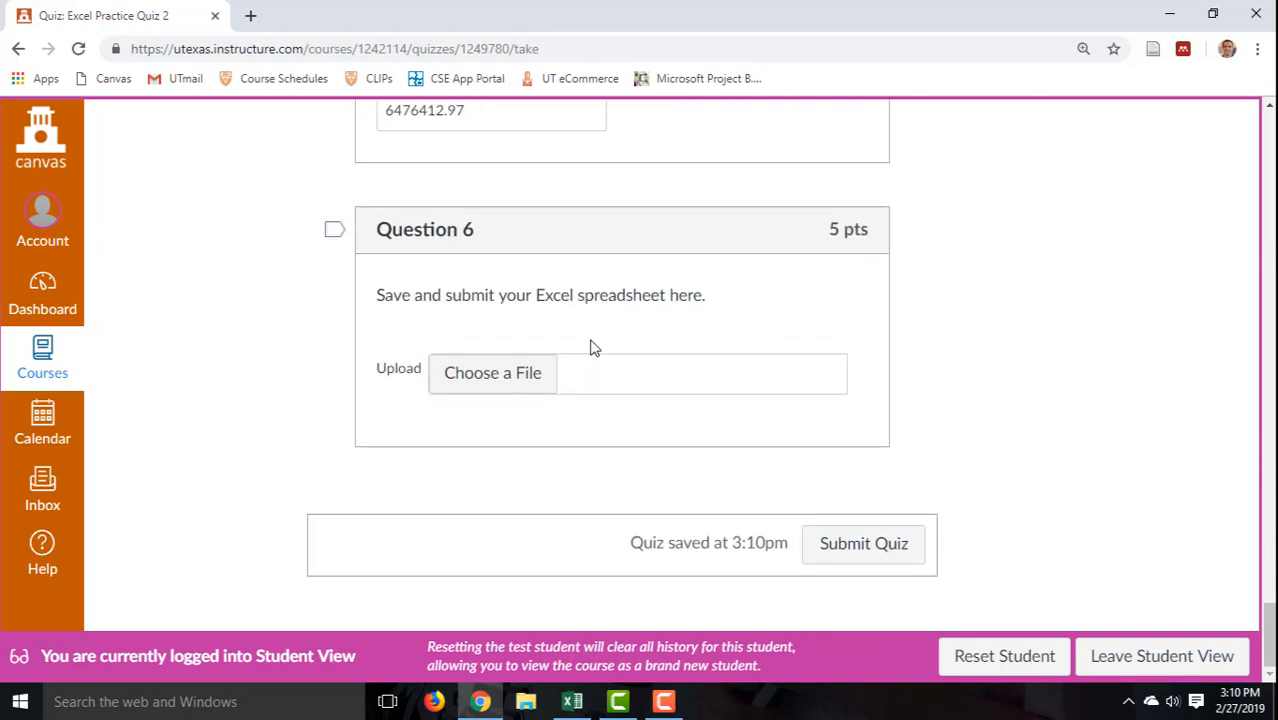
pyautogui.click(864, 545)
pyautogui.click(728, 186)
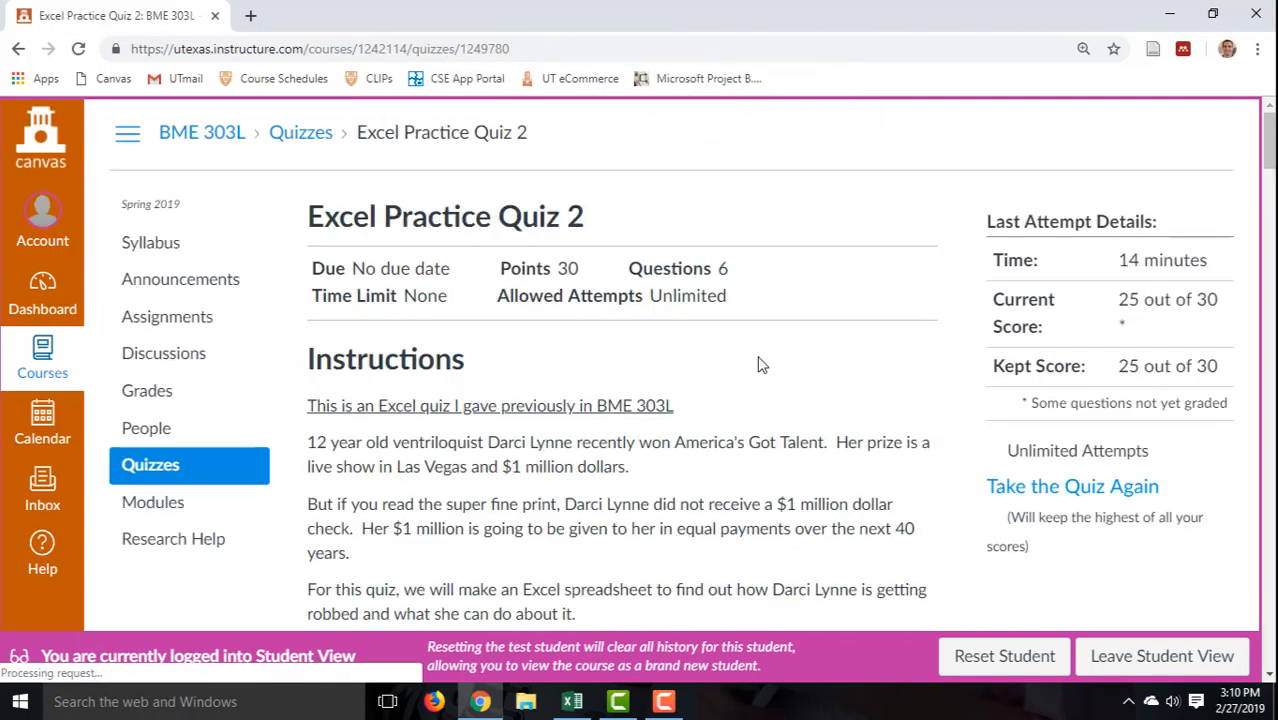
# Review the submitted quiz's score, attempt history and graded answers from Question 1 through the unanswered Question 6
pyautogui.scroll(-5, 760, 362)
pyautogui.scroll(-5, 760, 365)
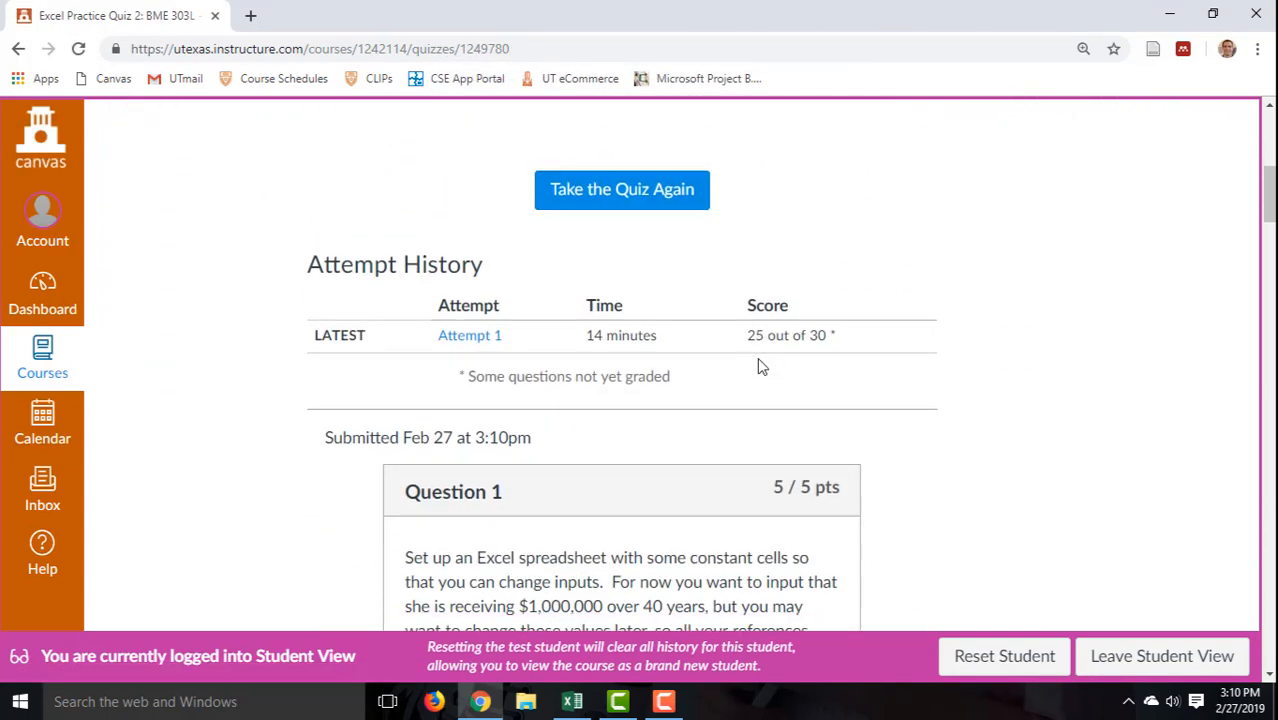
pyautogui.scroll(-15, 760, 372)
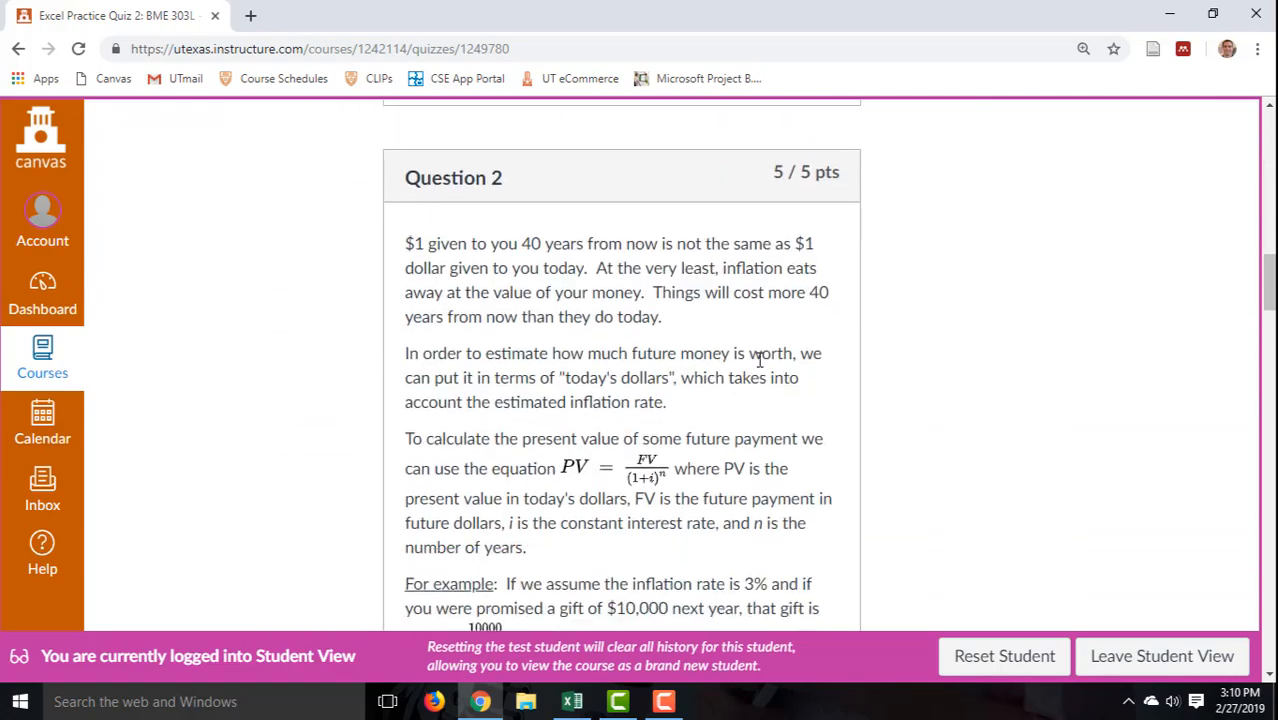
pyautogui.scroll(-12, 760, 365)
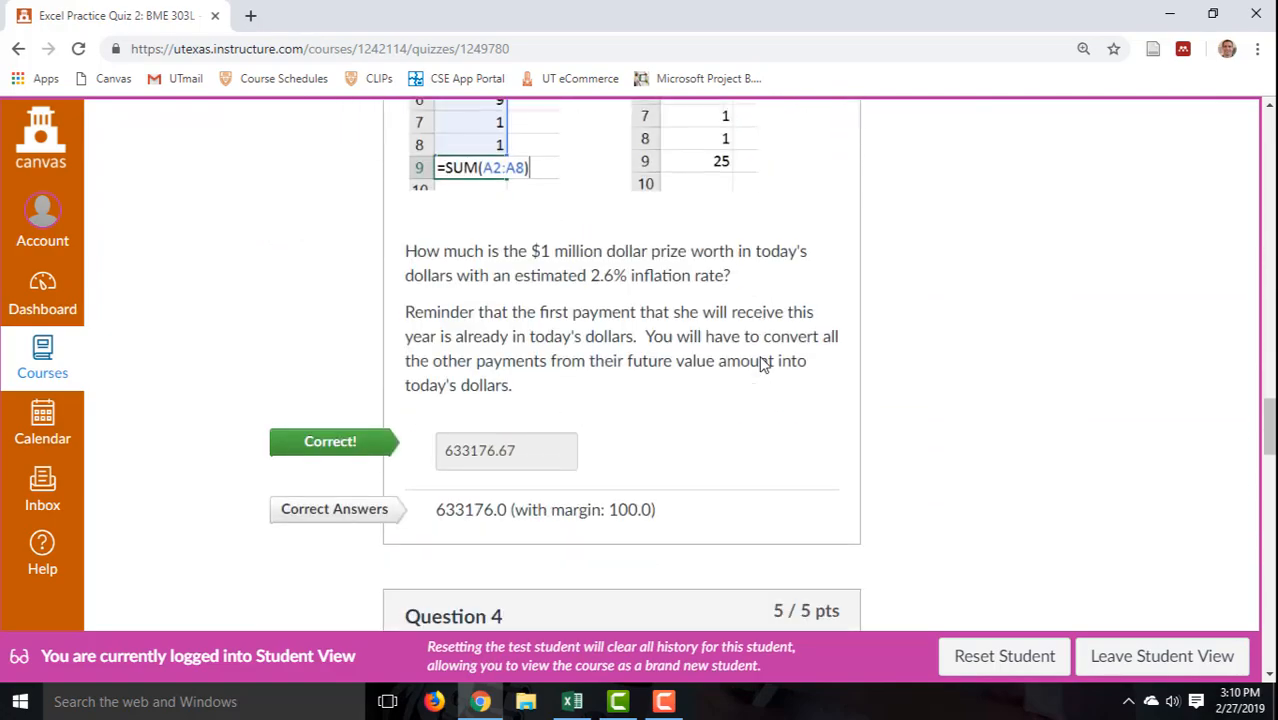
pyautogui.scroll(-10, 762, 368)
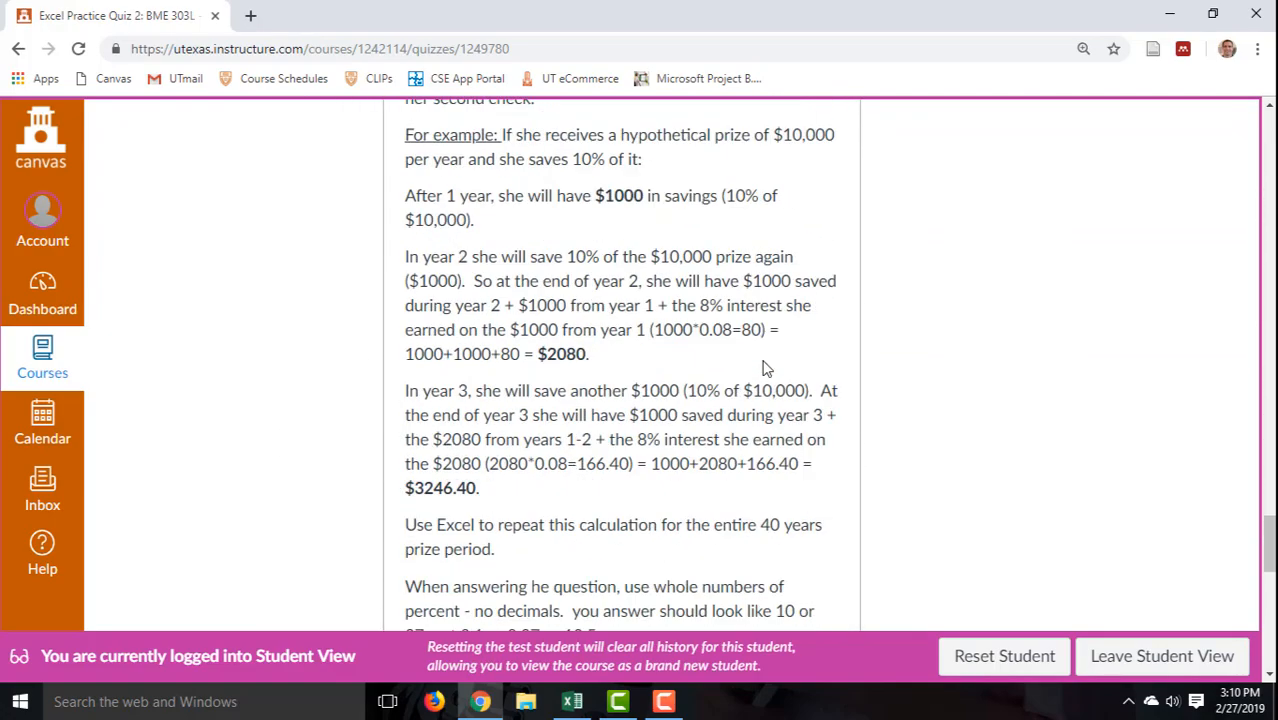
pyautogui.scroll(-3, 763, 368)
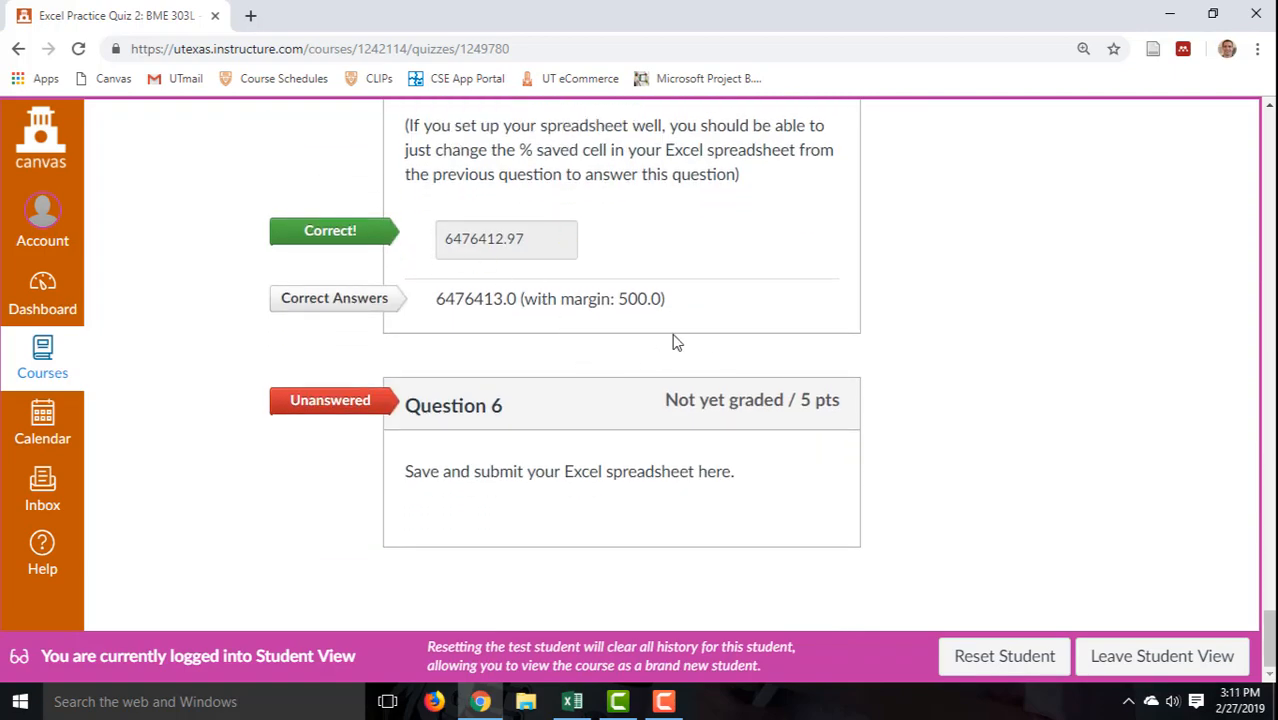
pyautogui.scroll(20, 771, 320)
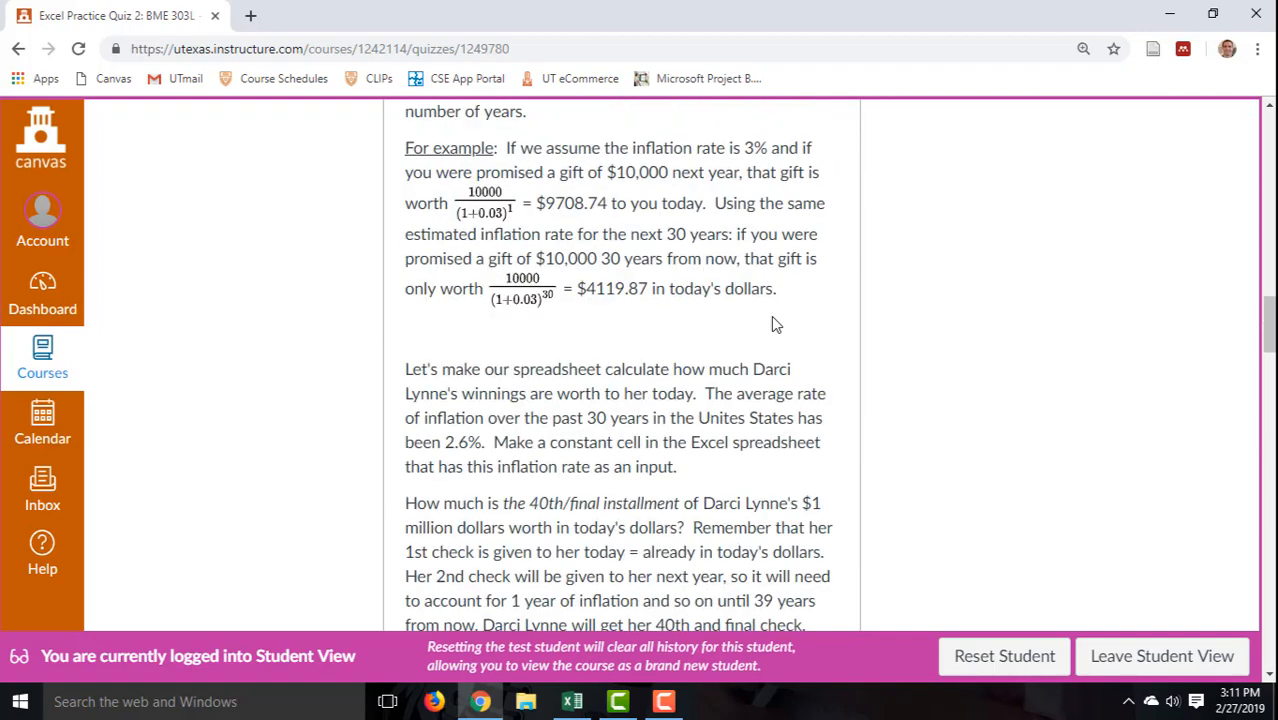
pyautogui.scroll(15, 771, 316)
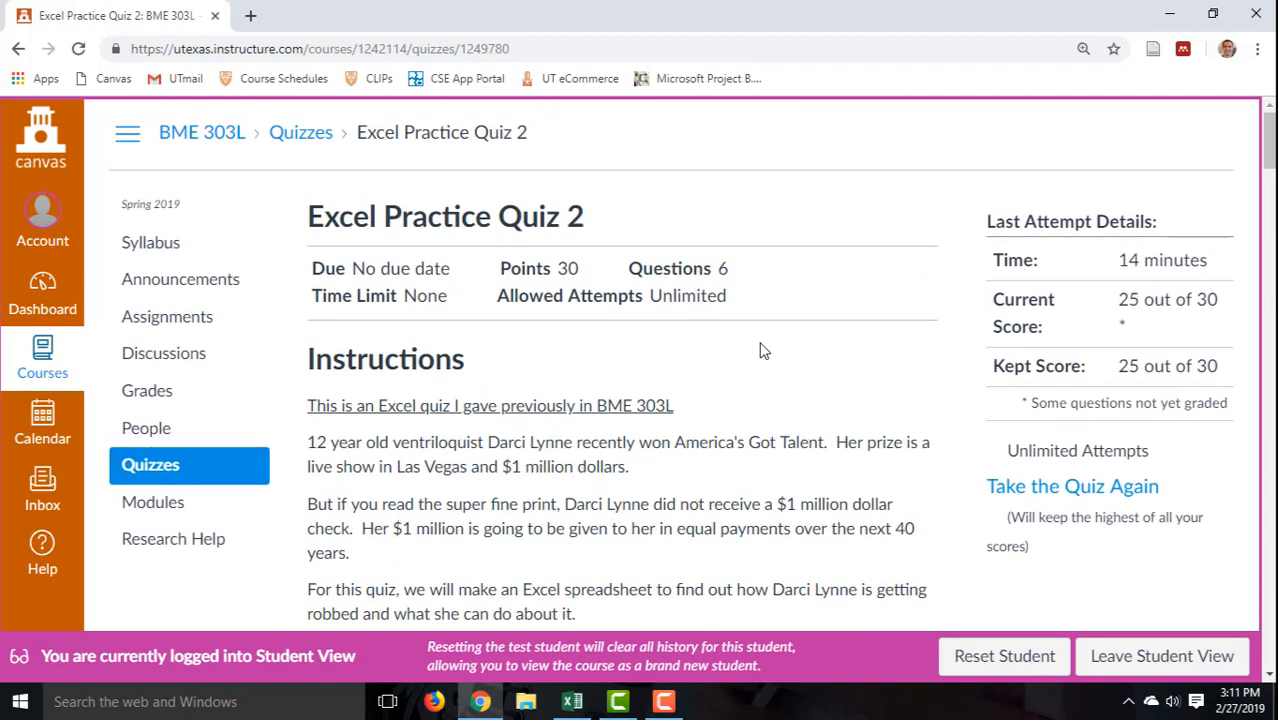
# Switch to the Excel workbook and select the savings rate in E2
pyautogui.click(572, 701)
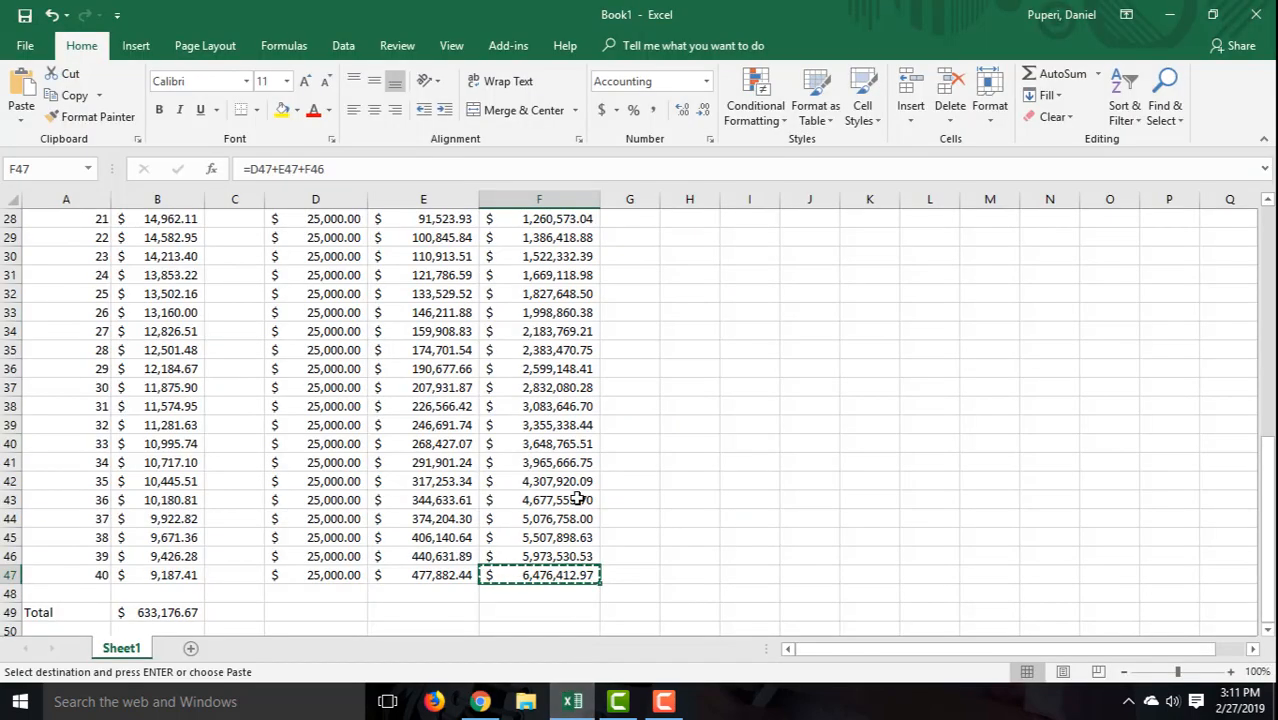
pyautogui.scroll(9, 547, 432)
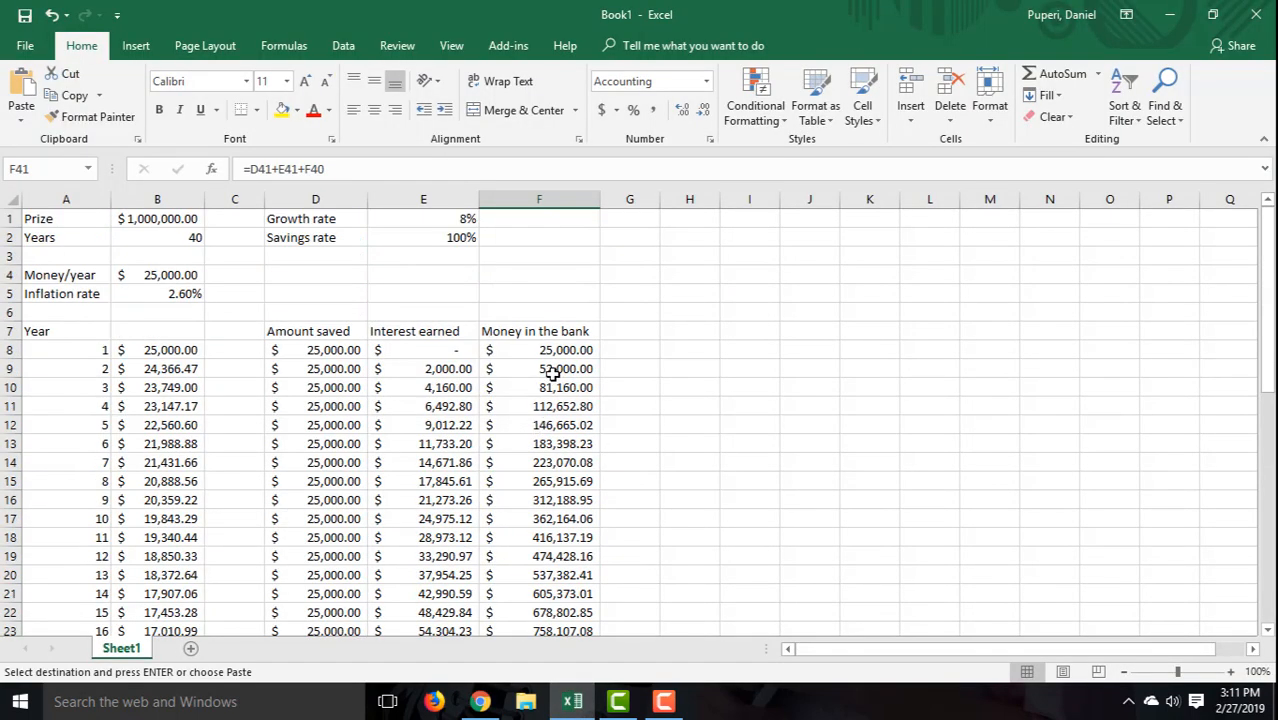
pyautogui.click(460, 233)
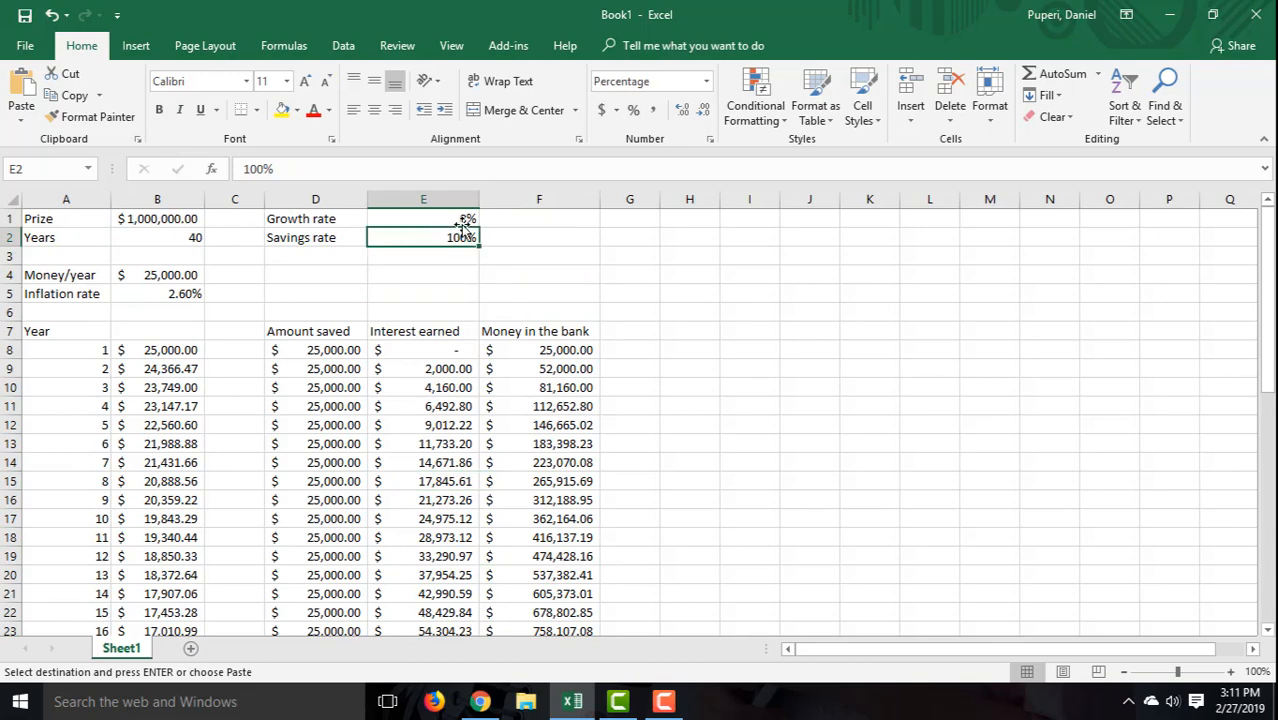